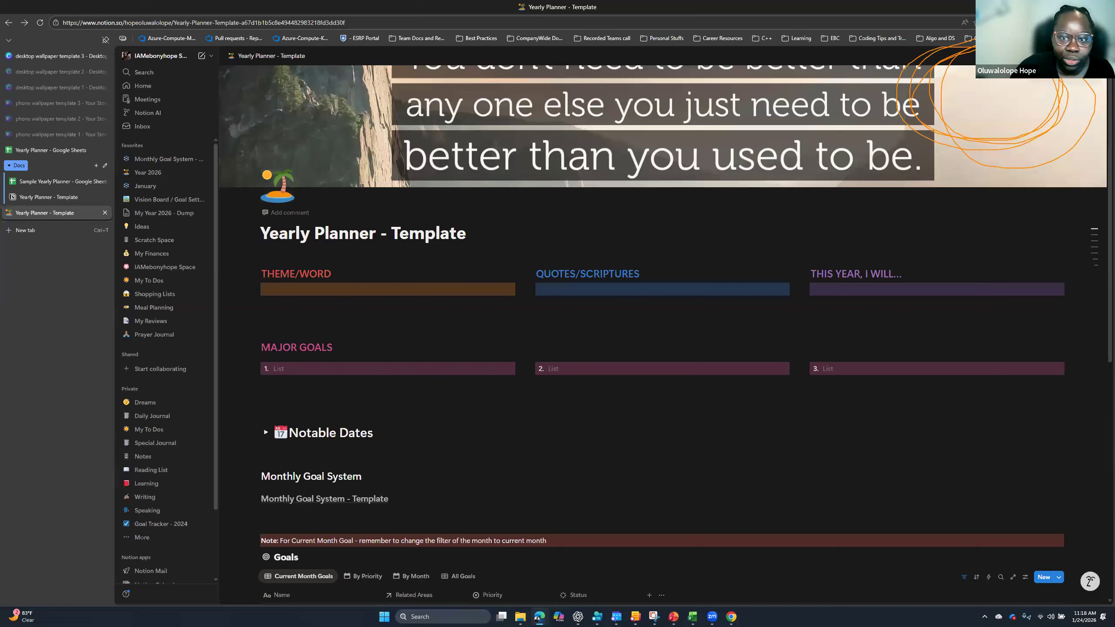
- Duplicate the Yearly Planner - Template page
click(1099, 55)
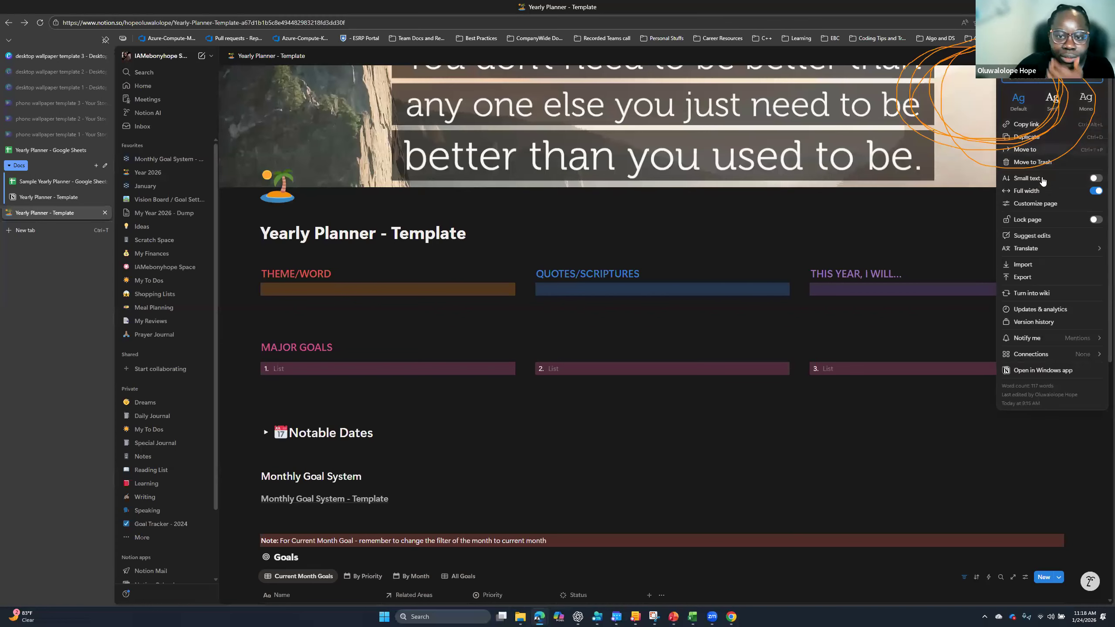
click(1044, 140)
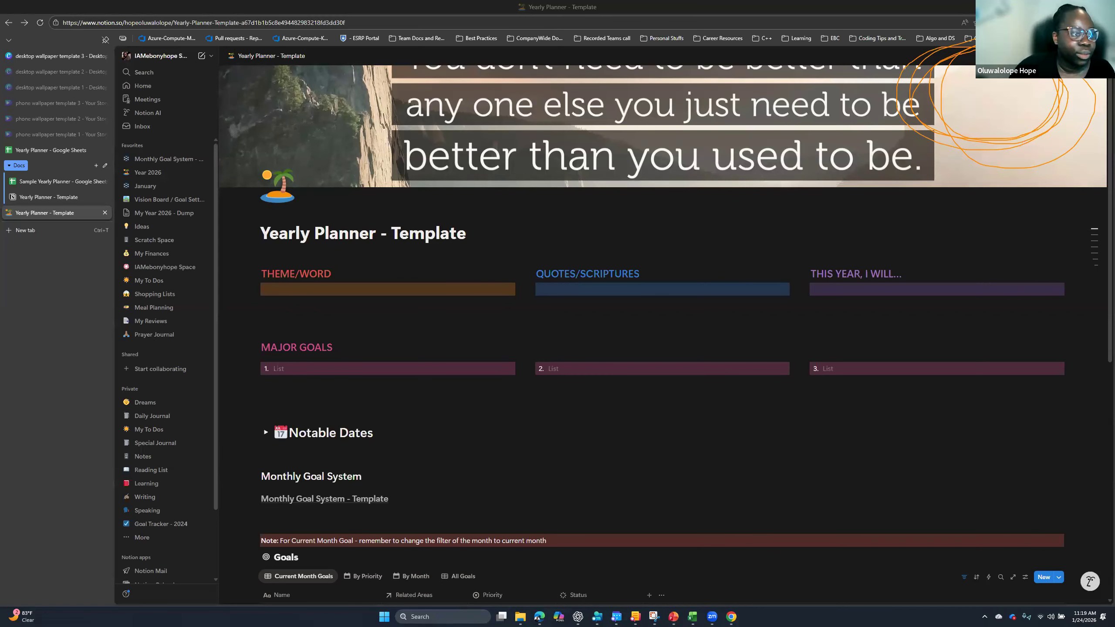
- Maximize the Notion desktop window showing the duplicated planner and move its tab to the end of the open tabs
drag(476, 75, 894, 86)
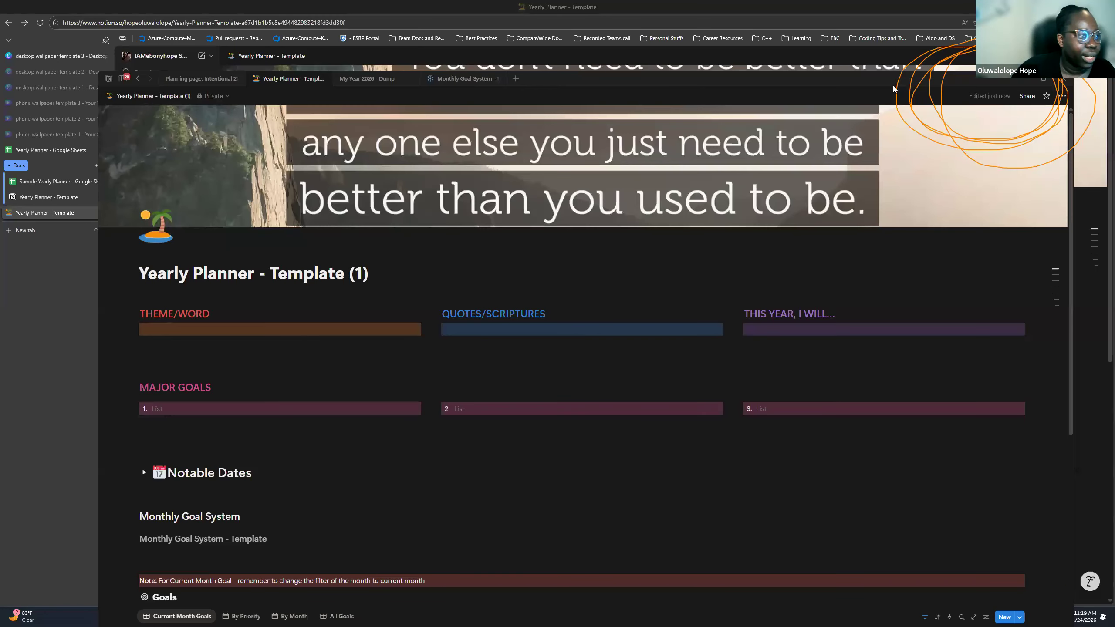
double_click(944, 83)
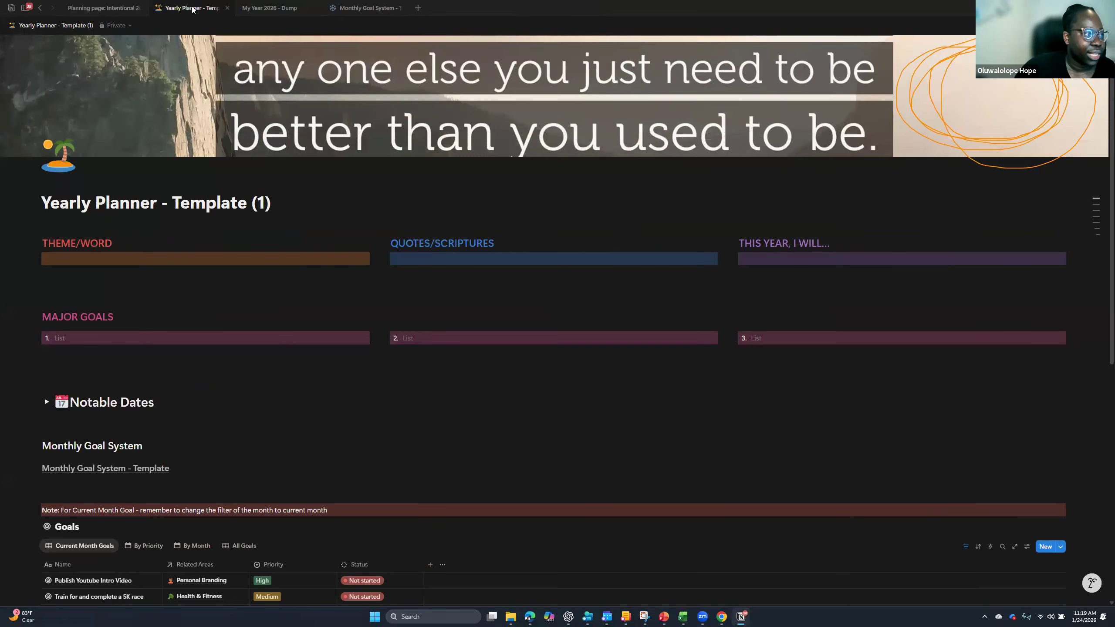
drag(216, 14, 395, 11)
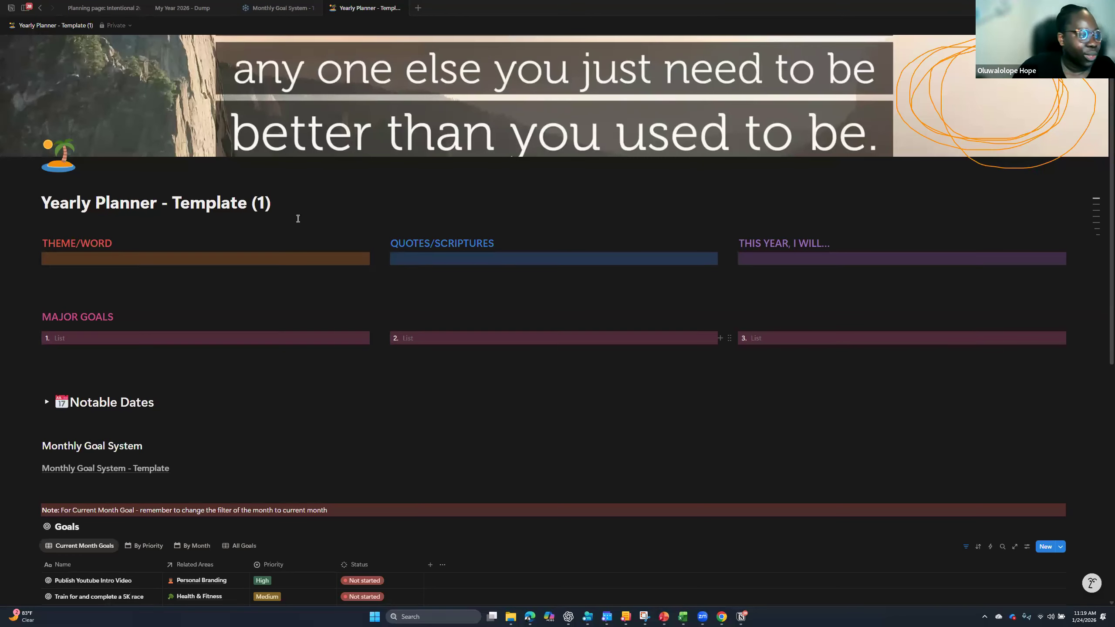
scroll(304, 220, down, 2)
scroll(298, 209, up, 2)
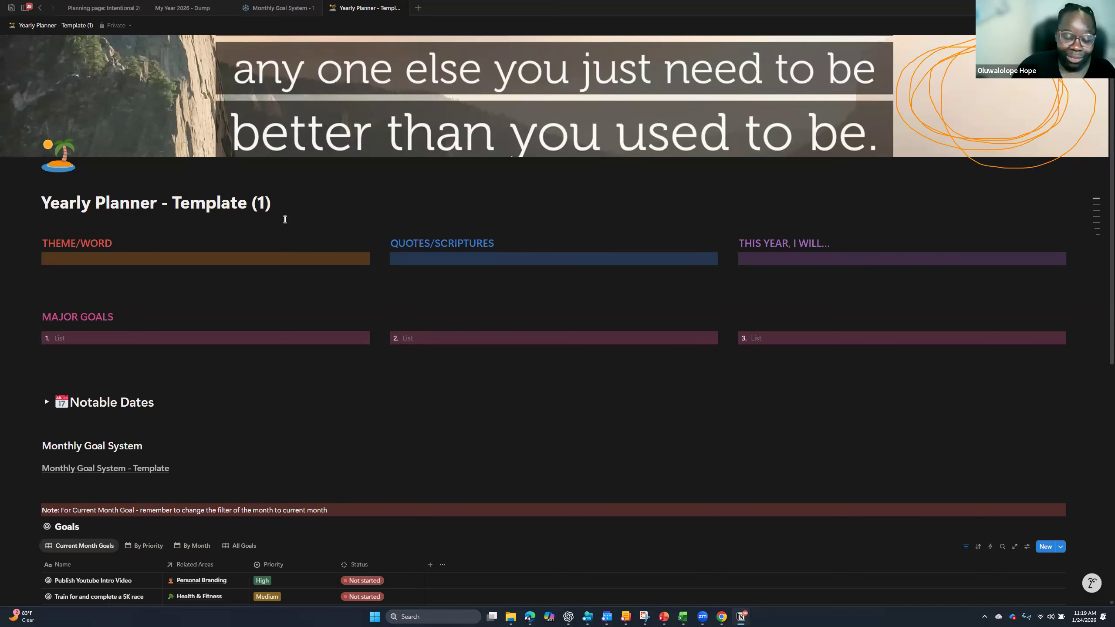
drag(281, 204, 60, 203)
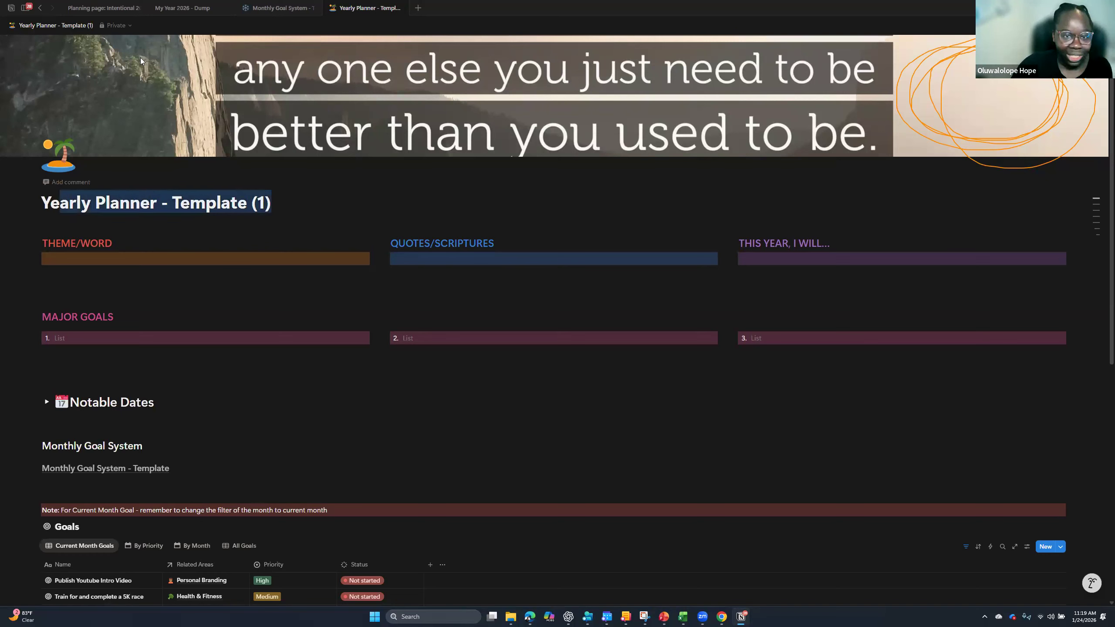
mouse_move(4, 28)
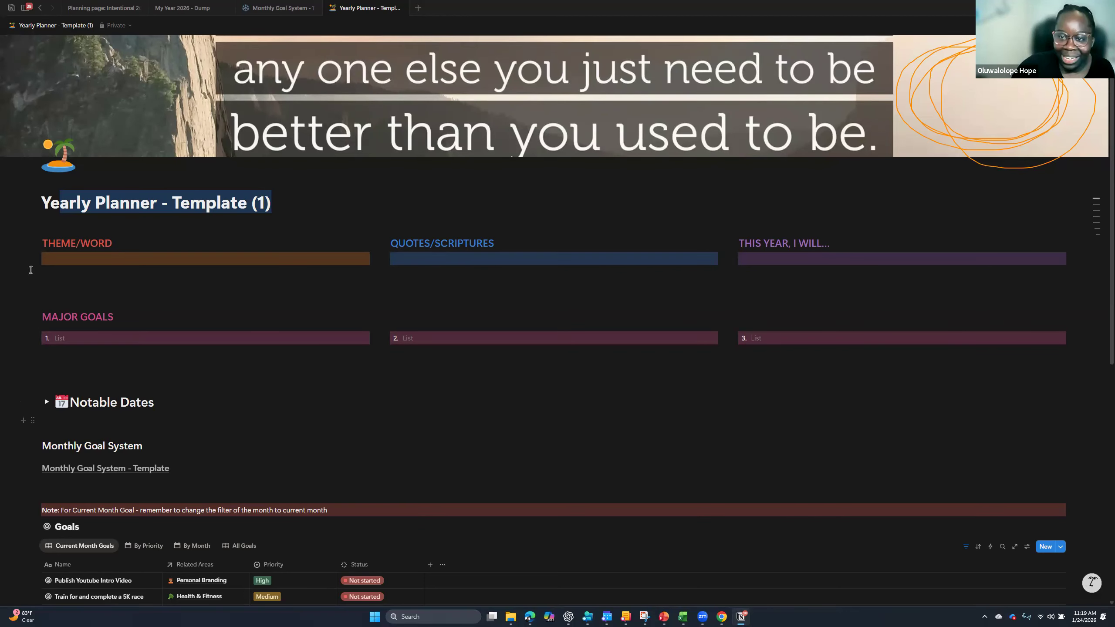
click(145, 224)
drag(278, 202, 31, 194)
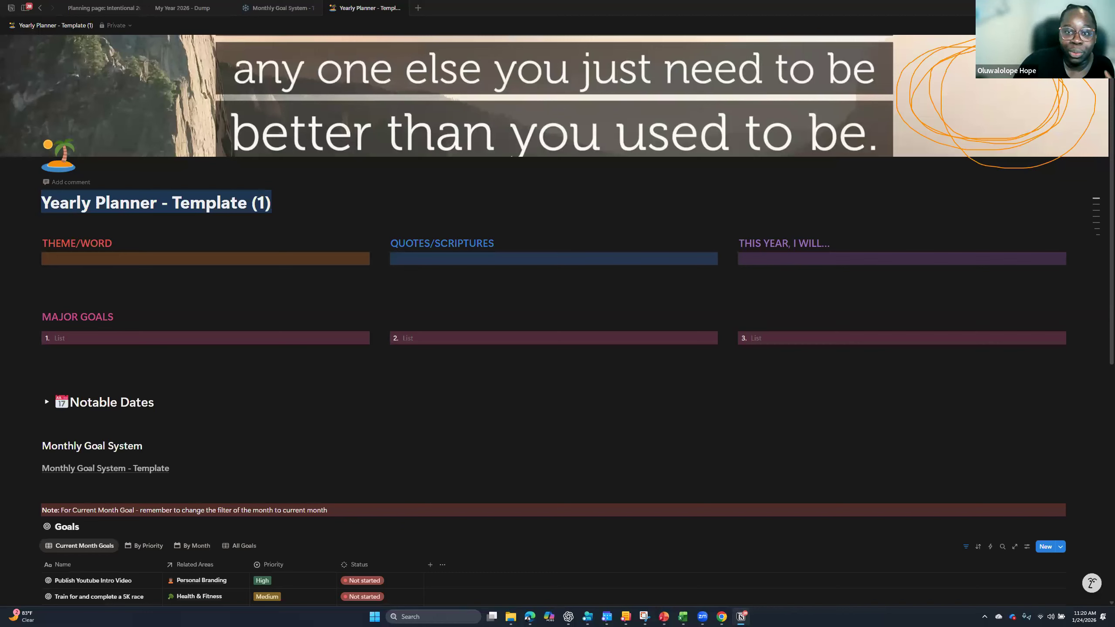
click(1012, 47)
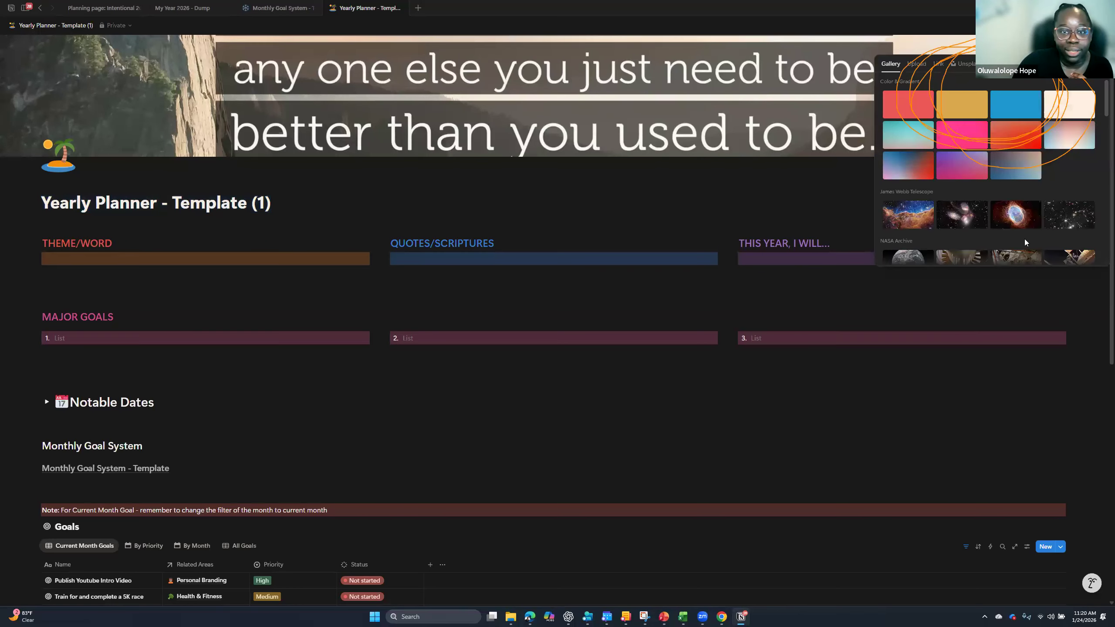
click(521, 189)
scroll(408, 264, down, 2)
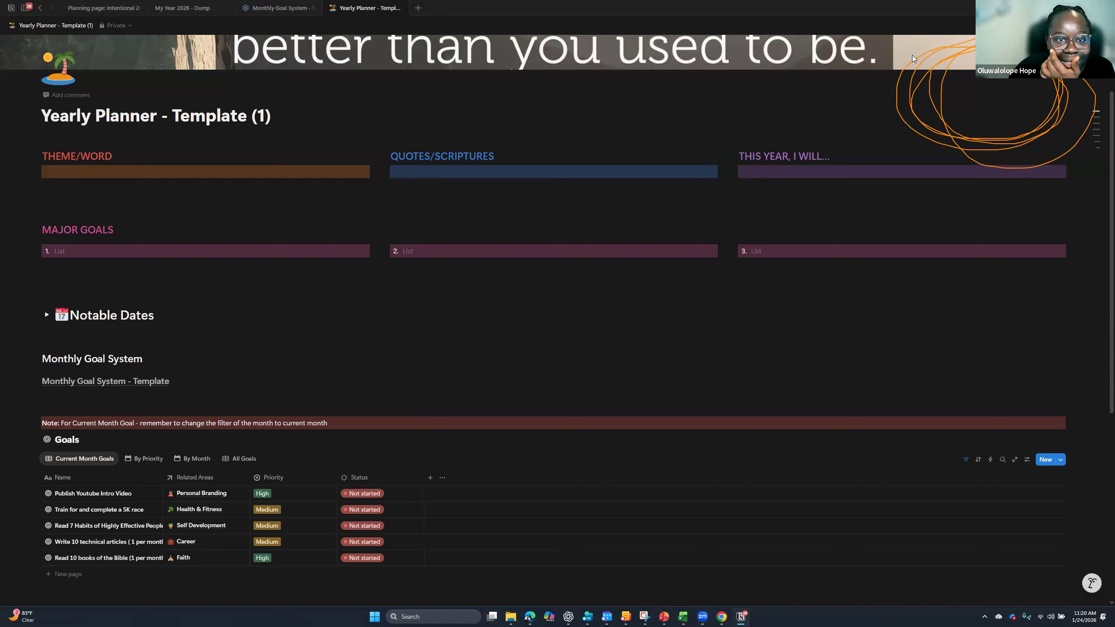
mouse_move(960, 60)
mouse_down()
mouse_move(943, 60)
mouse_move(957, 55)
mouse_up()
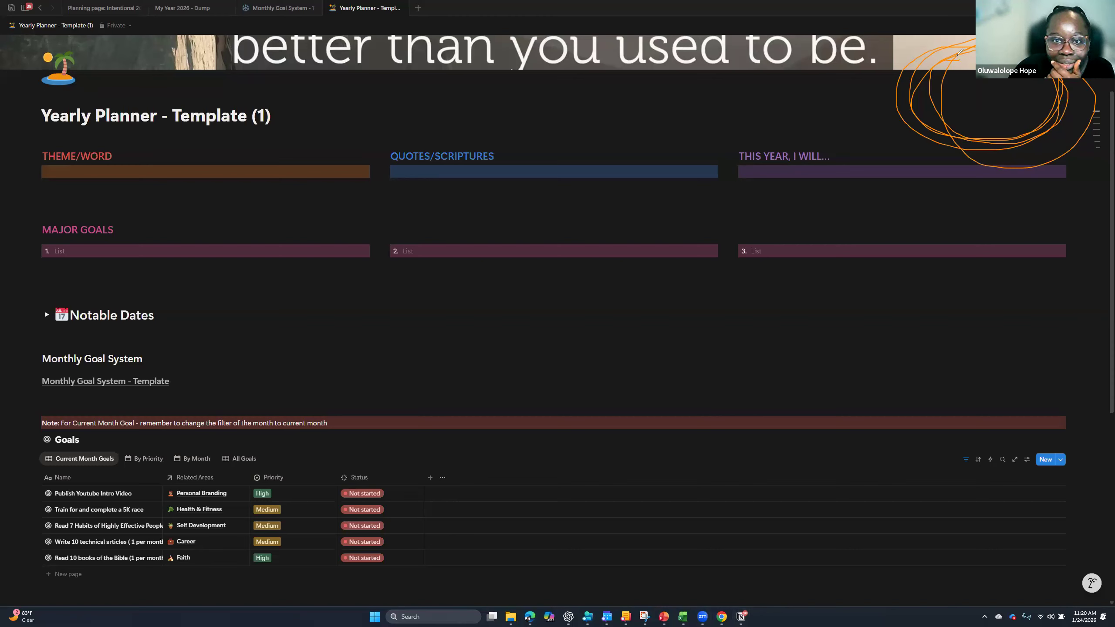
click(904, 86)
scroll(1052, 105, up, 1)
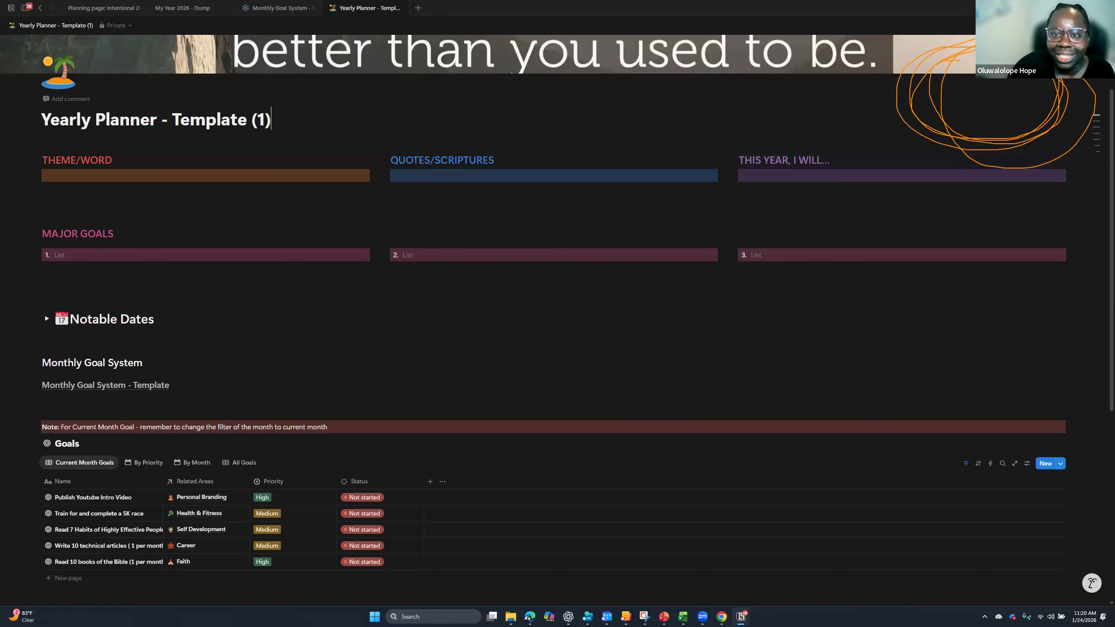
click(1103, 26)
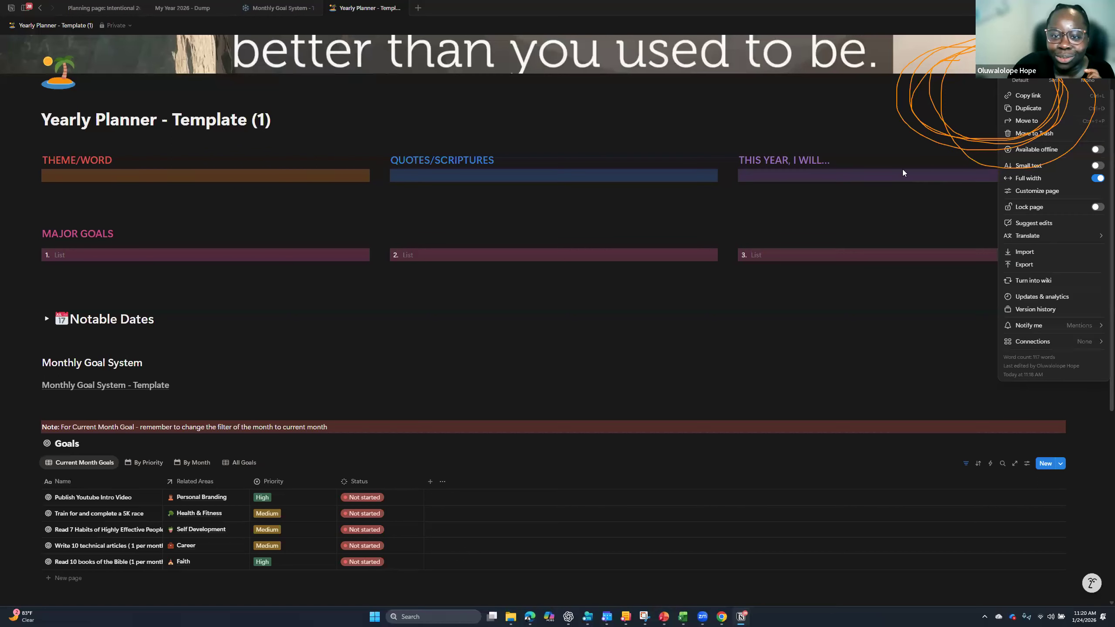
click(938, 121)
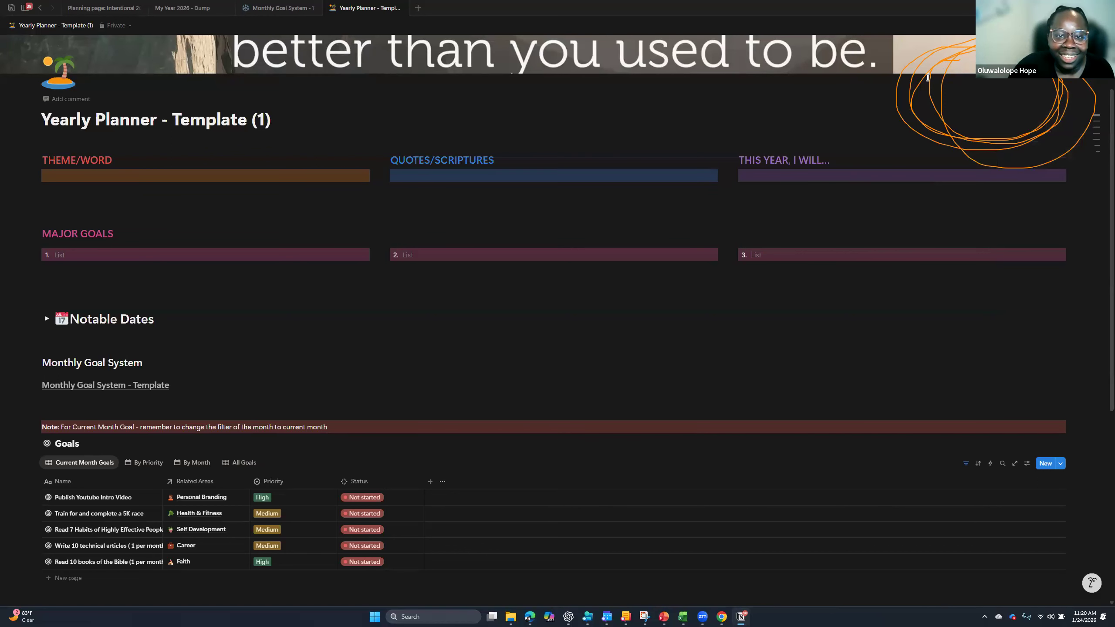
- Rename the duplicated planner page to "Yearly Planner - Test"
scroll(927, 77, up, 1)
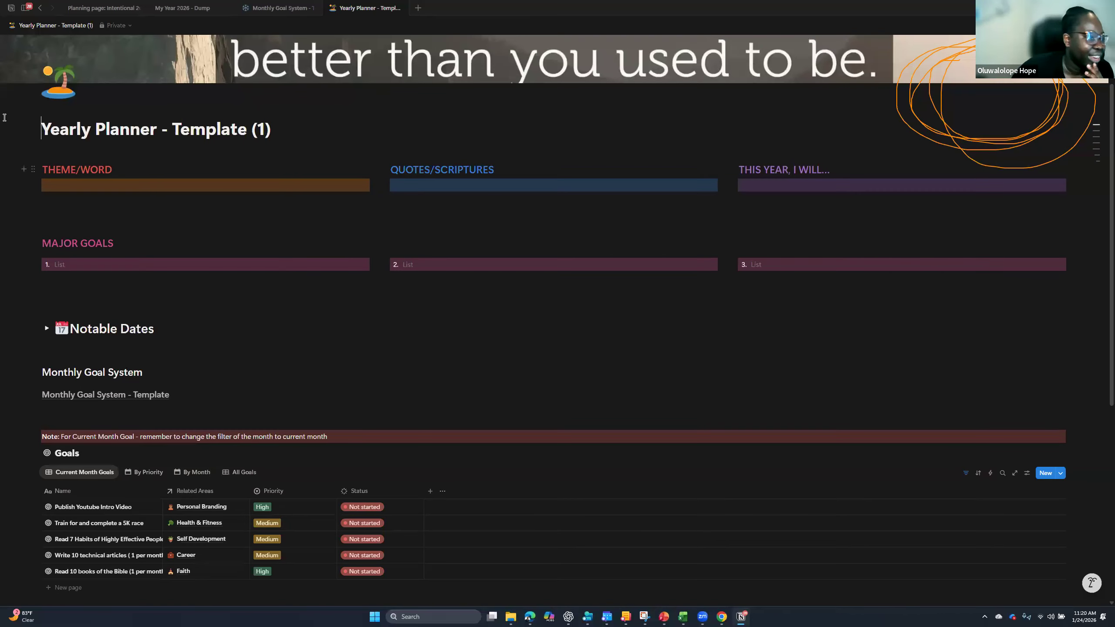
mouse_move(281, 126)
mouse_down()
mouse_move(160, 126)
mouse_move(277, 136)
mouse_up()
text(Test)
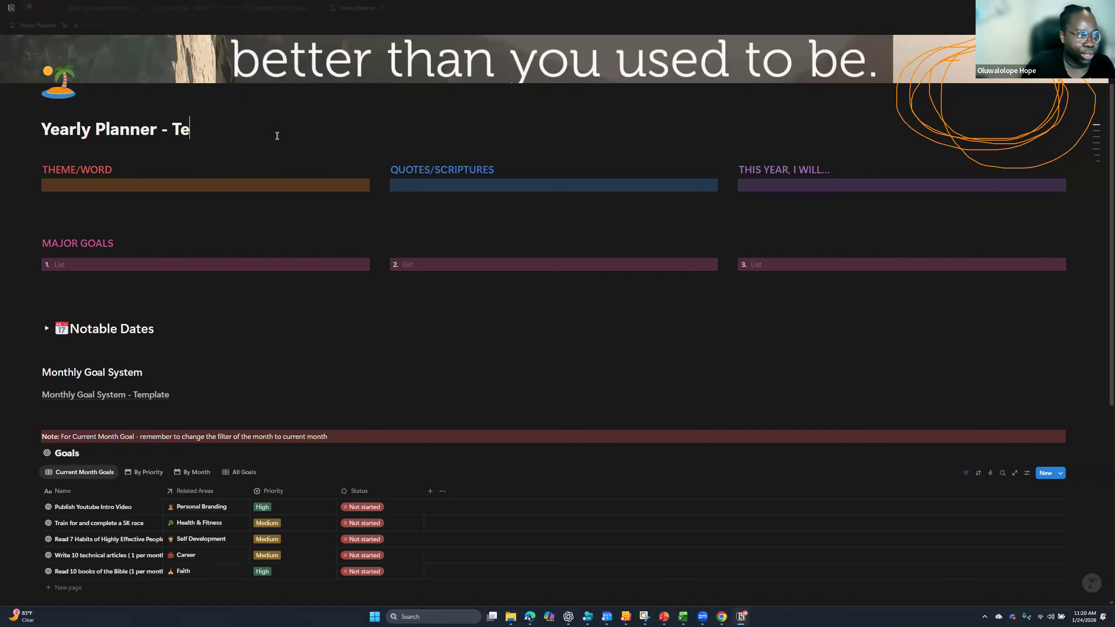
click(108, 183)
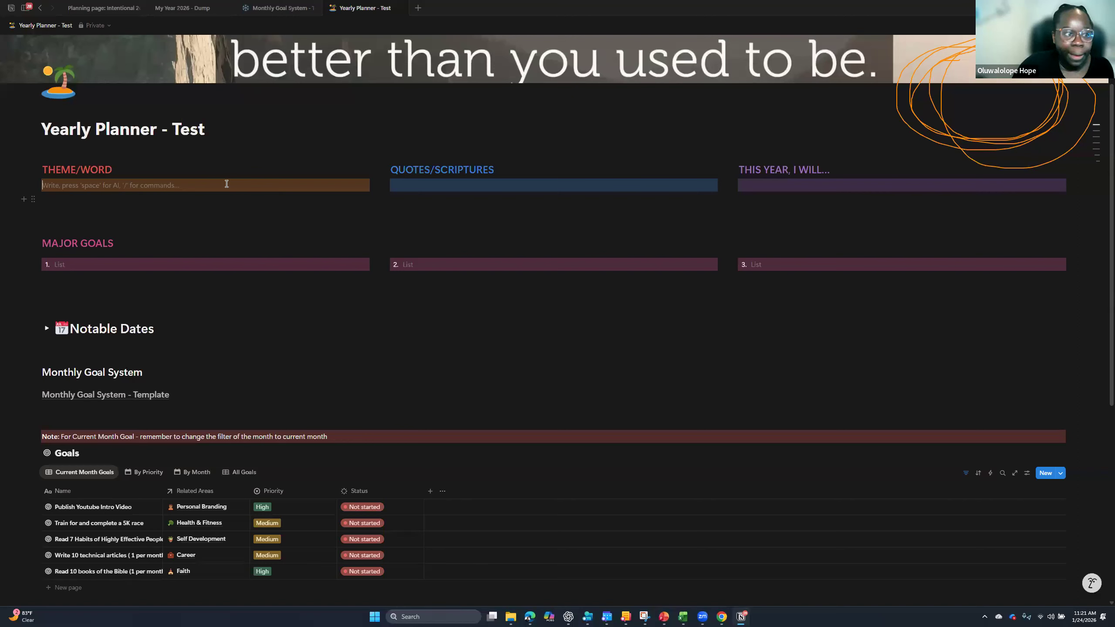
click(404, 182)
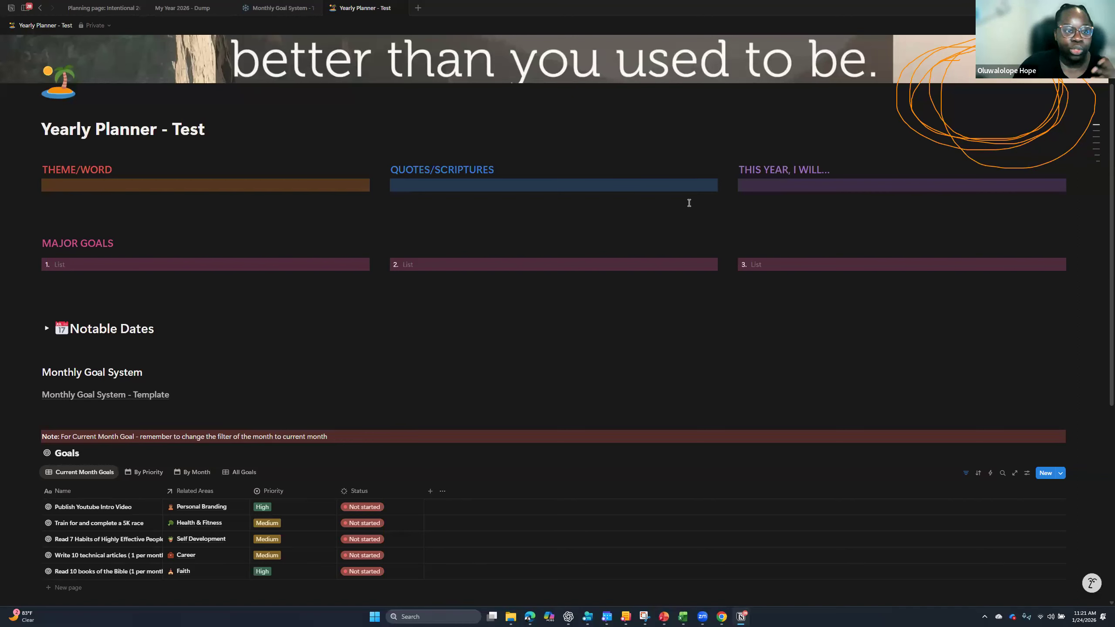
click(775, 184)
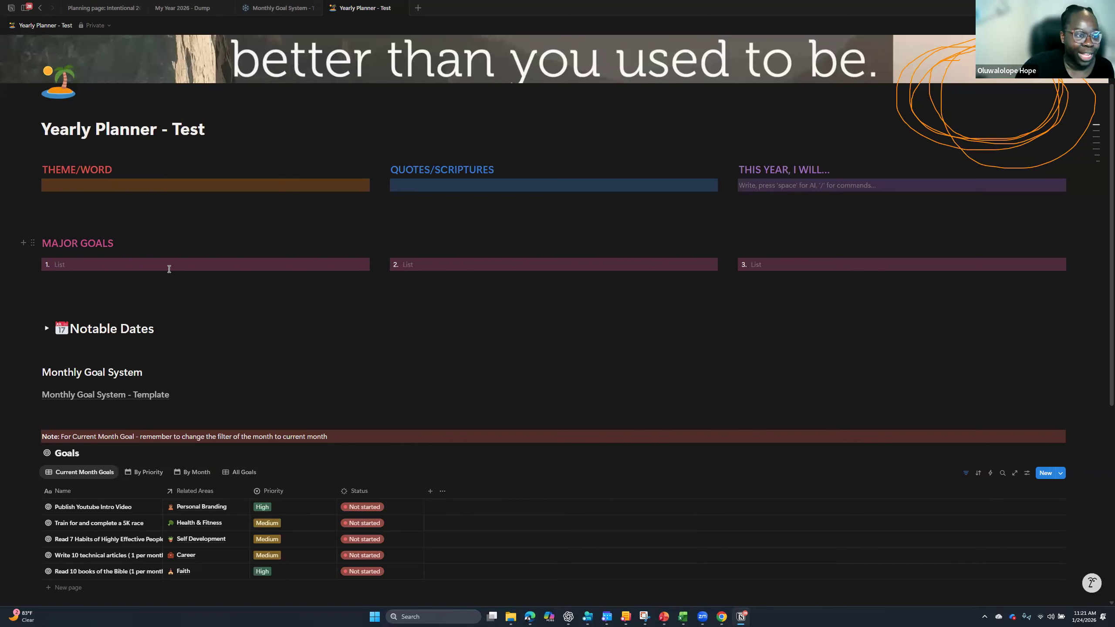
click(201, 267)
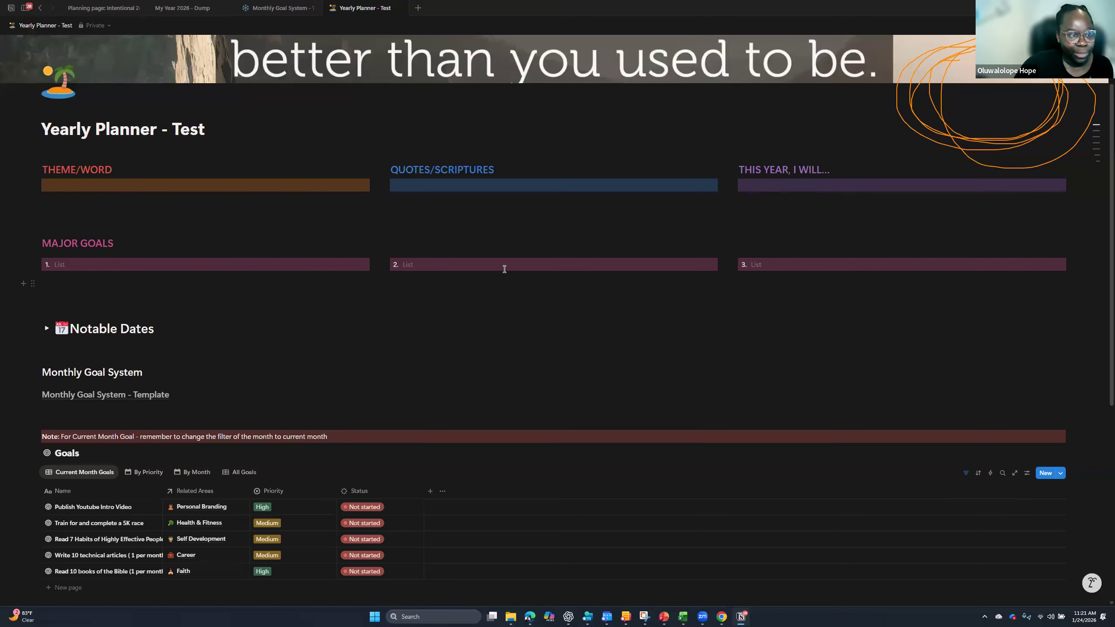
click(868, 264)
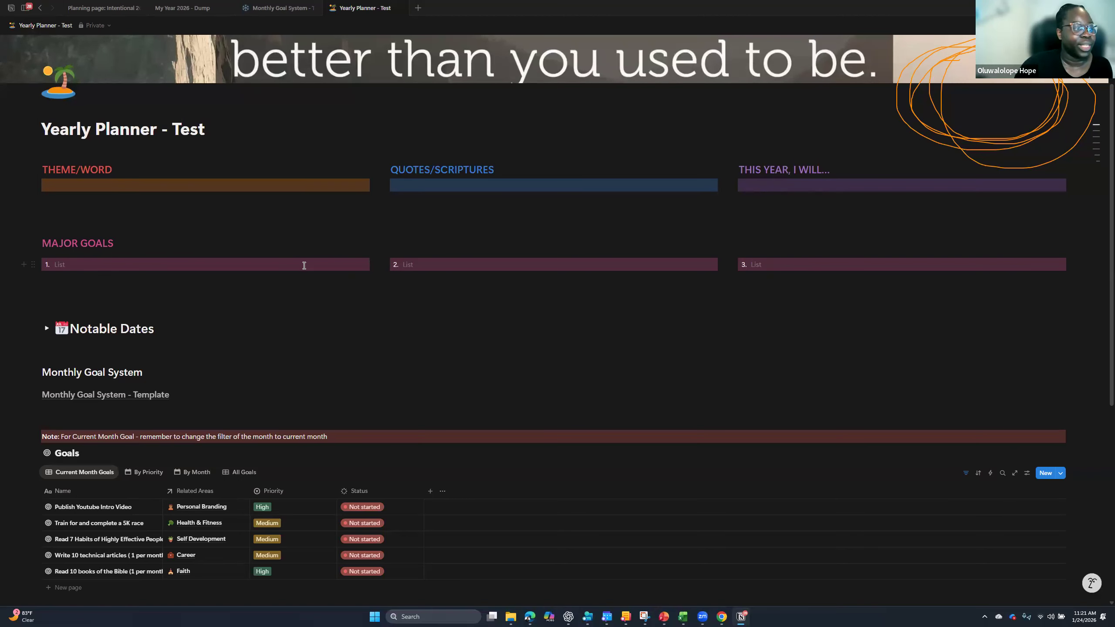
- Expand the Notable Dates section to show its table of events
scroll(312, 276, down, 4)
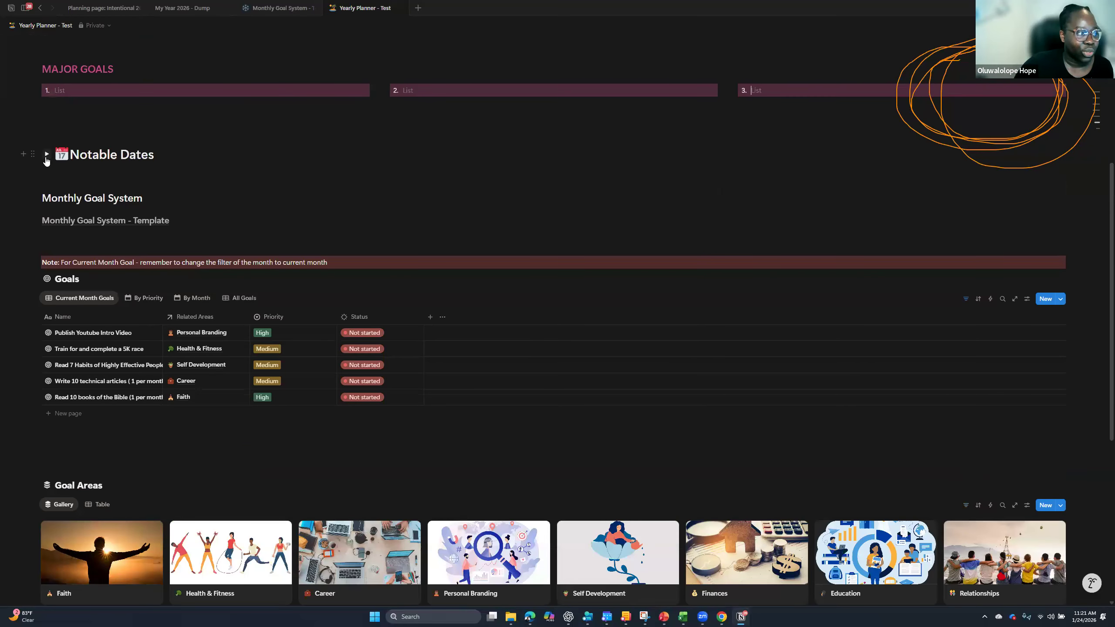
click(46, 154)
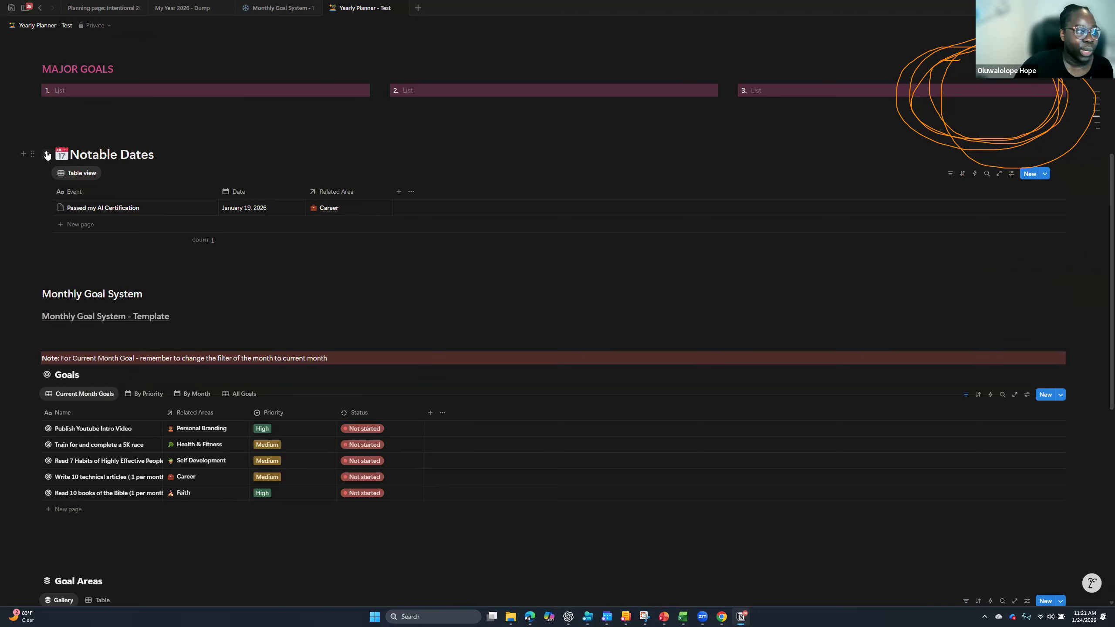
click(46, 155)
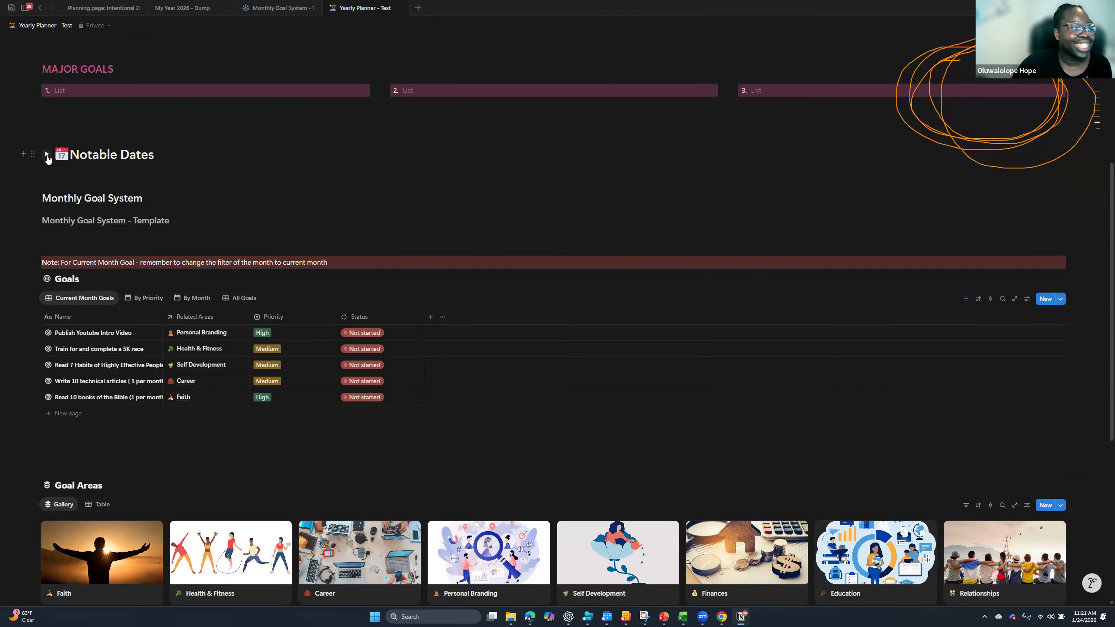
click(47, 155)
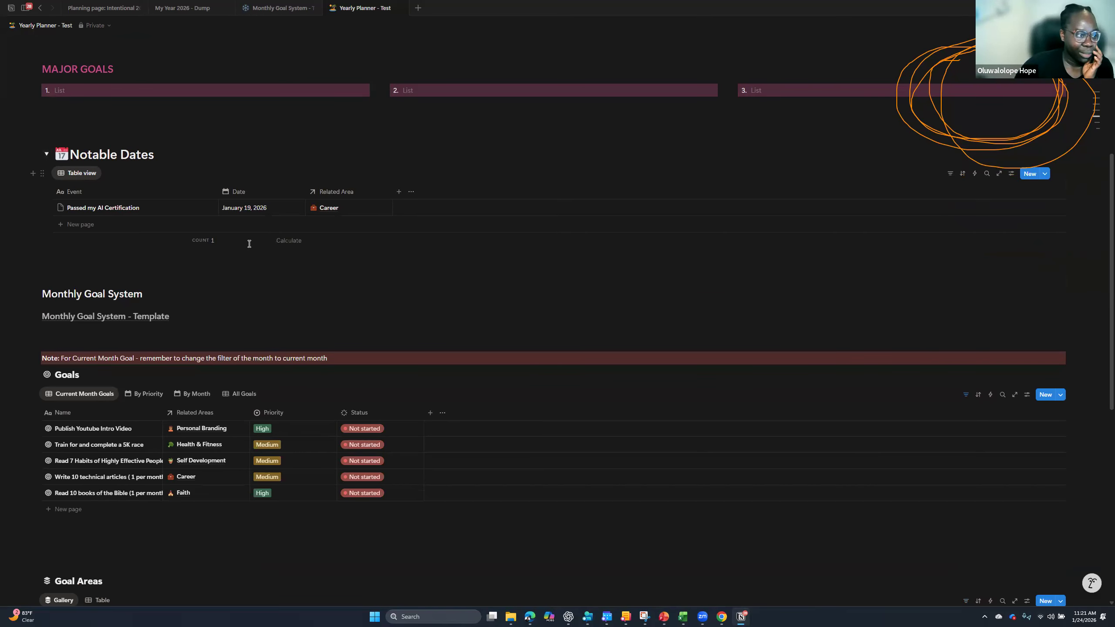
- Switch the Goals database to the All Goals view
scroll(249, 244, down, 1)
scroll(248, 243, down, 2)
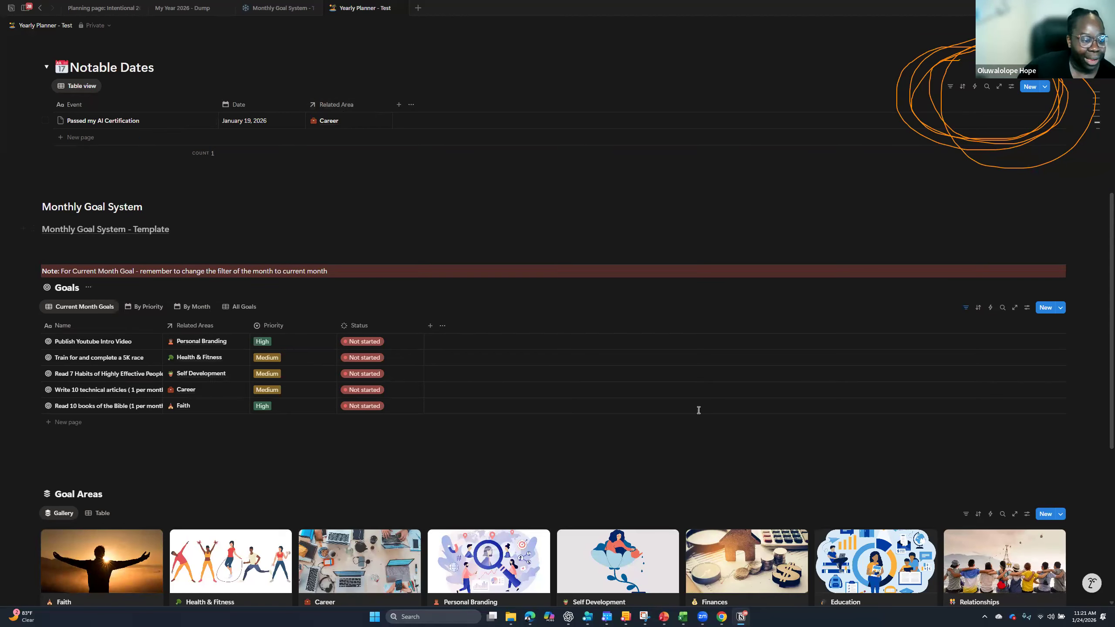
scroll(464, 532, down, 3)
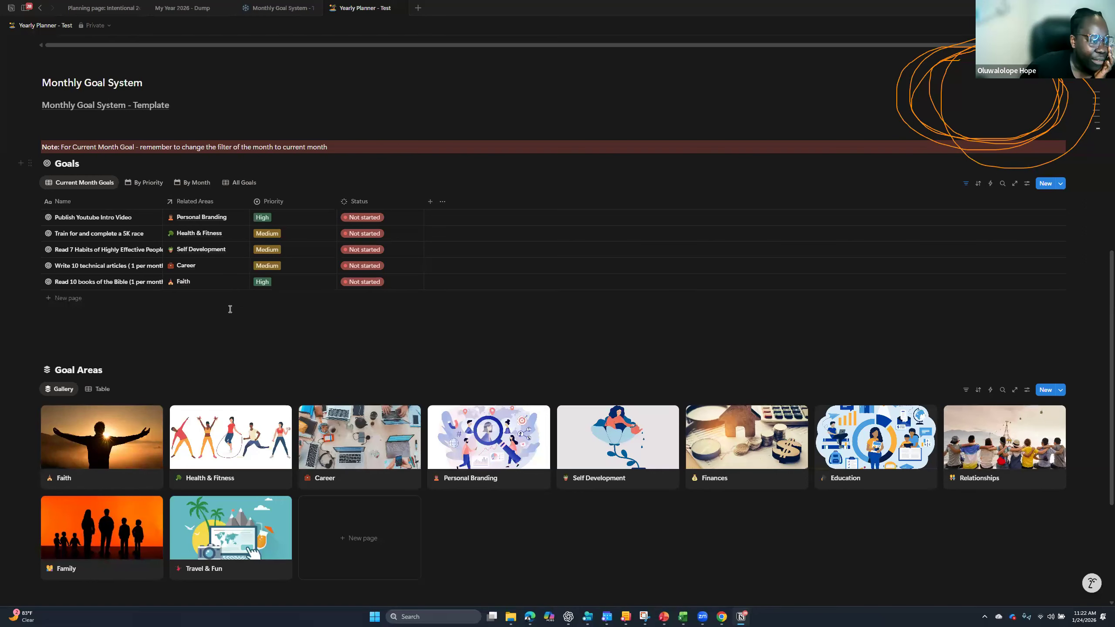
click(242, 183)
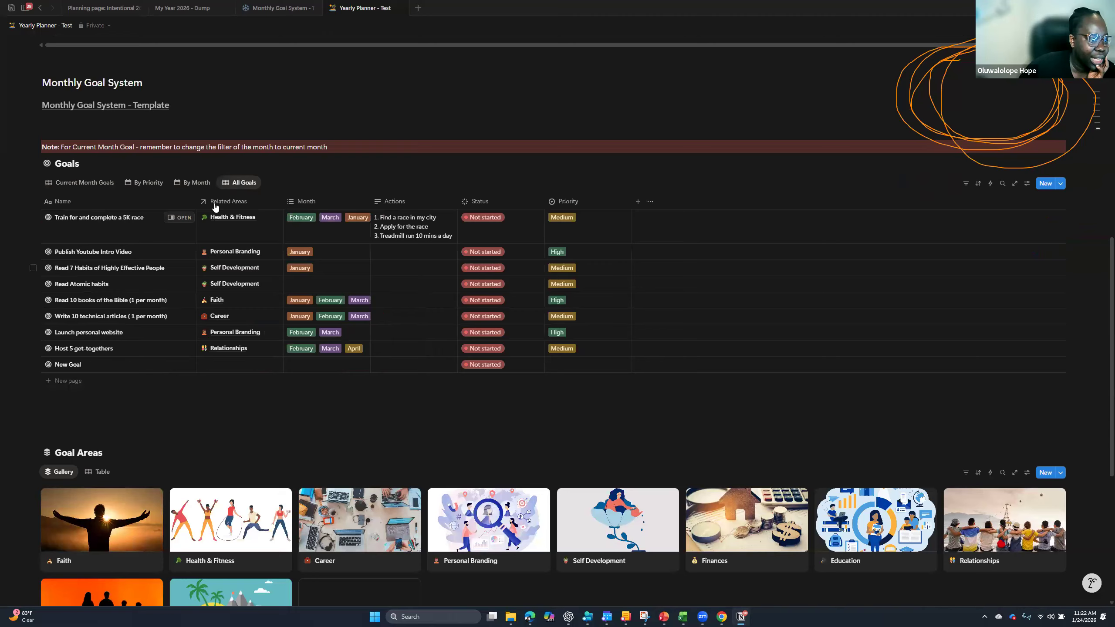
scroll(461, 480, down, 2)
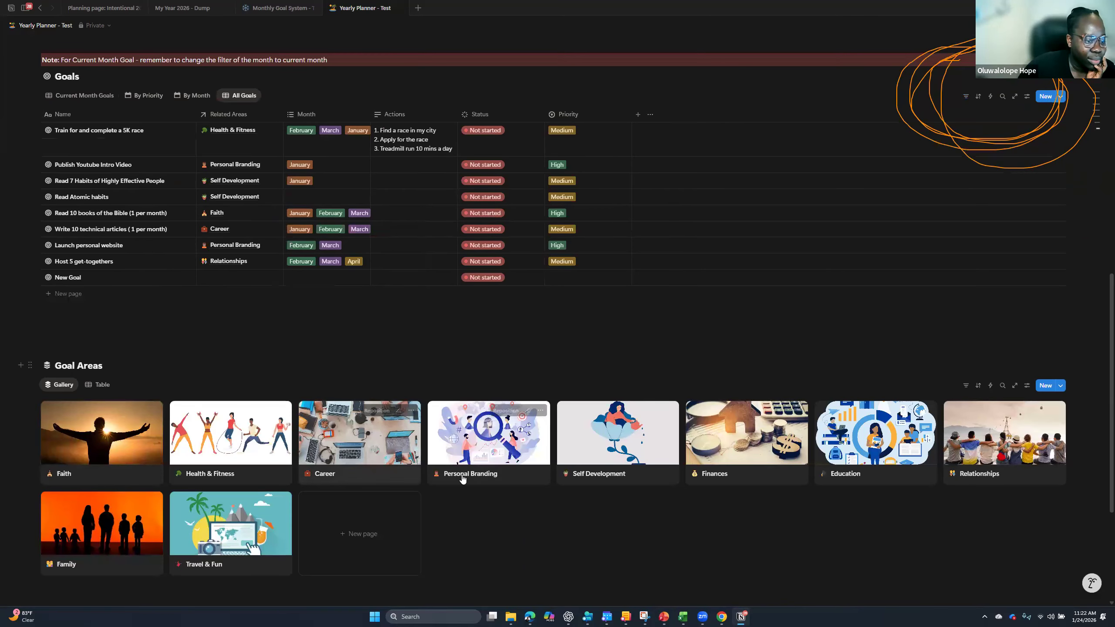
- Open the Personal Branding goal area, examine its goals grouped by quarters, and close it
click(486, 478)
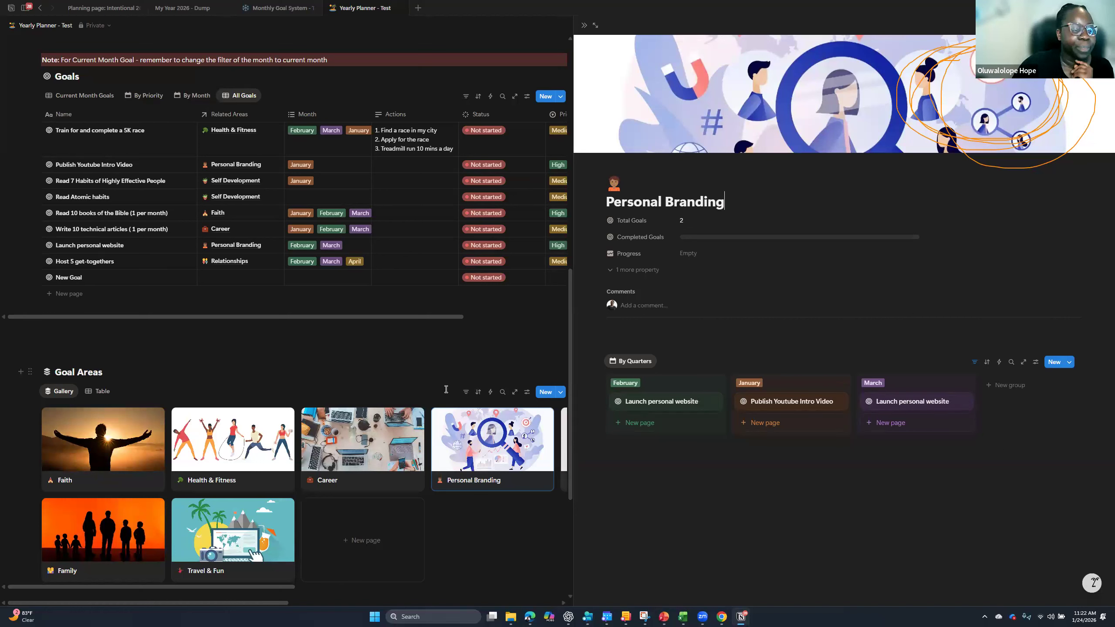
click(482, 348)
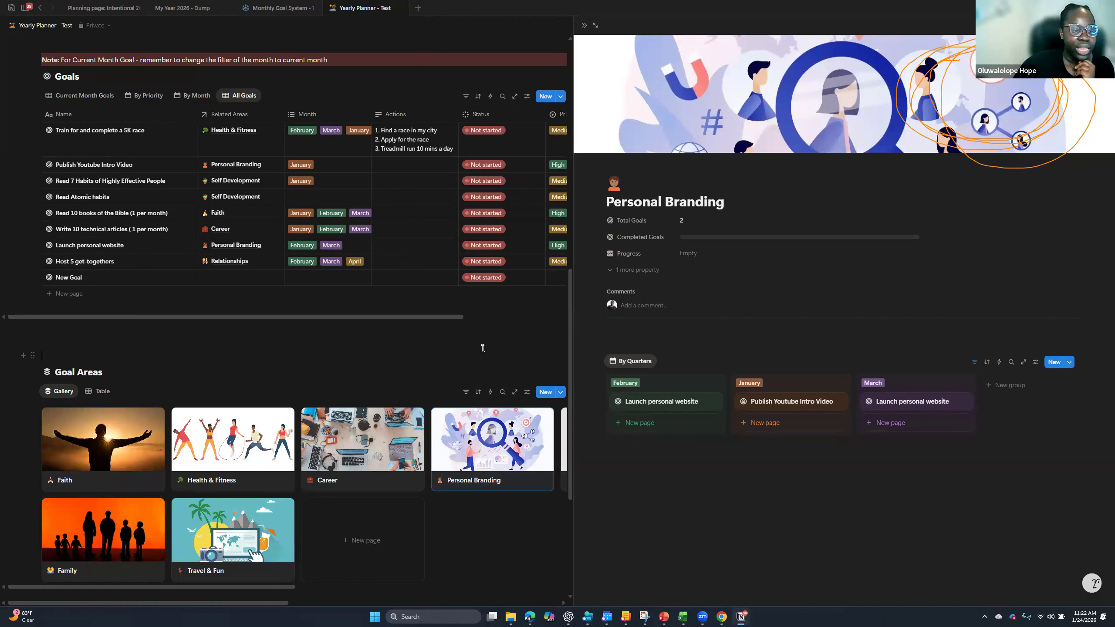
click(585, 27)
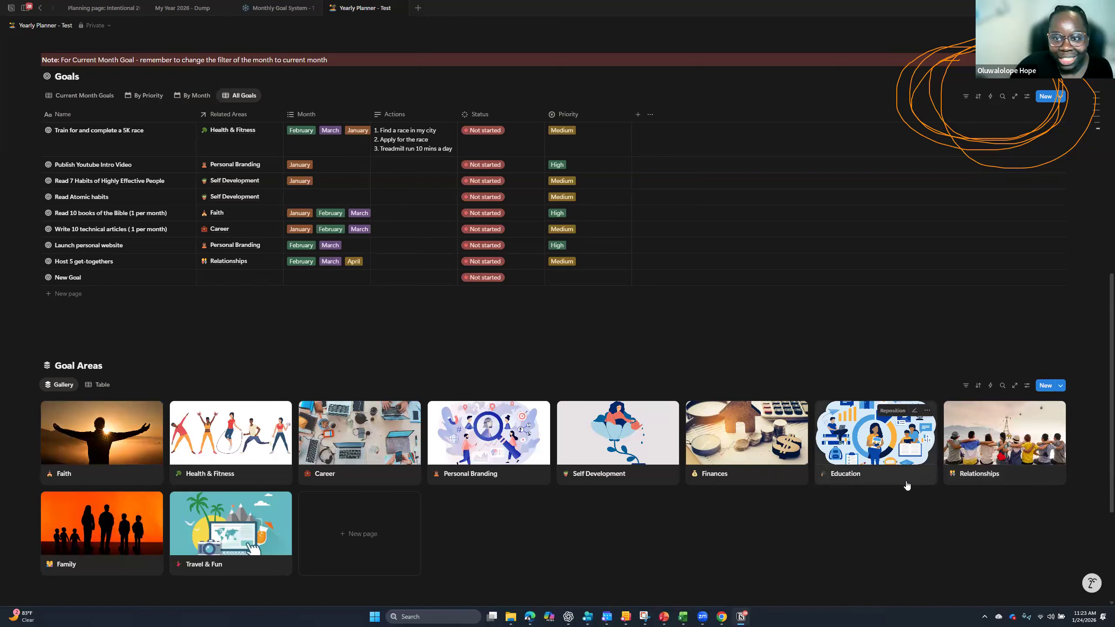
- Create a new page in Goal Areas from the New Area template
click(1062, 386)
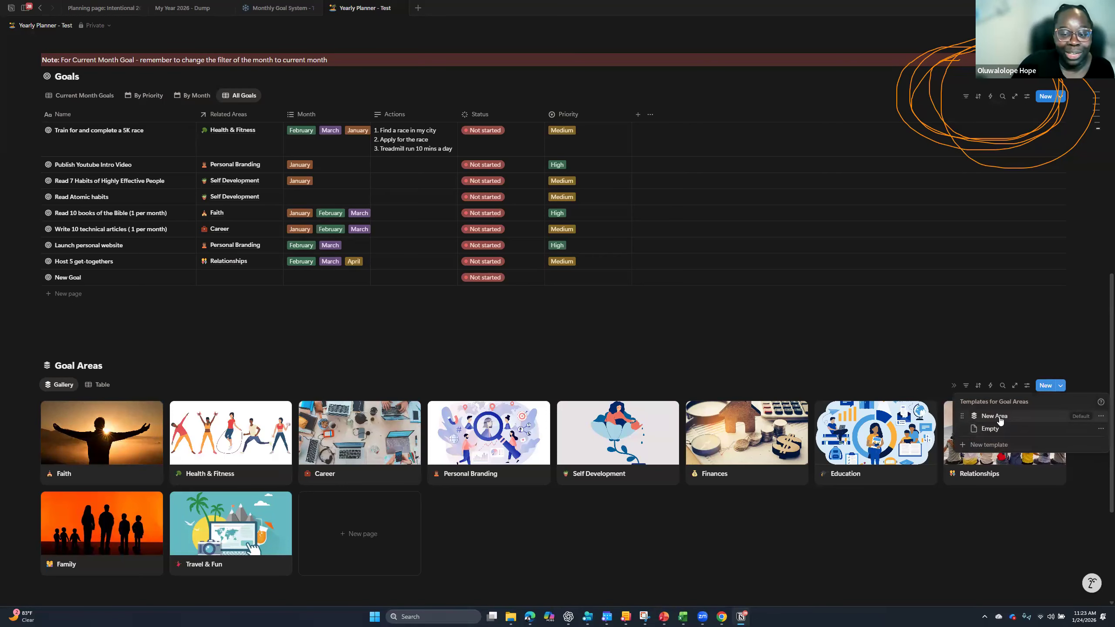
click(1000, 421)
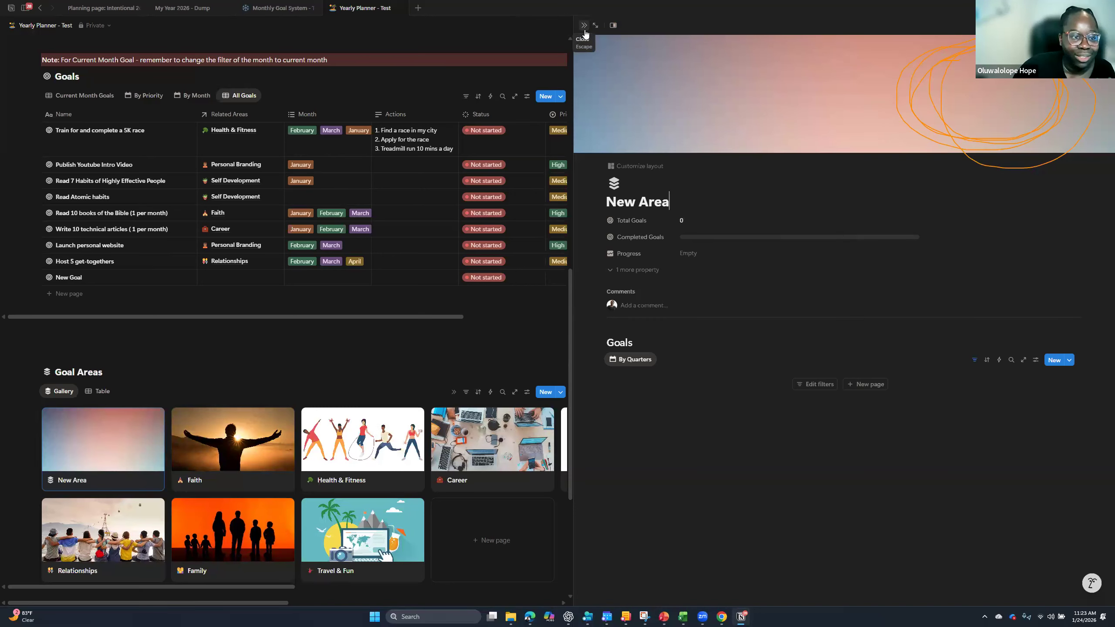
- Close the New Area page and look over the Goal Areas gallery and the Goals table
key(Escape)
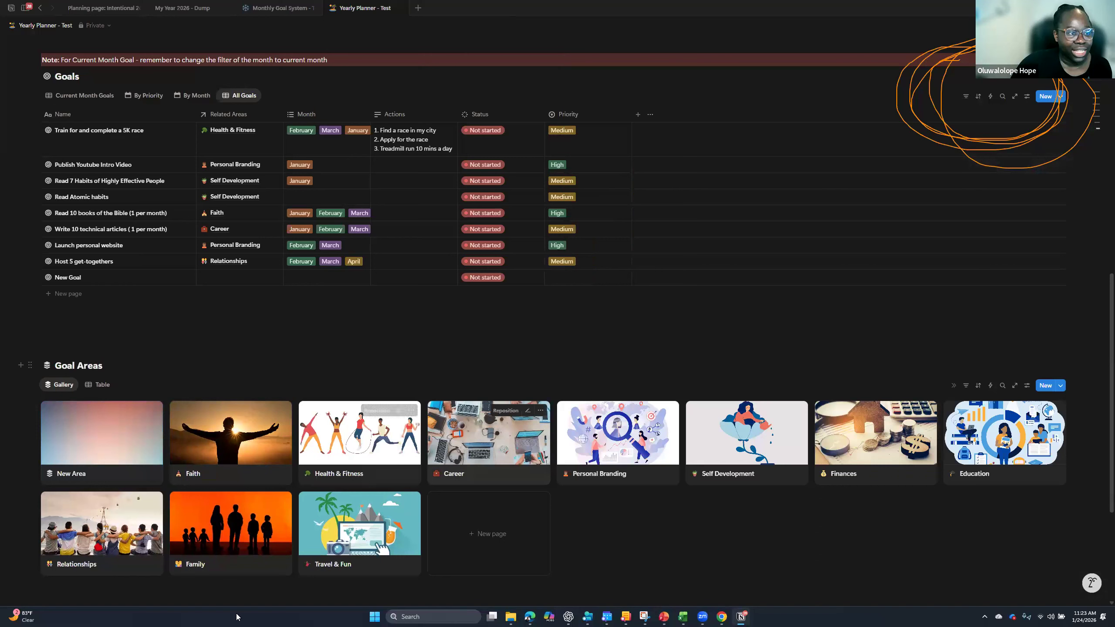
scroll(639, 514, down, 3)
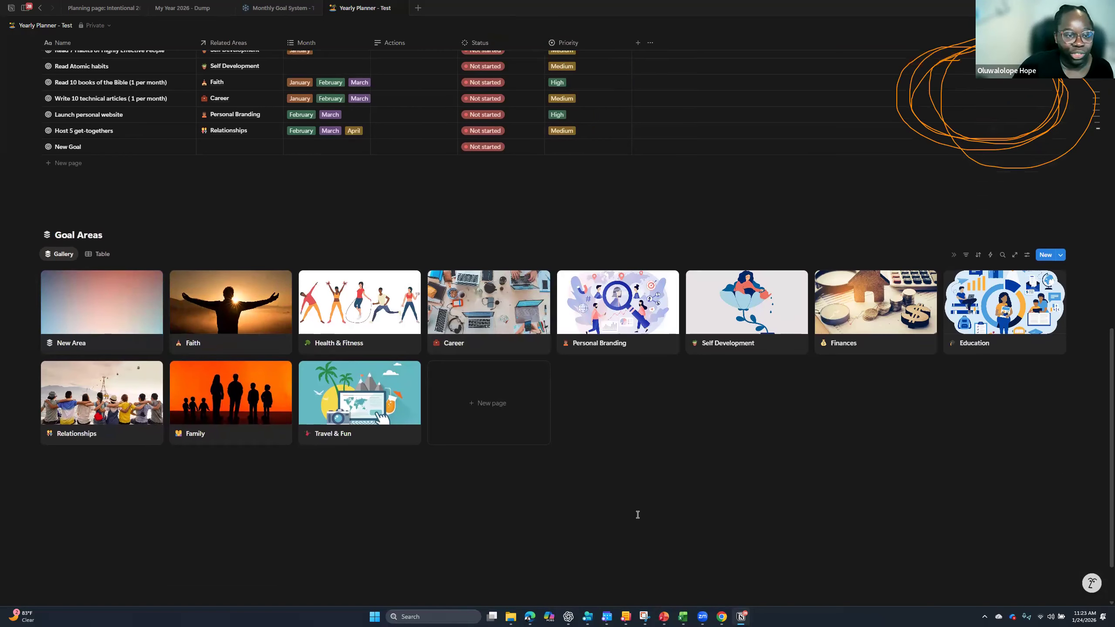
scroll(635, 510, up, 2)
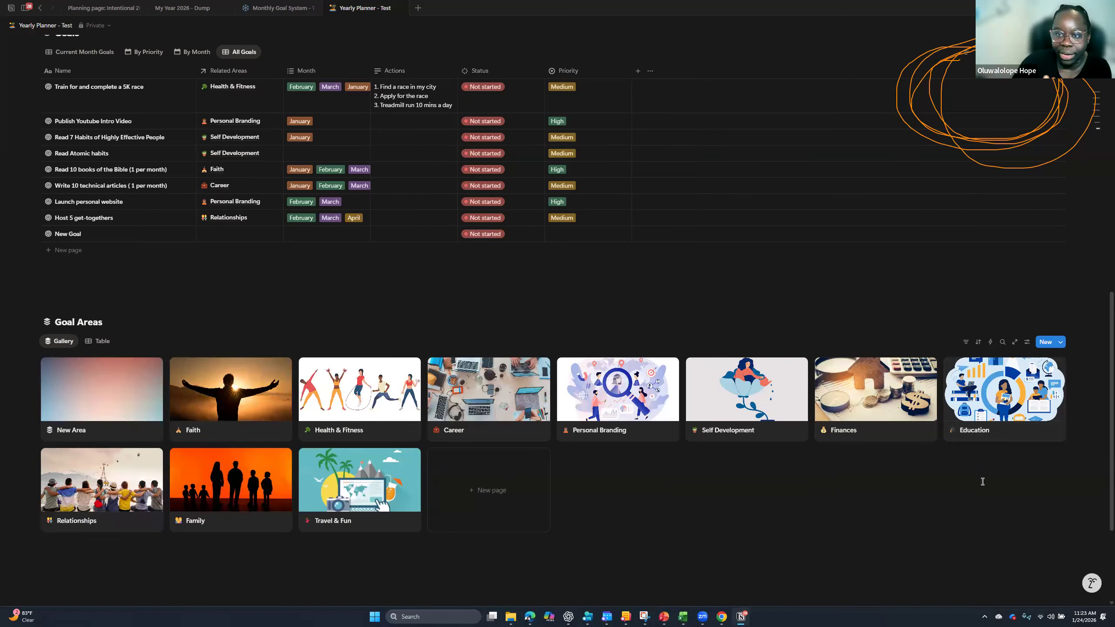
scroll(493, 318, up, 4)
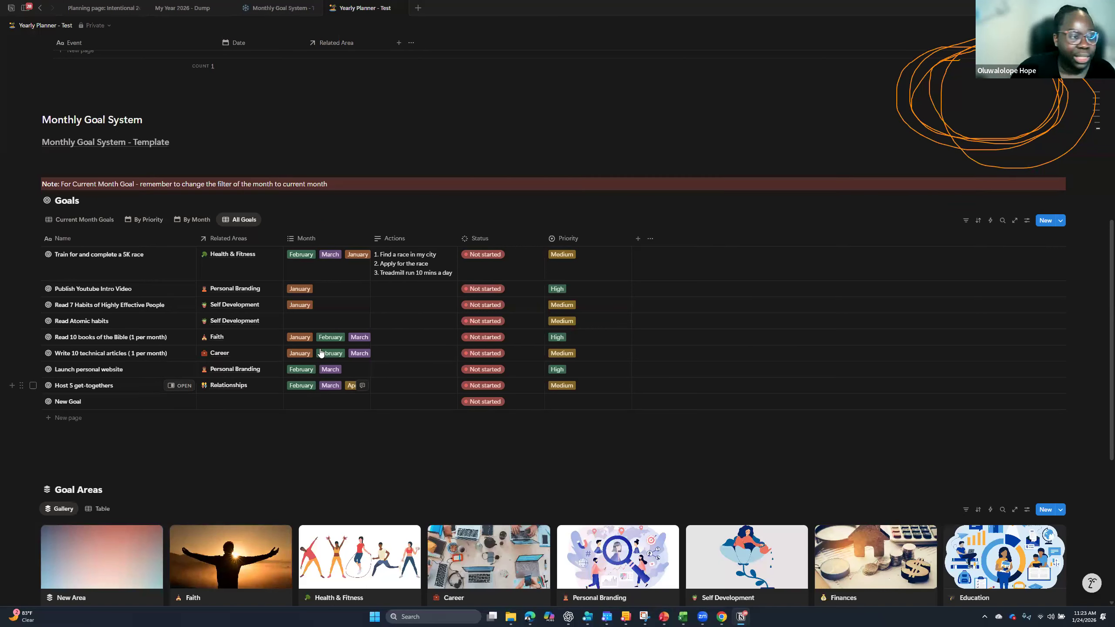
- Check the month options available for the "Train for and complete a 5K race" goal in the All Goals view
click(246, 220)
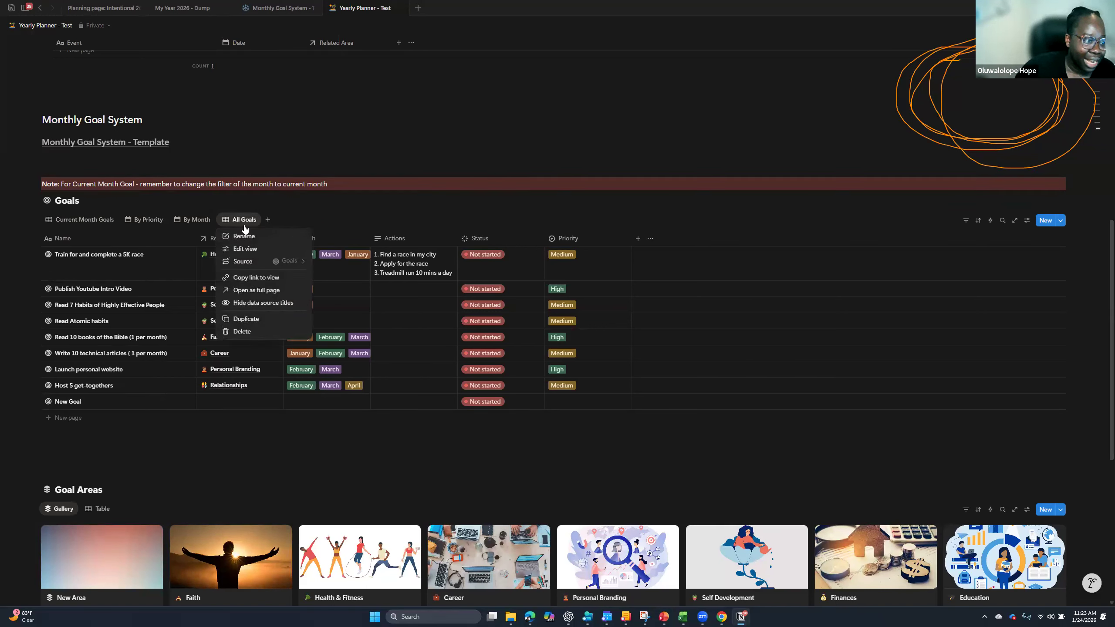
click(136, 424)
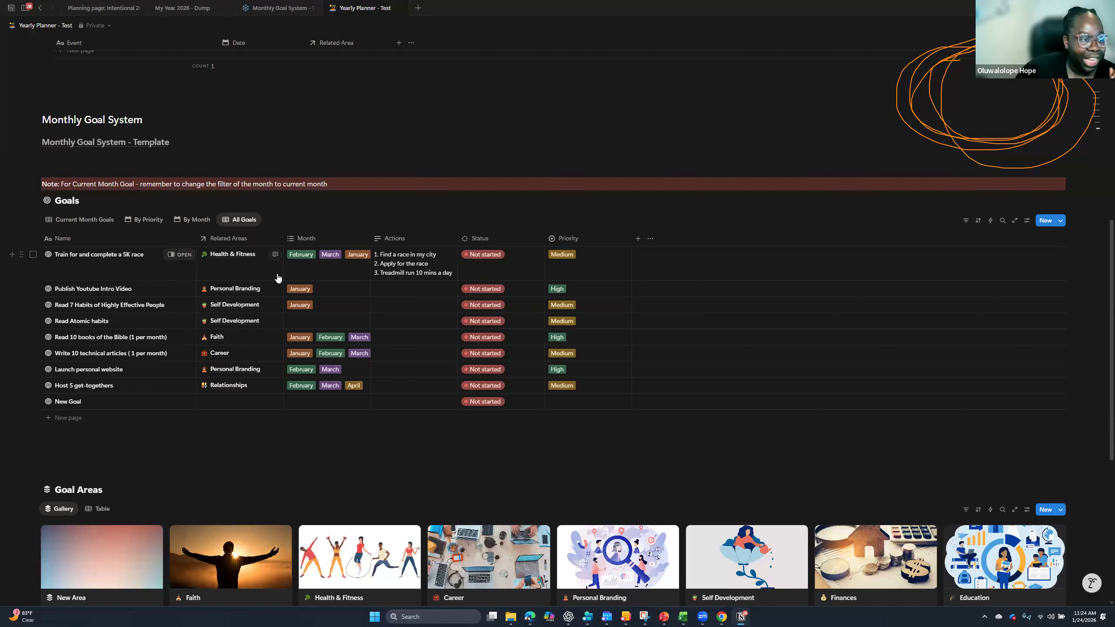
click(349, 270)
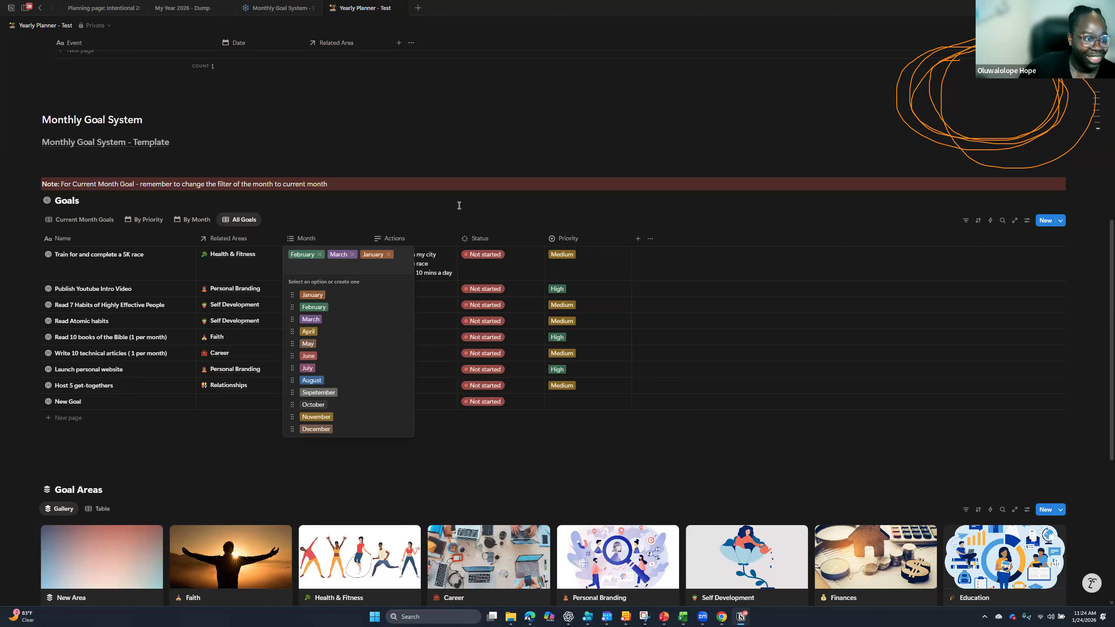
key(Escape)
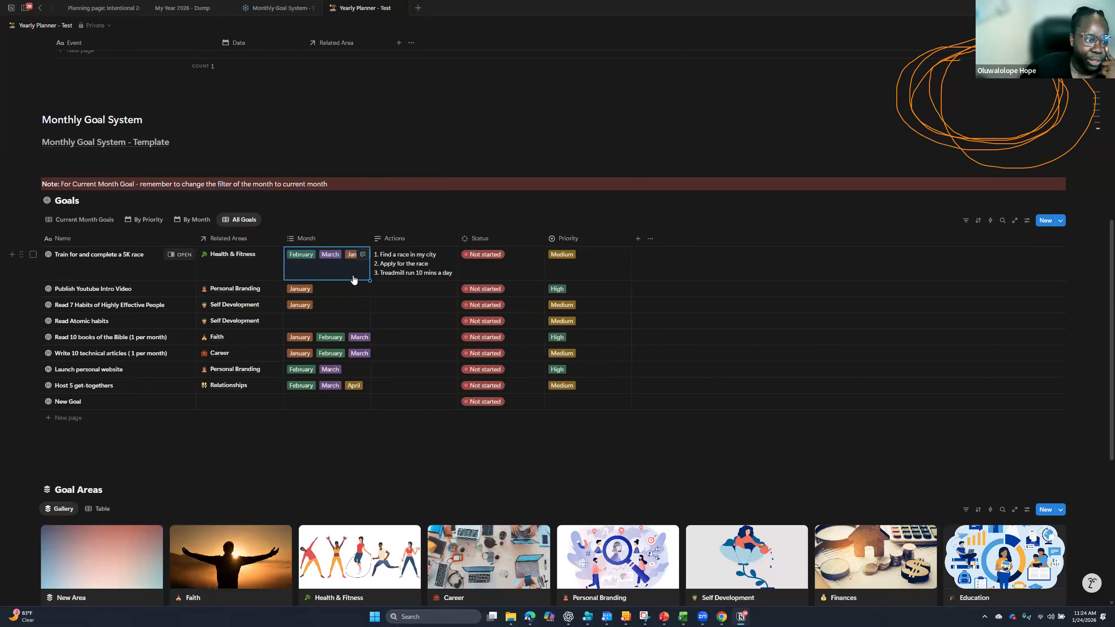
- Examine the list of actions for the "Train for and complete a 5K race" goal
click(432, 273)
click(432, 273)
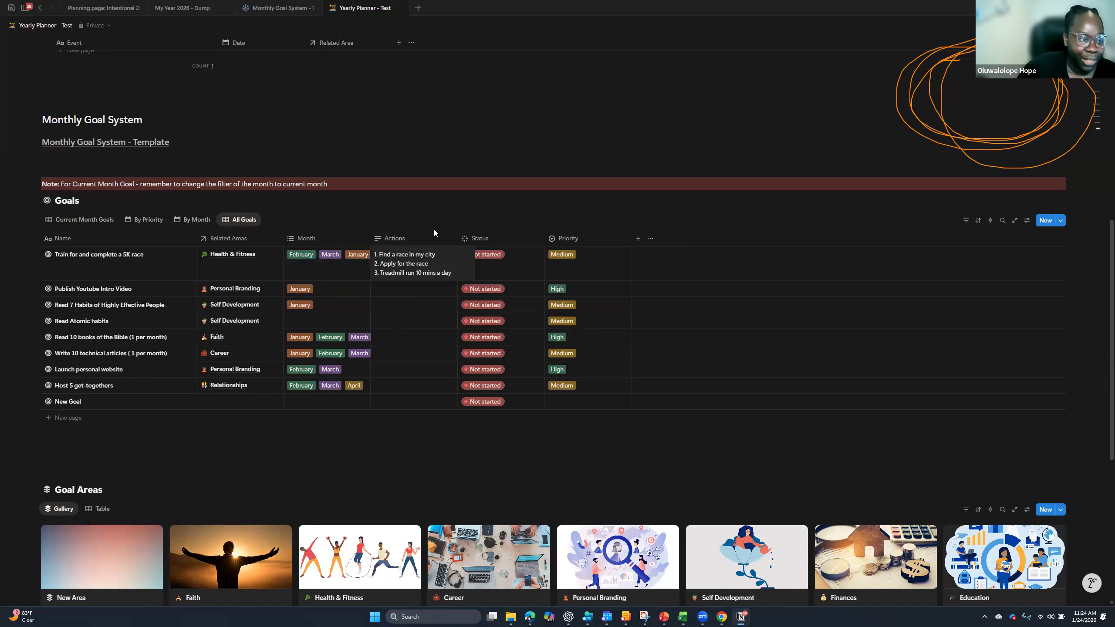
drag(440, 256, 375, 254)
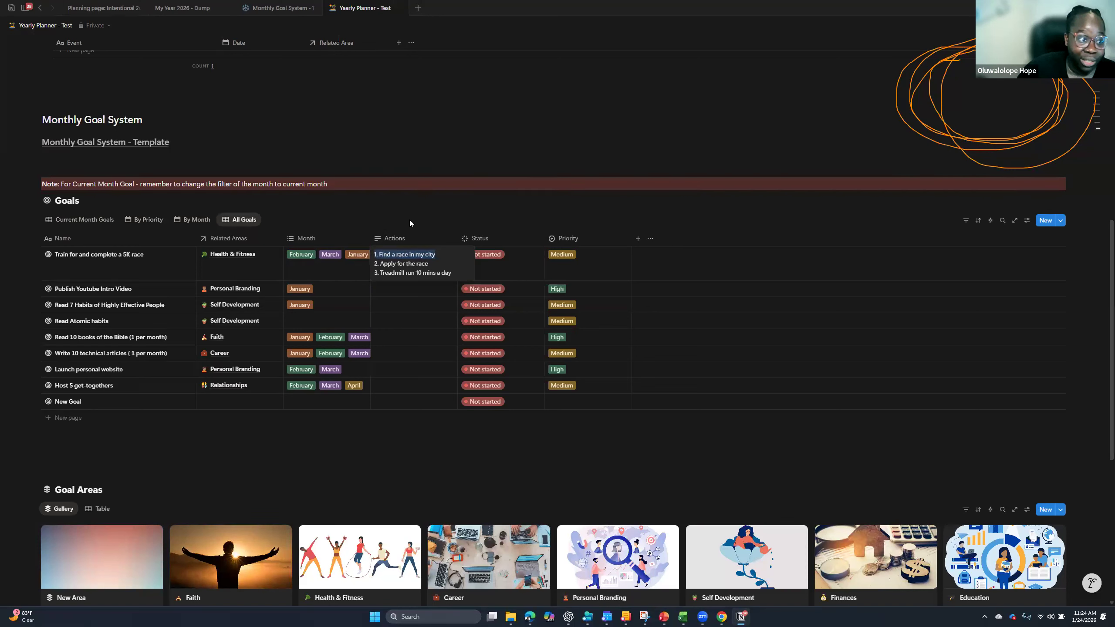
key(Escape)
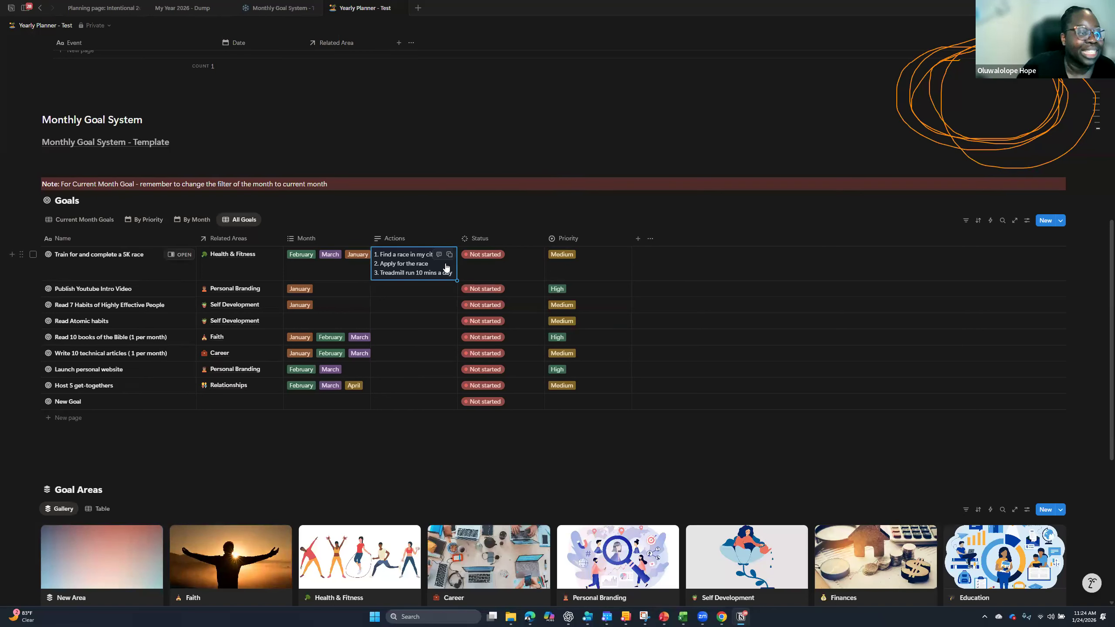
click(433, 267)
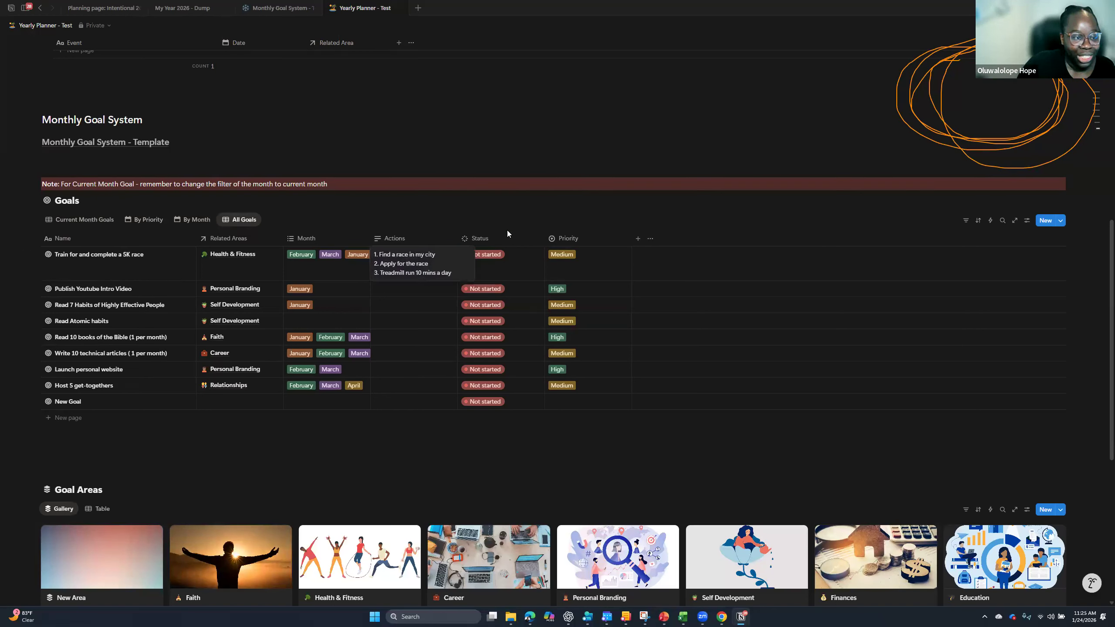
key(Escape)
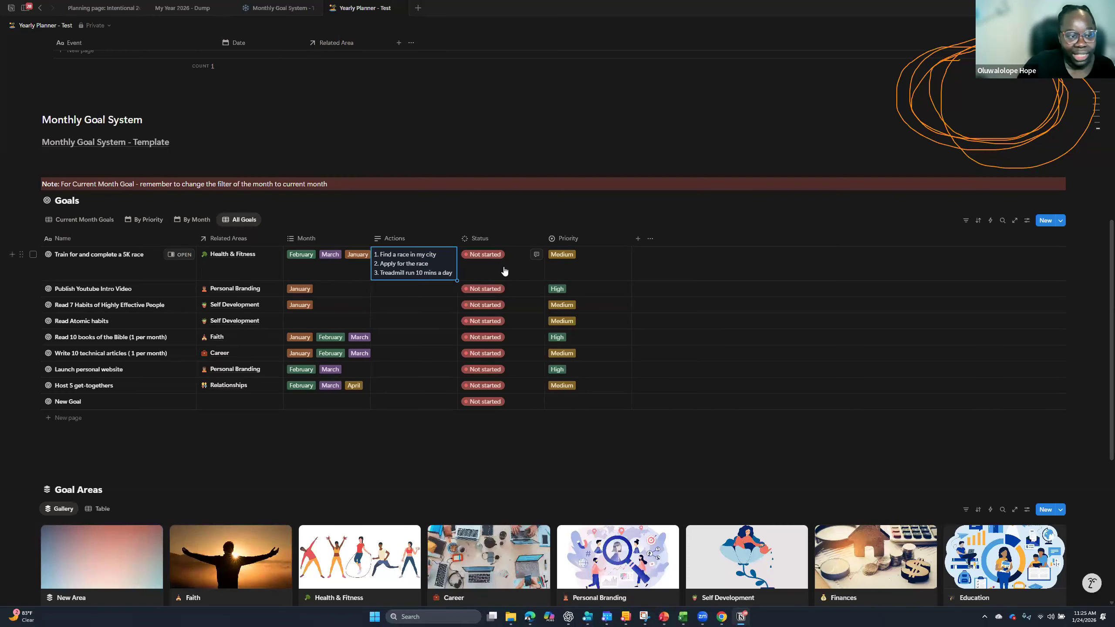
- Check the 5K race goal's status and the property types available for a new column in the Goals table
click(504, 271)
key(Escape)
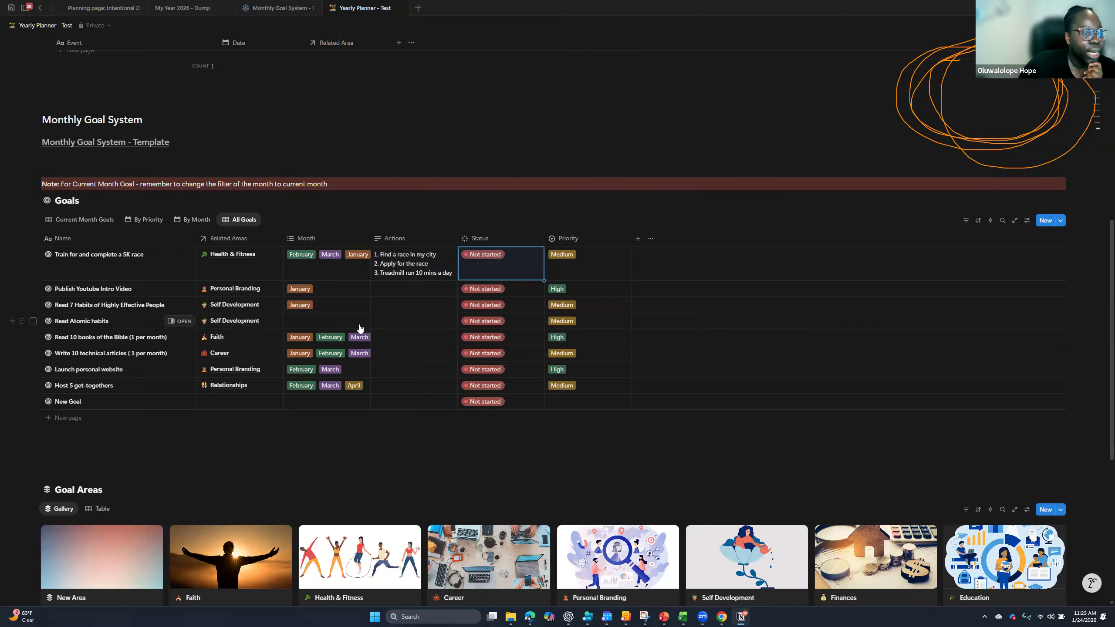
scroll(365, 329, down, 3)
scroll(365, 330, up, 3)
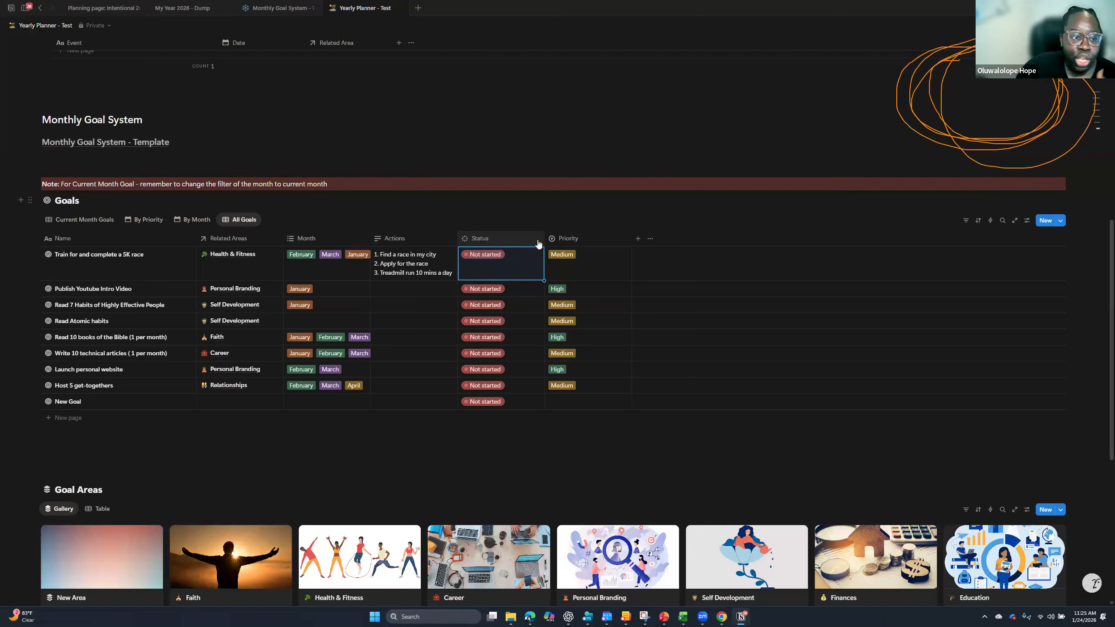
click(637, 240)
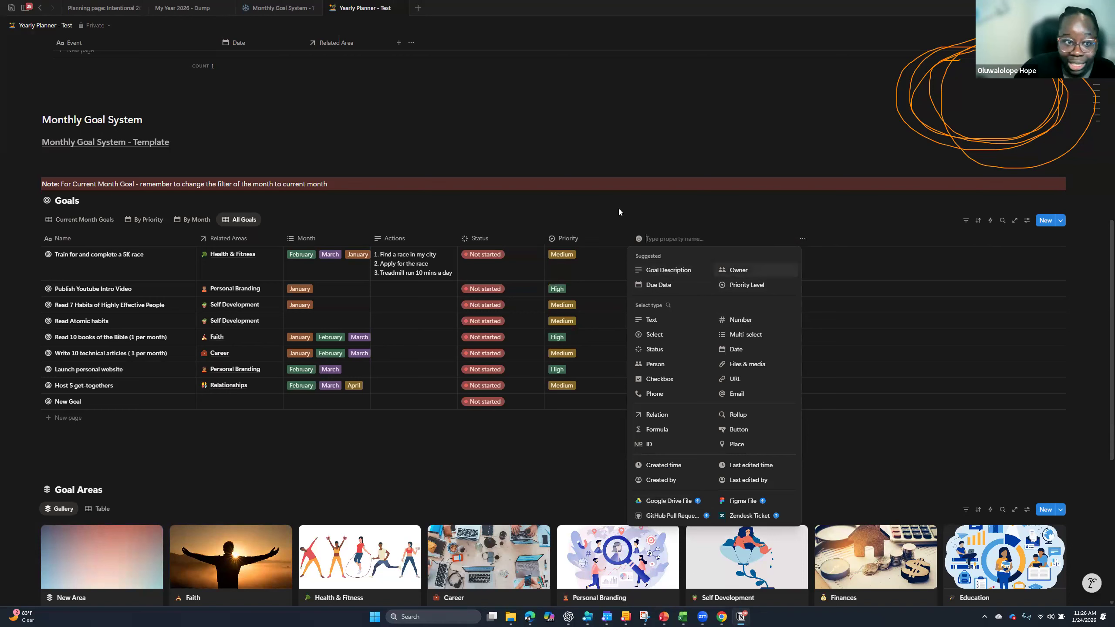
click(557, 219)
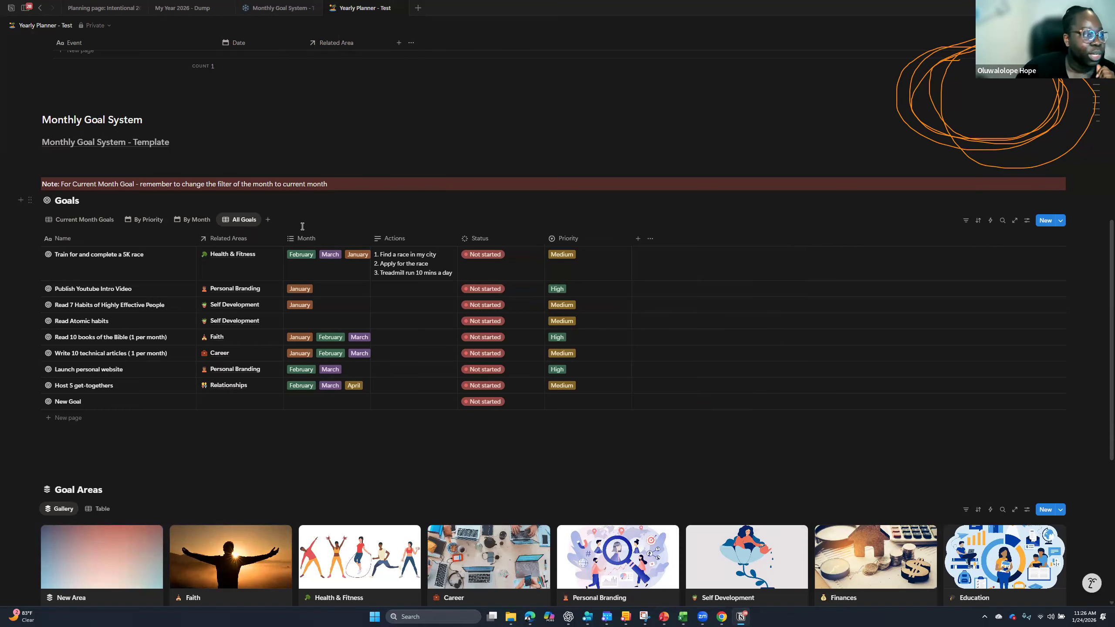
- View the goals by month, switch to the Current Month Goals view and show its Month filter
click(187, 222)
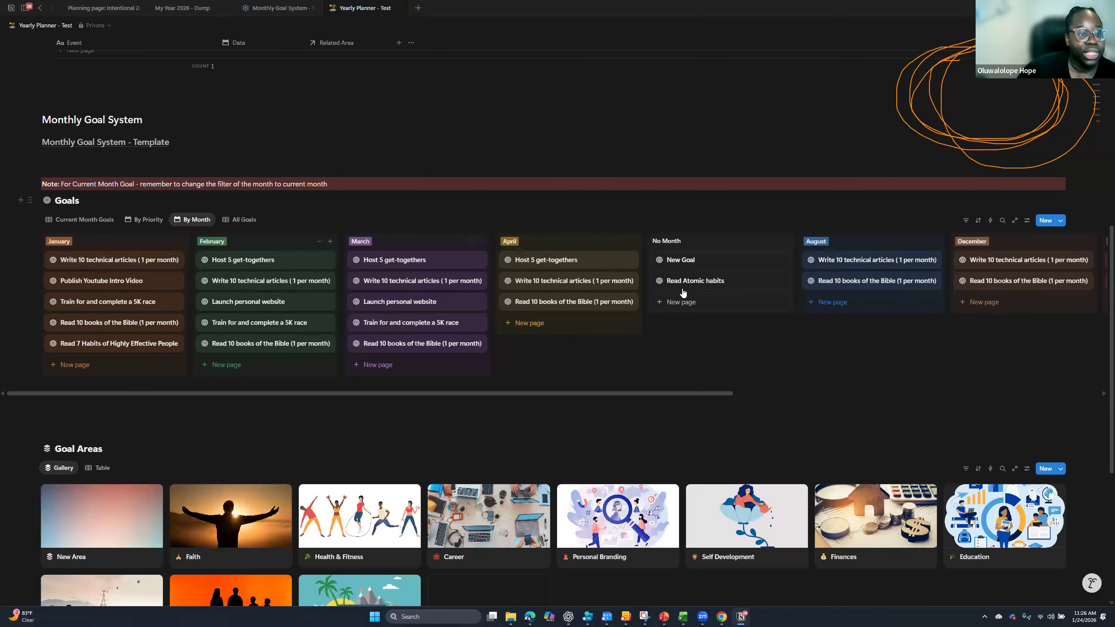
click(79, 223)
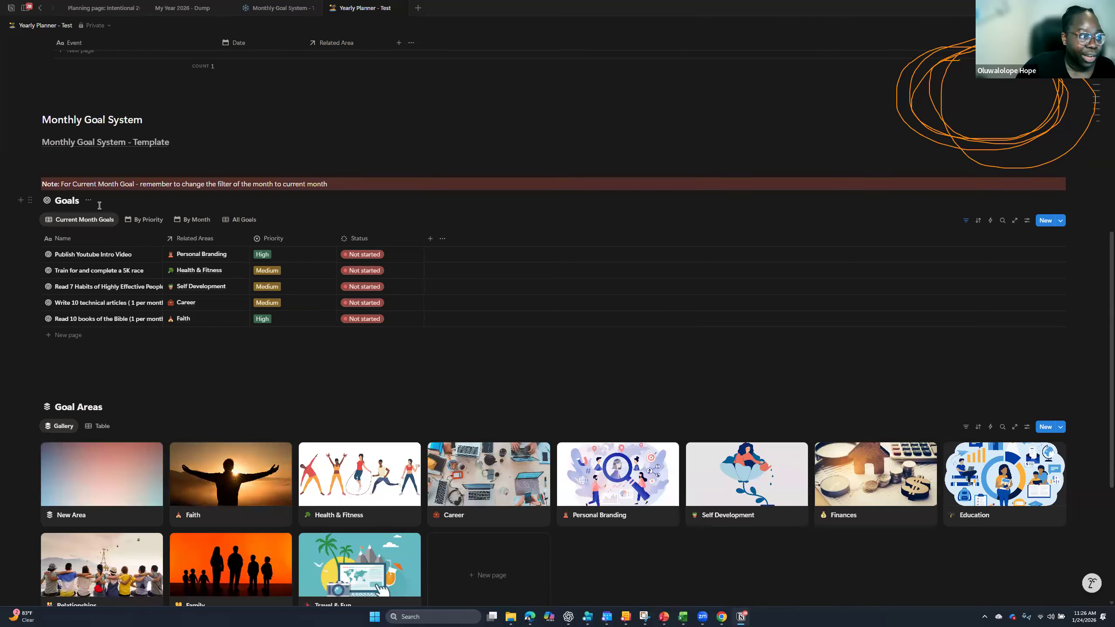
click(967, 221)
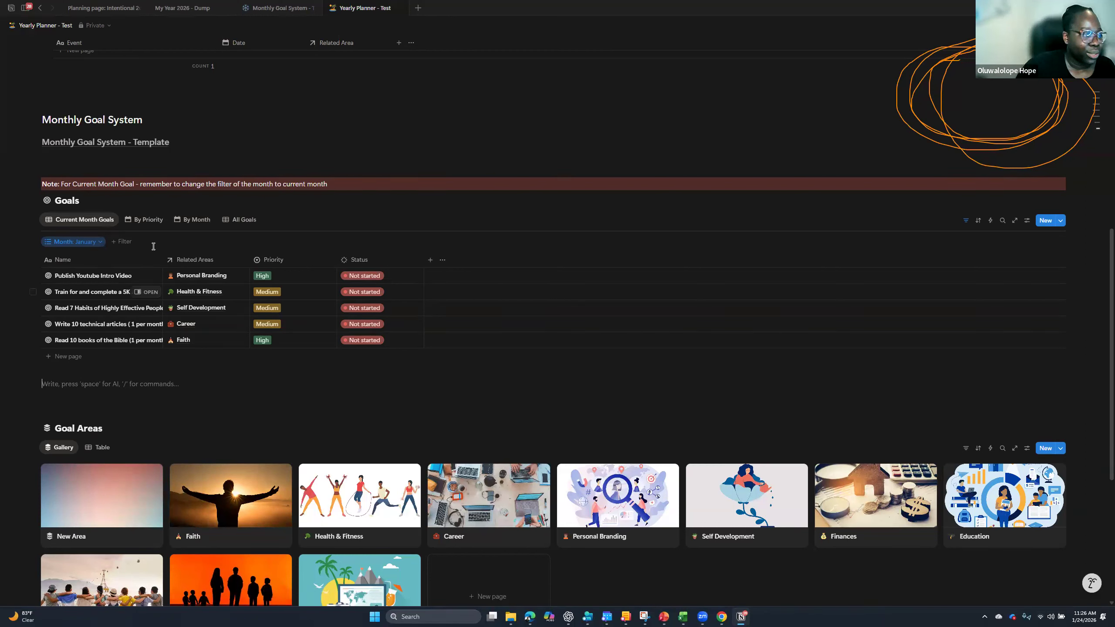
- Check in the All Goals view which months are assigned to the "Read 10 books of the Bible (1 per month)" goal
click(237, 220)
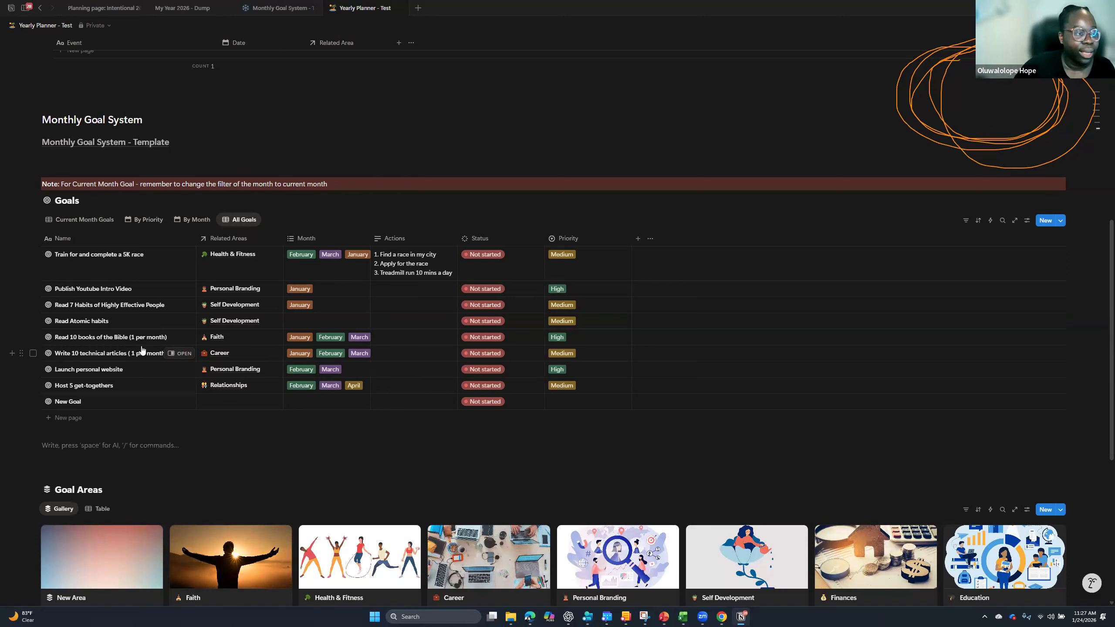
click(314, 343)
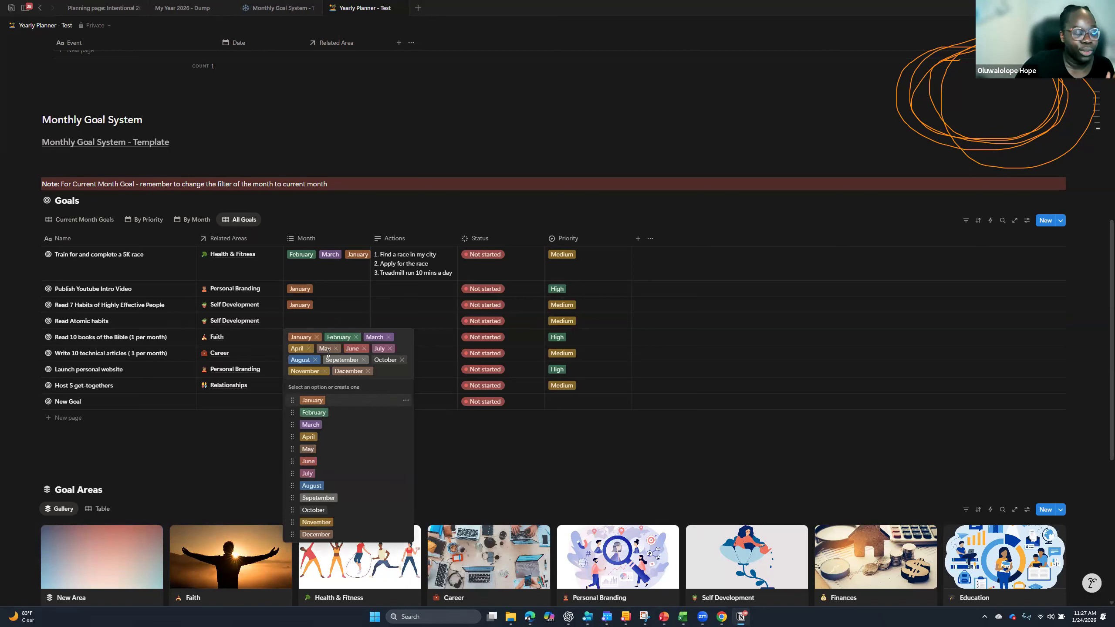
click(454, 478)
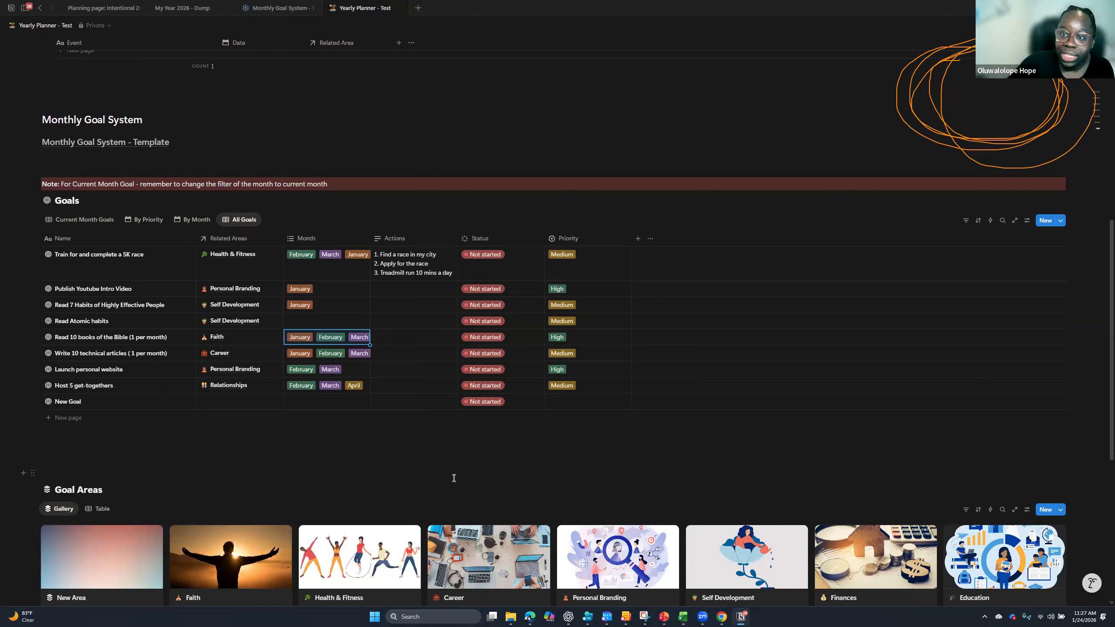
- Return the Goals database to the Current Month Goals view and select the note about changing the month filter
click(88, 220)
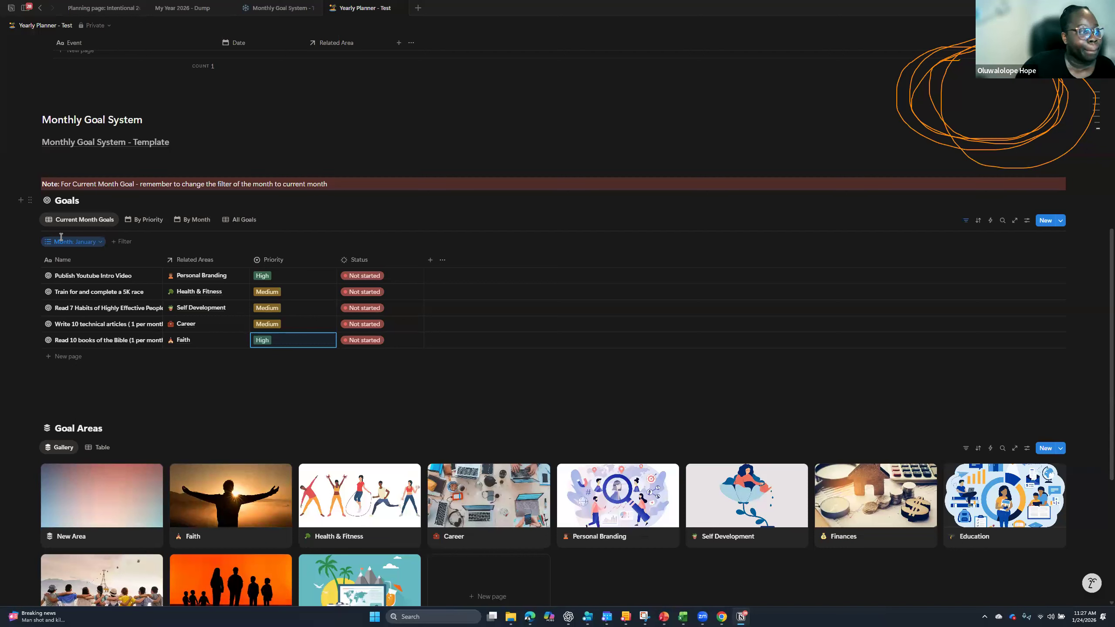
drag(48, 185, 339, 183)
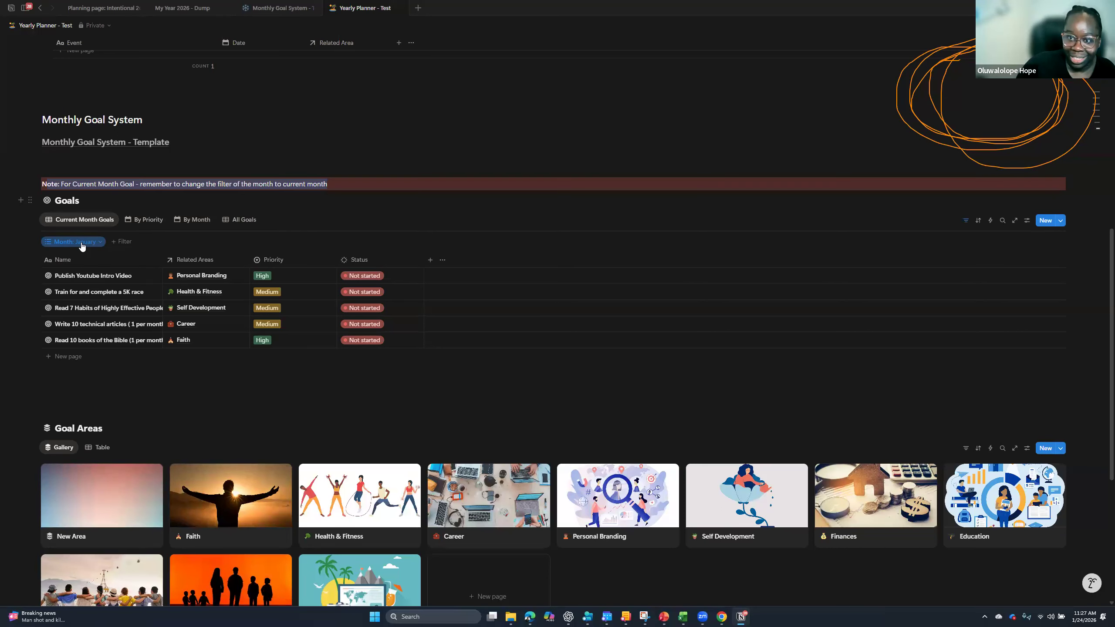
- Review the whole planner page, from the theme, quotes and major goals sections to the Goal Areas gallery
scroll(169, 280, up, 6)
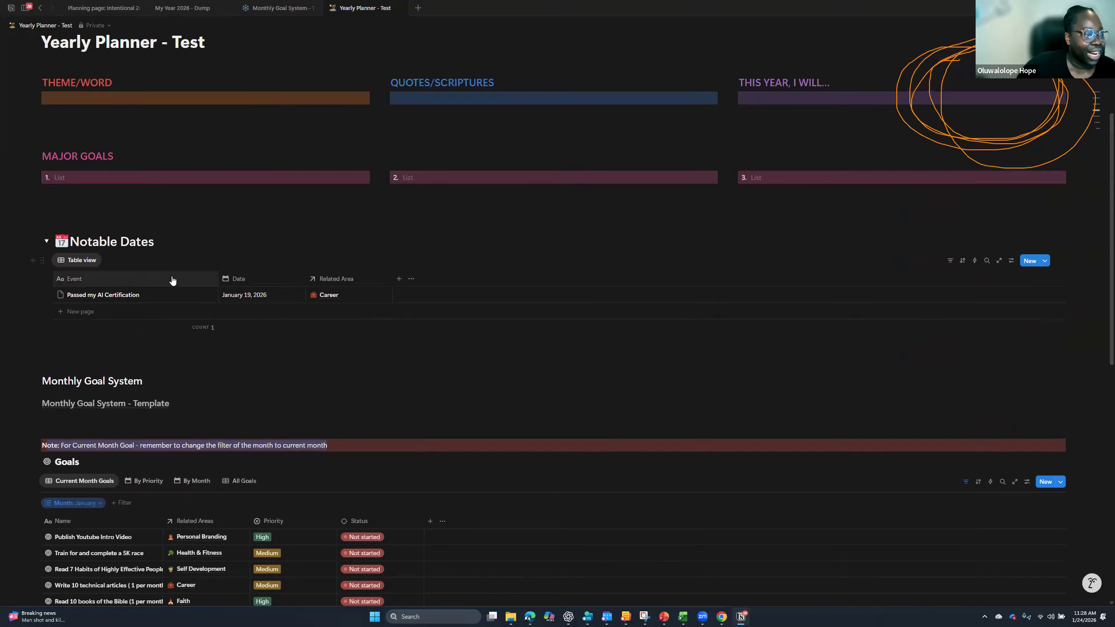
scroll(543, 257, up, 4)
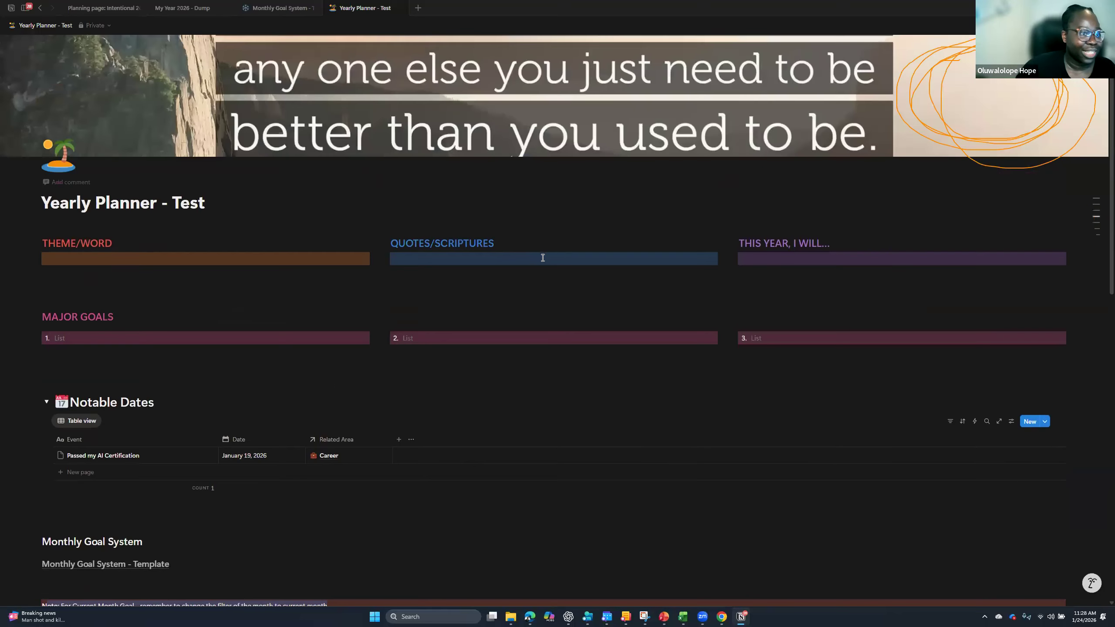
scroll(627, 334, down, 13)
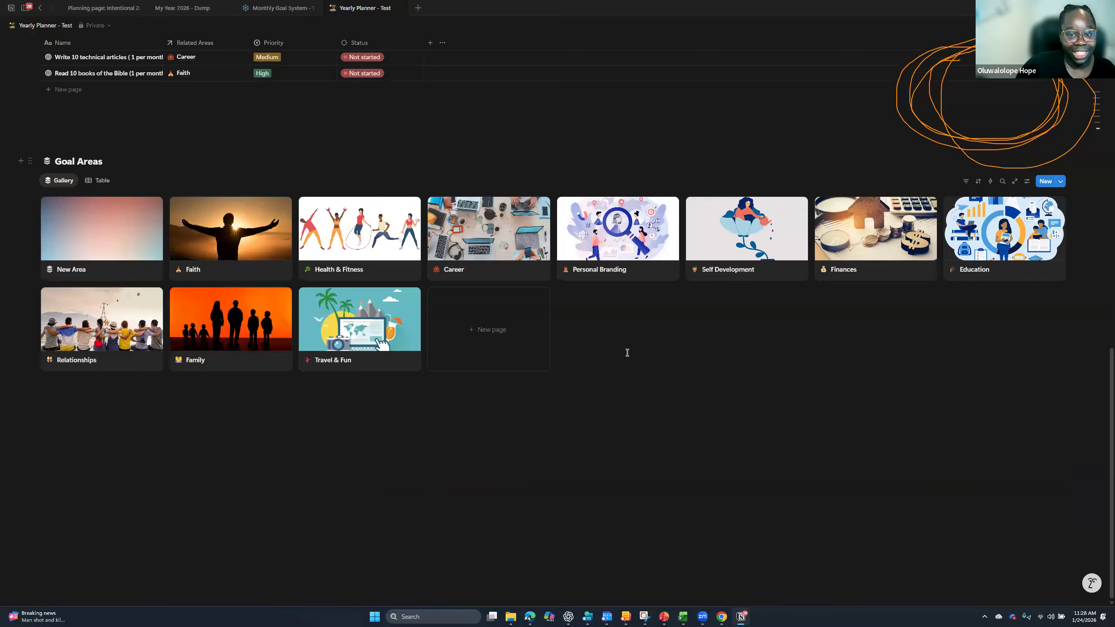
scroll(626, 353, up, 1)
scroll(702, 351, up, 2)
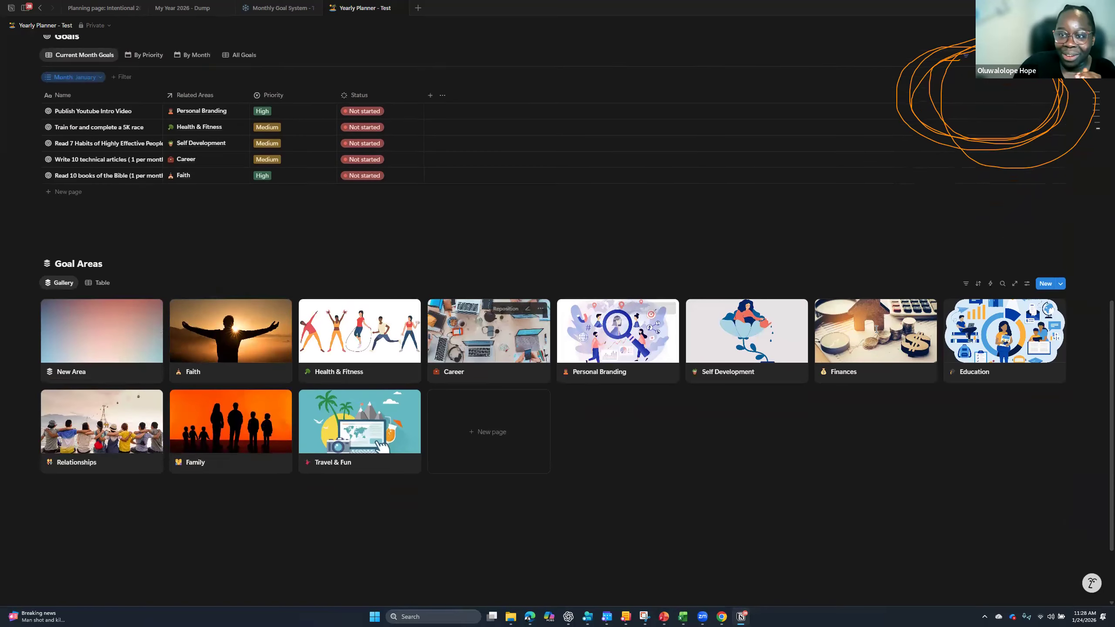
scroll(1056, 326, up, 2)
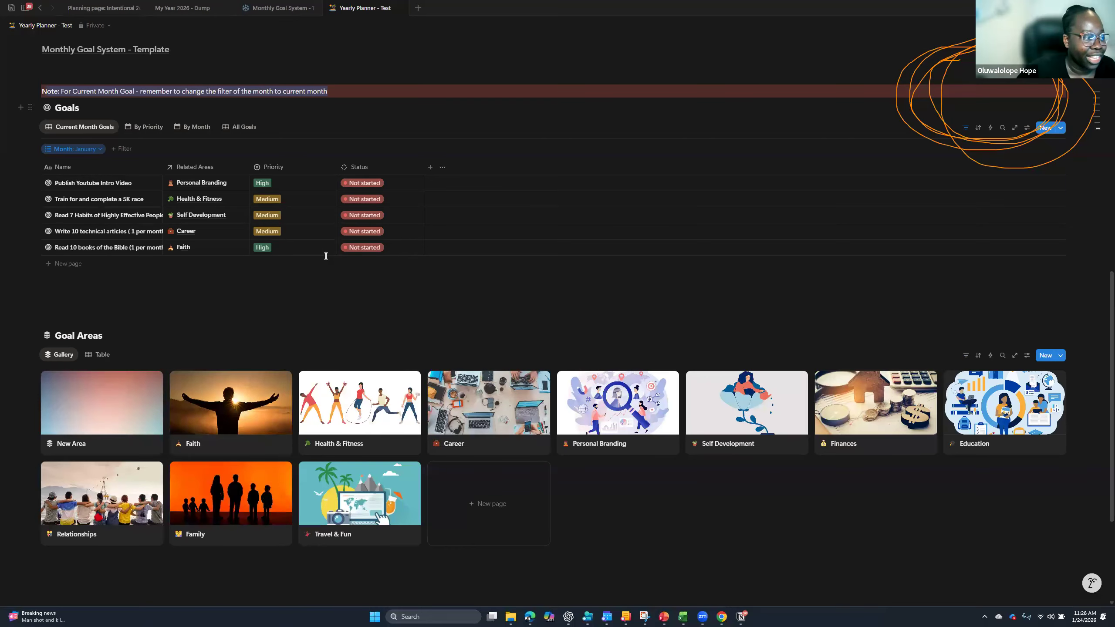
scroll(248, 250, up, 1)
scroll(248, 251, up, 4)
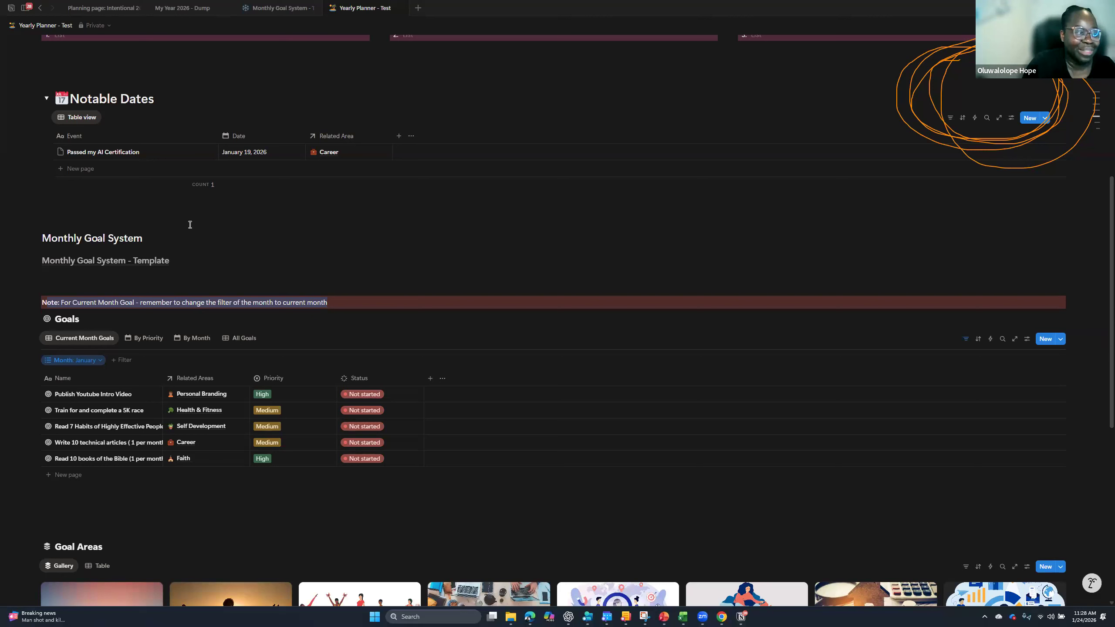
- Look over the Monthly Goal System section with its current month goals and goal areas
click(104, 265)
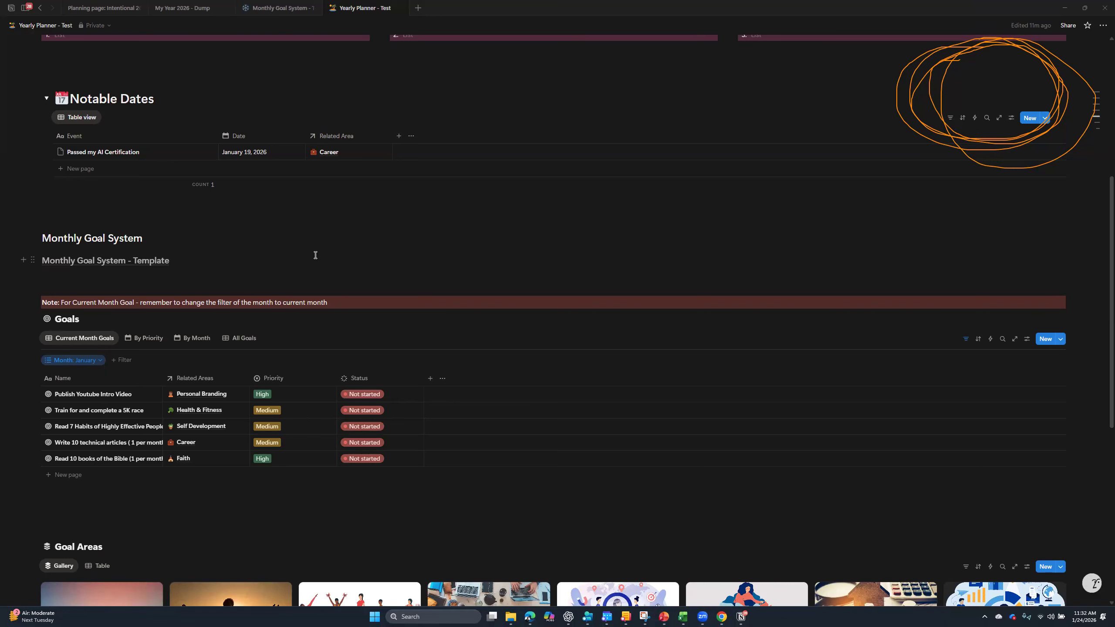
scroll(123, 486, down, 2)
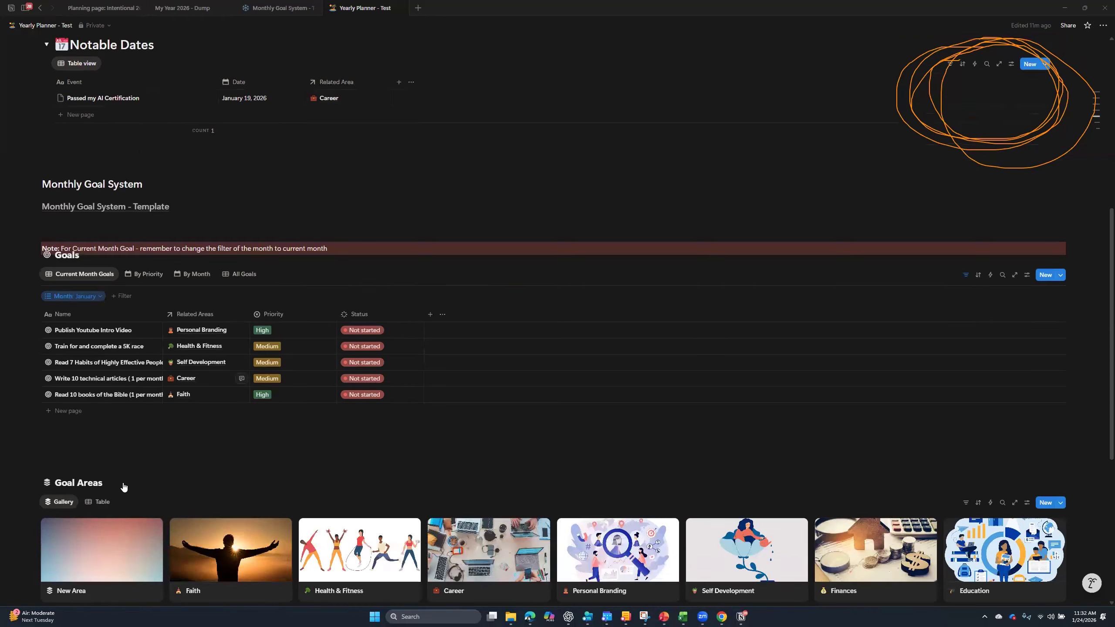
scroll(123, 487, down, 5)
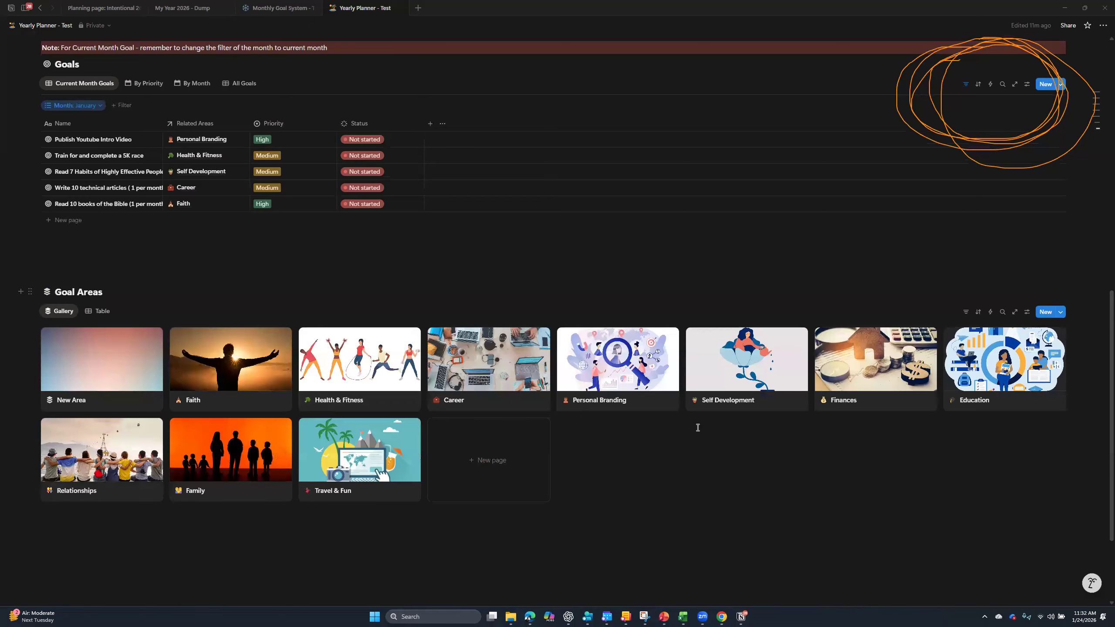
scroll(697, 427, up, 9)
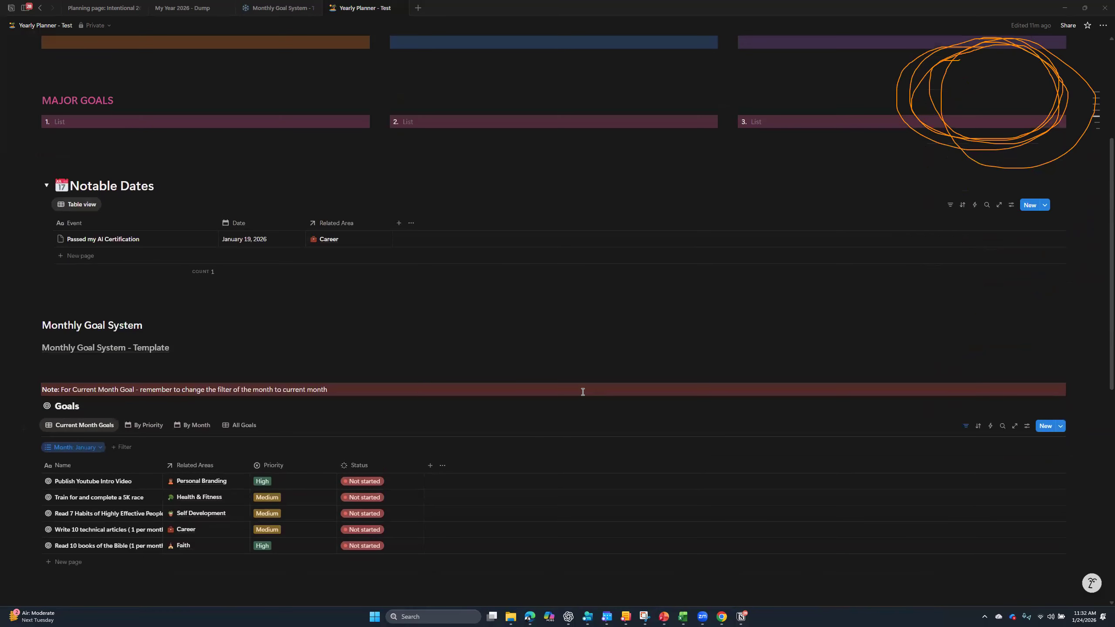
- Duplicate the empty coloured text block under THEME/WORD twice to make room for more theme lines
scroll(582, 392, down, 2)
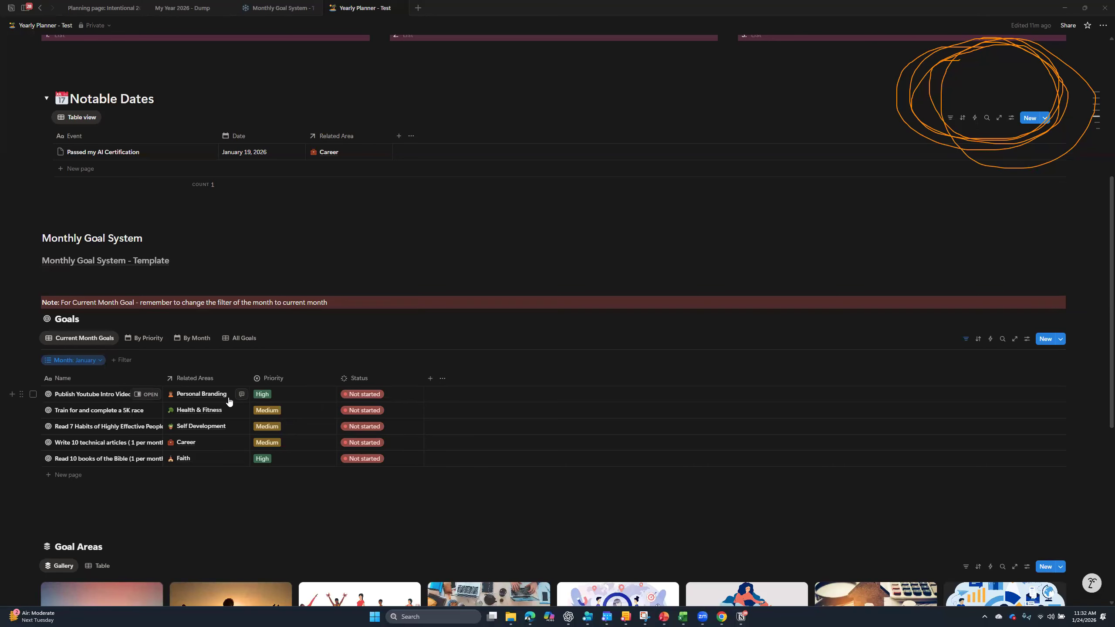
scroll(587, 292, up, 8)
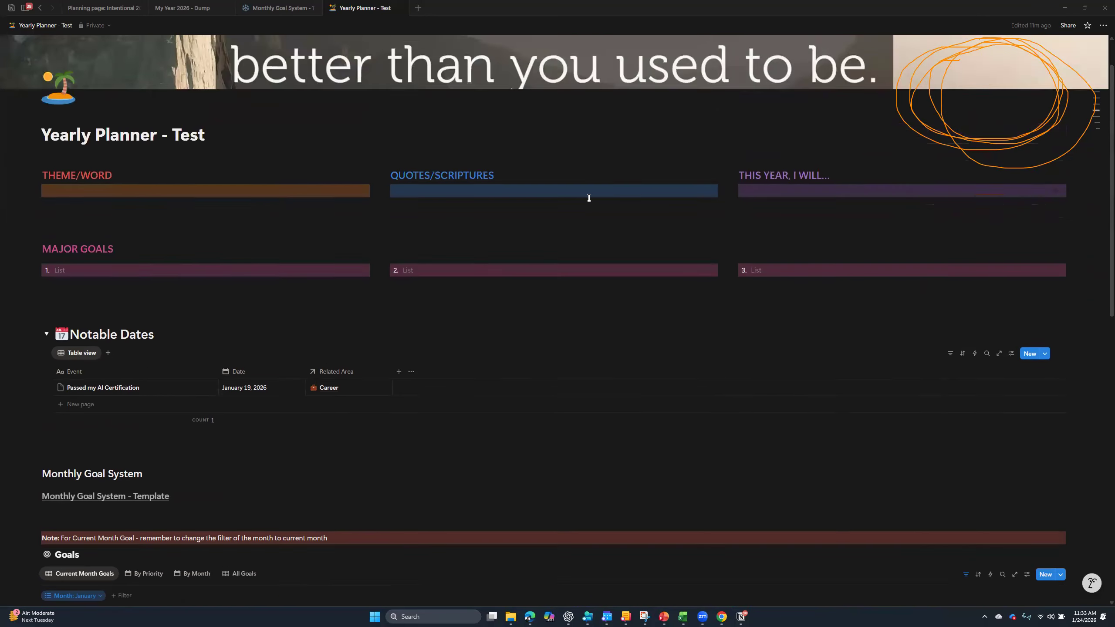
click(728, 259)
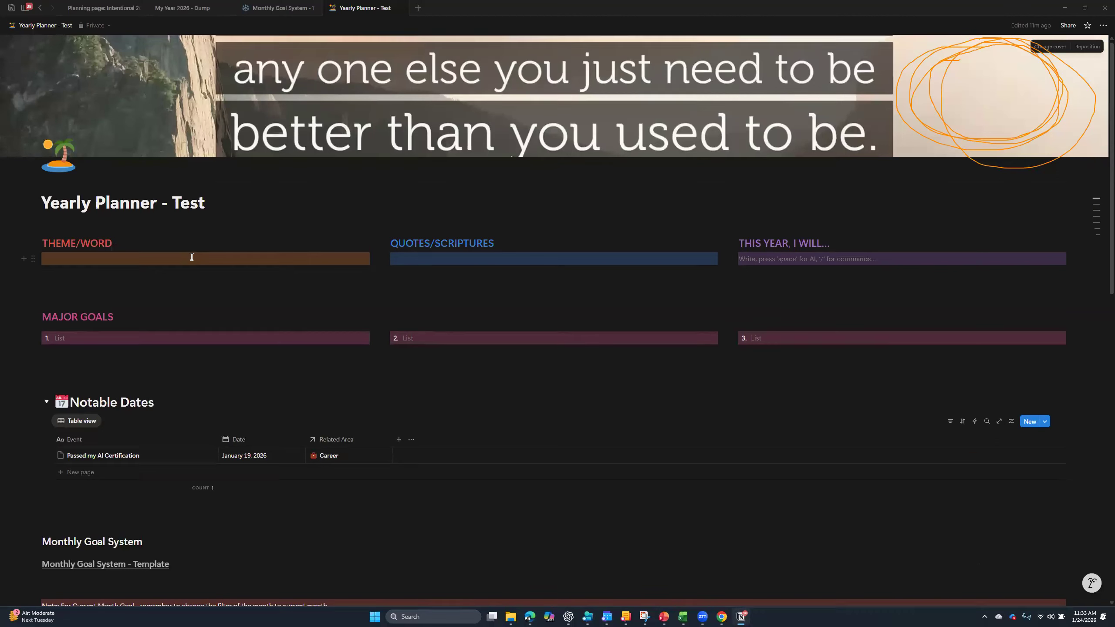
click(114, 263)
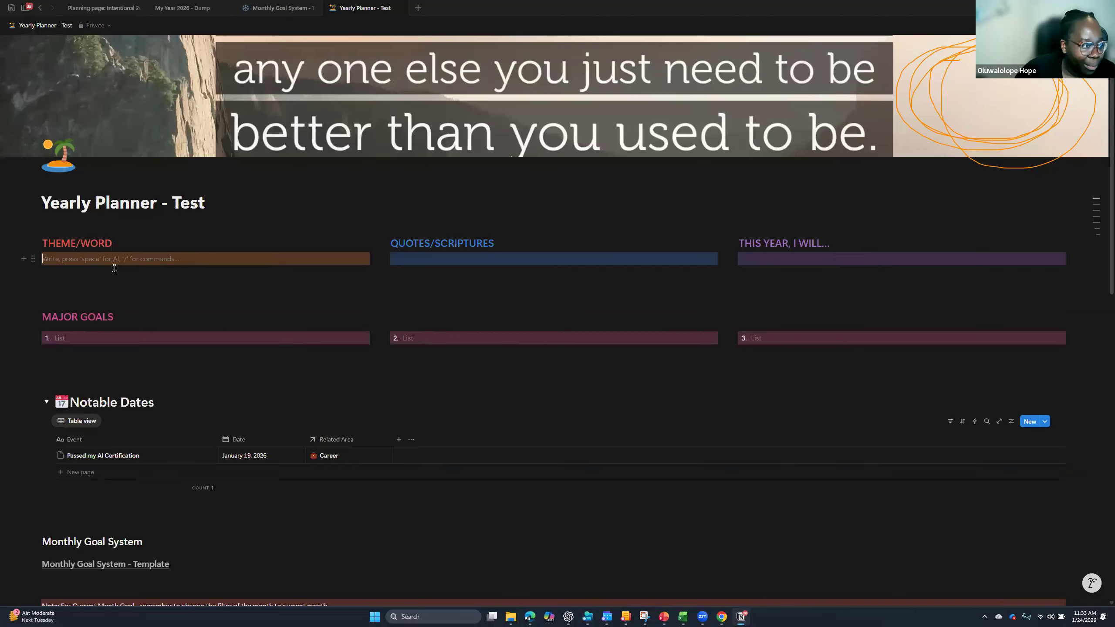
click(34, 259)
click(69, 255)
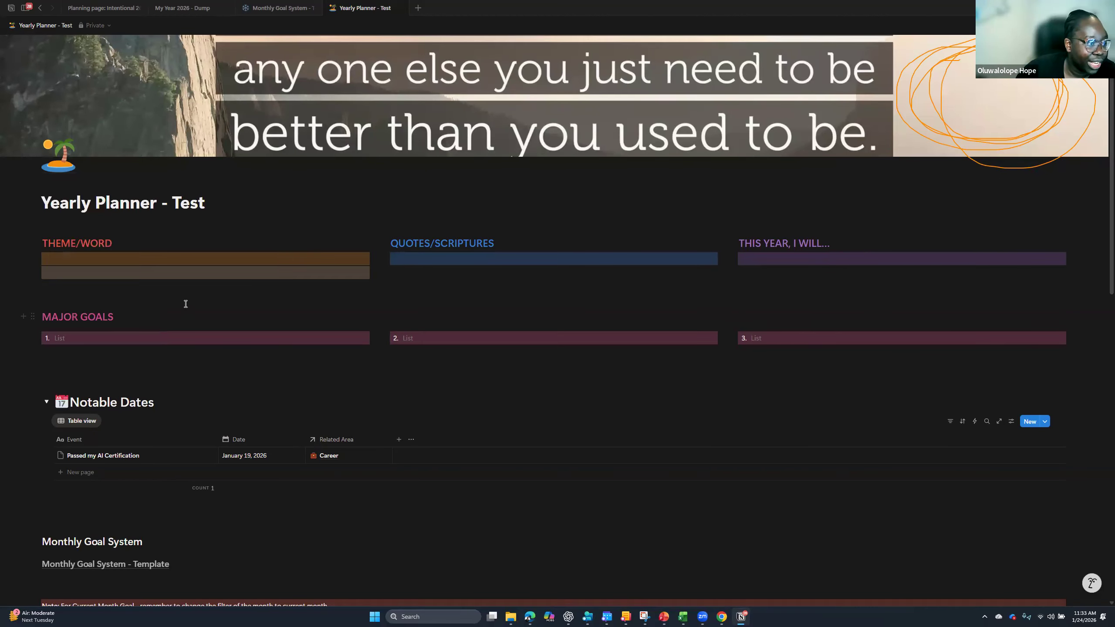
click(164, 275)
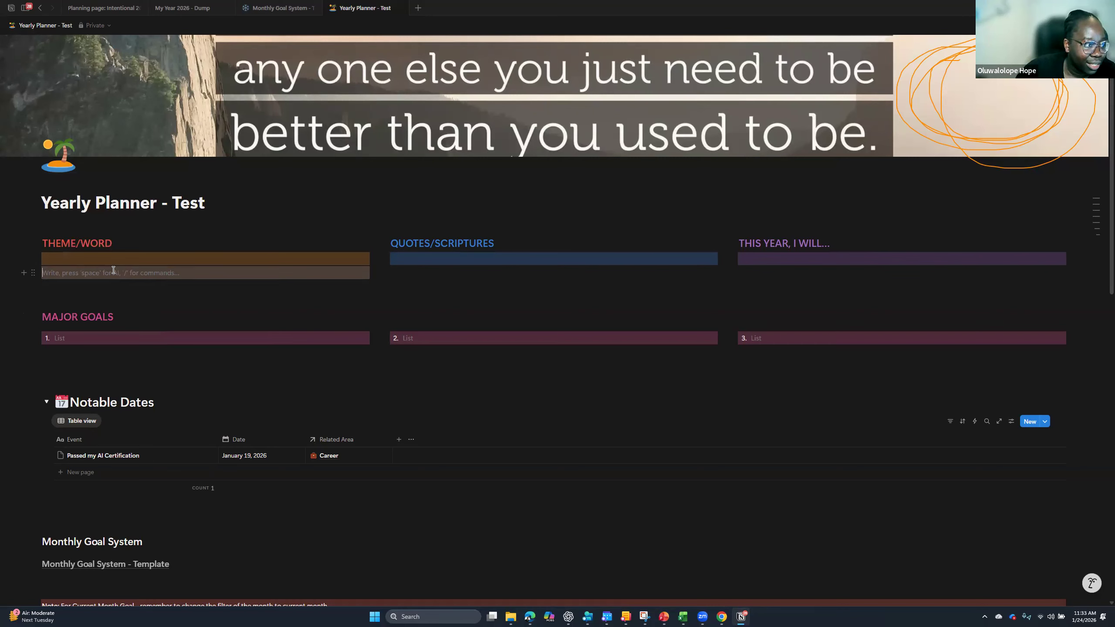
click(33, 272)
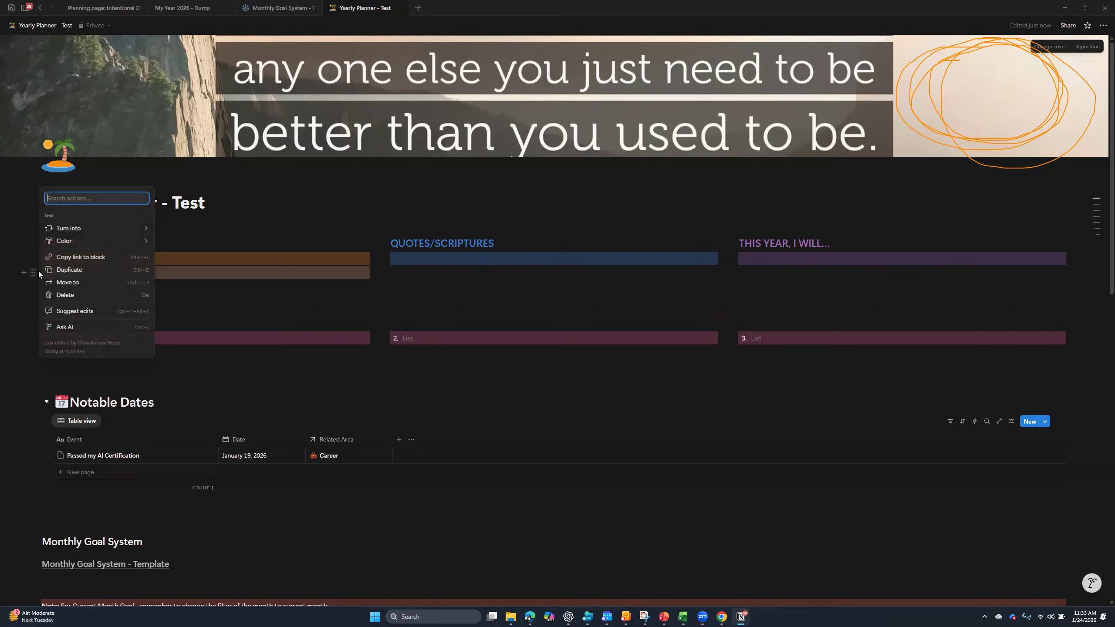
click(87, 270)
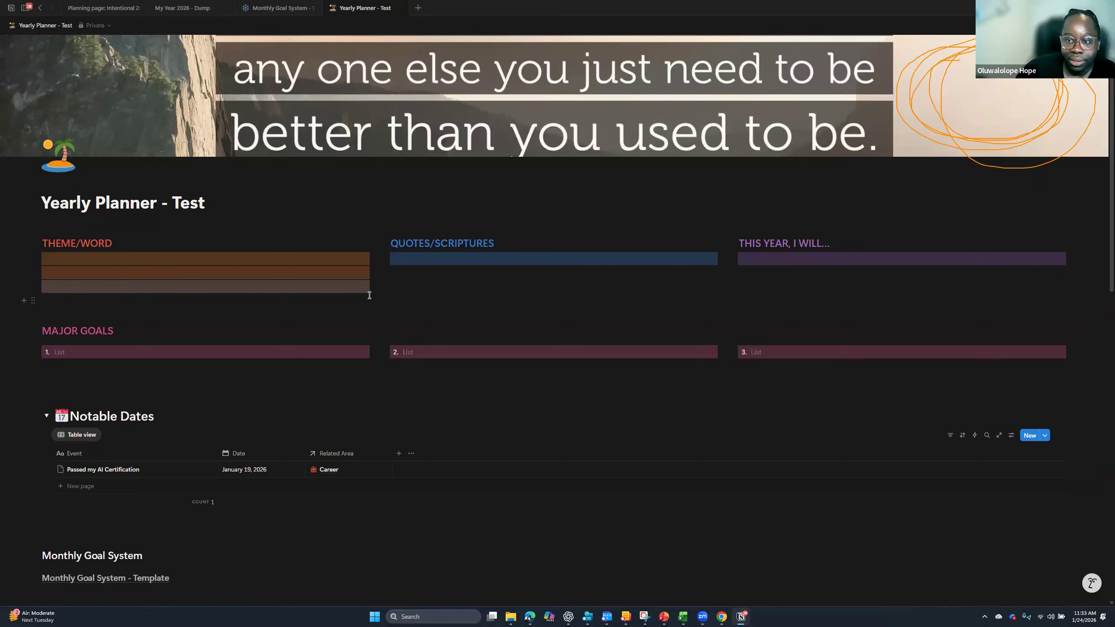
click(342, 291)
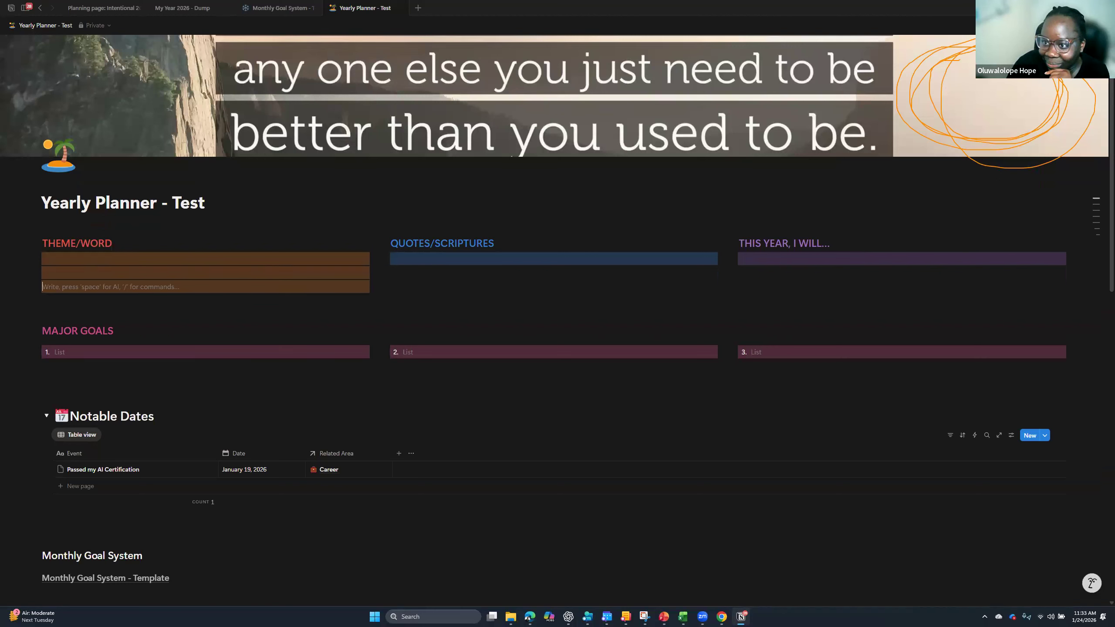
click(1102, 25)
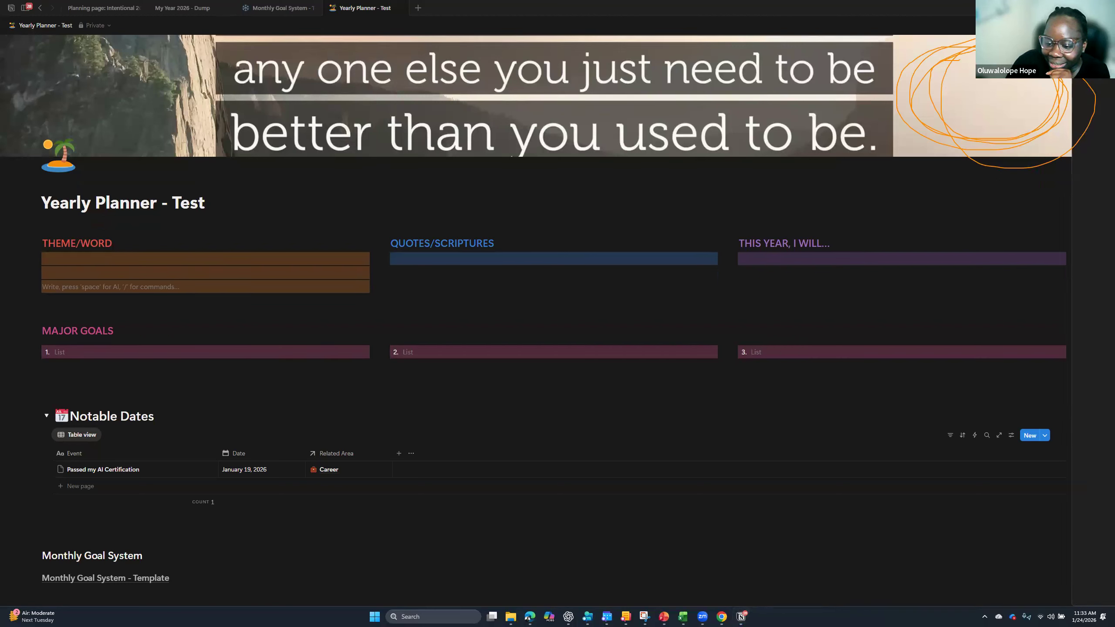
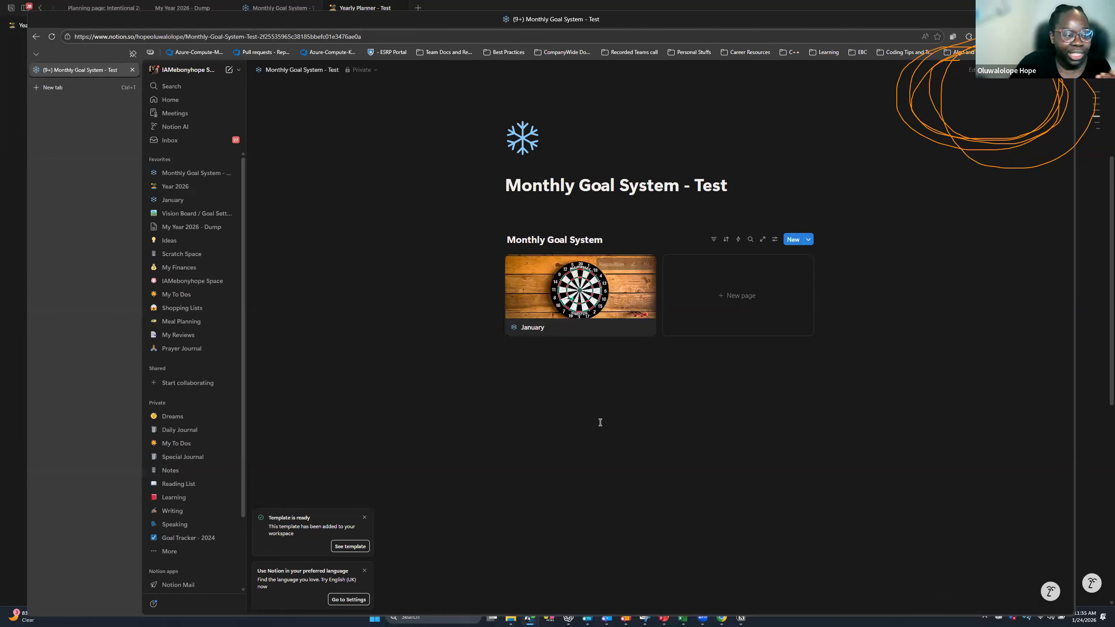
- Open the January page from the Monthly Goal System gallery as a full page
click(642, 414)
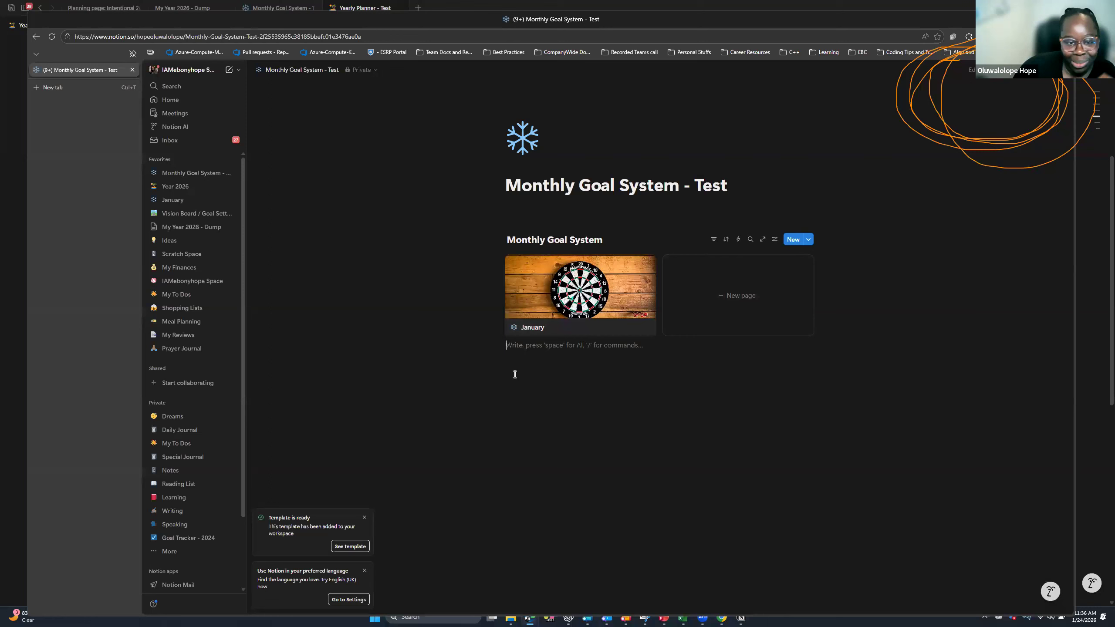
click(594, 334)
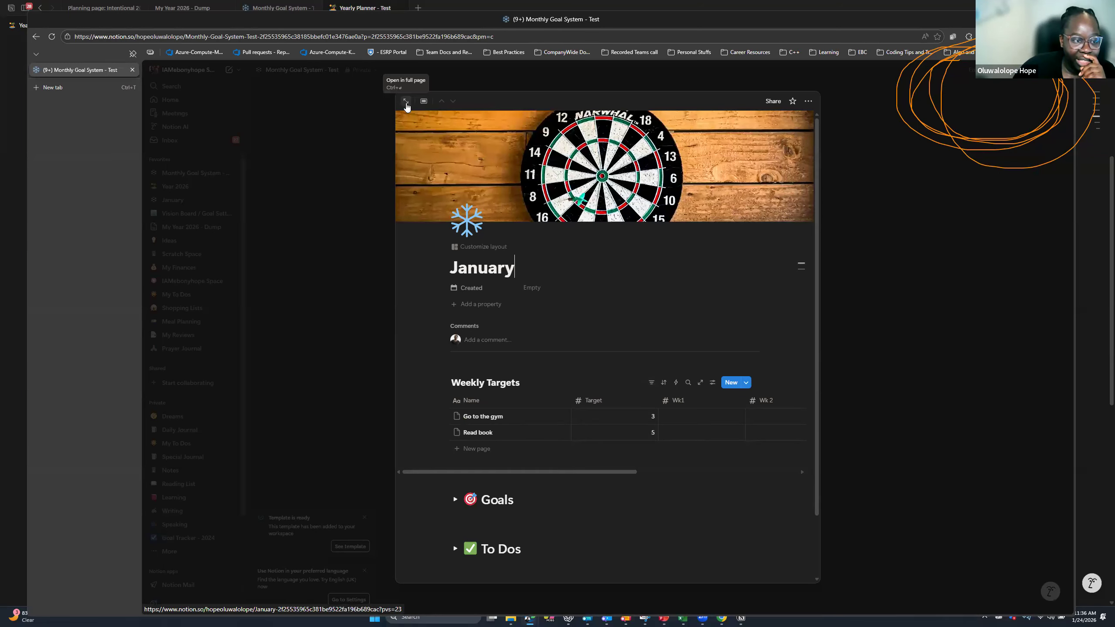
click(406, 102)
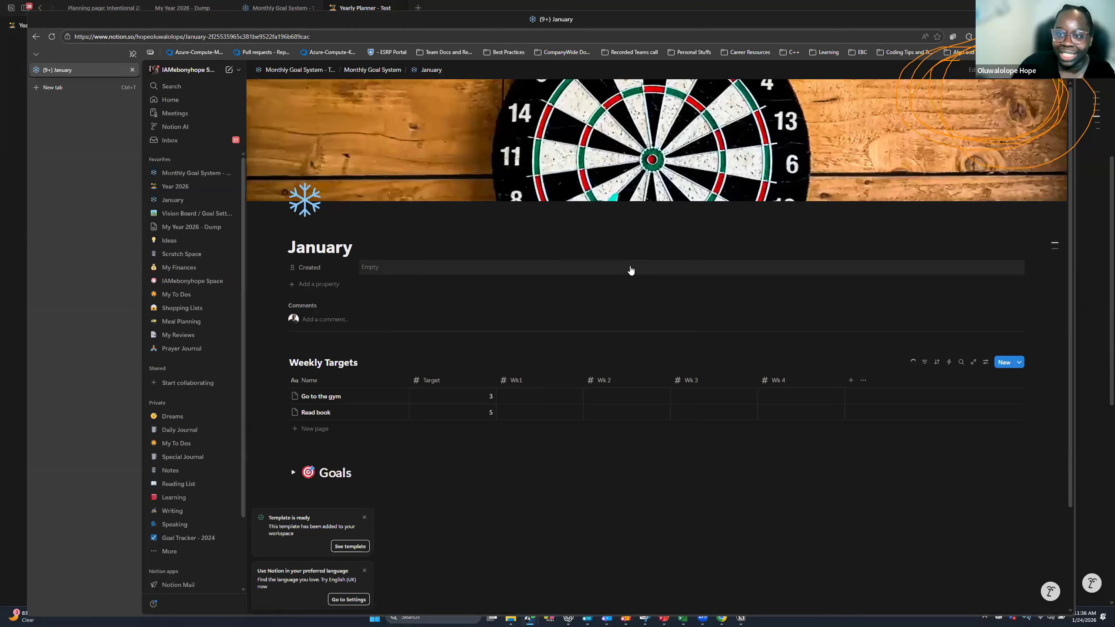
- Look over January's Weekly Targets table, including the target and Wk1 cells for Go to the gym
scroll(545, 311, down, 2)
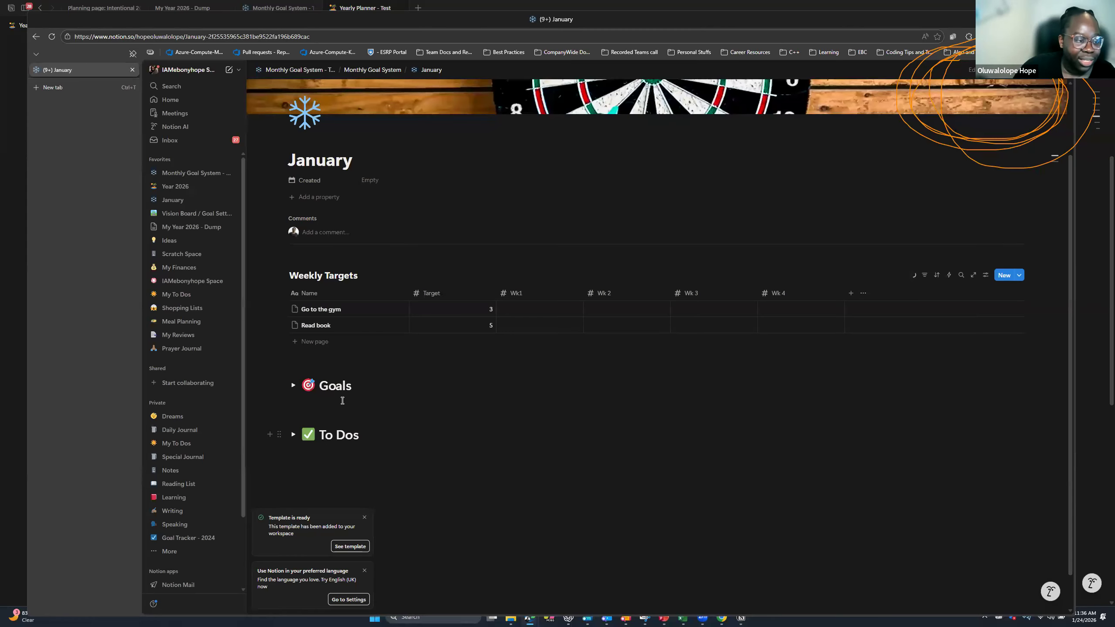
triple_click(353, 273)
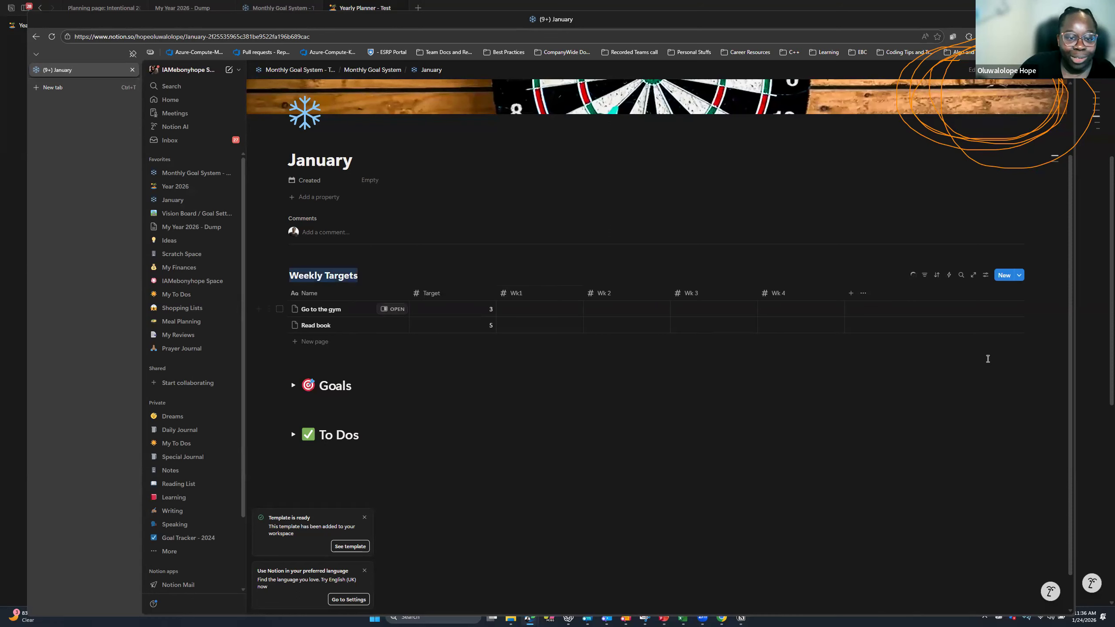
click(531, 378)
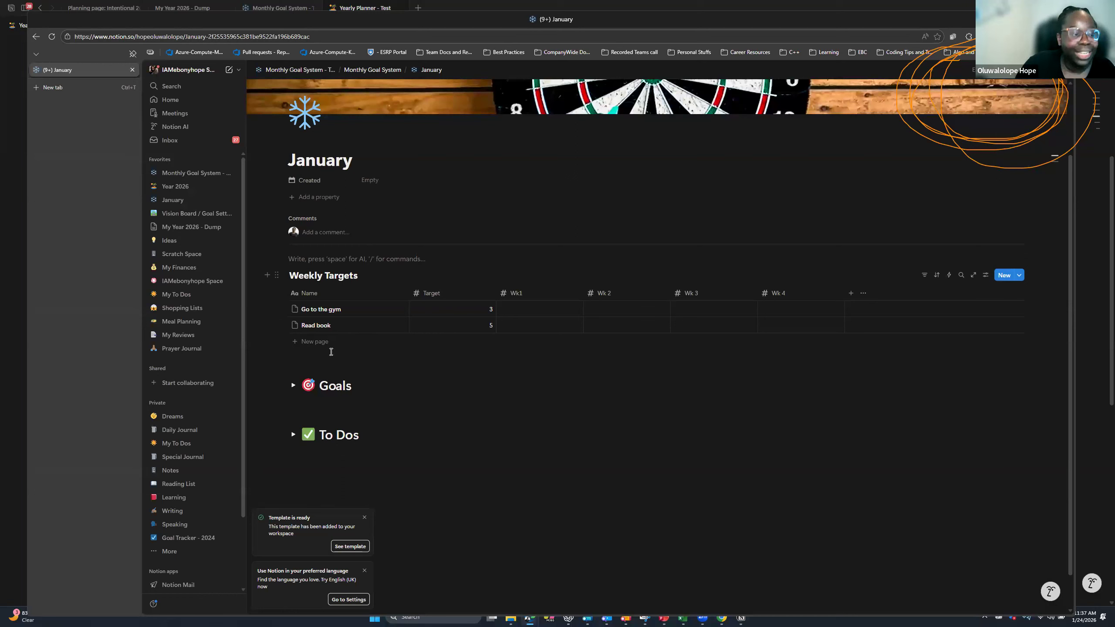
click(490, 313)
shift+click(503, 312)
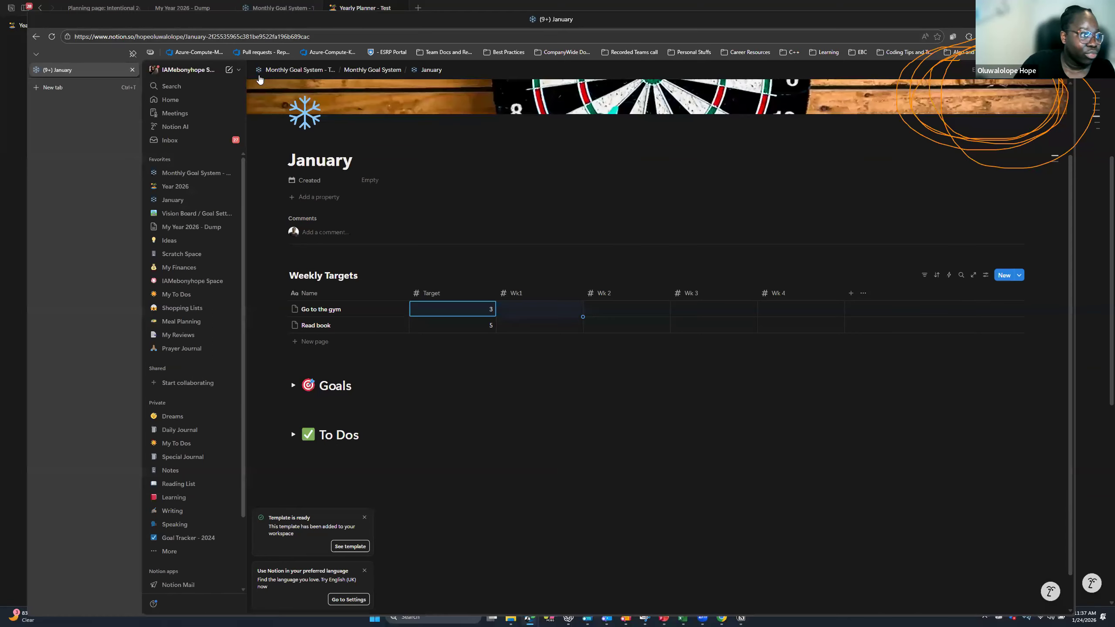
- Highlight the Monthly Goal System heading and template link in the Yearly Planner - Test page, and return to the January page in the browser
click(372, 8)
drag(194, 319, 44, 279)
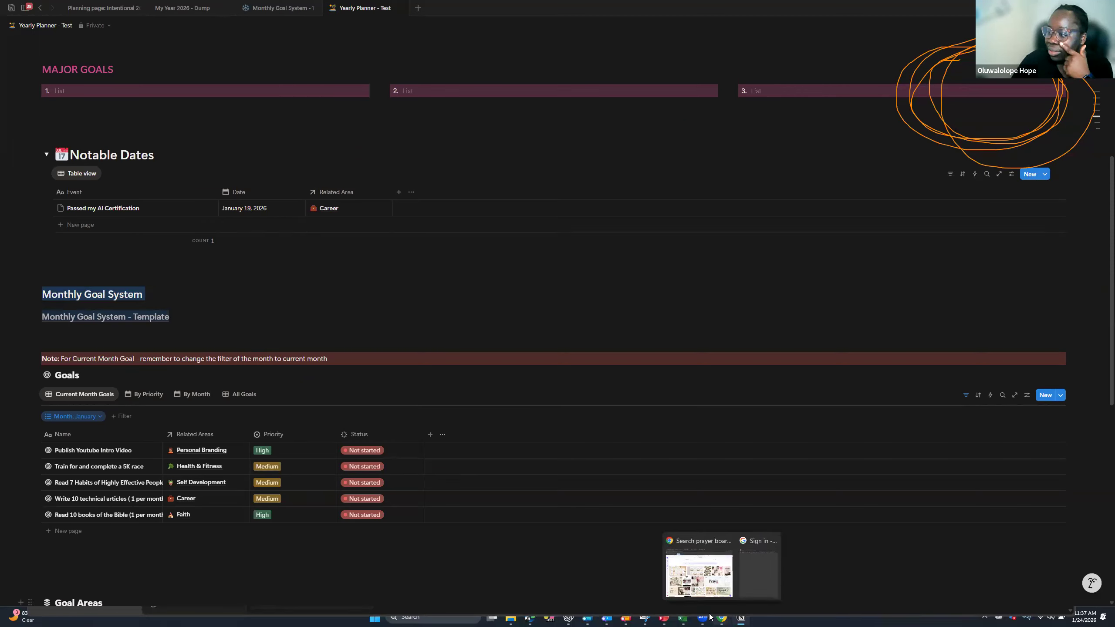
mouse_move(704, 618)
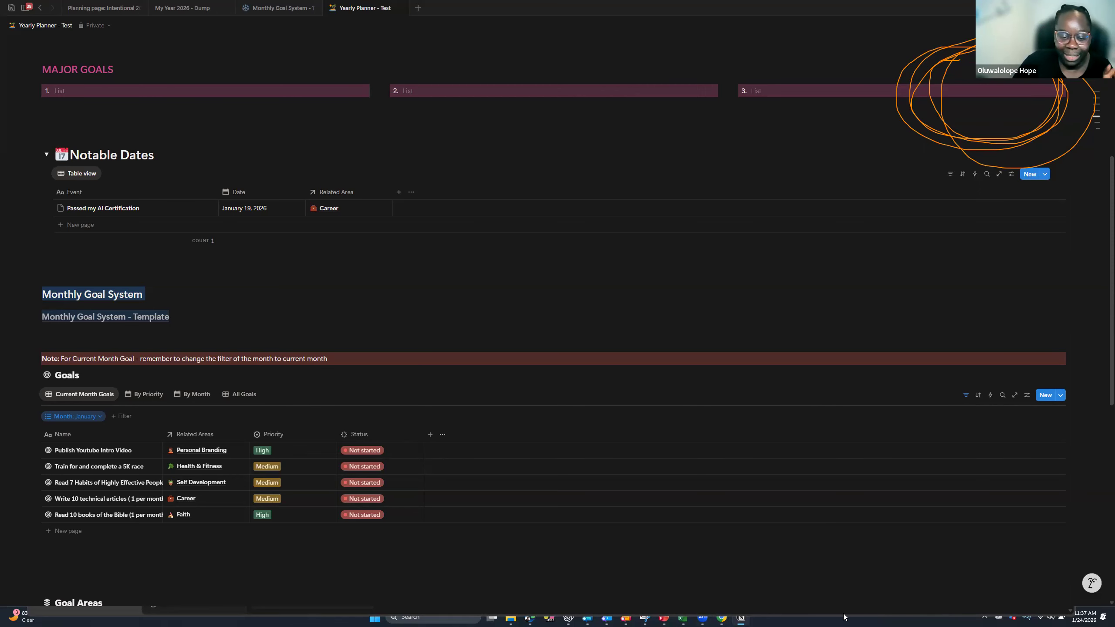
click(740, 617)
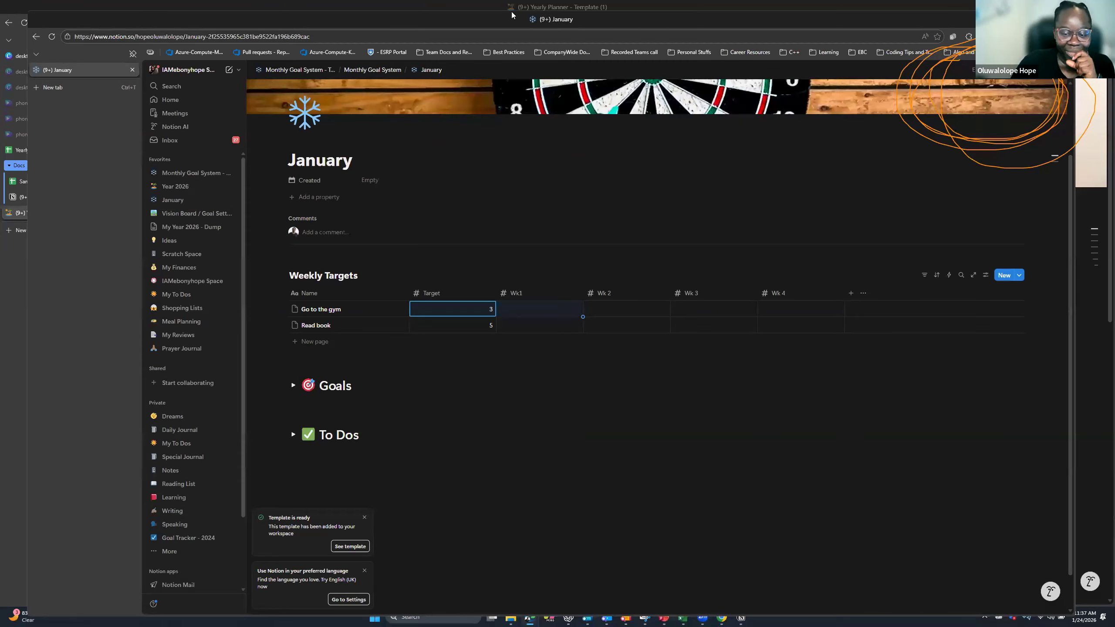
drag(537, 27, 536, 17)
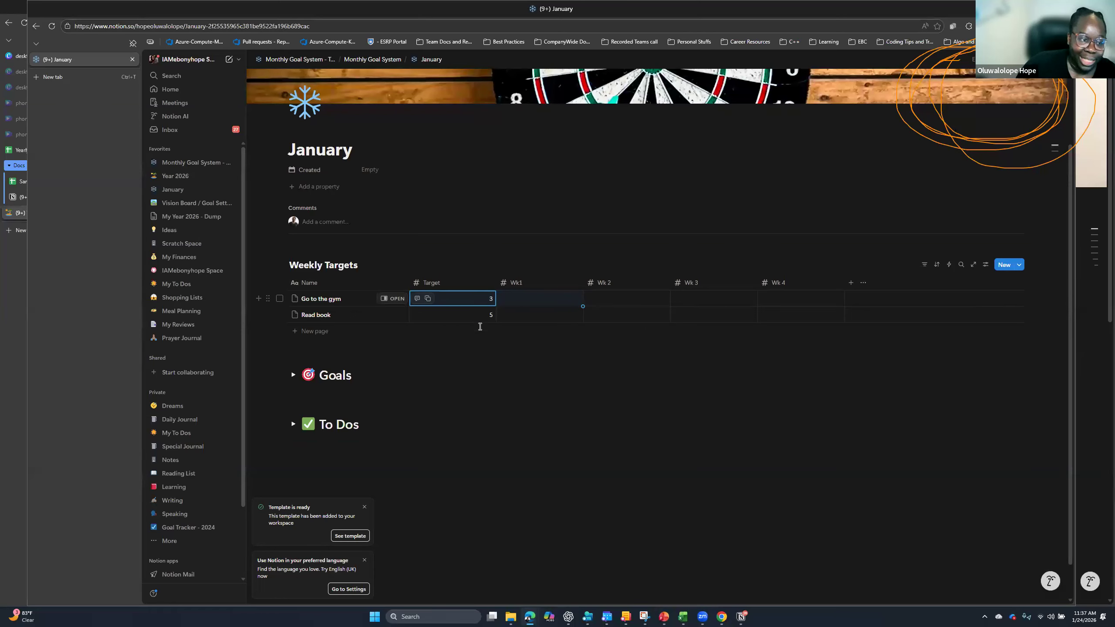
- Check the Read book target and the Name column's options in the Weekly Targets table
click(478, 321)
key(Escape)
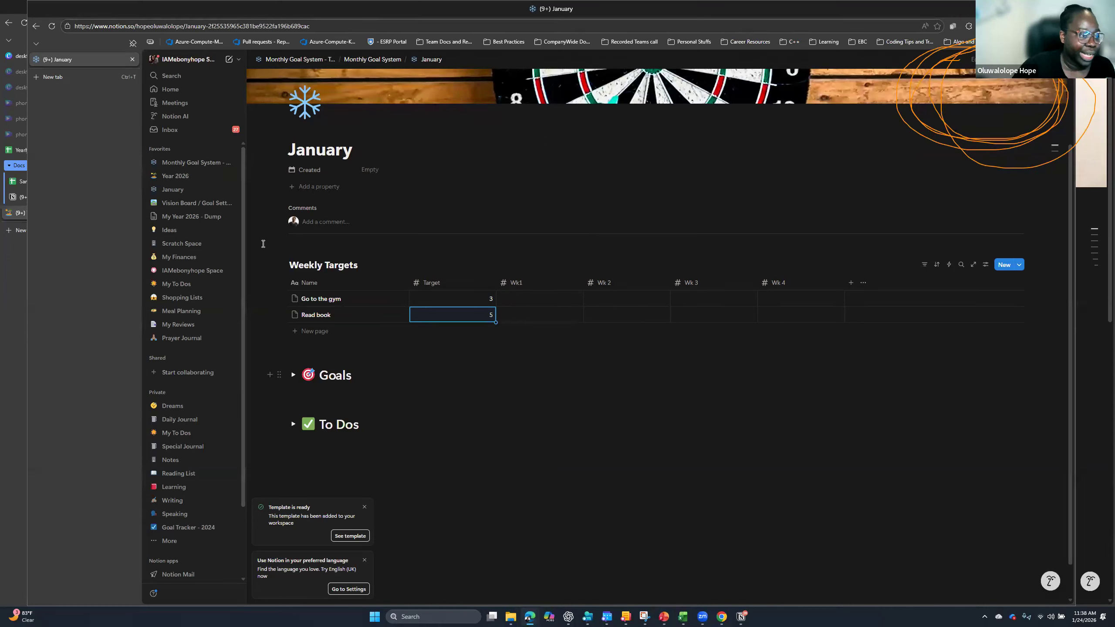
click(313, 283)
drag(331, 301, 303, 300)
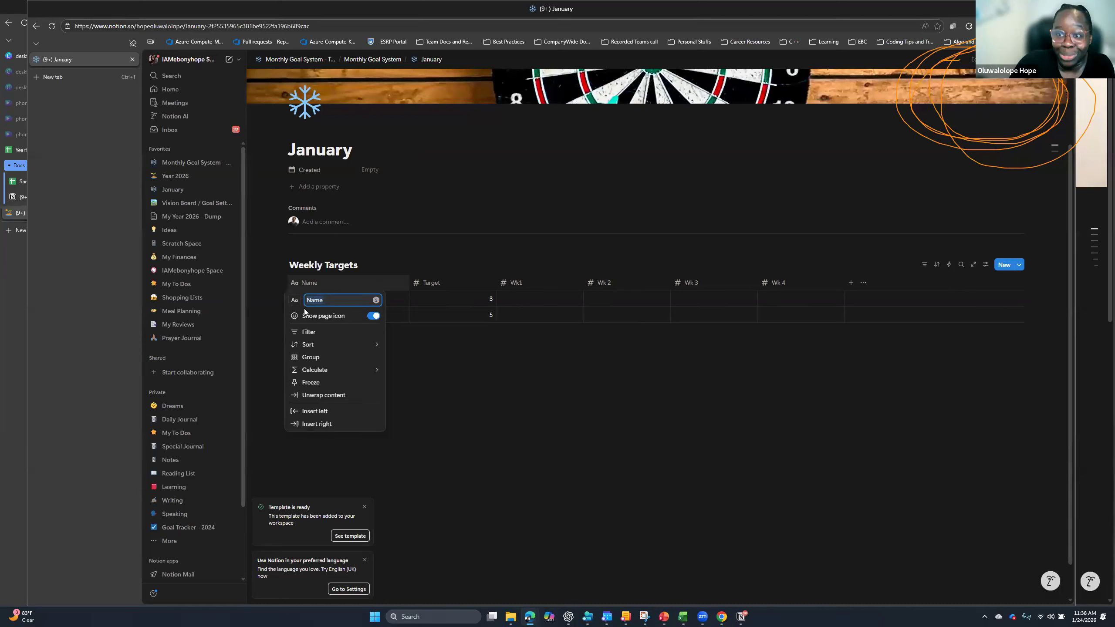
click(558, 426)
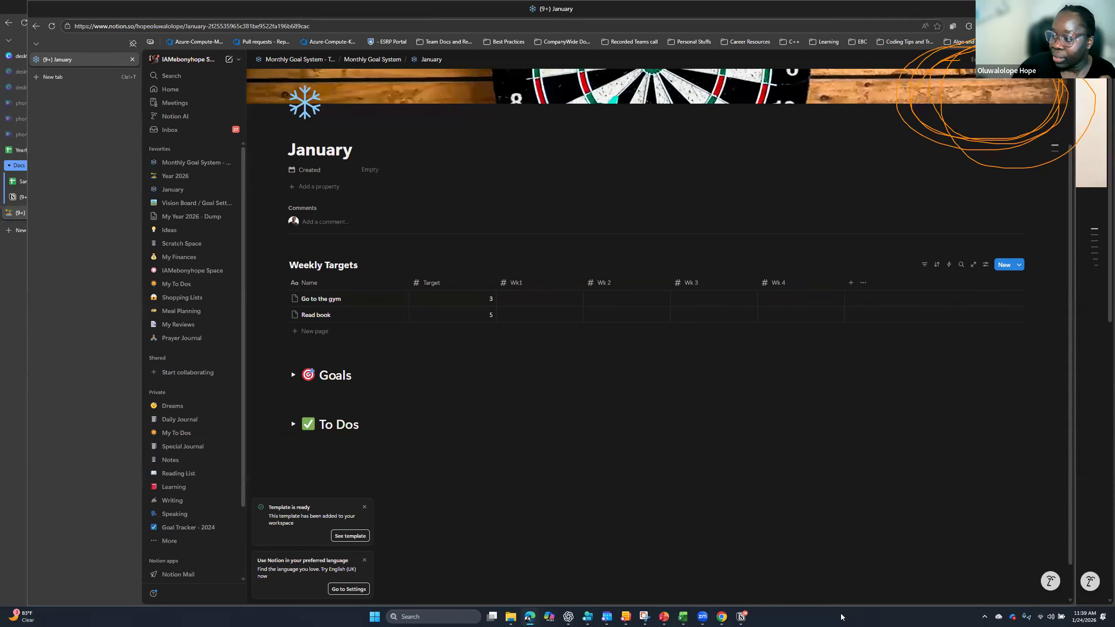
- Glance at the yearly planner again and select the Wk1 cell for Go to the gym in January's Weekly Targets
click(740, 617)
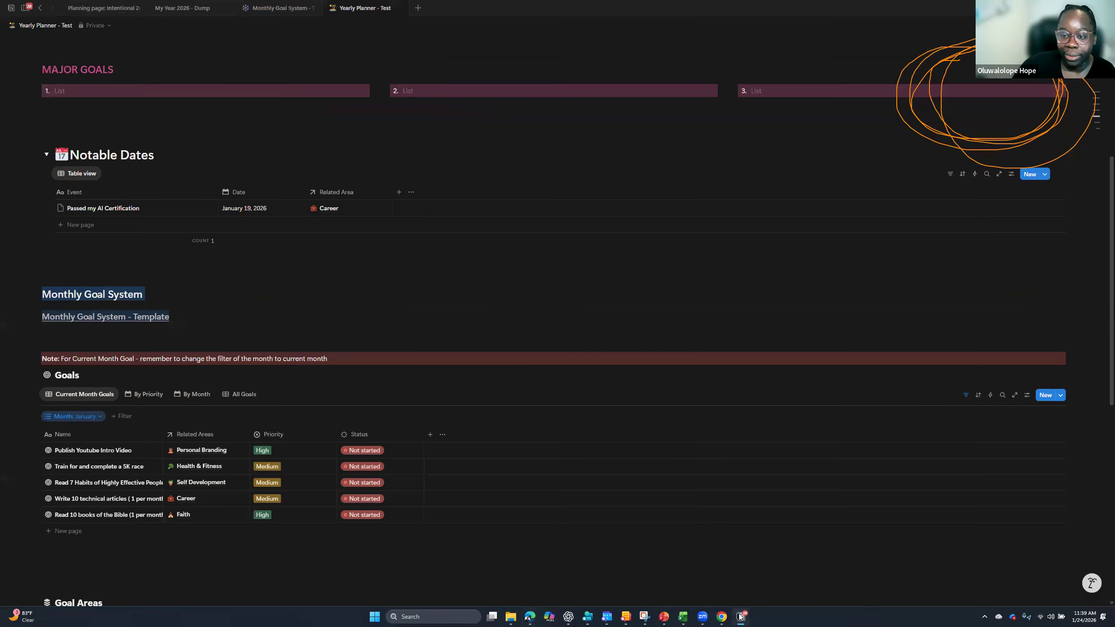
click(740, 616)
click(540, 301)
key(Escape)
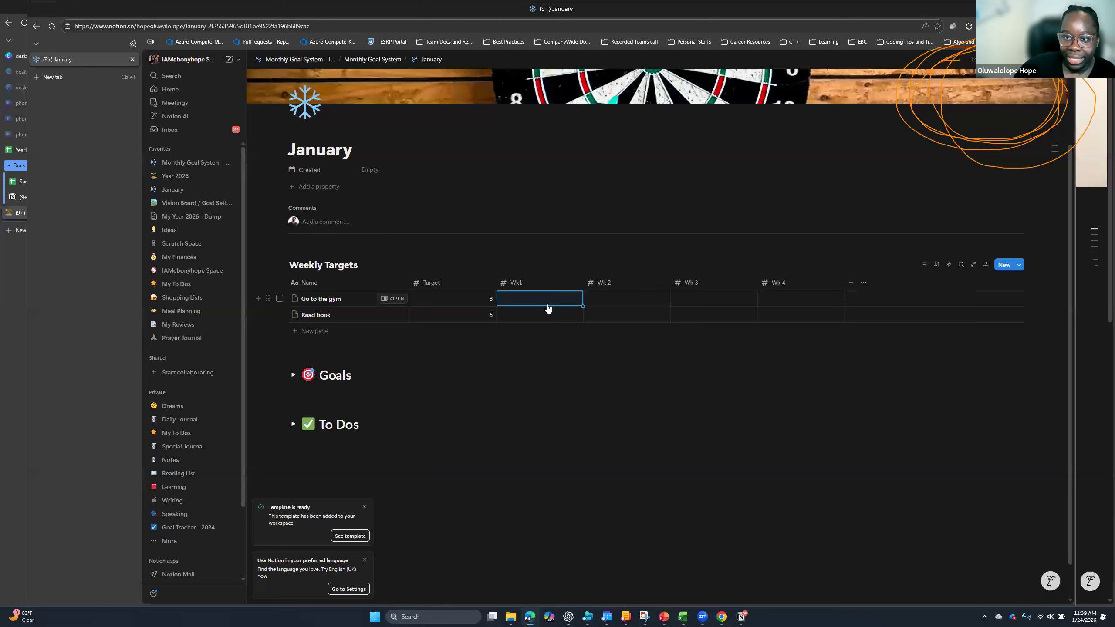
- Expand the Goals section on the January page and review its table alongside the Weekly Targets
scroll(299, 342, down, 1)
click(292, 336)
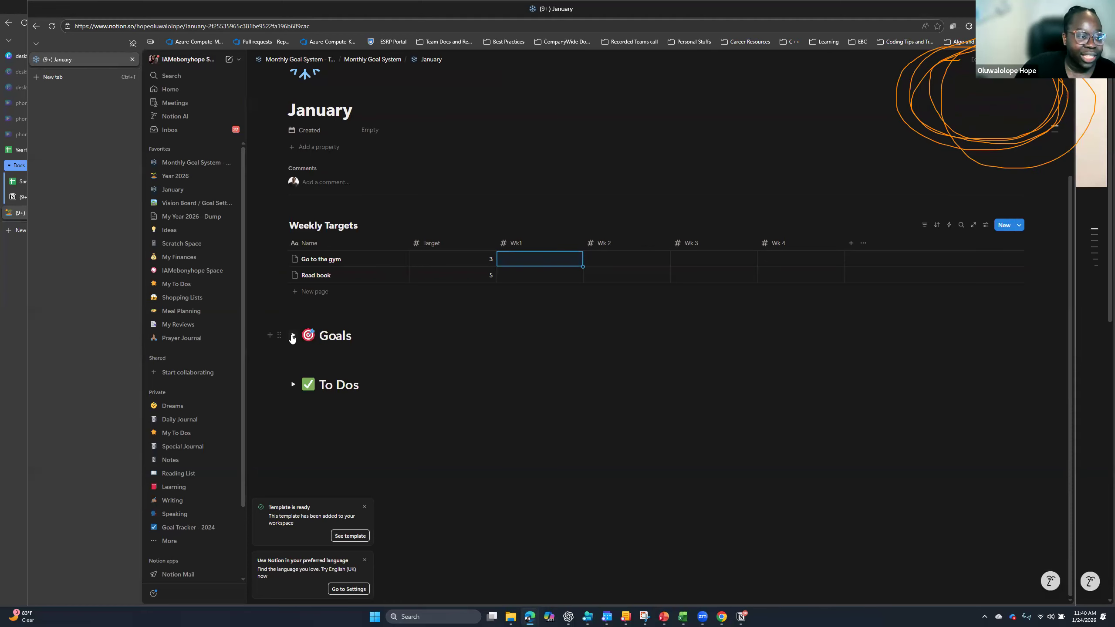
scroll(571, 314, down, 3)
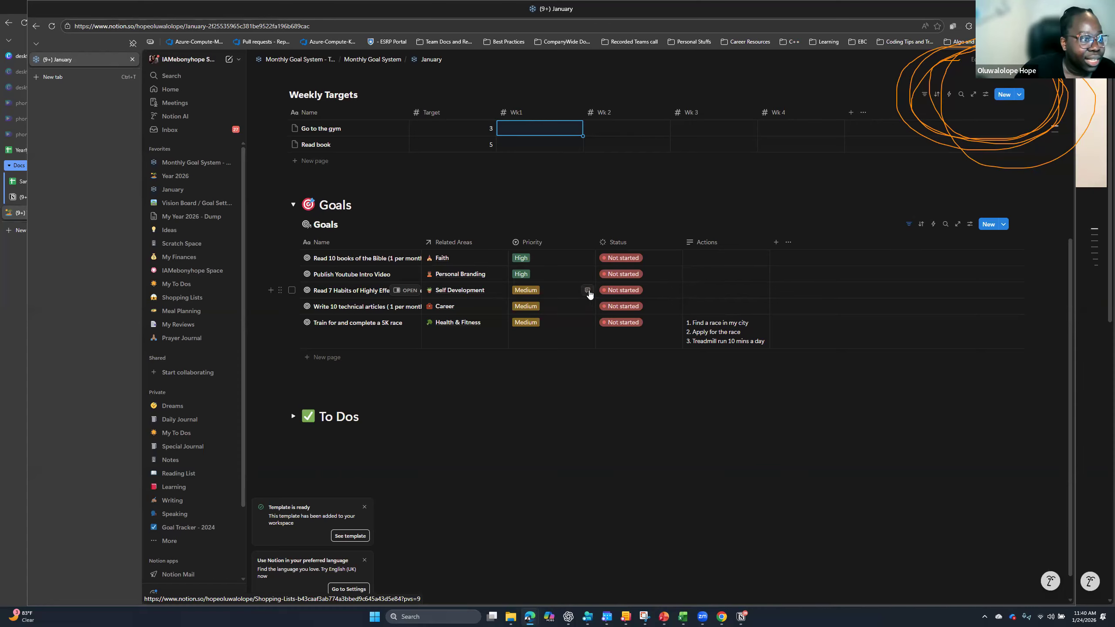
scroll(588, 292, up, 6)
scroll(589, 290, down, 5)
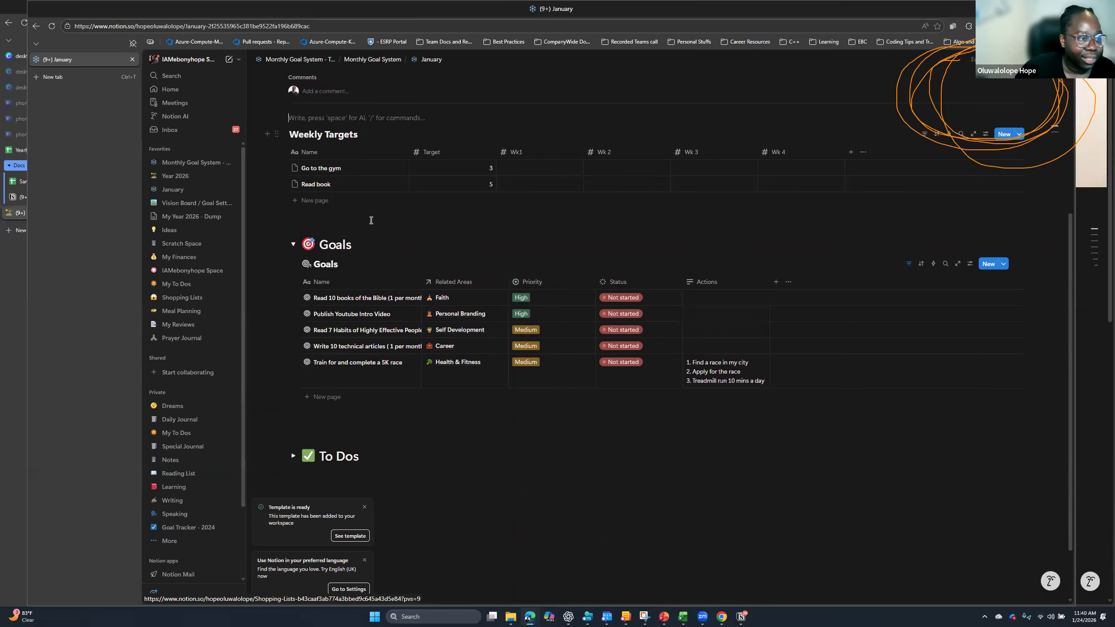
scroll(941, 267, up, 5)
scroll(922, 272, down, 3)
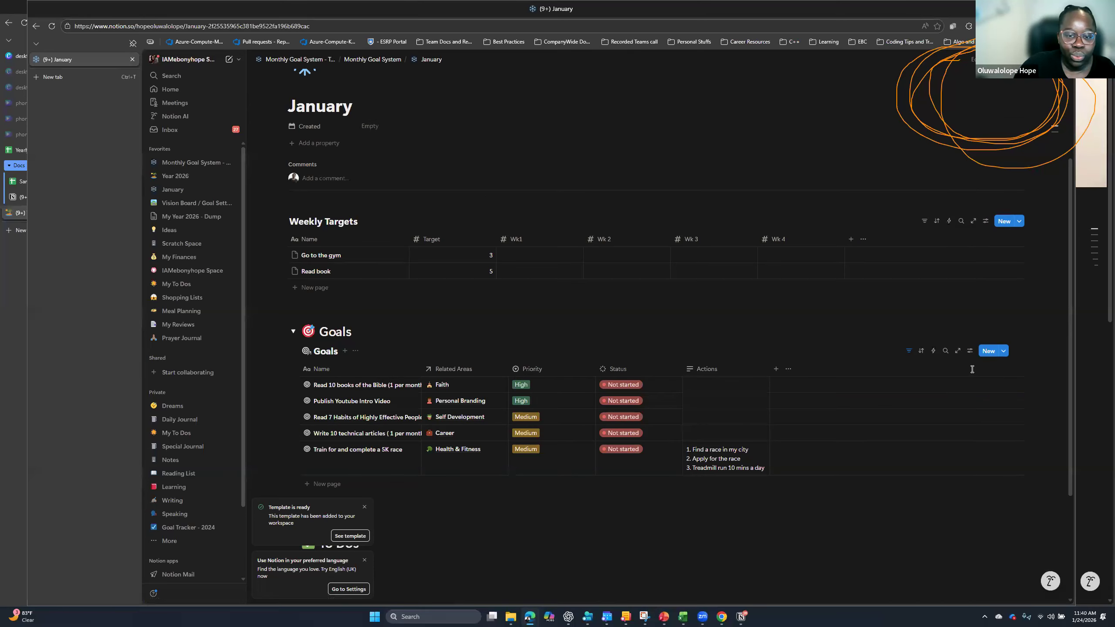
scroll(704, 300, up, 3)
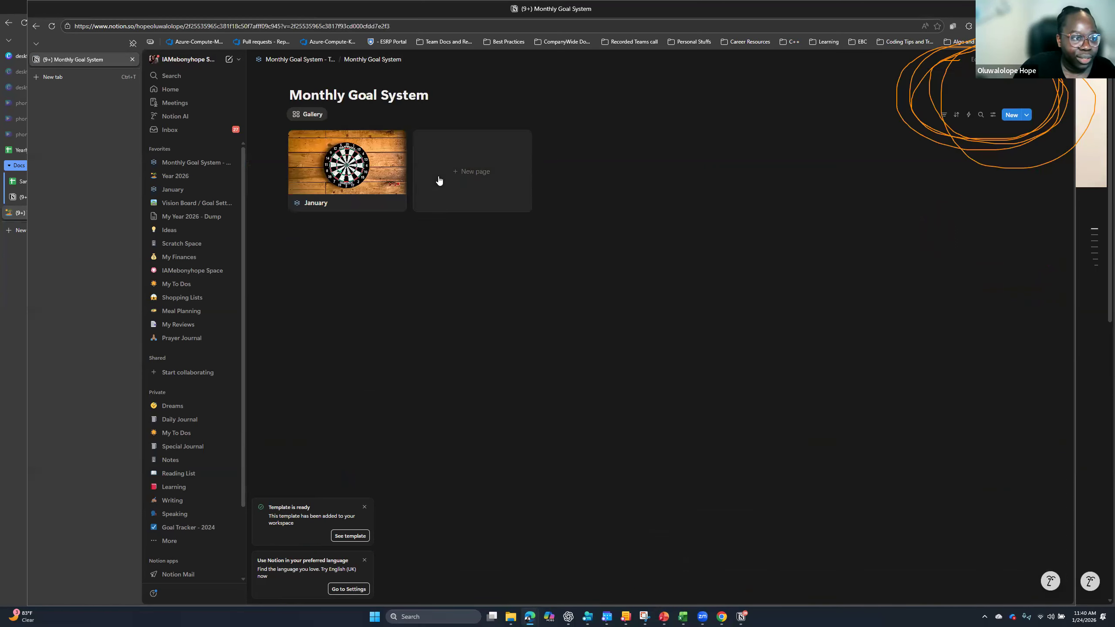
- Reopen January from the Monthly Goal System gallery as a full page and show the Goals table's month filter
click(348, 202)
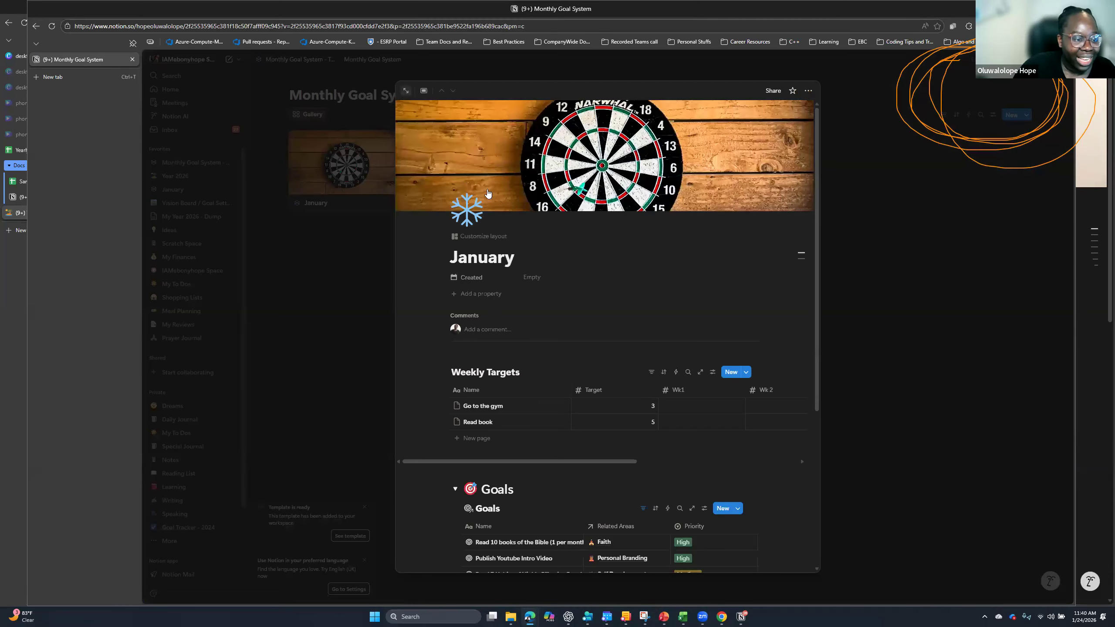
click(405, 90)
scroll(427, 425, down, 3)
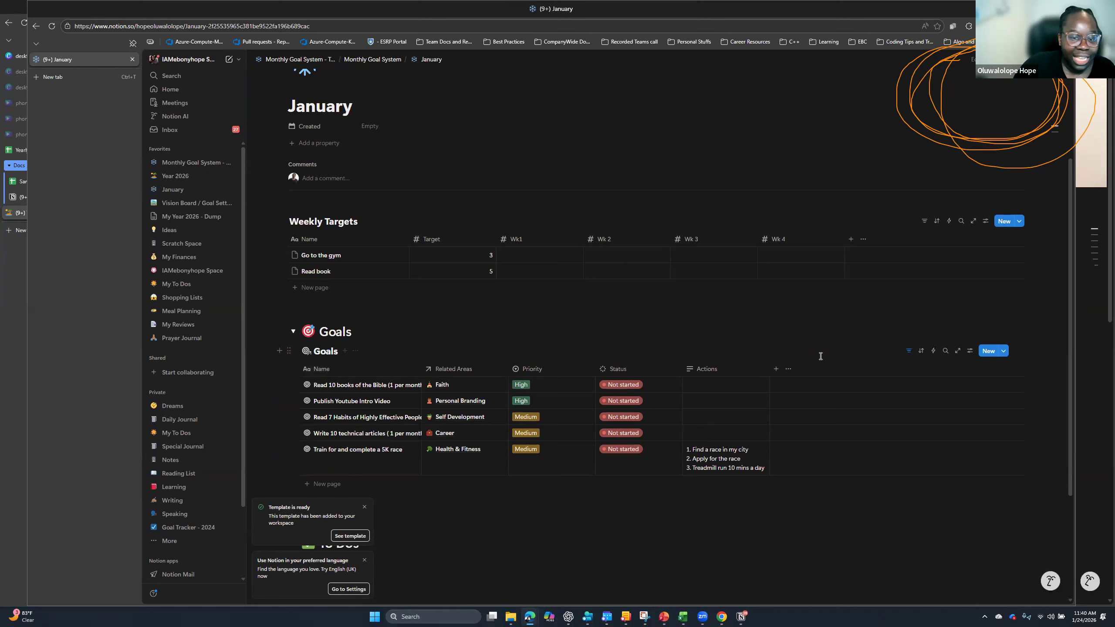
click(908, 352)
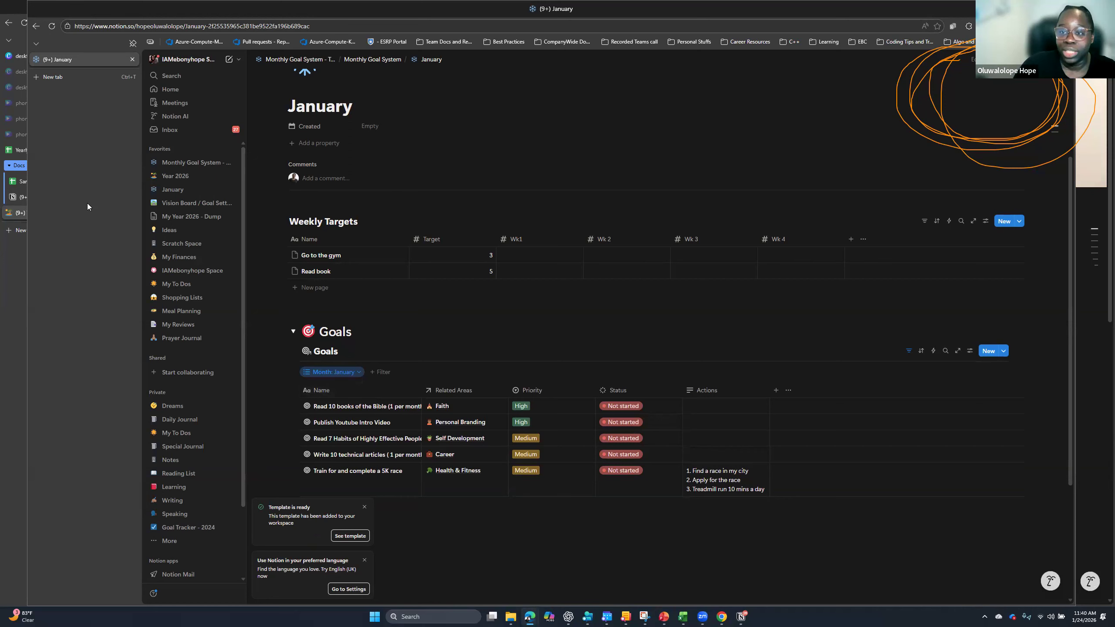
- Compare the yearly planner's current month goals with January's Goals table and view the month filter's options
click(739, 617)
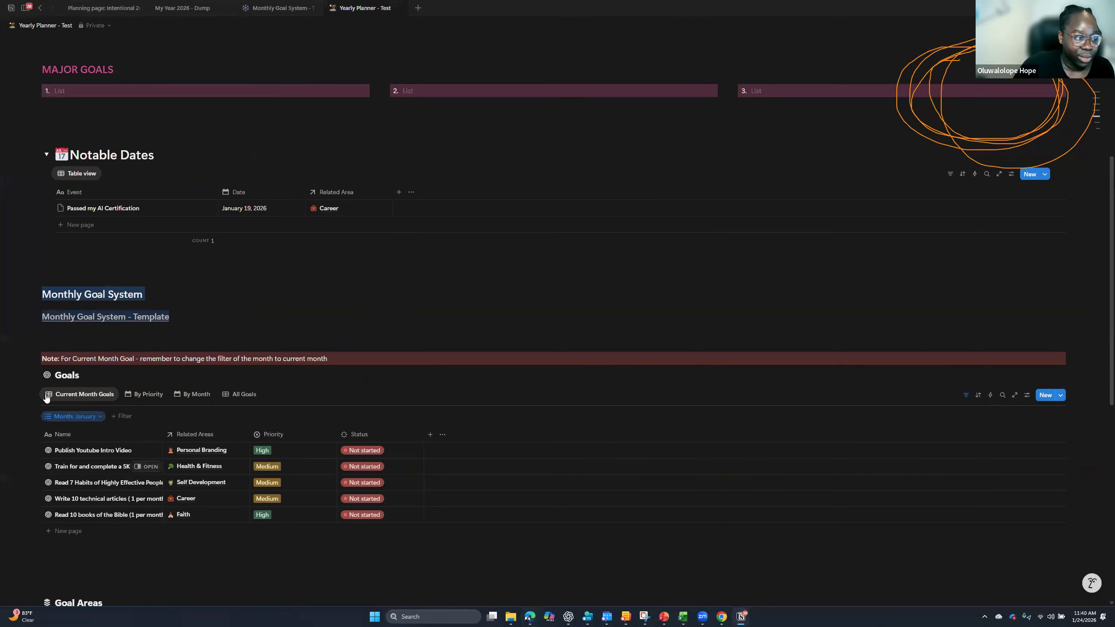
click(745, 616)
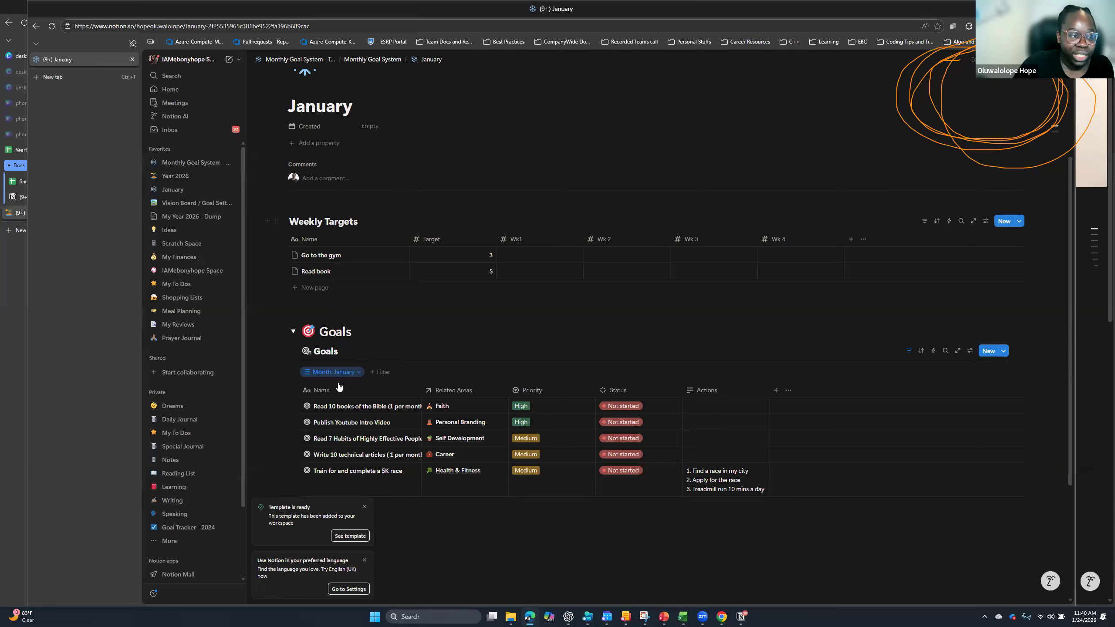
click(351, 372)
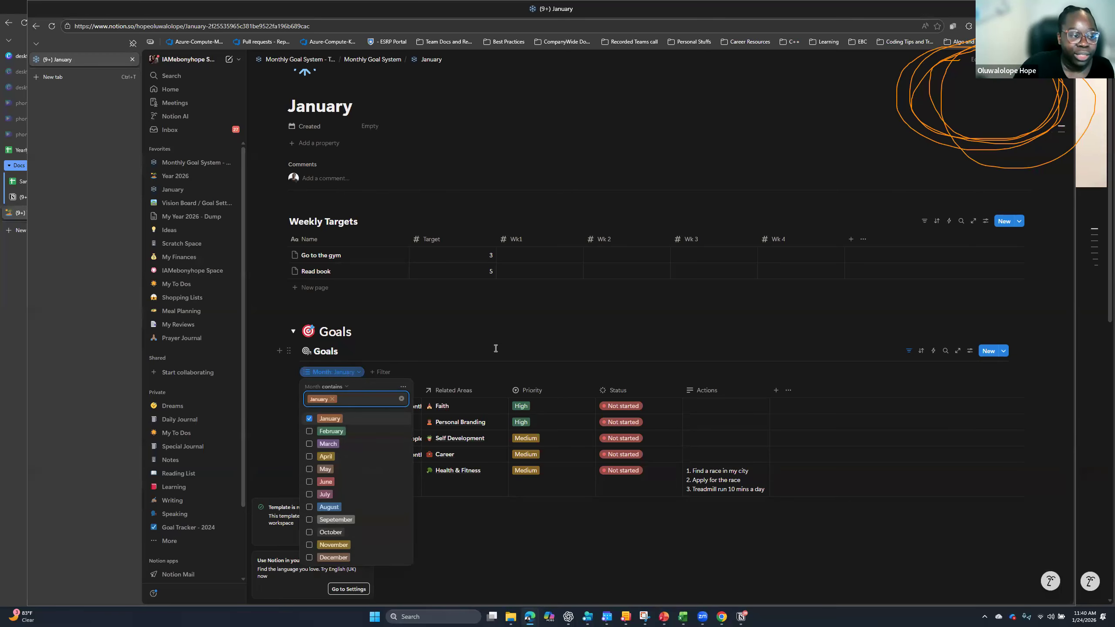
click(512, 336)
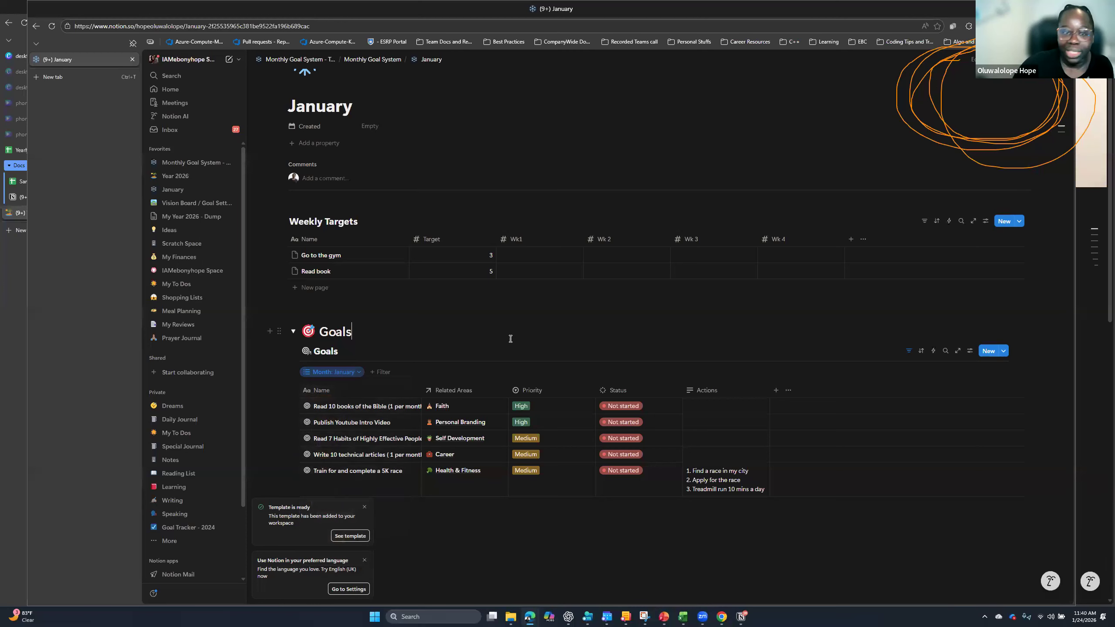
- Dismiss the template-ready and preferred-language notifications on the January page
scroll(439, 395, down, 3)
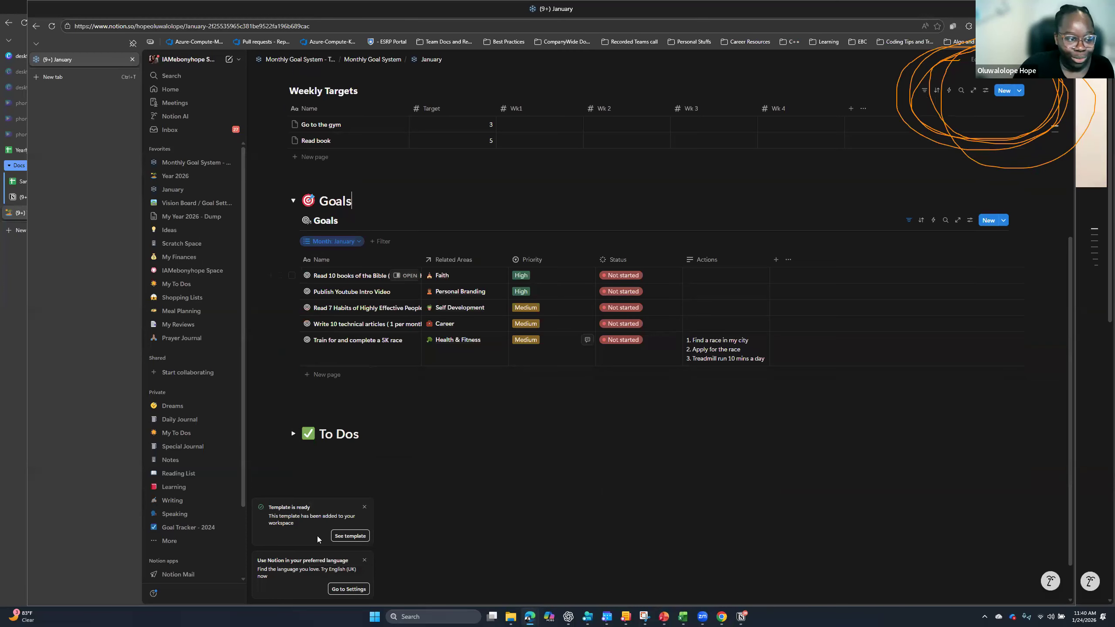
click(365, 508)
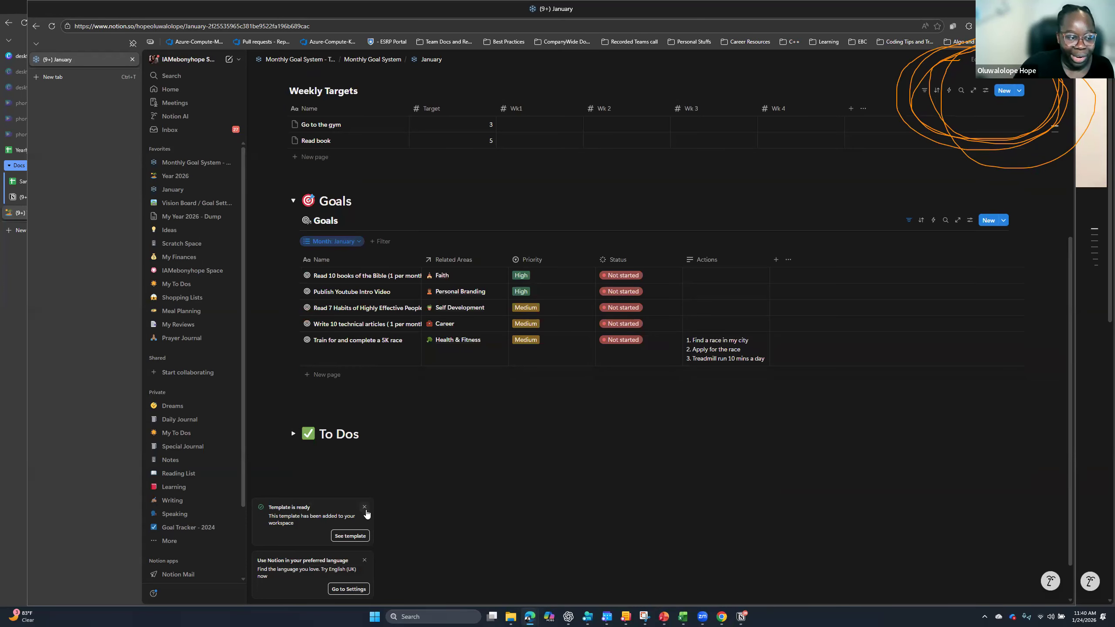
click(365, 560)
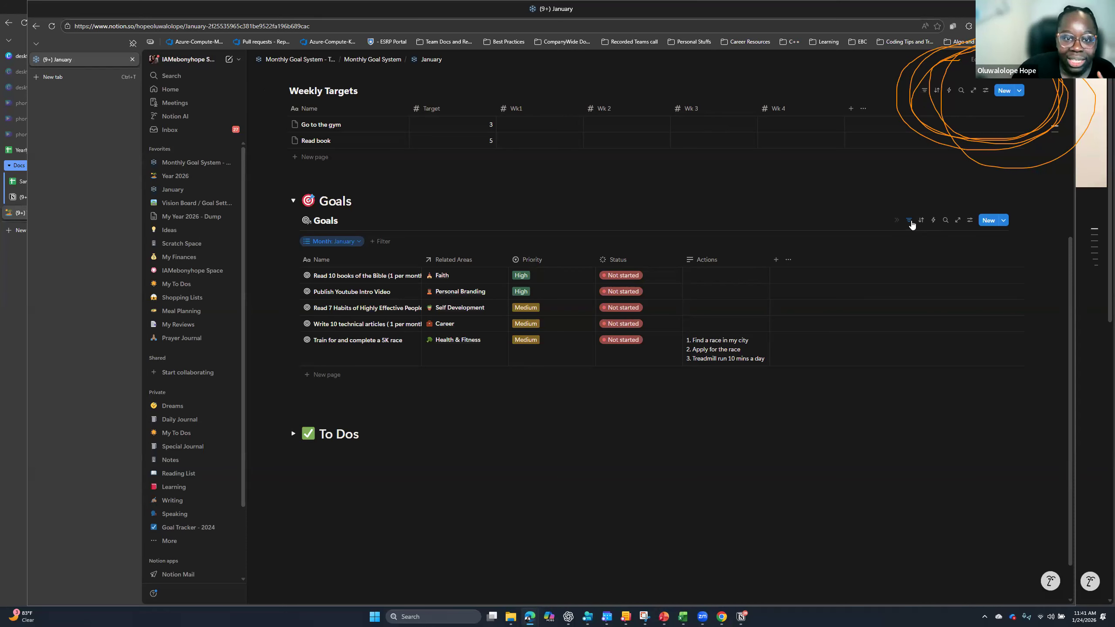
- Look through the January Goals table's view settings and the data sources offered for it
click(909, 222)
click(908, 222)
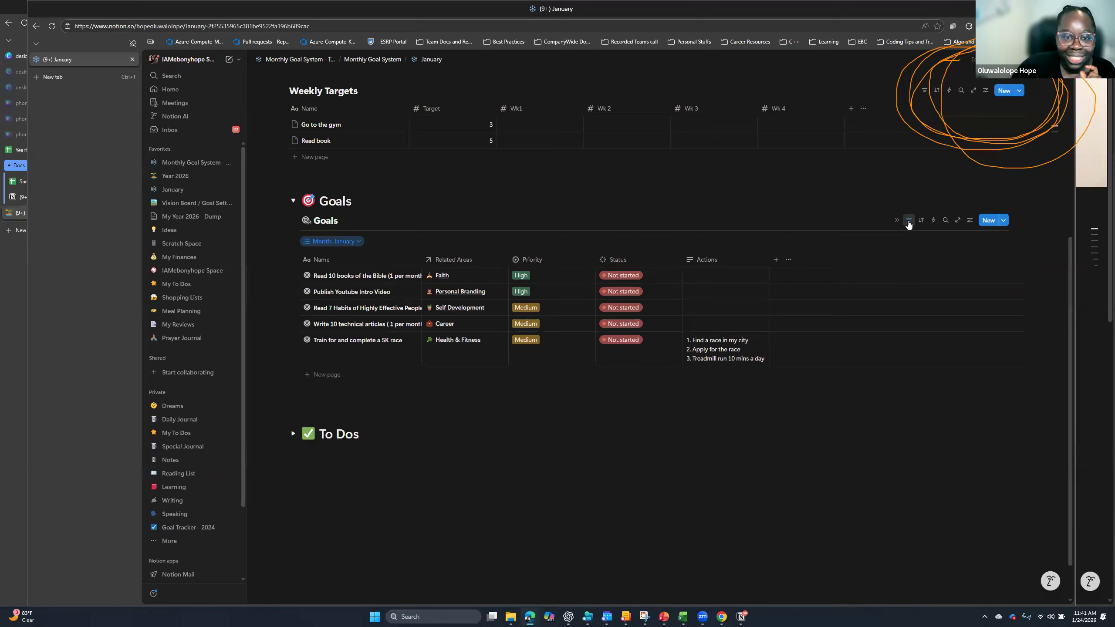
click(969, 221)
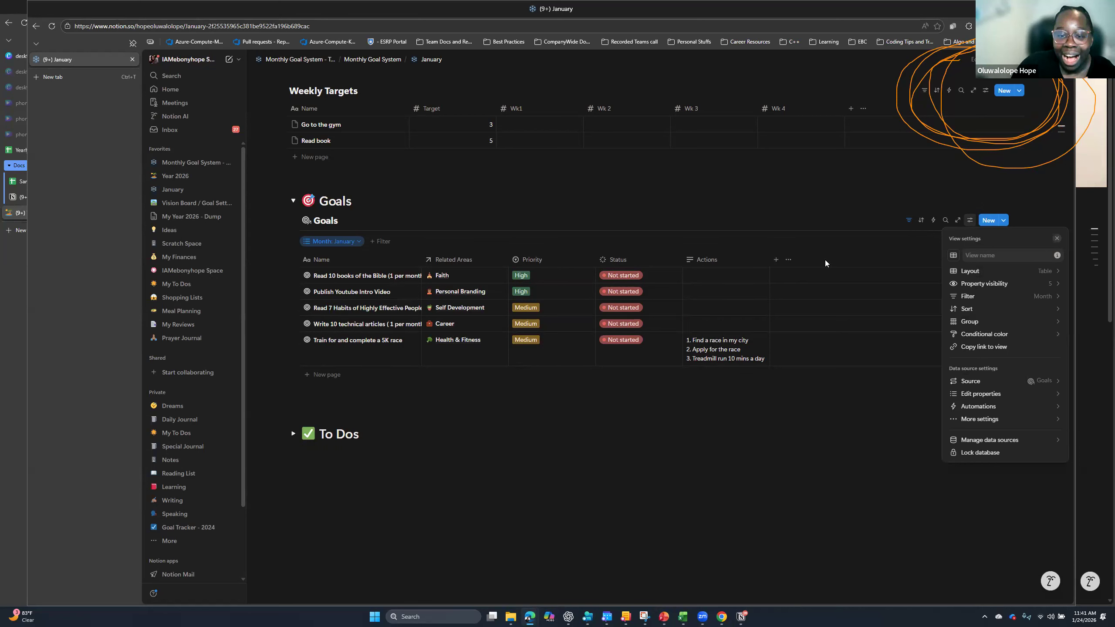
click(971, 223)
click(968, 223)
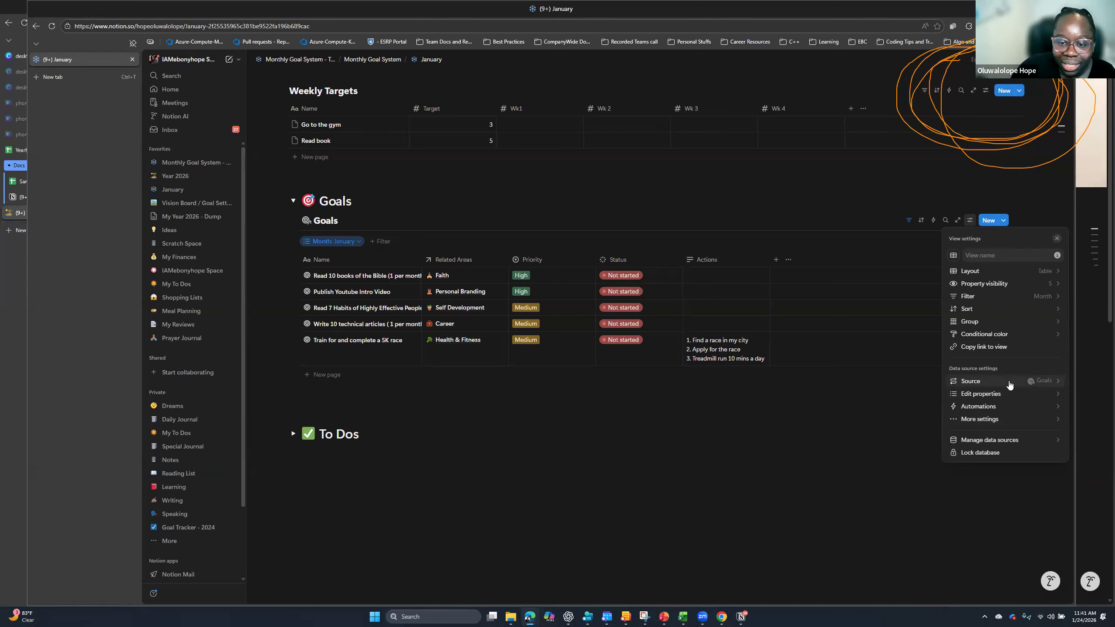
click(1008, 385)
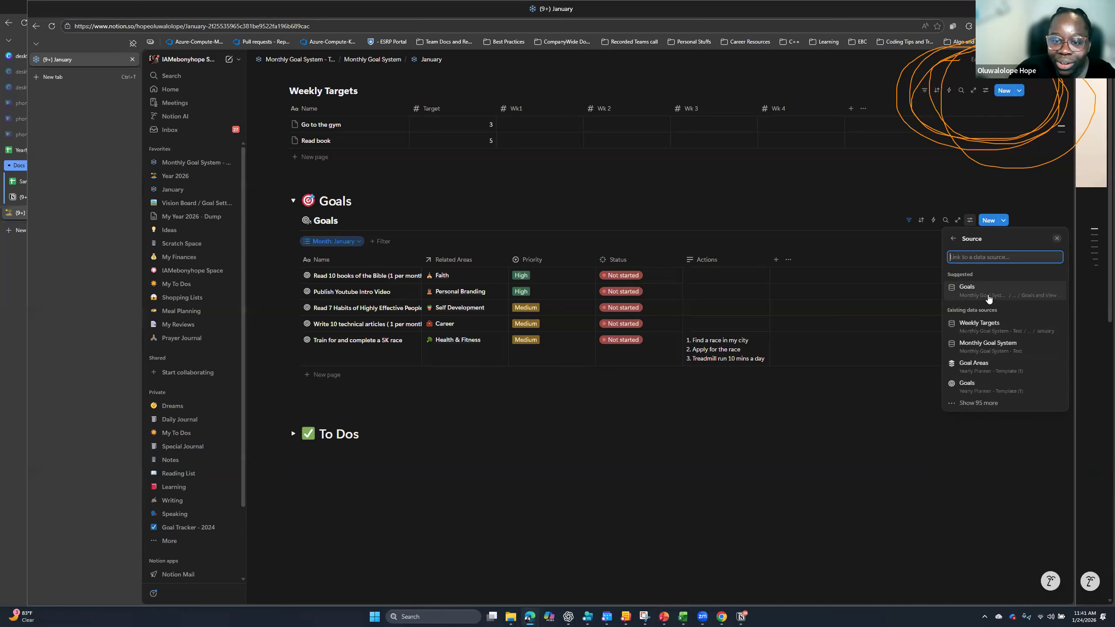
click(953, 239)
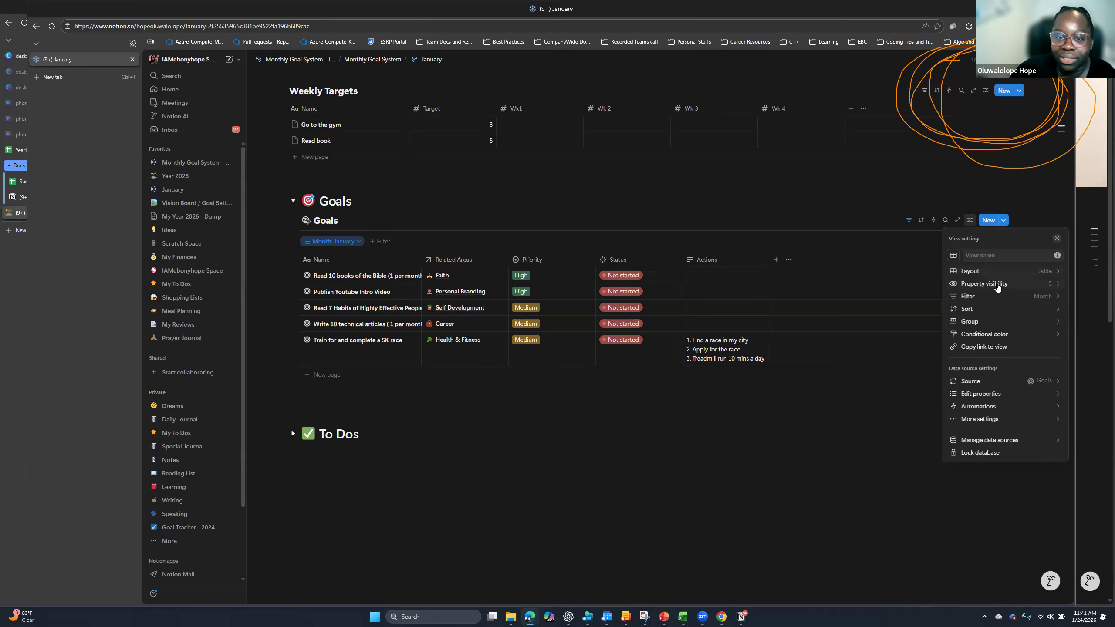
click(969, 226)
click(970, 224)
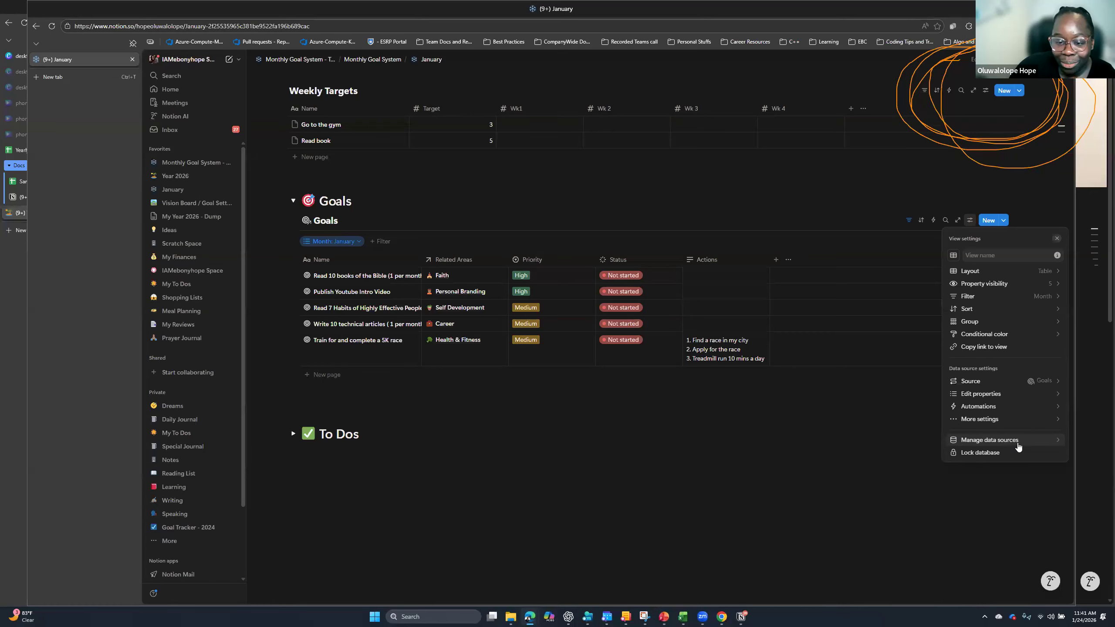
- Search existing data sources for "Yearly Planner - Test" and link its Goals database to January's Goals table
click(1018, 446)
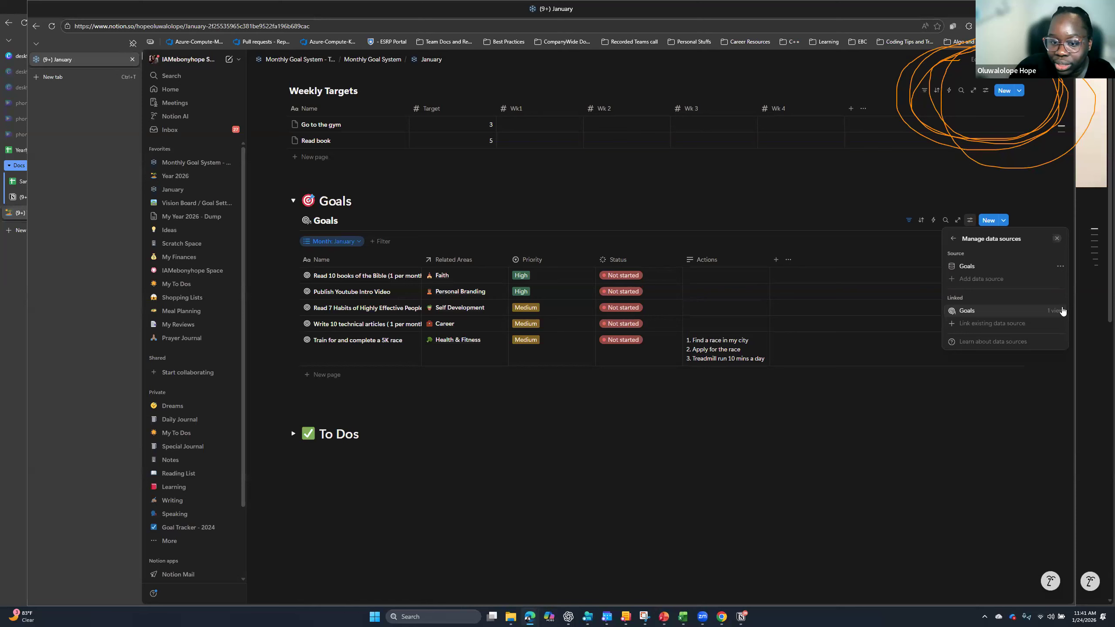
click(977, 326)
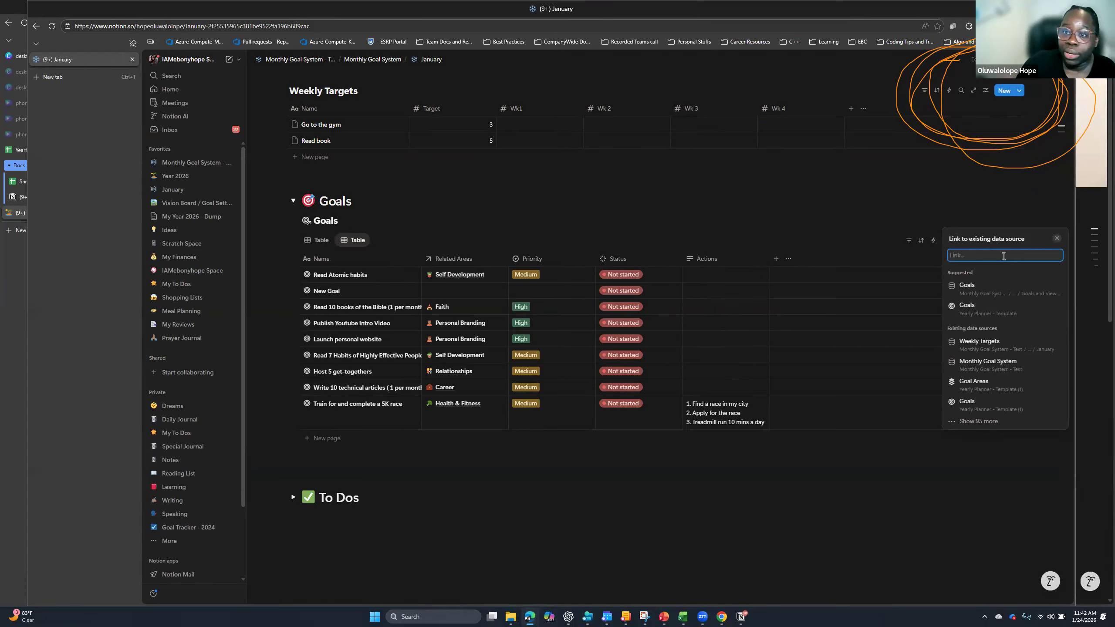
text(Test)
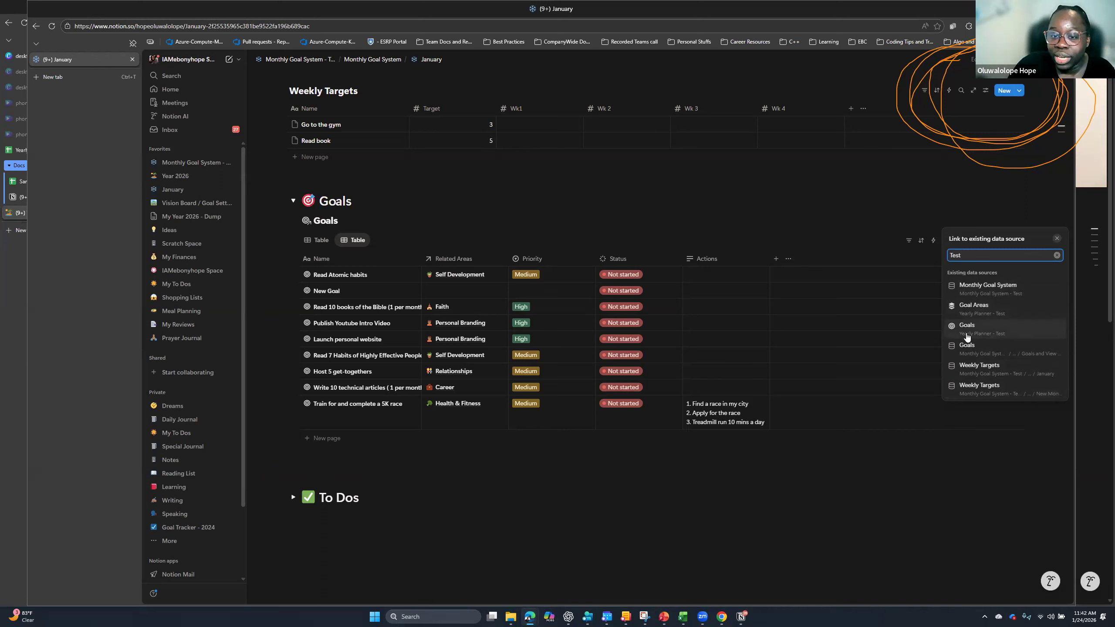
key(BackSpace)
key(BackSpace)
key(BackSpace)
key(BackSpace)
text(Yearly Planner - te)
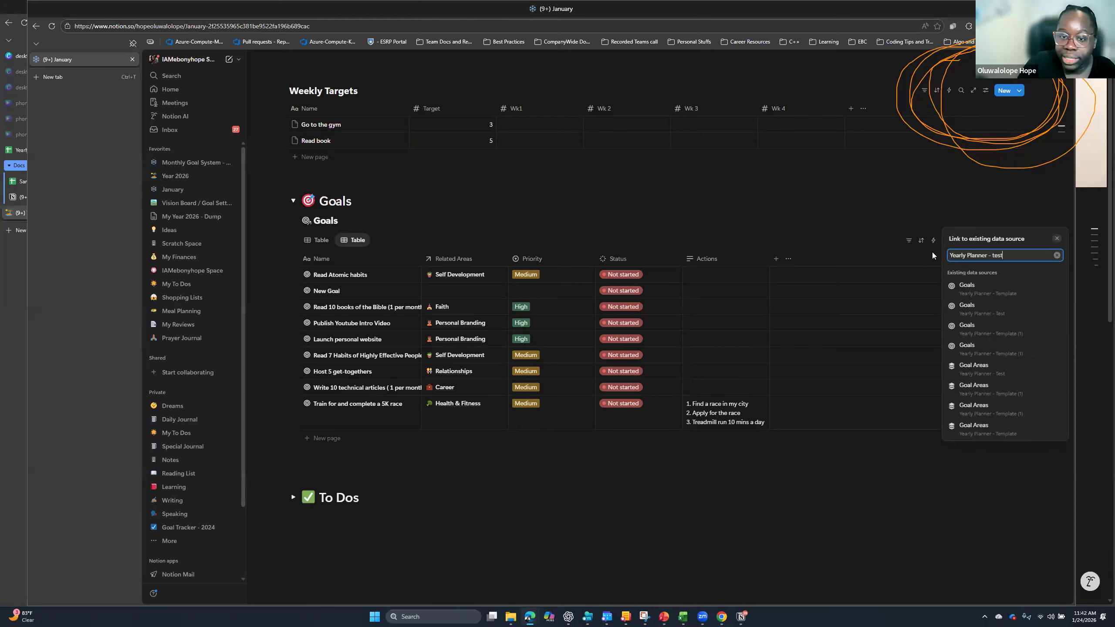
text(st)
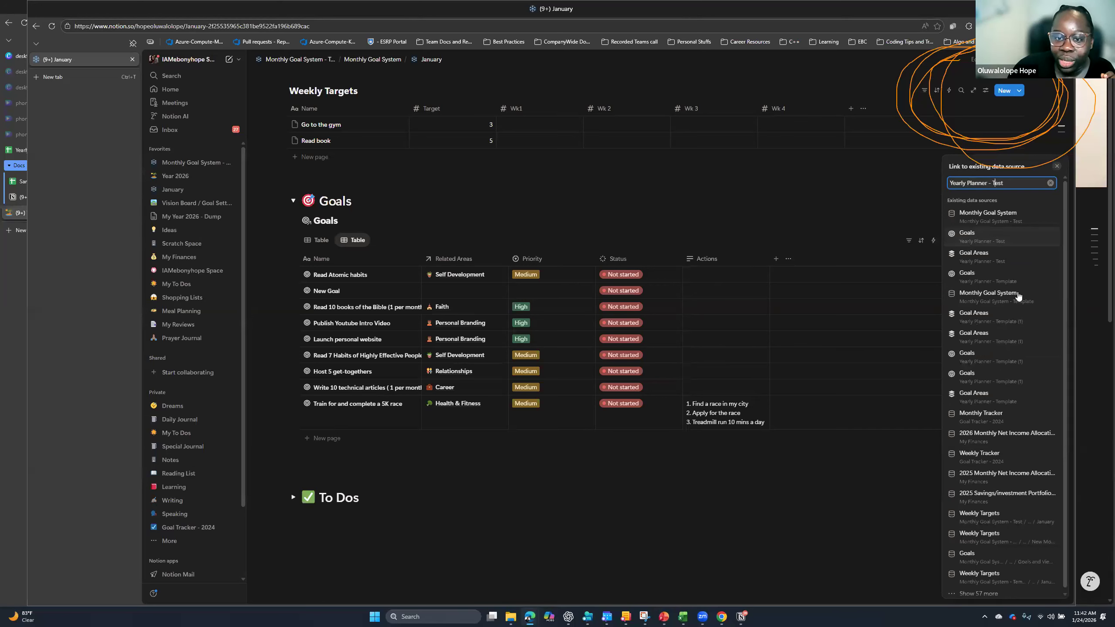
click(974, 237)
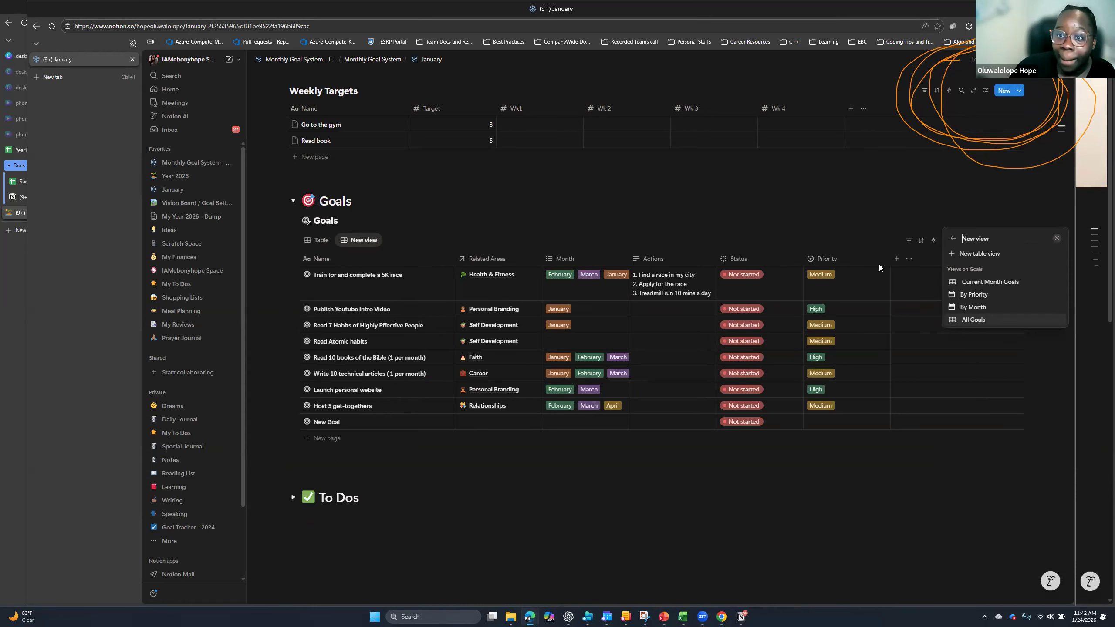
click(953, 239)
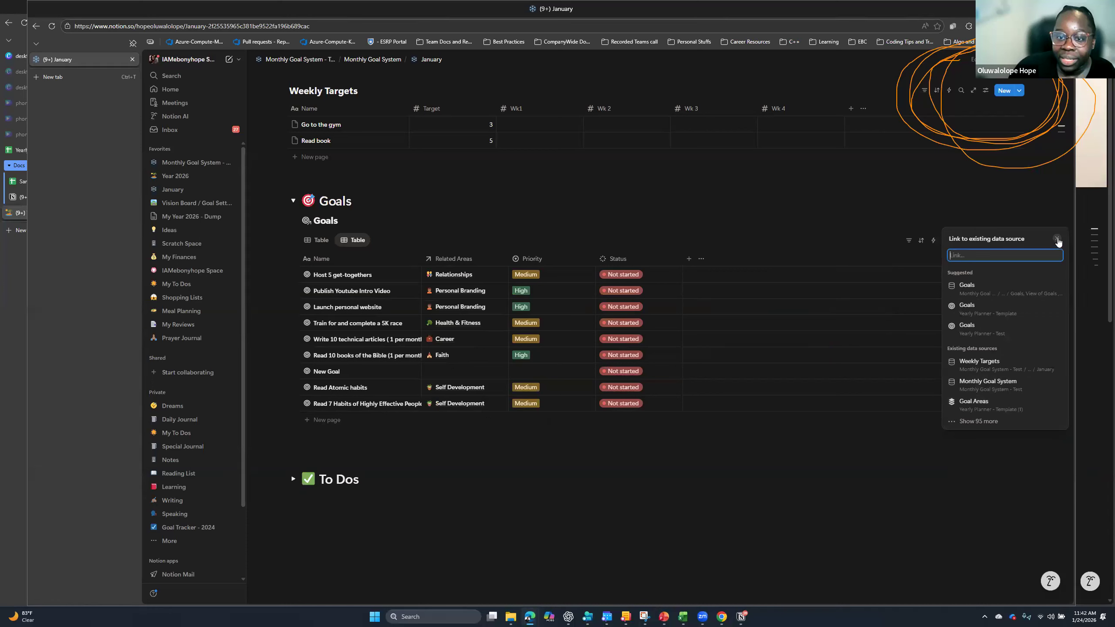
click(1056, 239)
- Unlink the first linked Goals data source listed for January's Goals table
click(969, 240)
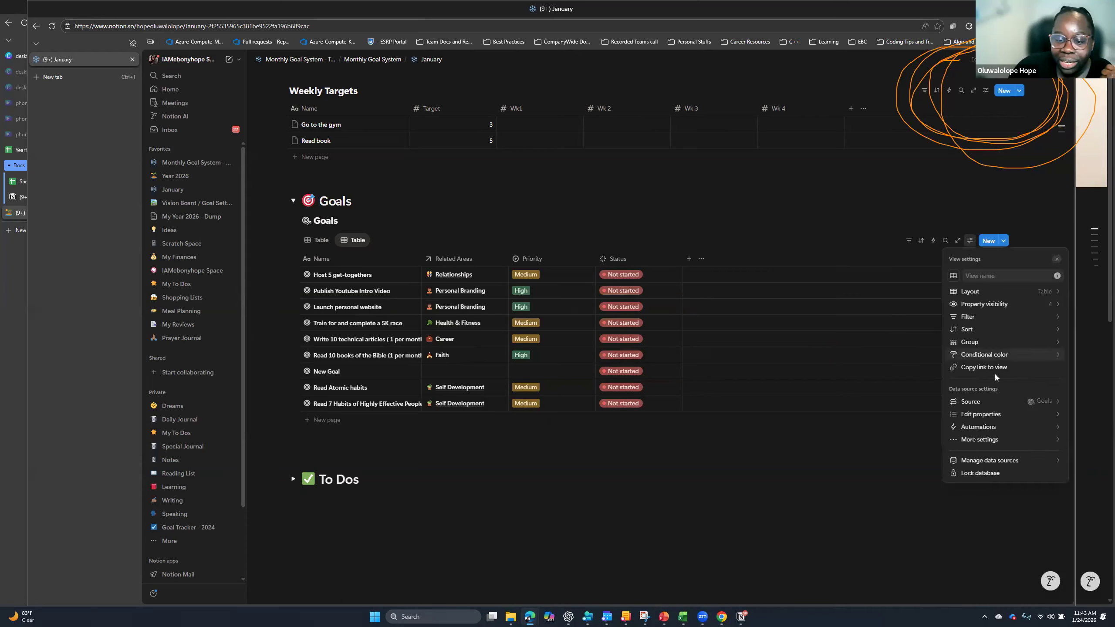
click(1006, 402)
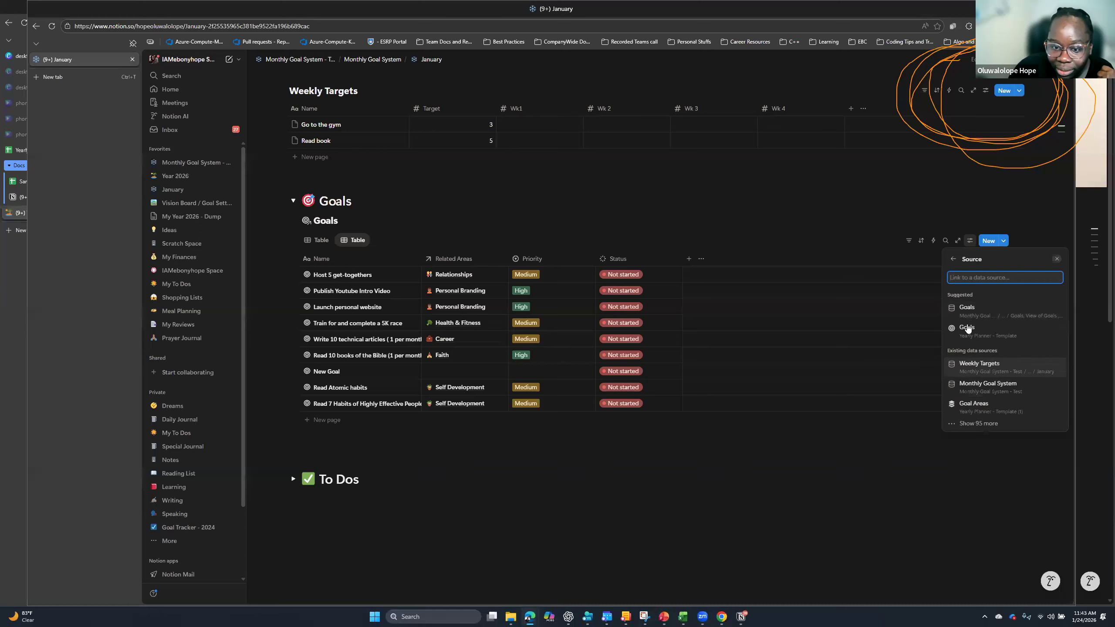
click(953, 259)
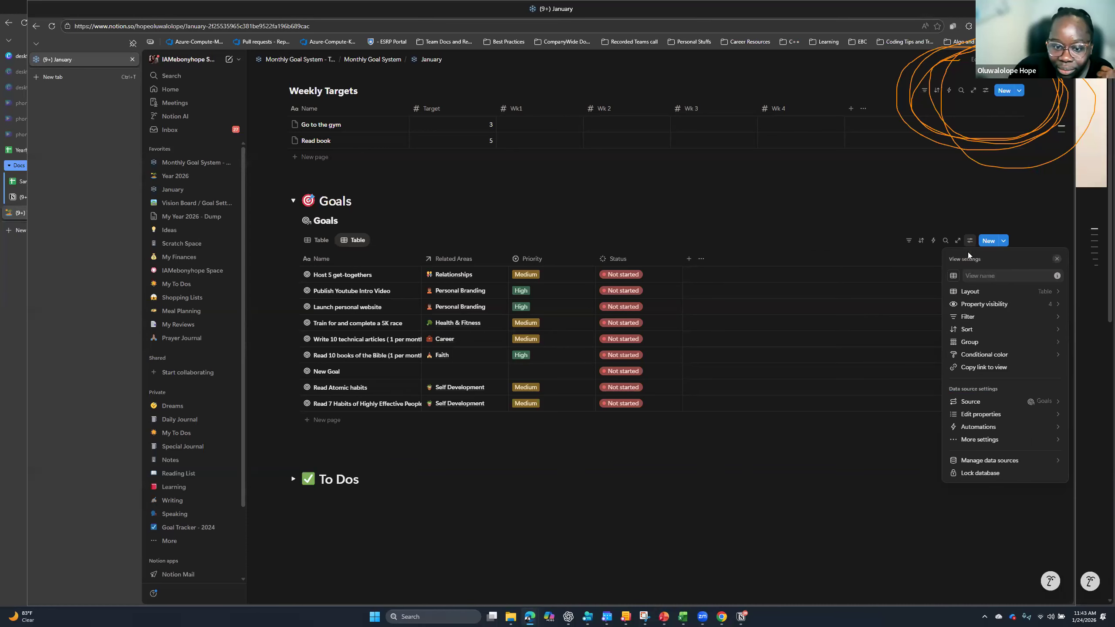
click(1033, 460)
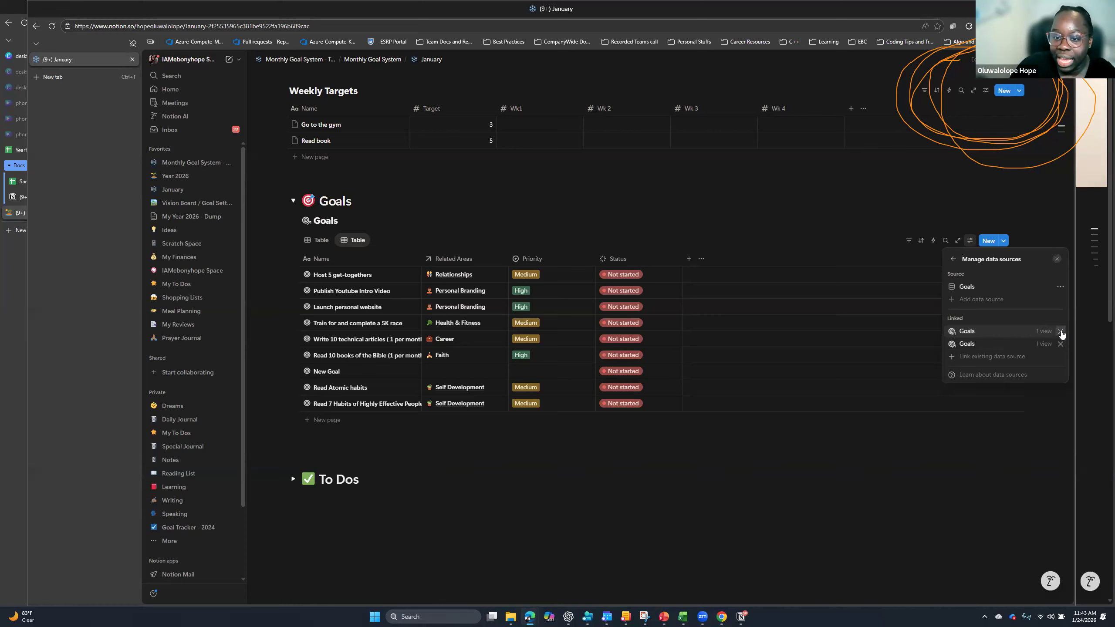
click(1060, 333)
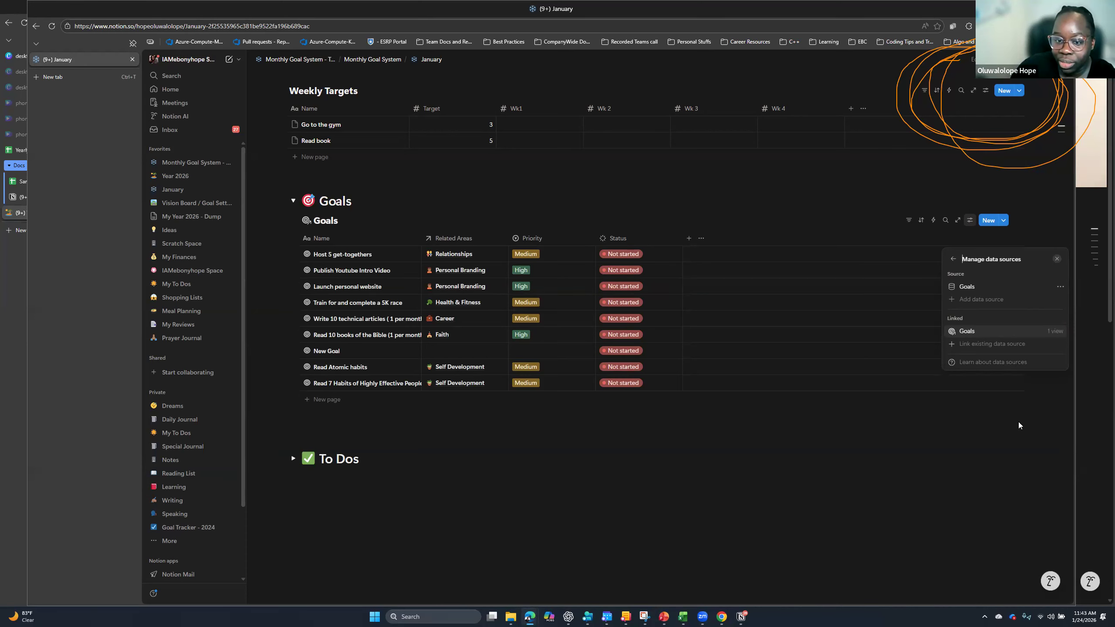
click(961, 459)
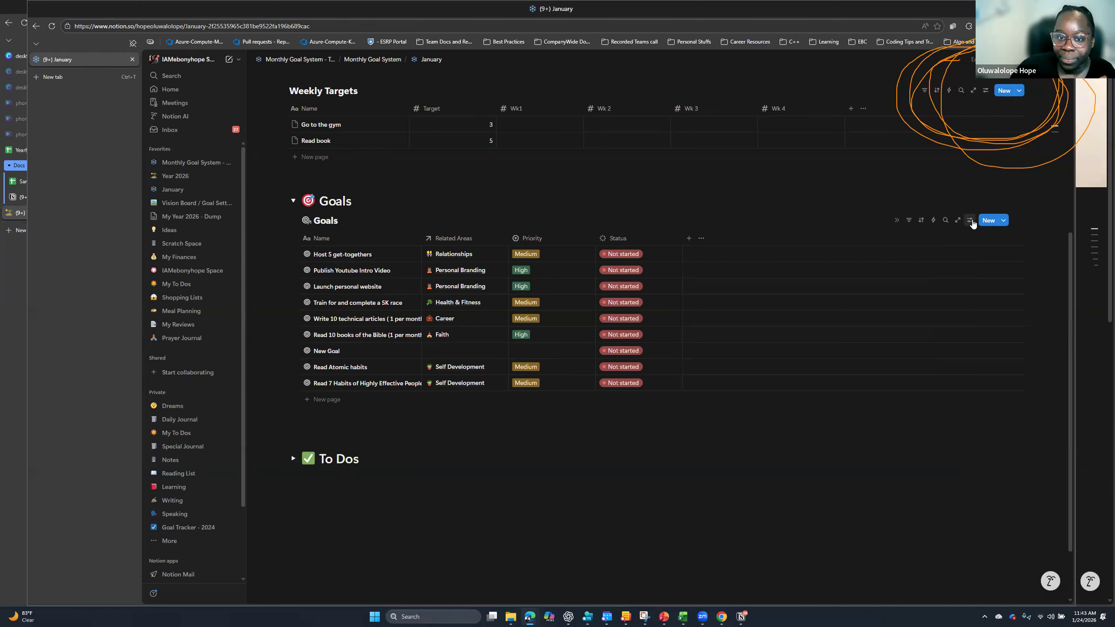
- Review the Goals table's linked data sources and show again where an existing data source is linked
click(970, 220)
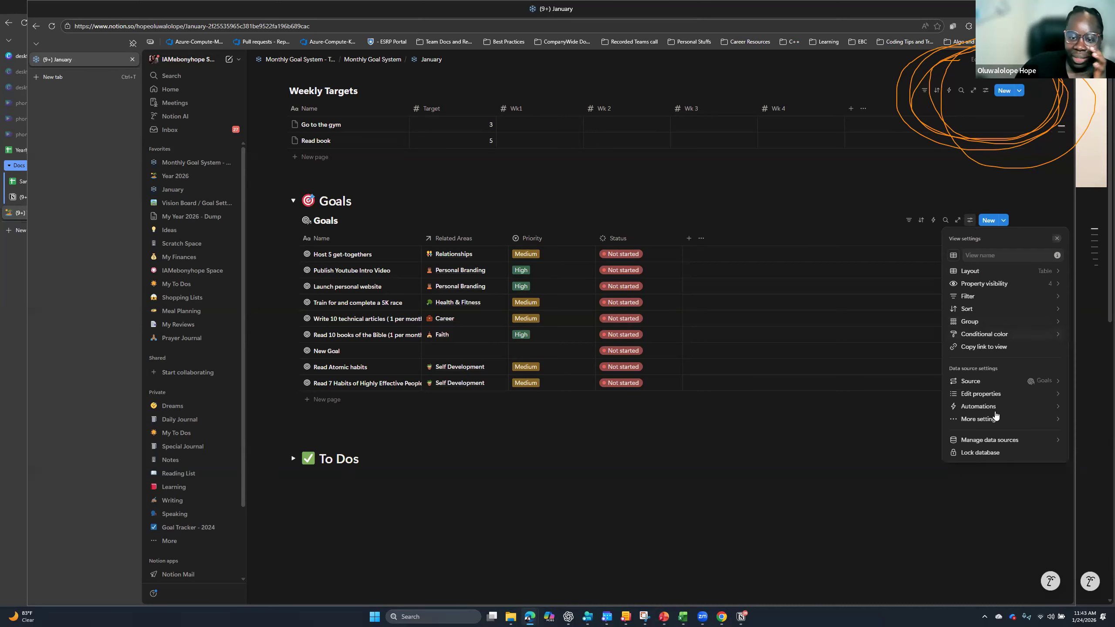
click(1011, 441)
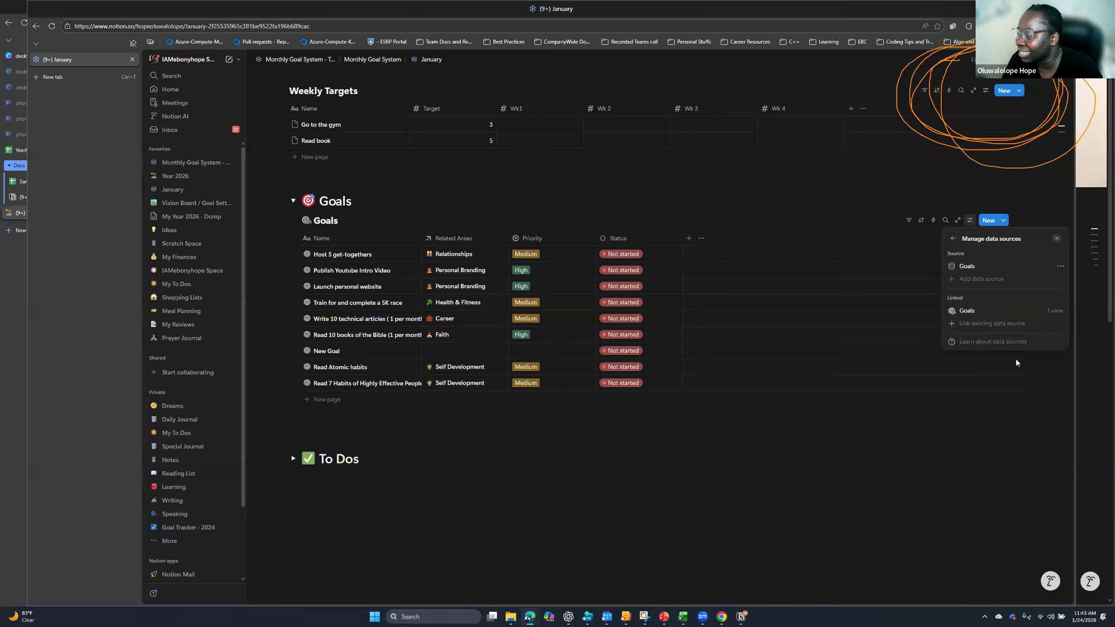
click(970, 221)
click(969, 222)
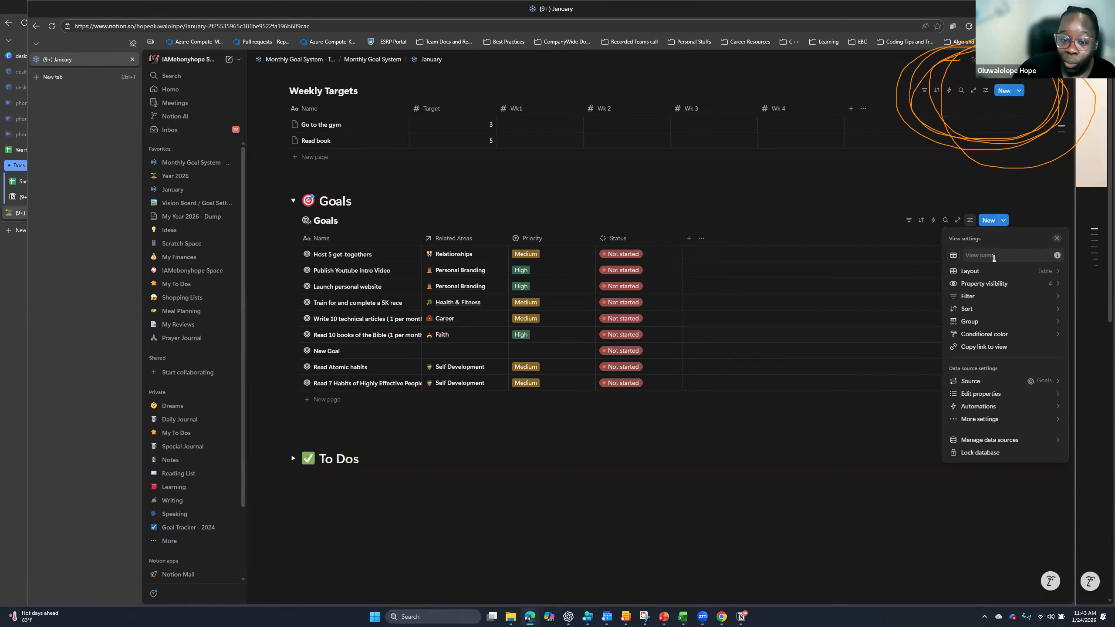
click(971, 223)
click(970, 220)
click(983, 441)
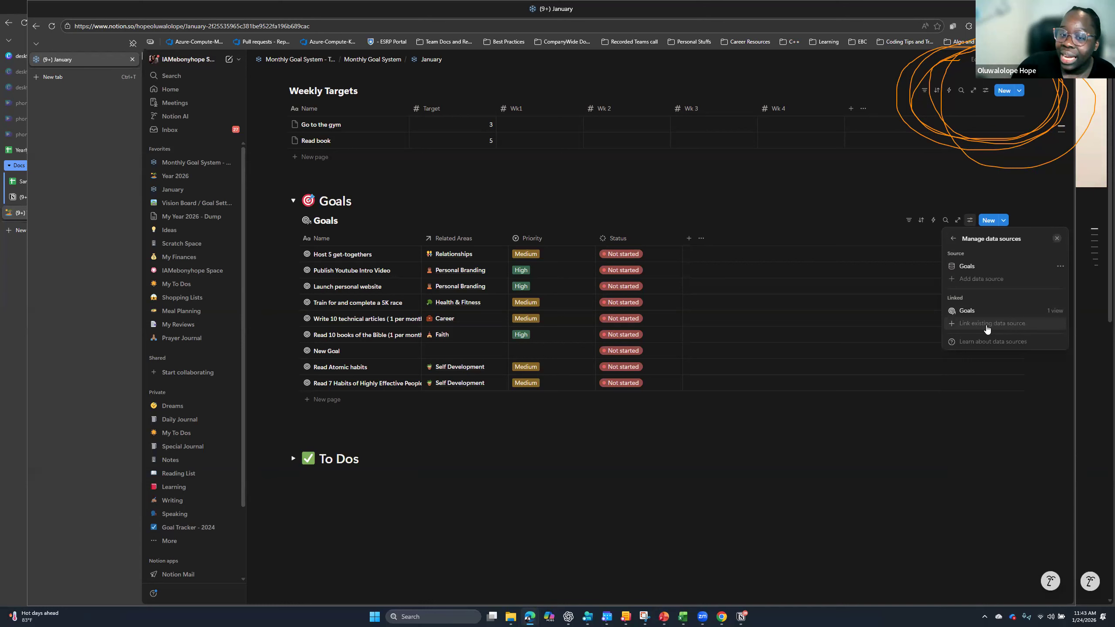
click(987, 325)
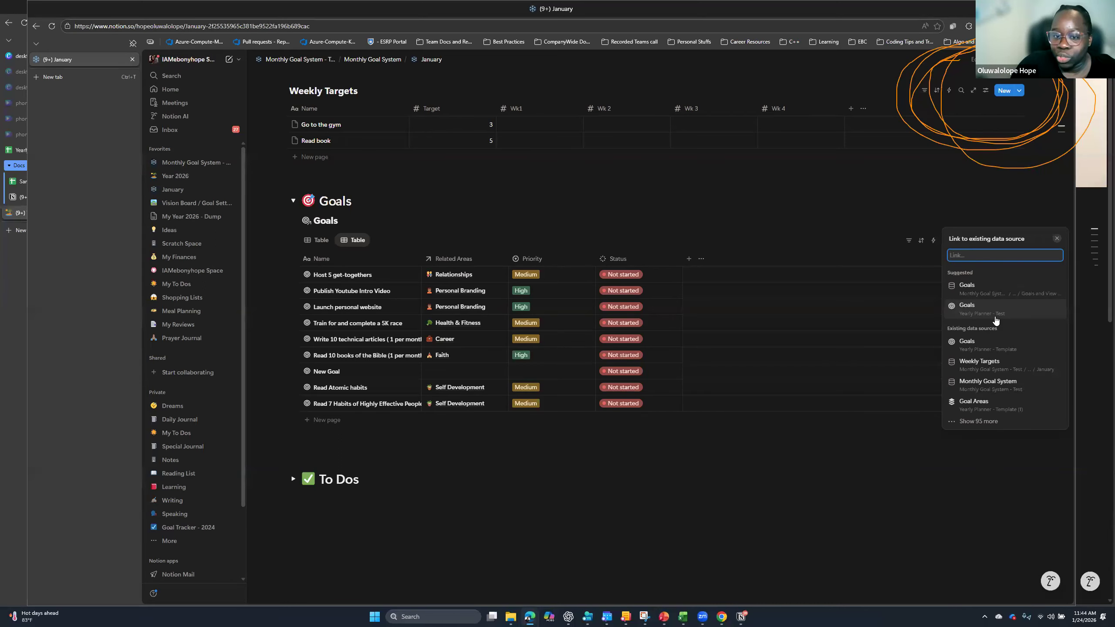
click(917, 224)
- Check the Goals table's linked data source list once more and close its settings
click(971, 242)
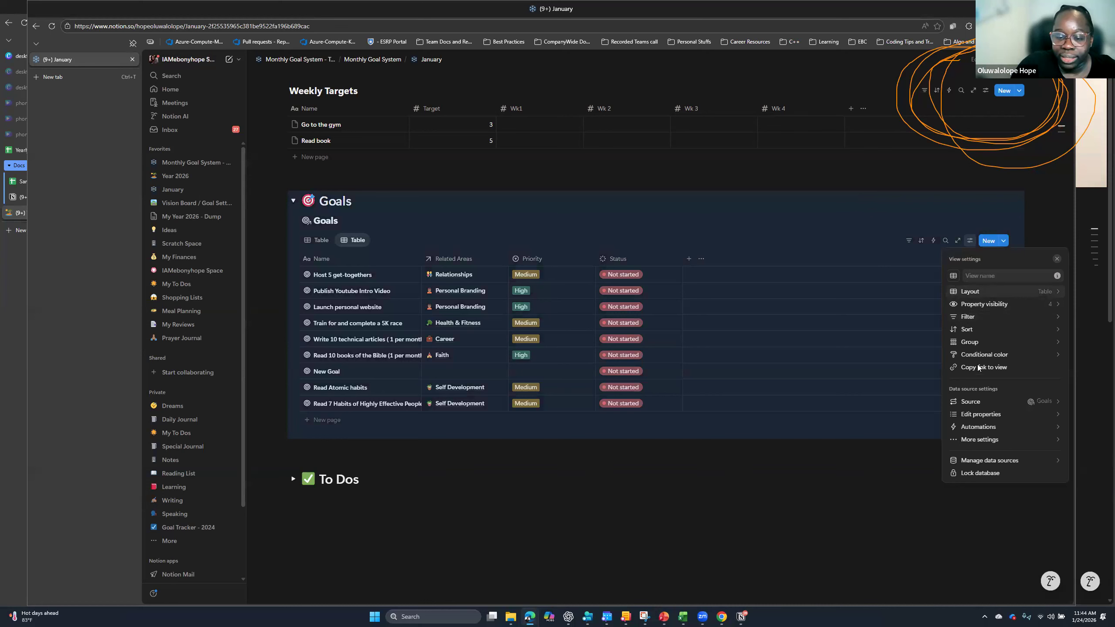
click(969, 242)
click(969, 242)
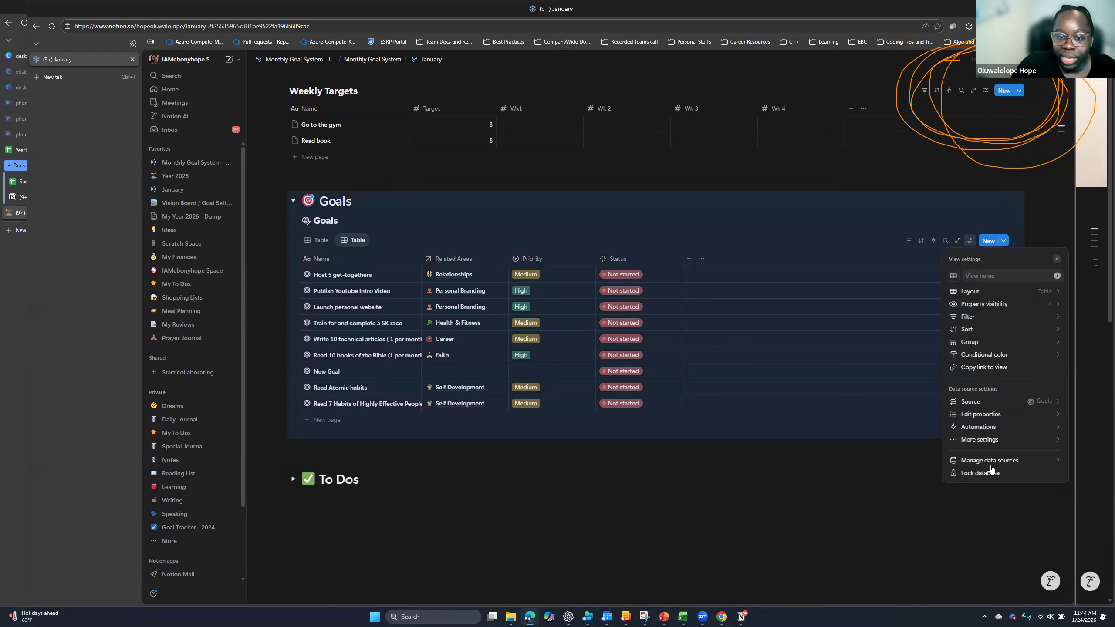
click(995, 465)
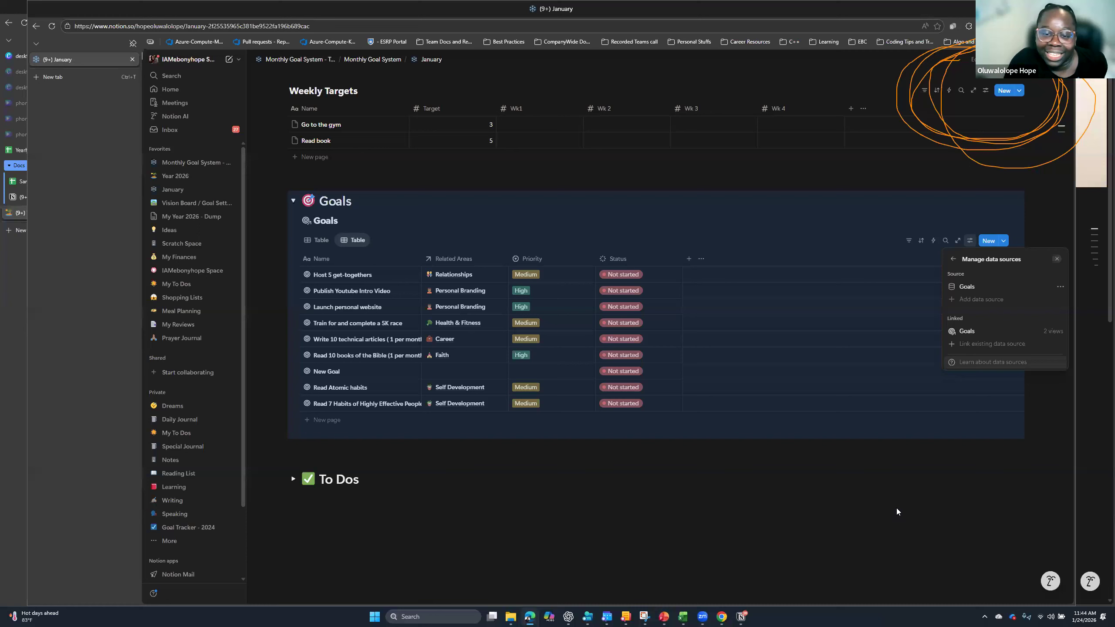
click(846, 189)
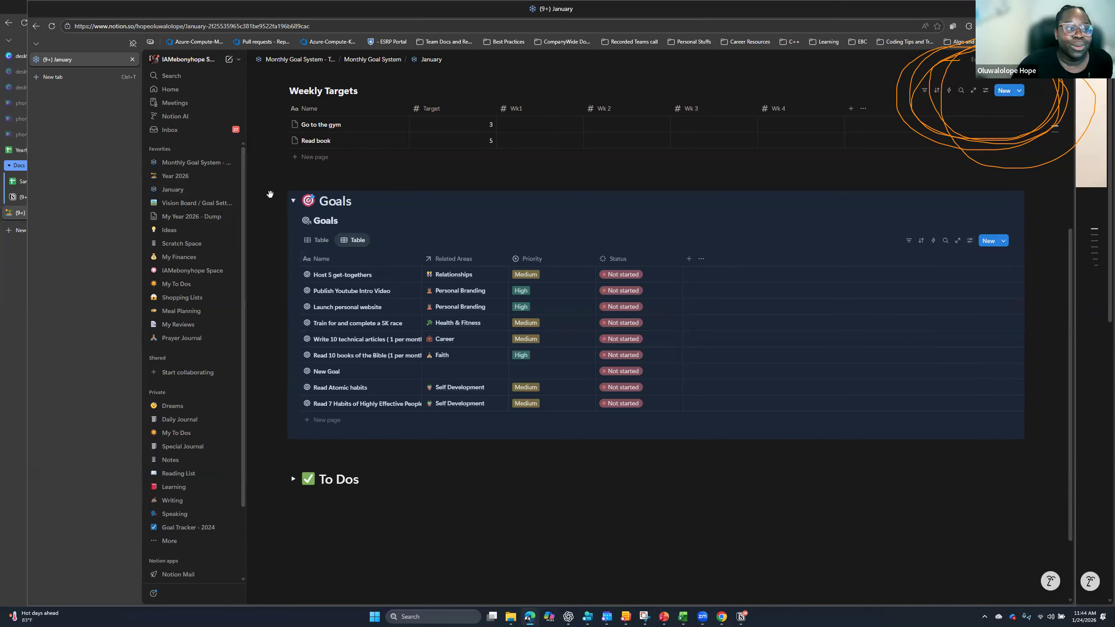
- Add a goal named "New goal test" to January's Goals table
click(294, 200)
click(294, 334)
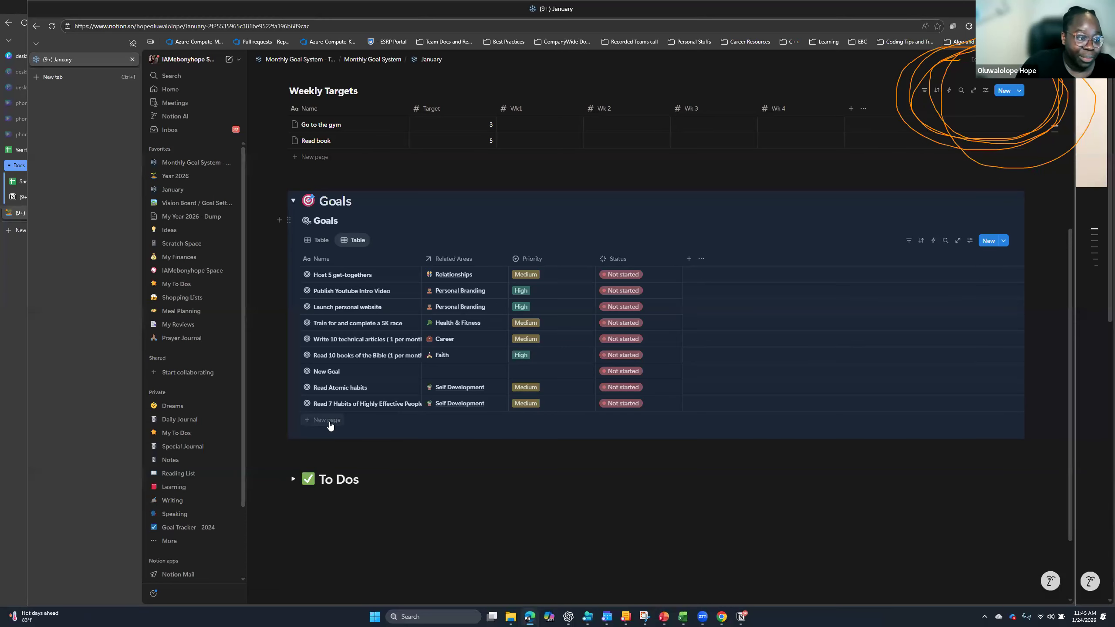
click(329, 422)
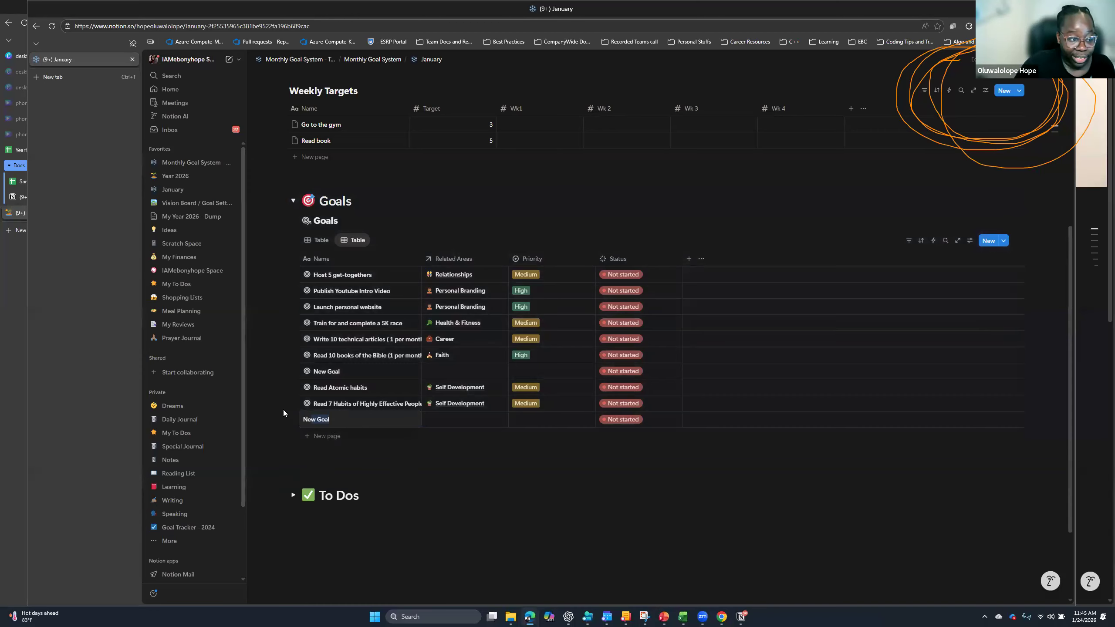
text(New )
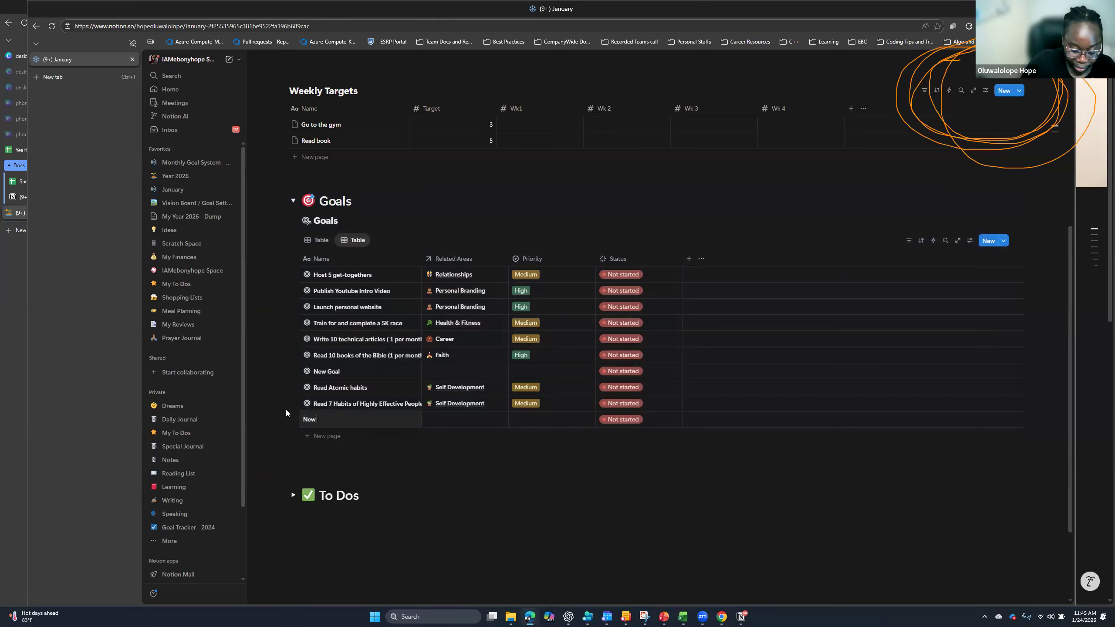
text(goal test)
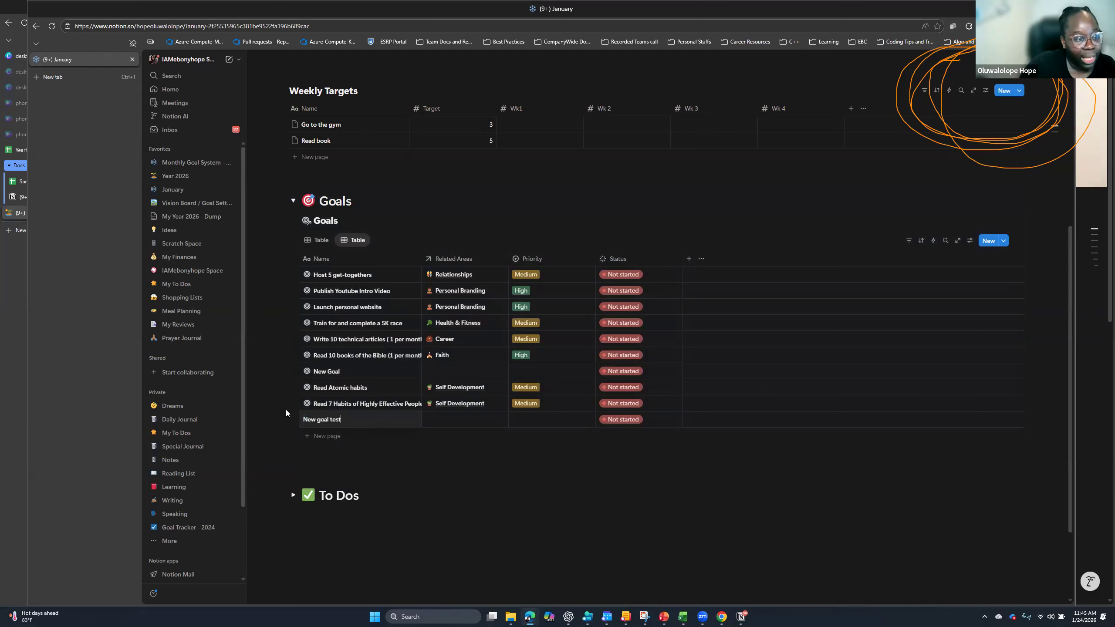
- Assign the "New goal test" goal the related area Health & Fitness and the priority Low
click(475, 423)
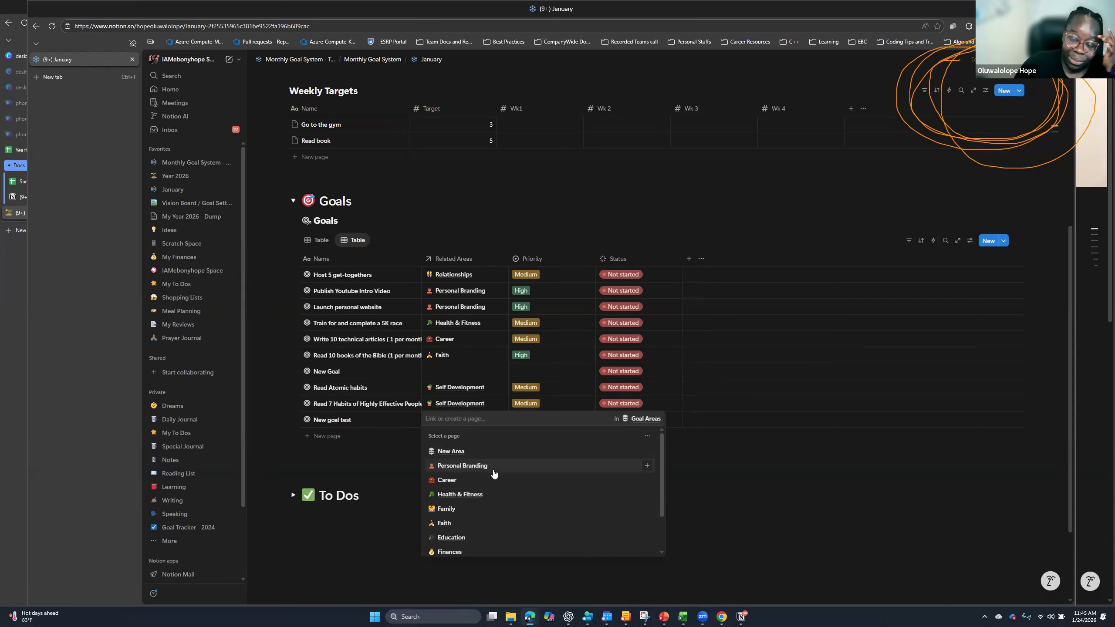
click(491, 495)
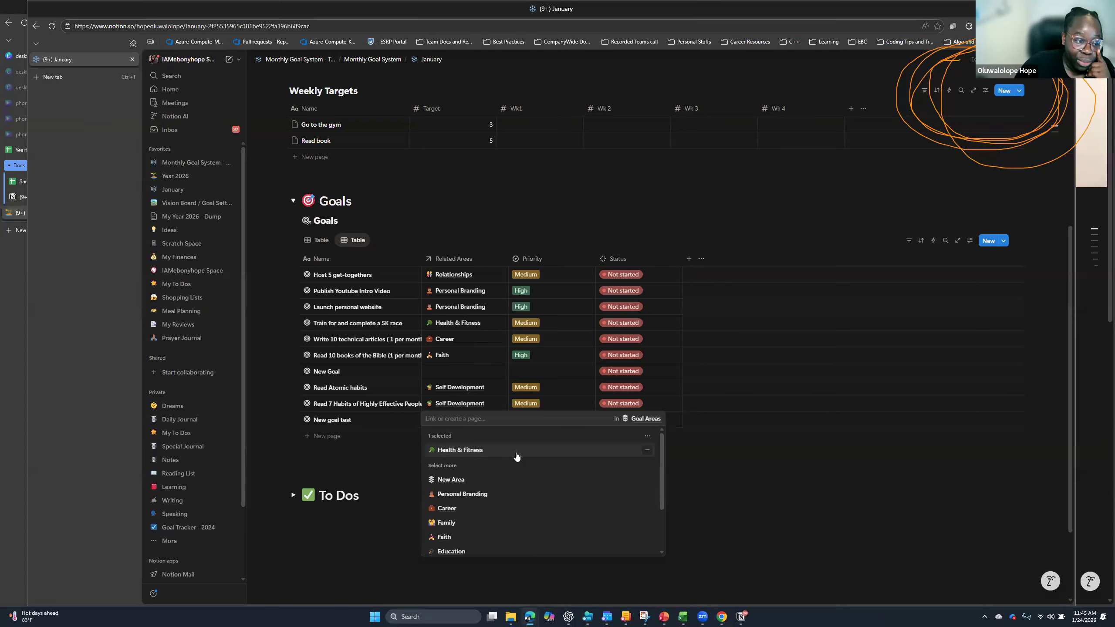
click(726, 508)
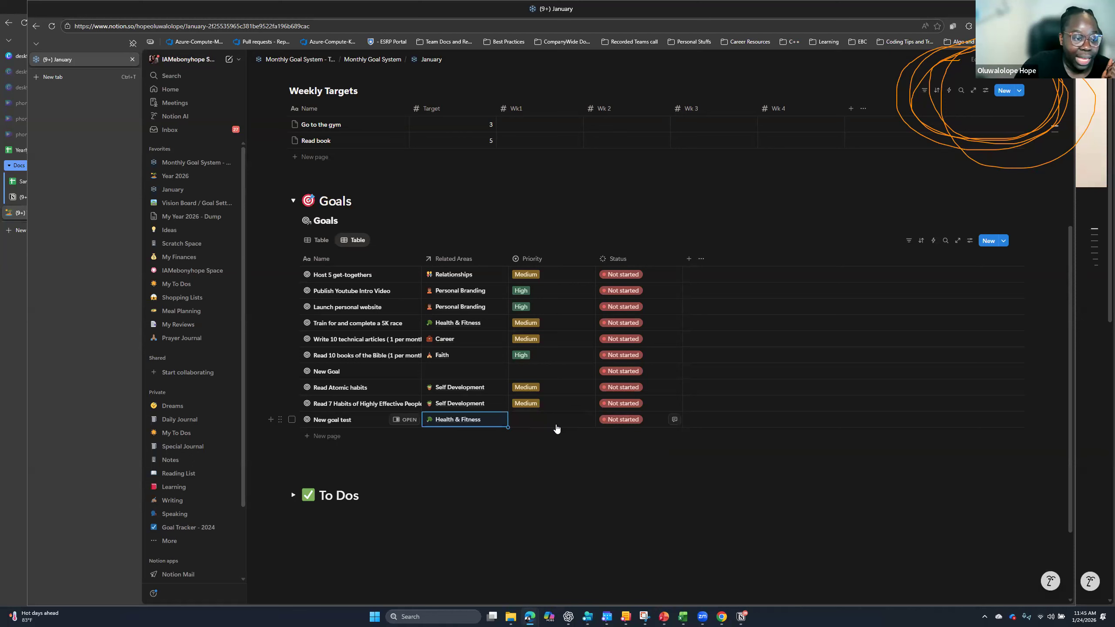
click(556, 425)
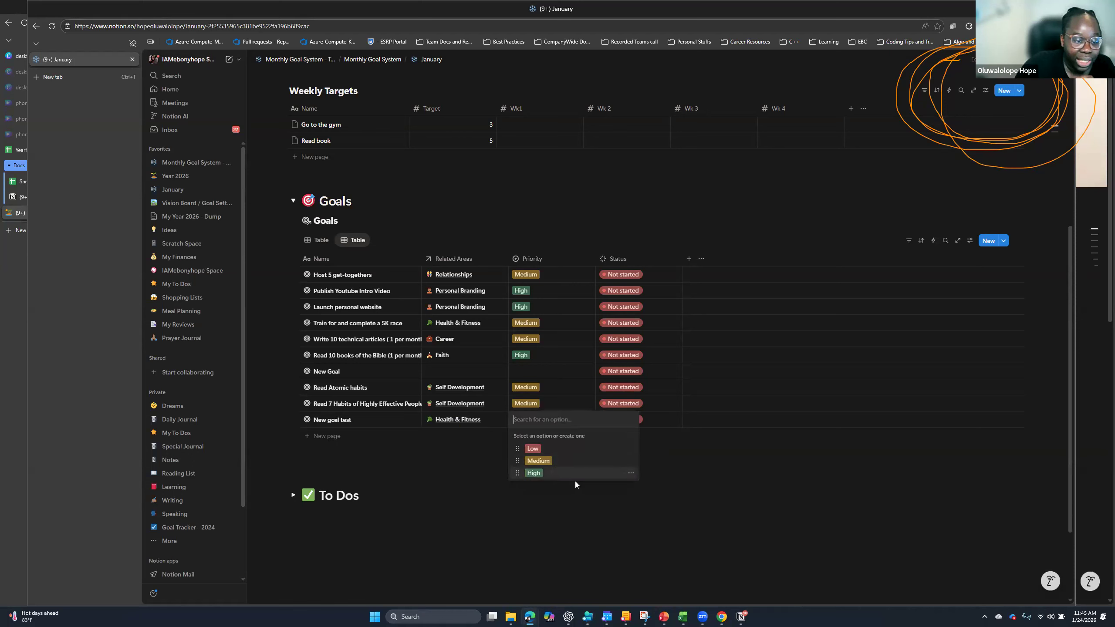
click(533, 449)
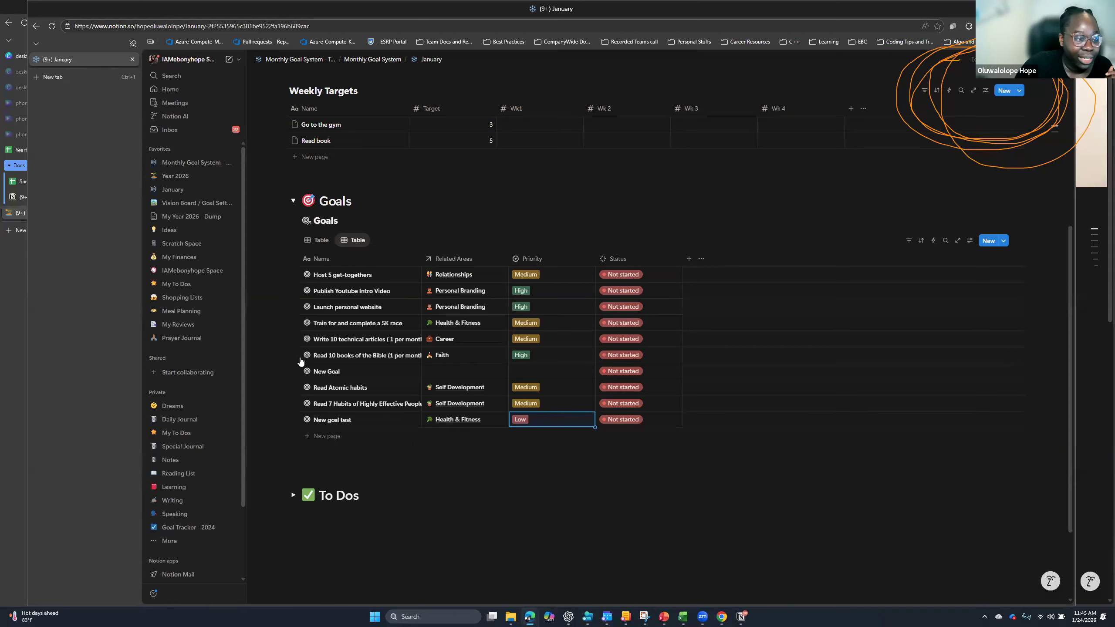
- Check the All Goals view in Yearly Planner - Test for the new goal, and return to the January page
click(741, 616)
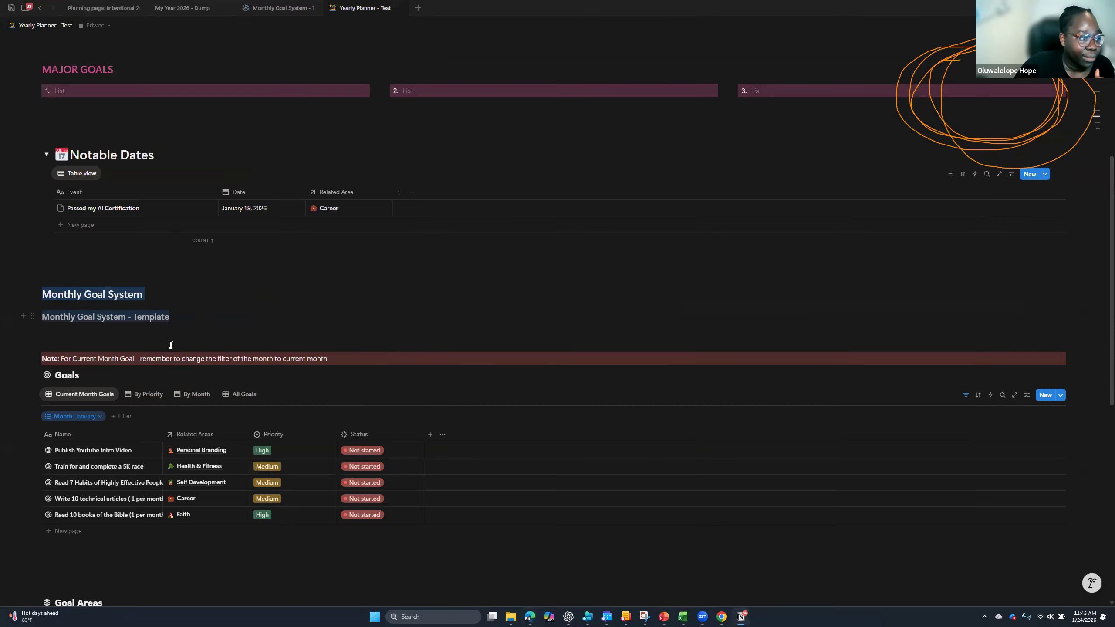
click(249, 396)
scroll(549, 333, down, 5)
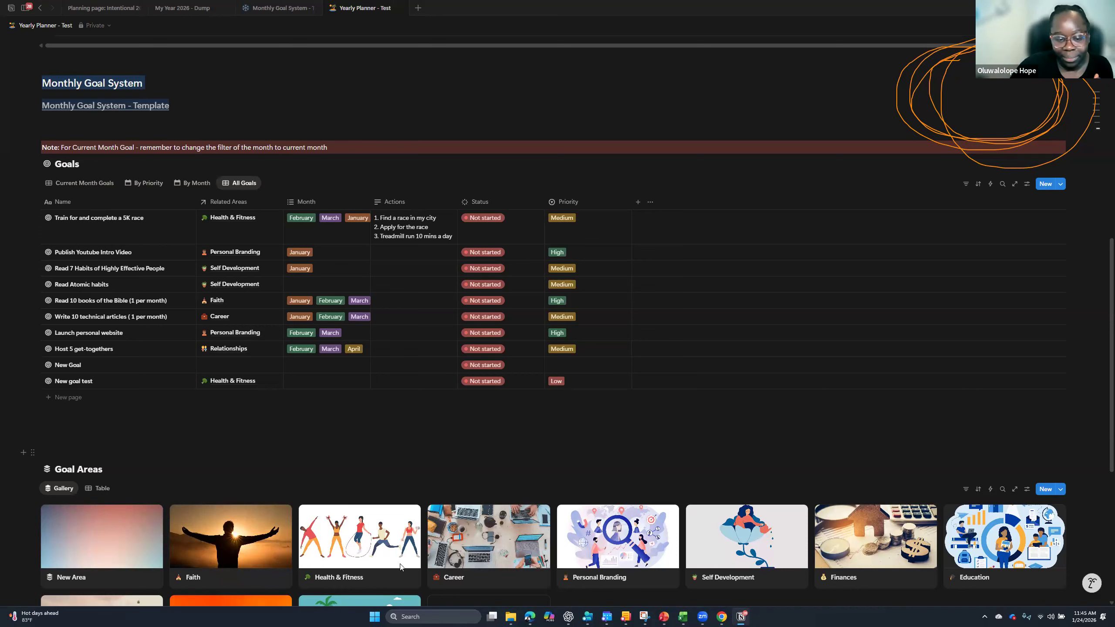
click(740, 617)
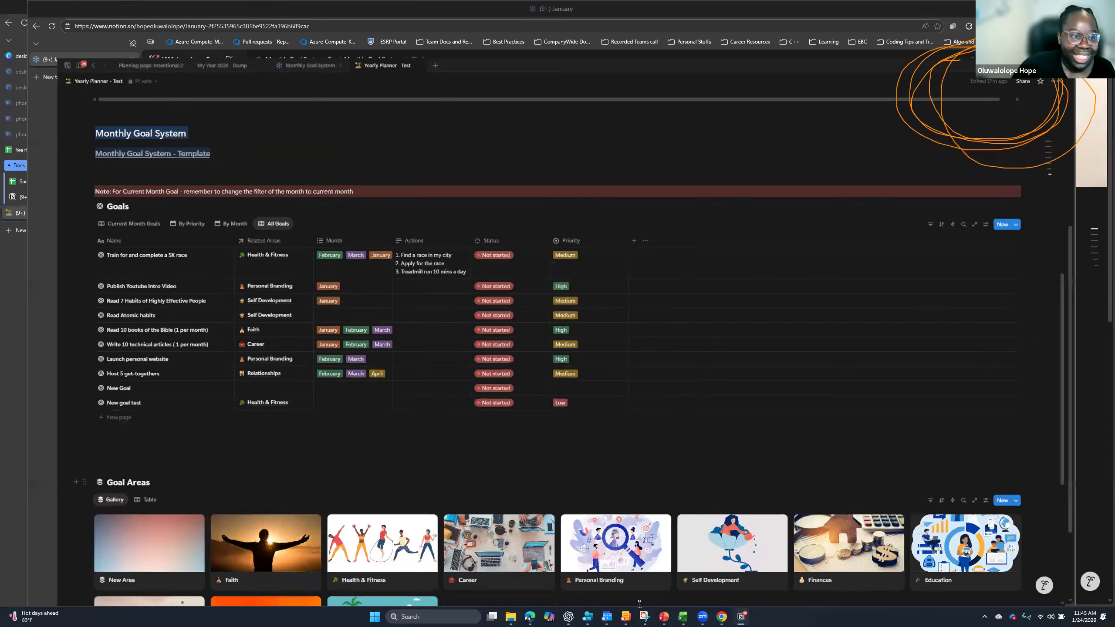
- Expand January's To Dos section and show its empty to-do item
scroll(365, 384, down, 3)
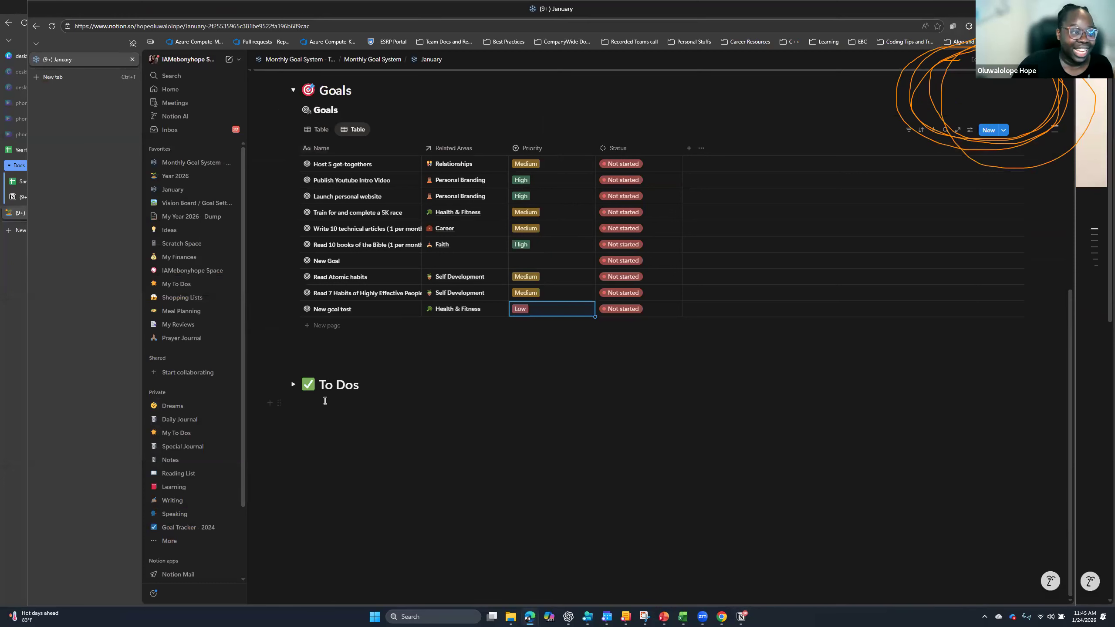
click(293, 384)
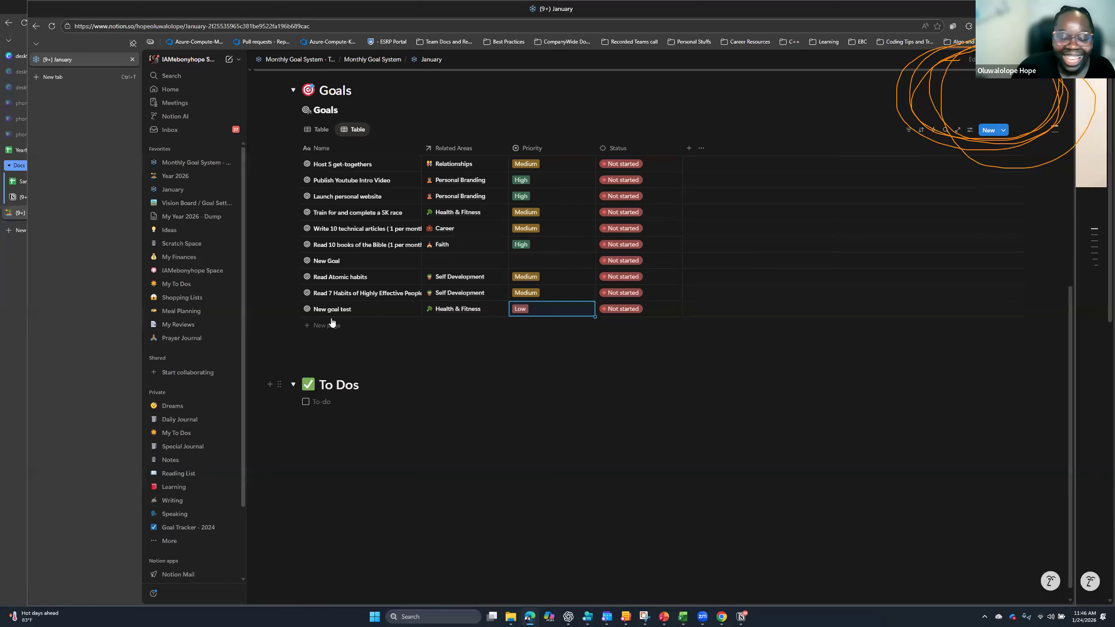
click(340, 401)
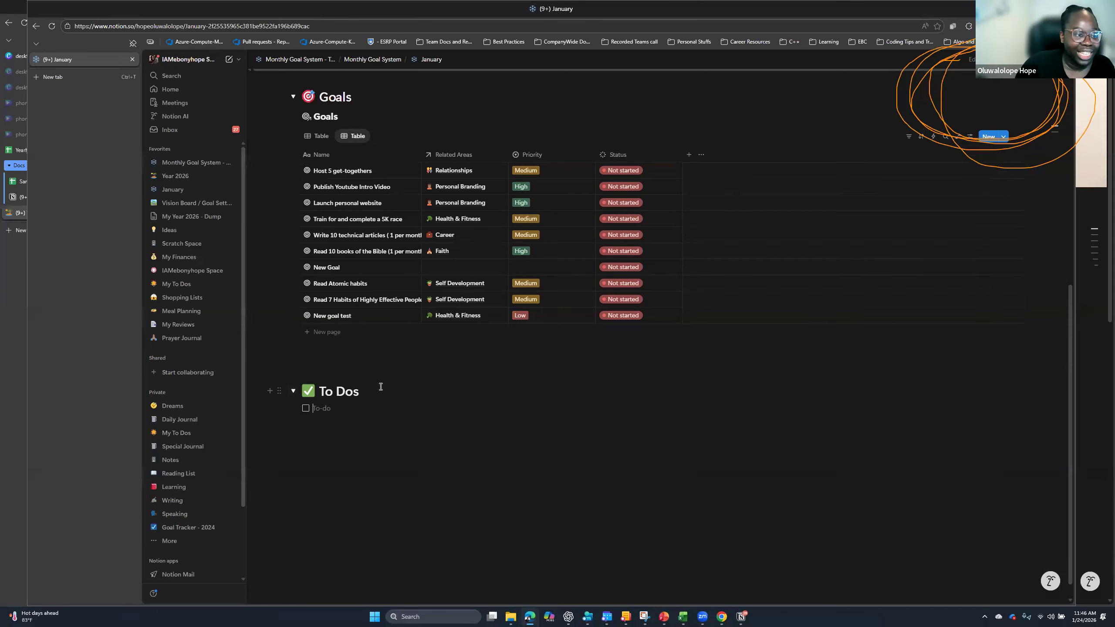
scroll(553, 485, down, 1)
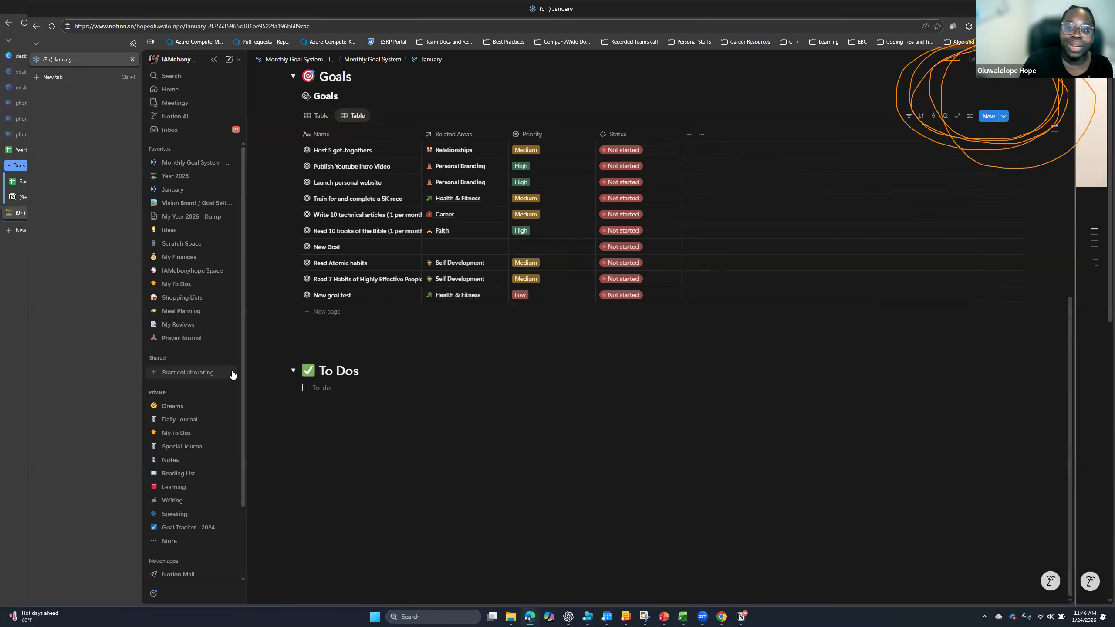
- Start a new line below the To Dos section and browse the block types that can be inserted there
click(325, 420)
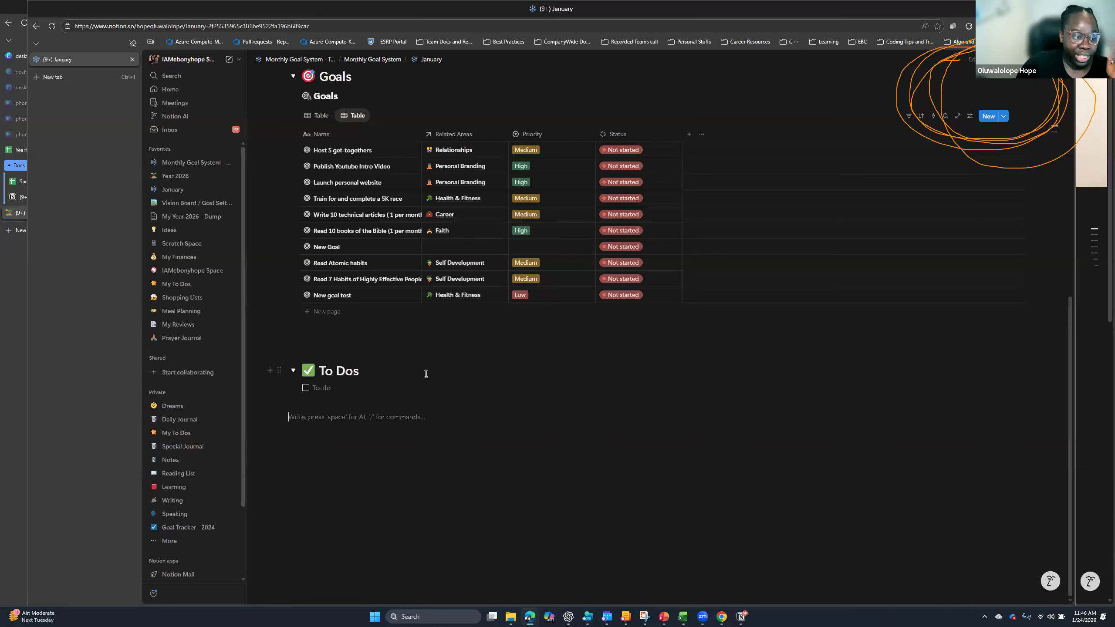
key(Return)
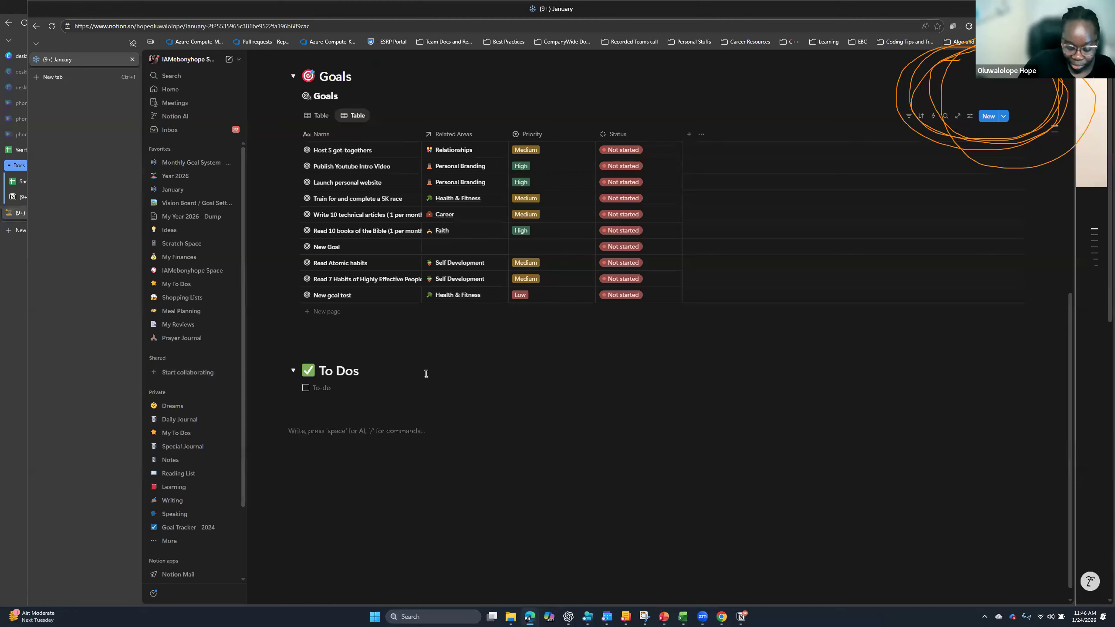
text(/)
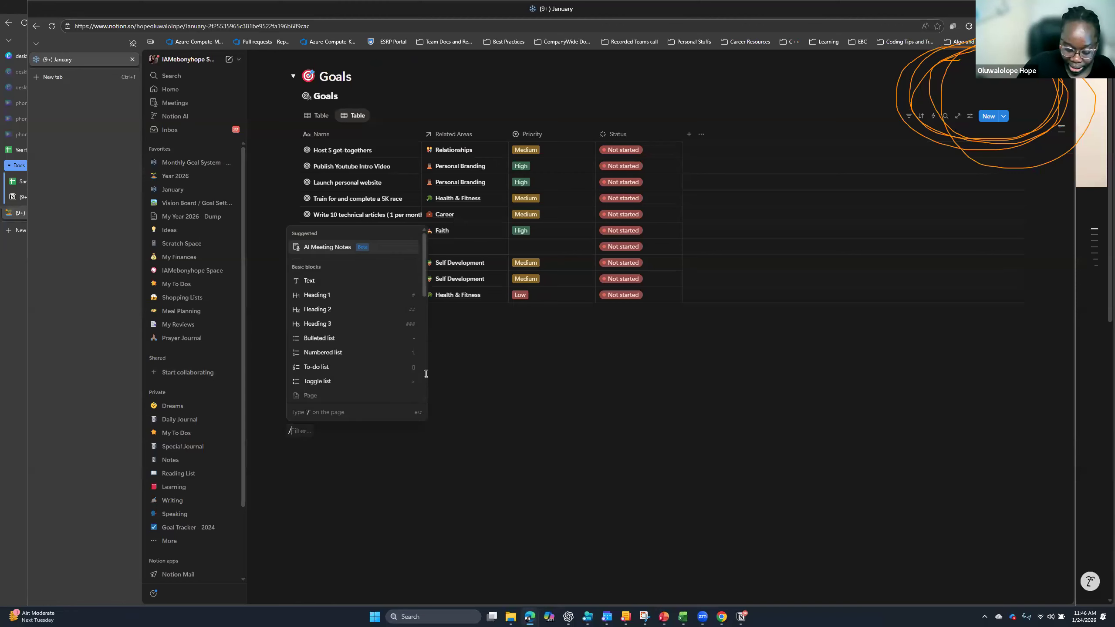
key(BackSpace)
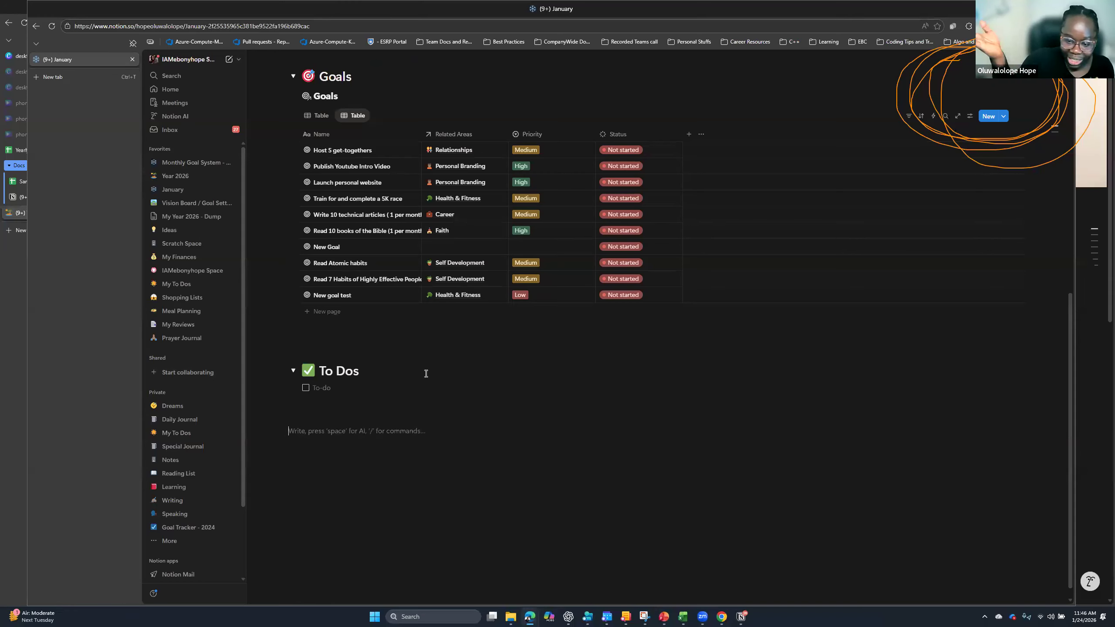
text(/)
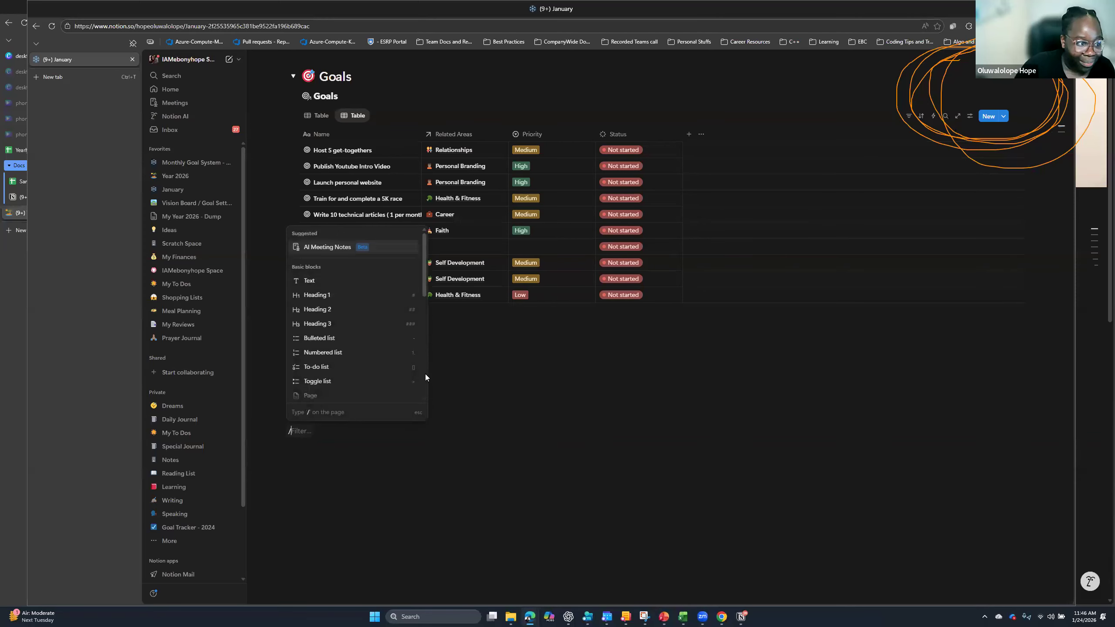
scroll(351, 321, down, 3)
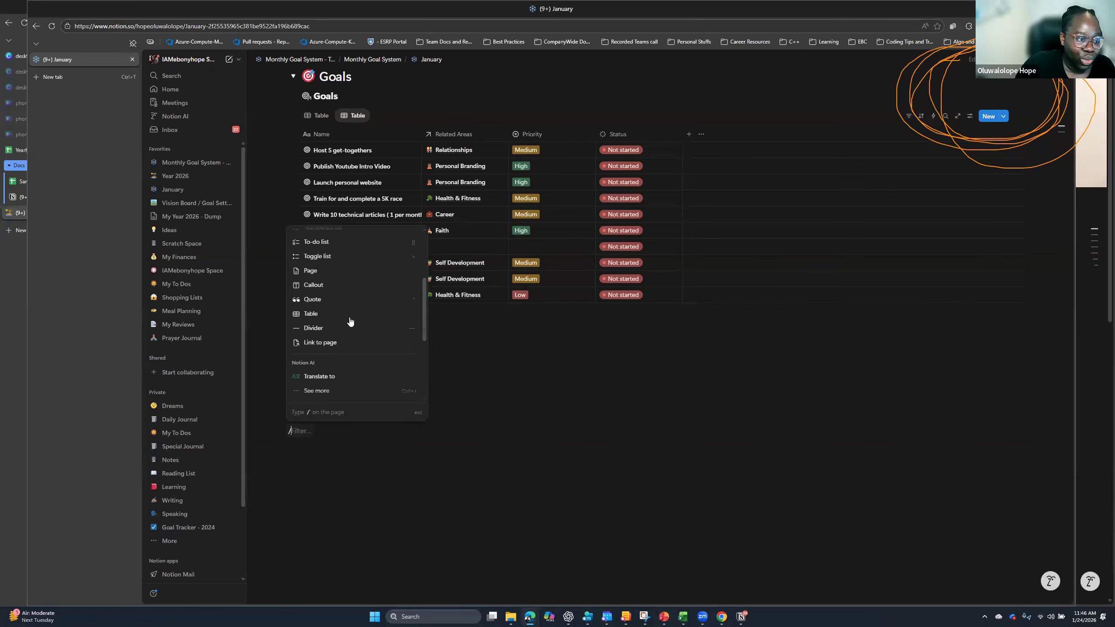
scroll(341, 316, up, 3)
scroll(339, 338, down, 3)
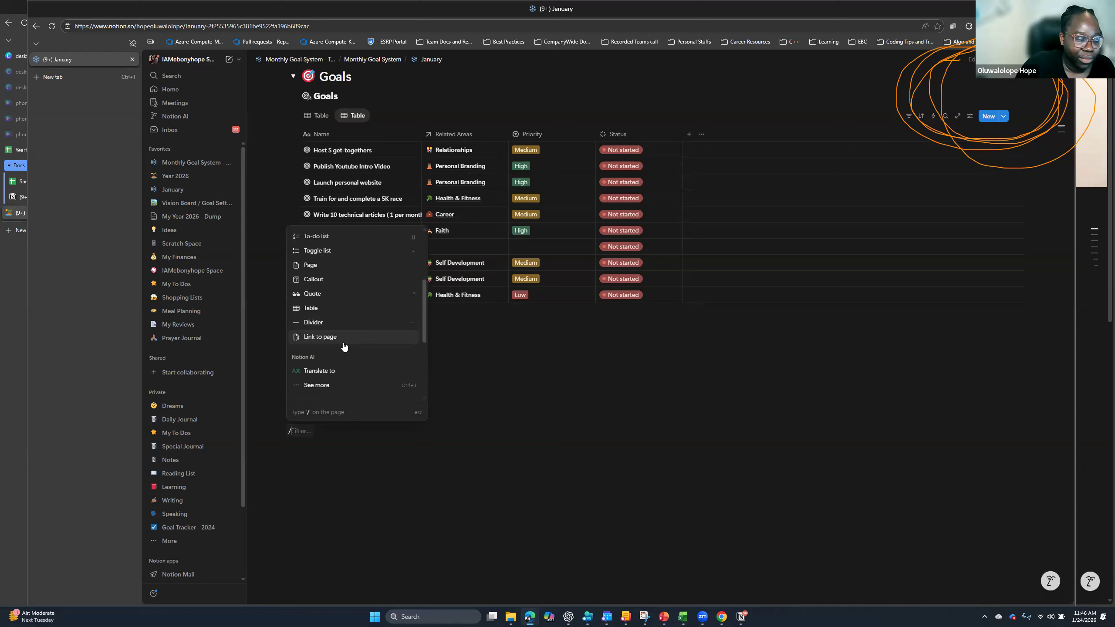
scroll(342, 337, up, 2)
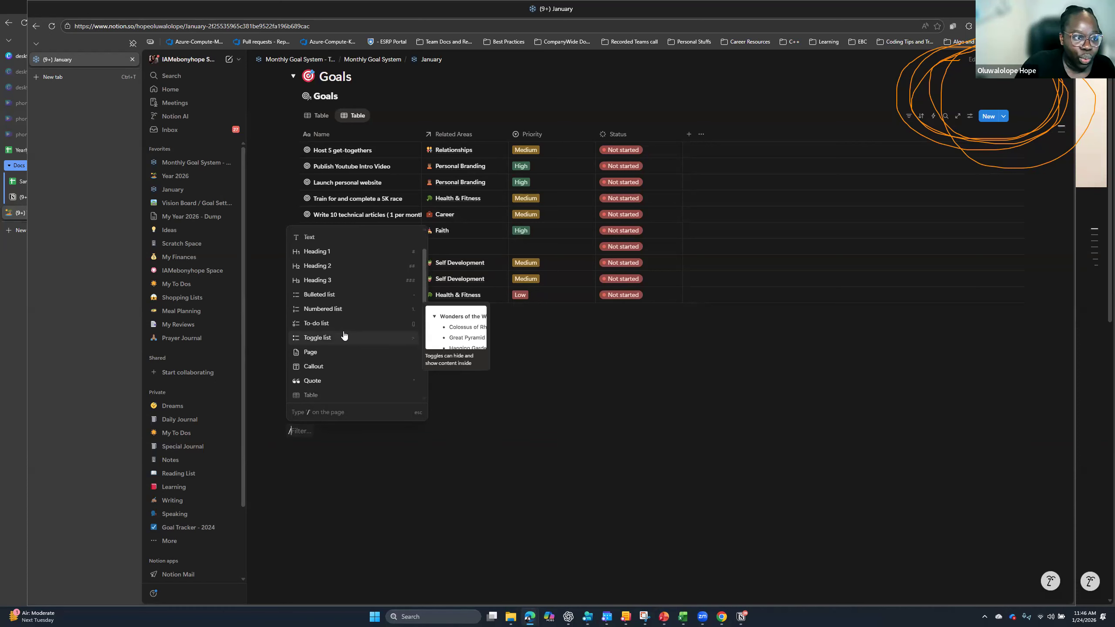
scroll(343, 336, down, 5)
scroll(343, 338, up, 3)
scroll(342, 338, up, 3)
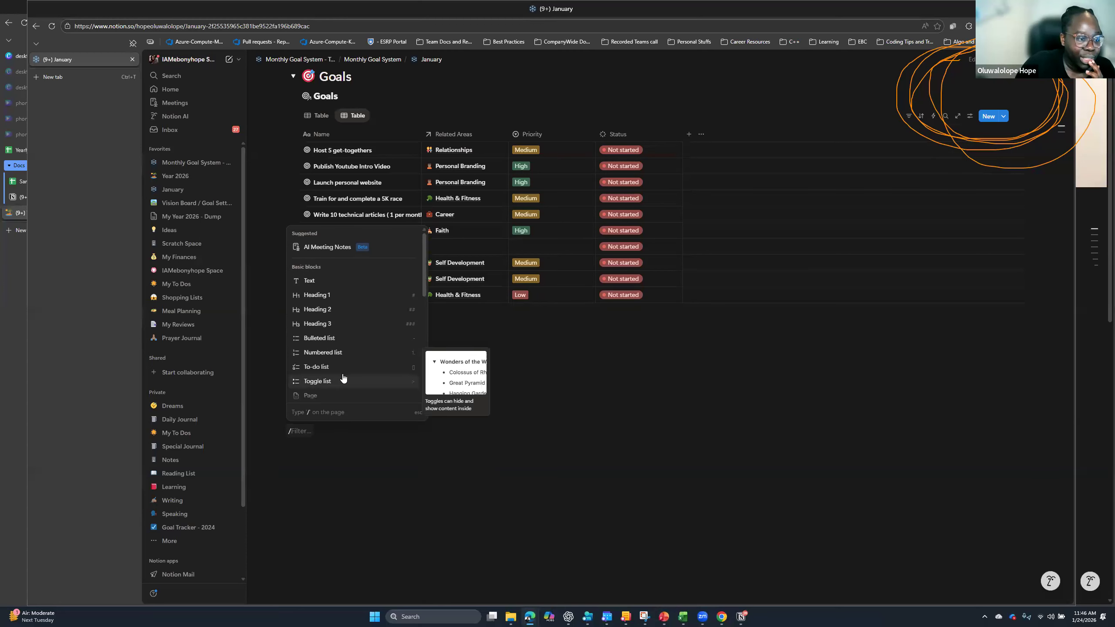
click(332, 432)
text(Toh)
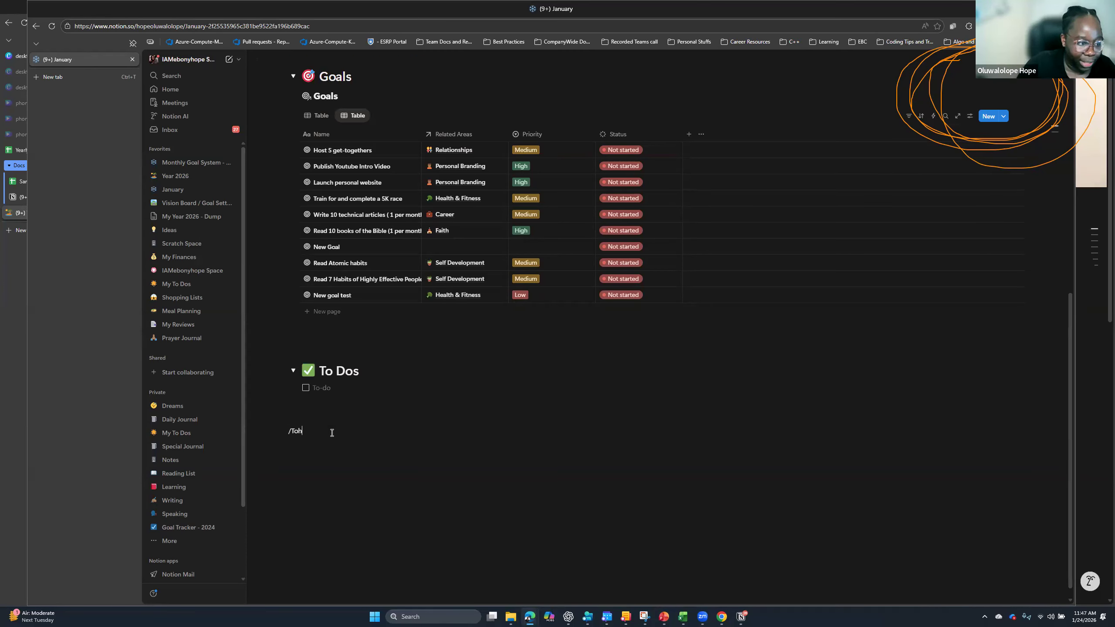
text(d)
key(BackSpace)
key(BackSpace)
key(BackSpace)
key(BackSpace)
- Insert a toggle heading 1 titled "Journals" below the To Dos section, with blank lines inside it
text(/togg)
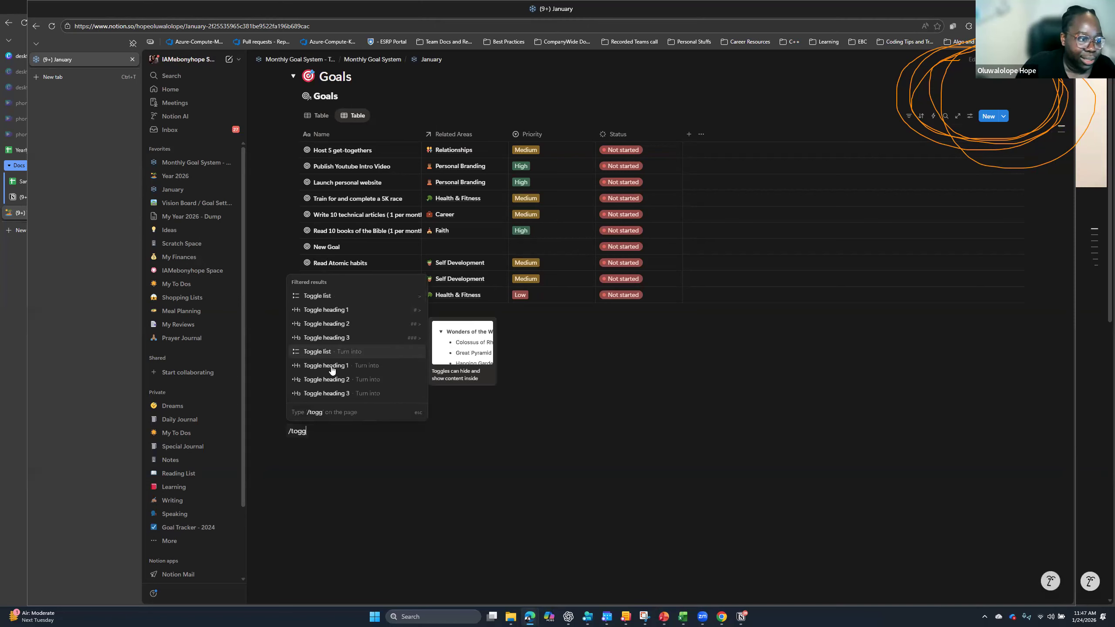
click(367, 366)
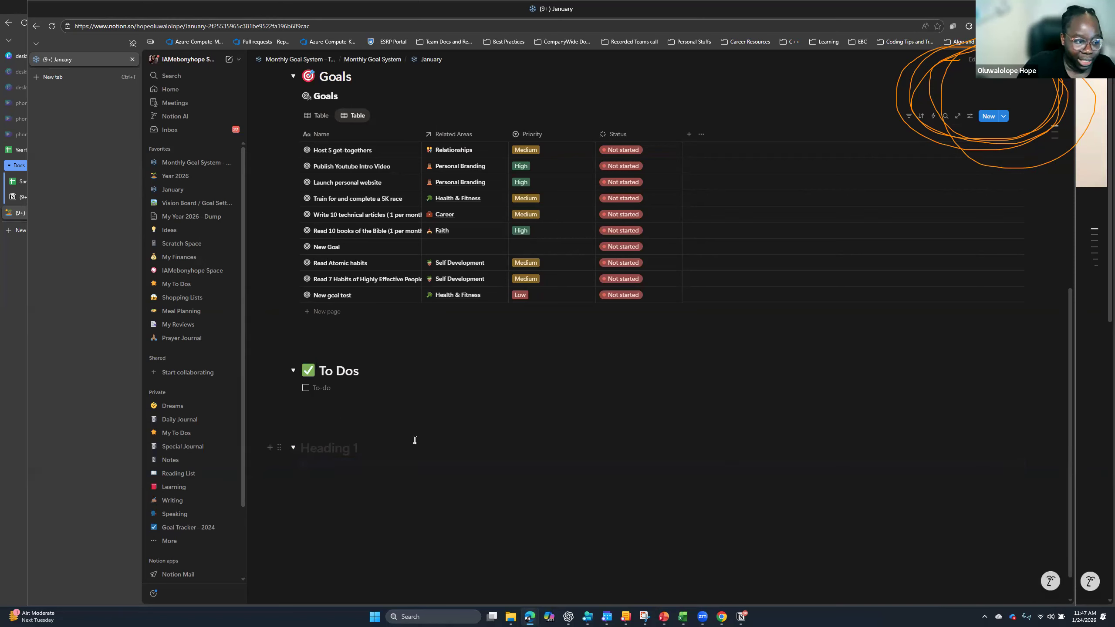
text(Journals)
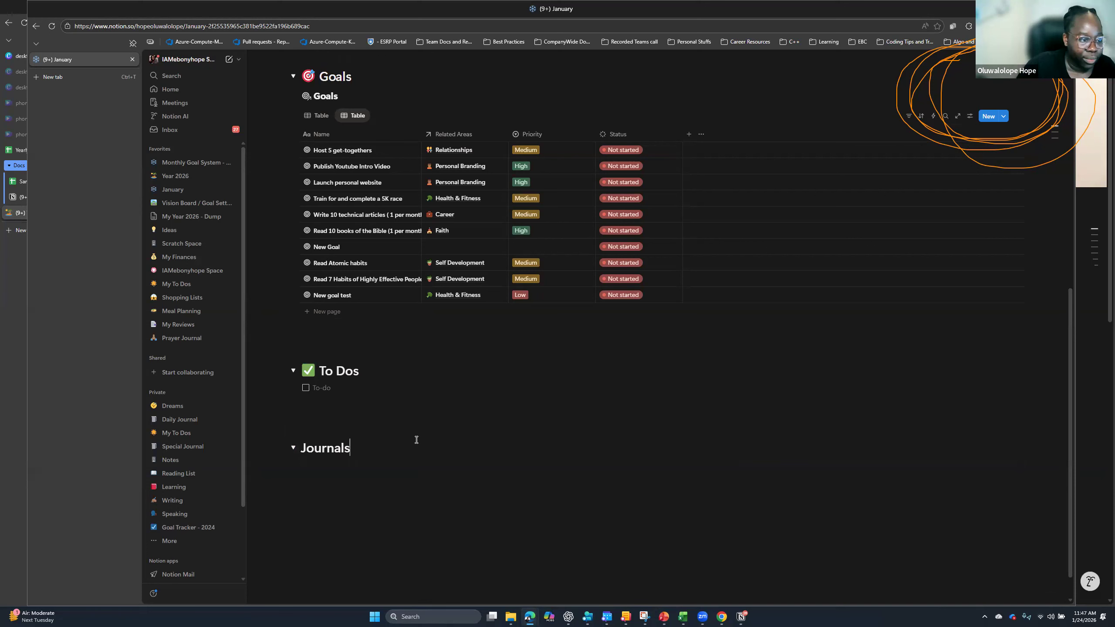
click(294, 448)
click(294, 448)
click(396, 462)
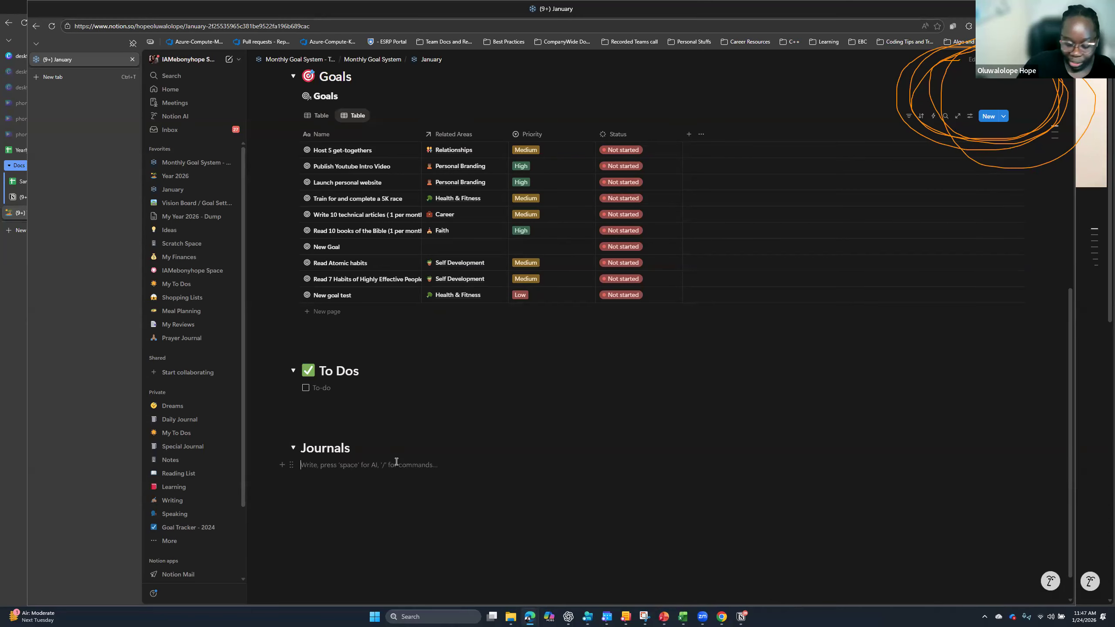
key(Return)
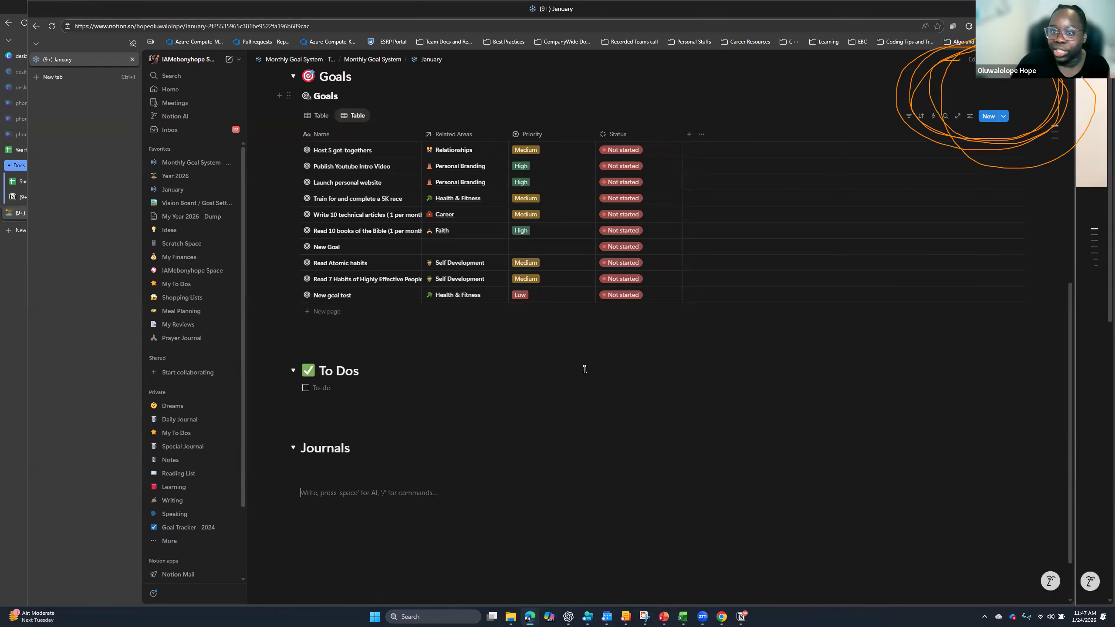
- Look back over January's Weekly Targets and Goals, and switch to the Yearly Planner - Test page
scroll(563, 337, up, 5)
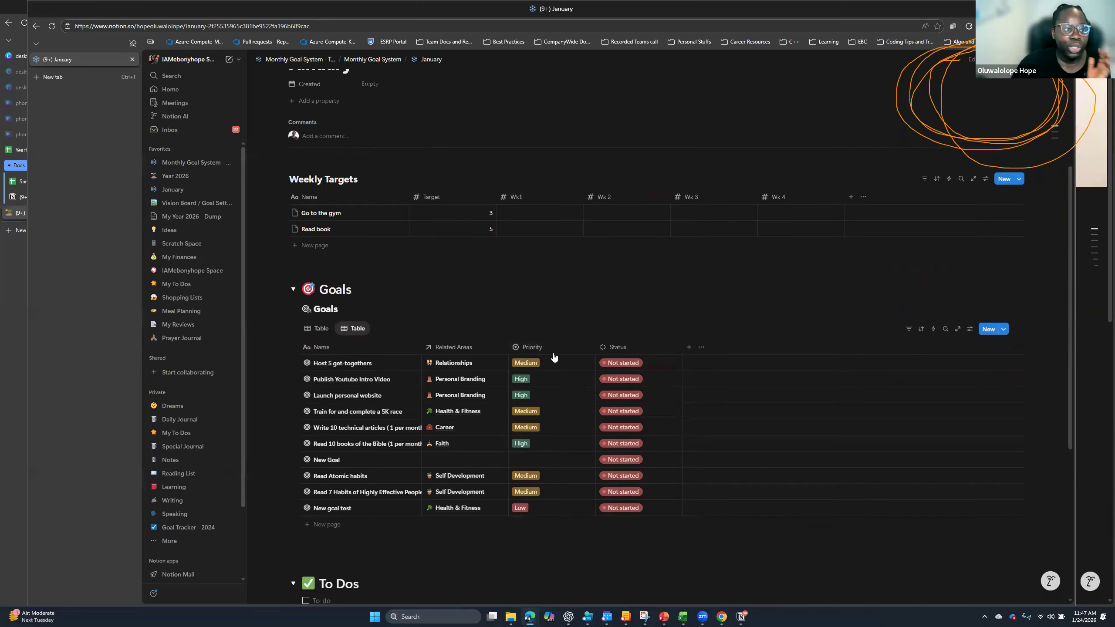
scroll(554, 356, up, 4)
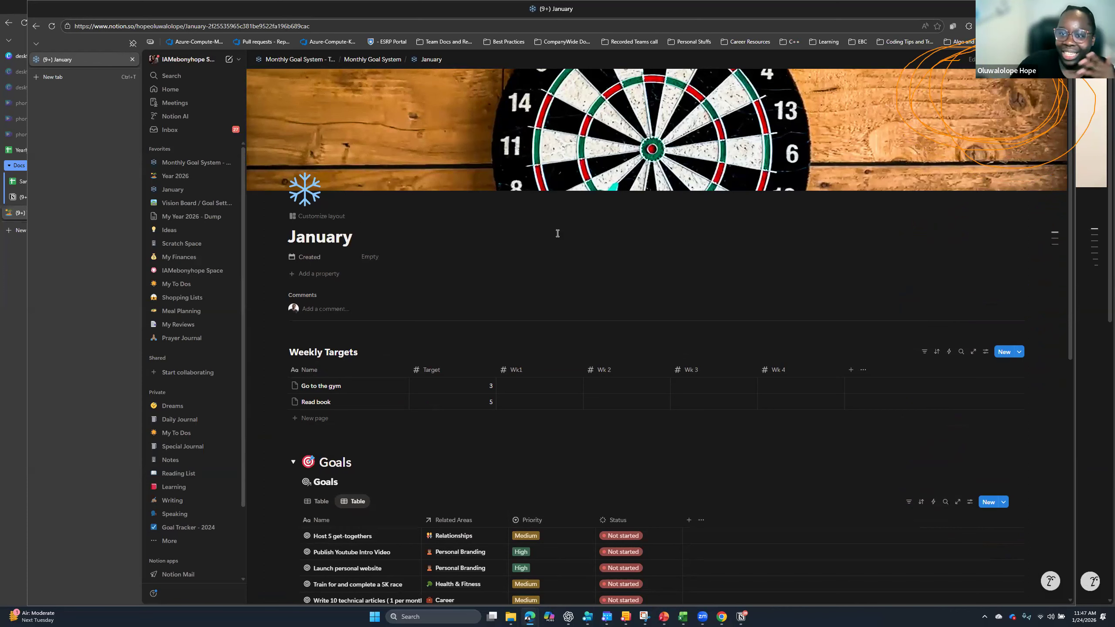
scroll(545, 224, down, 2)
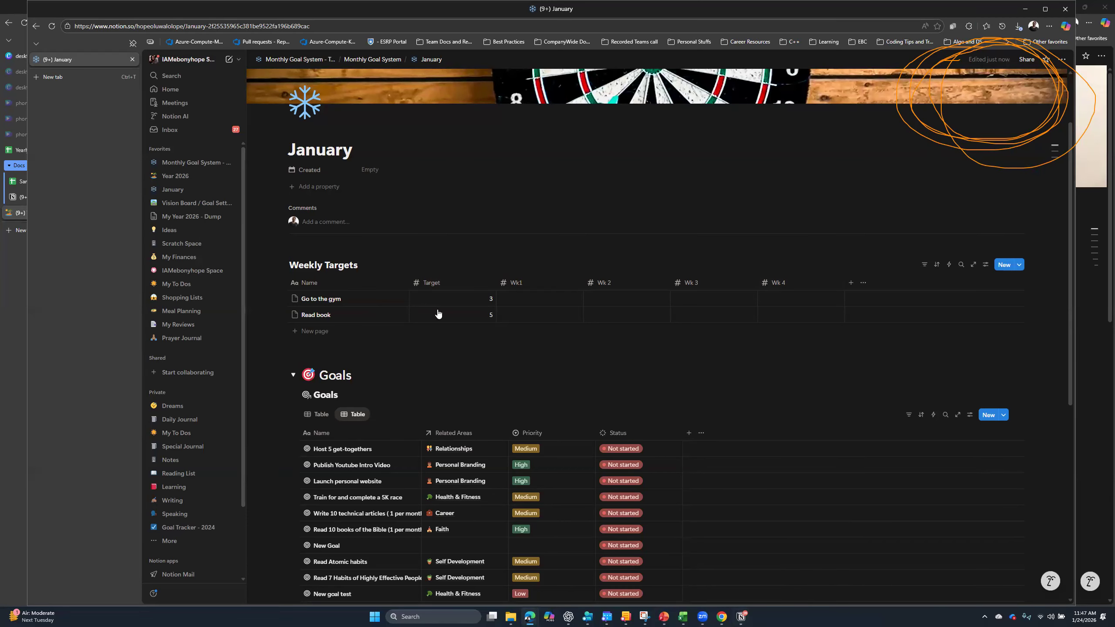
click(741, 616)
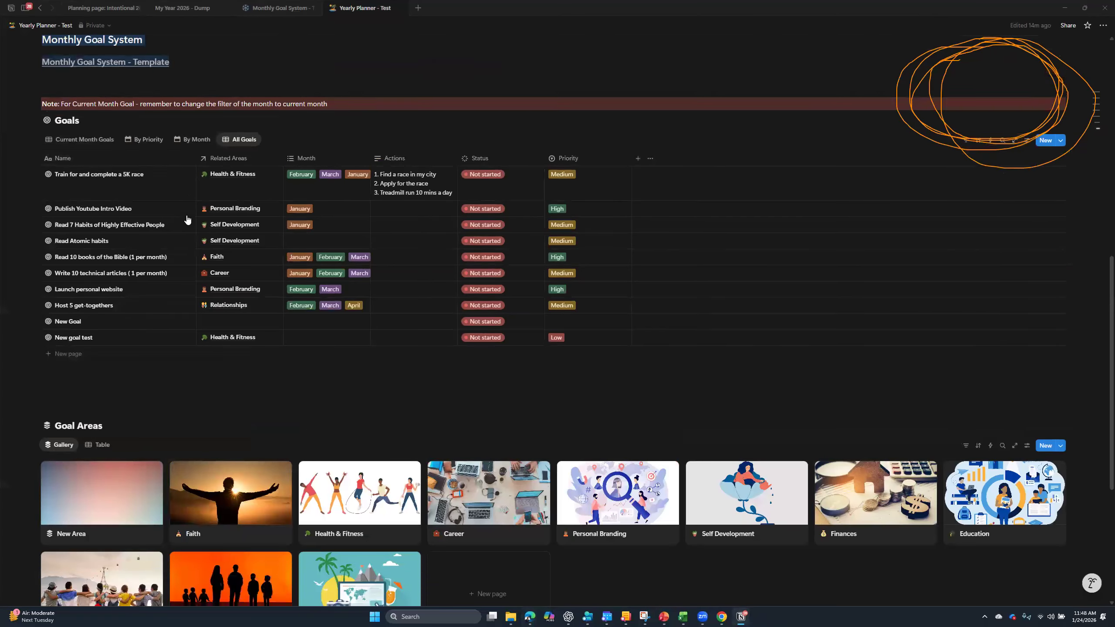
- Add an empty row to the Notable Dates table and open its date picker without choosing a date
scroll(72, 359, up, 10)
scroll(109, 403, down, 3)
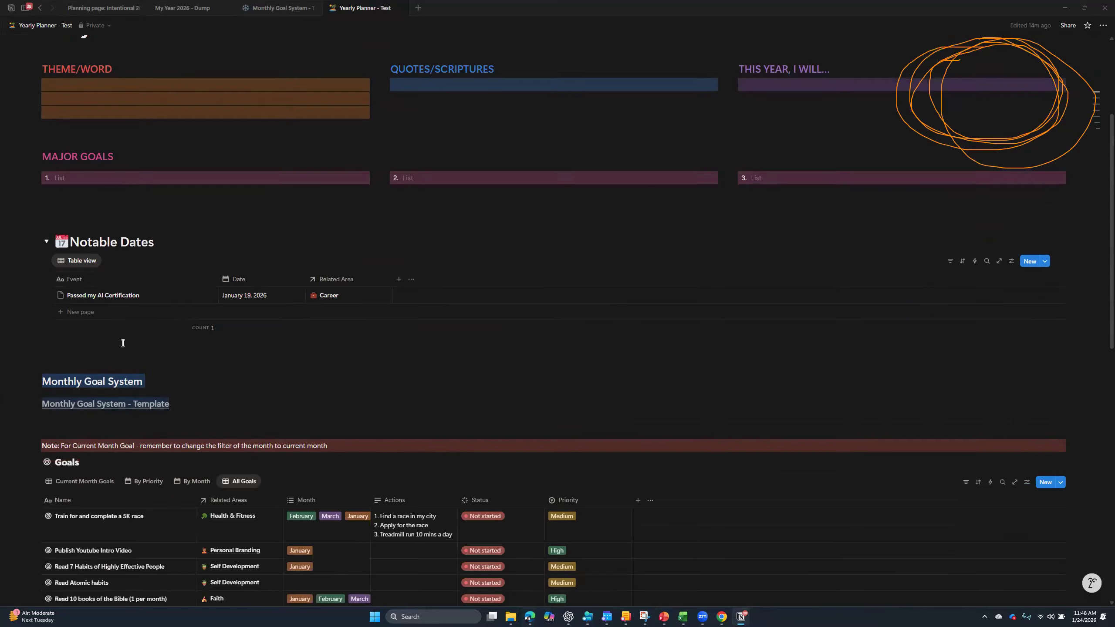
click(88, 311)
click(432, 374)
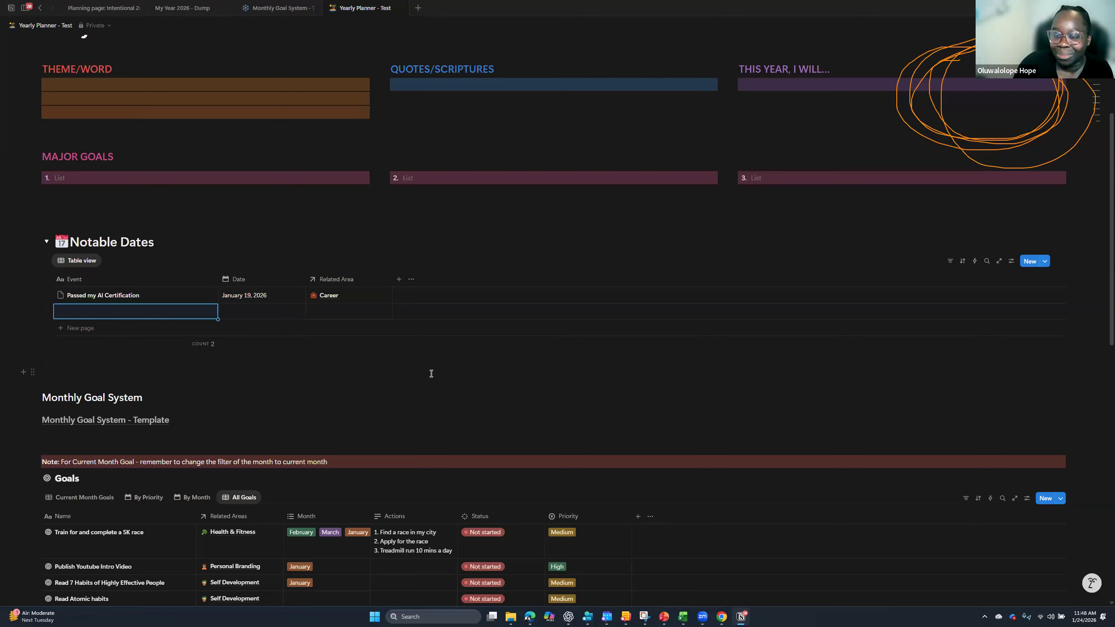
click(266, 314)
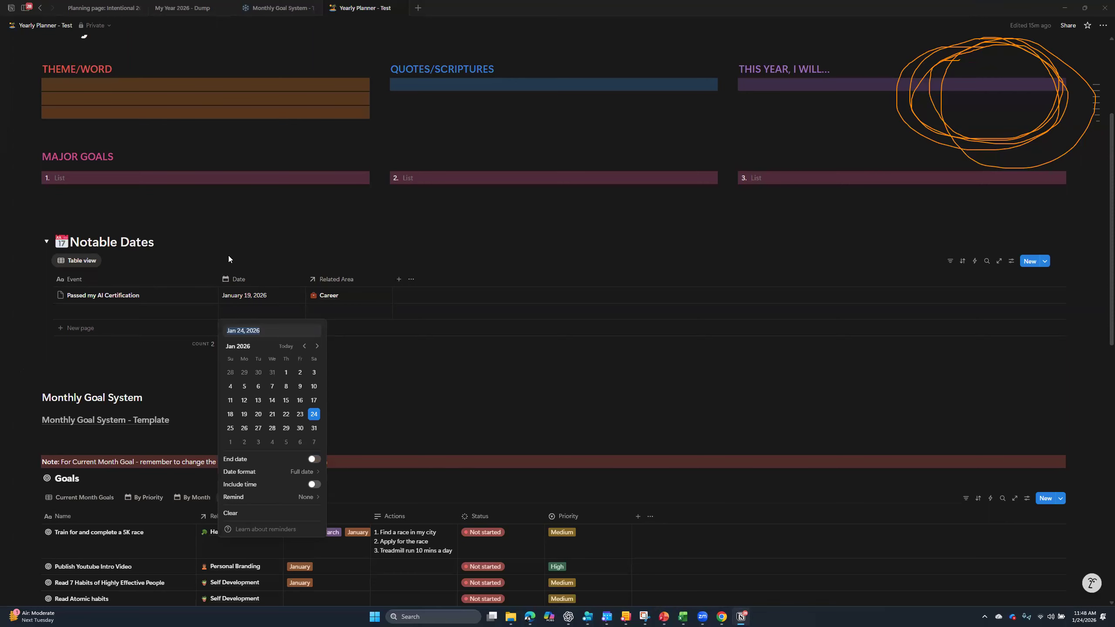
click(392, 376)
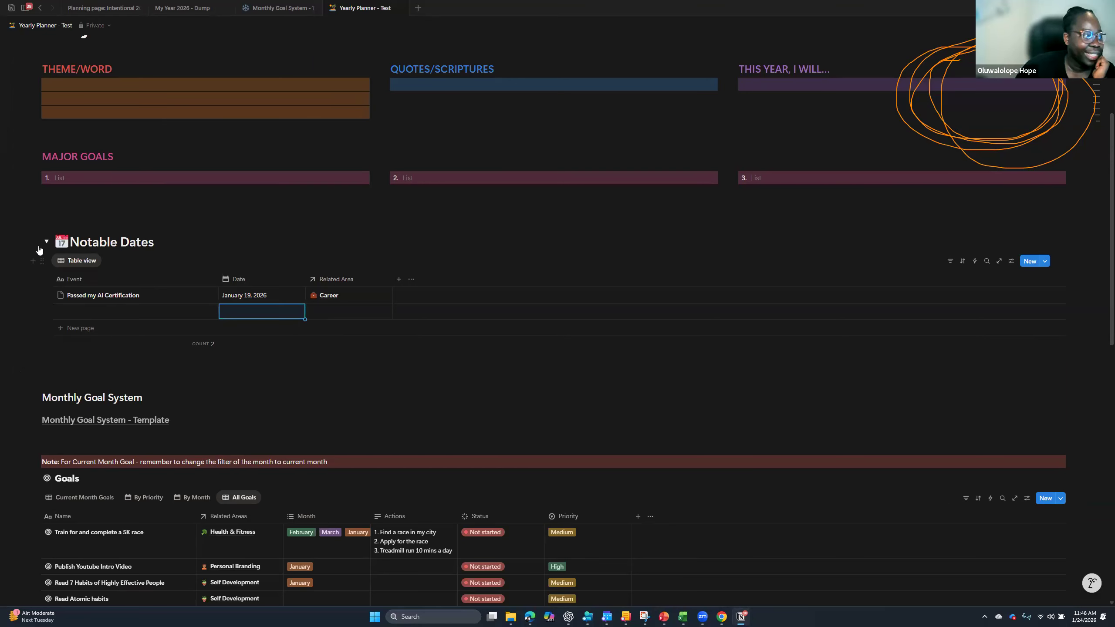
- Collapse the Notable Dates section on the Yearly Planner - Test page
click(47, 242)
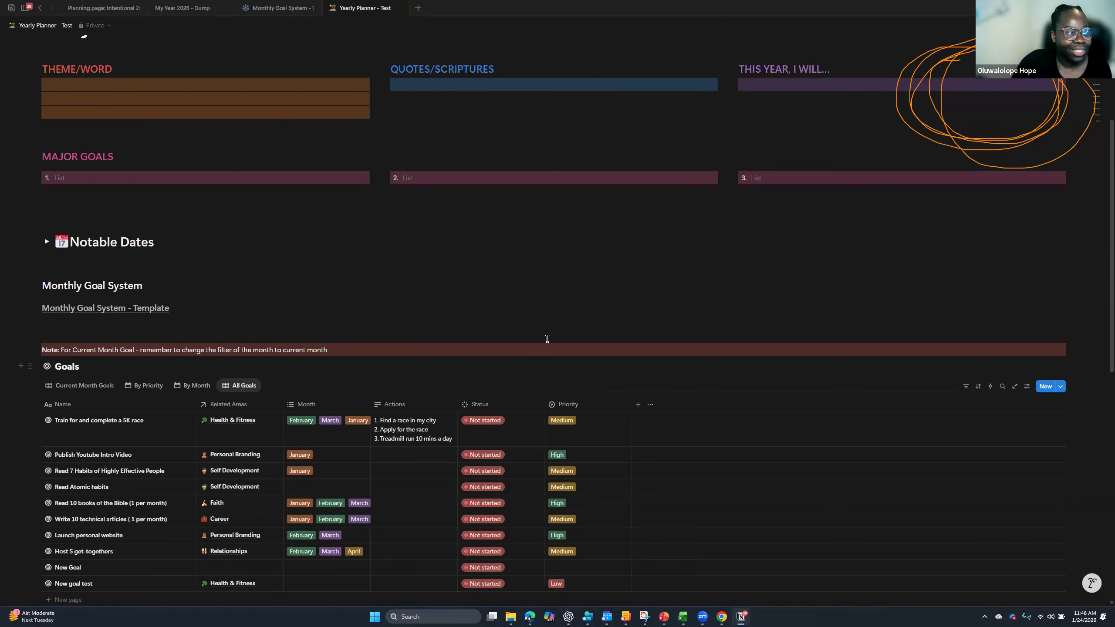
scroll(771, 299, up, 3)
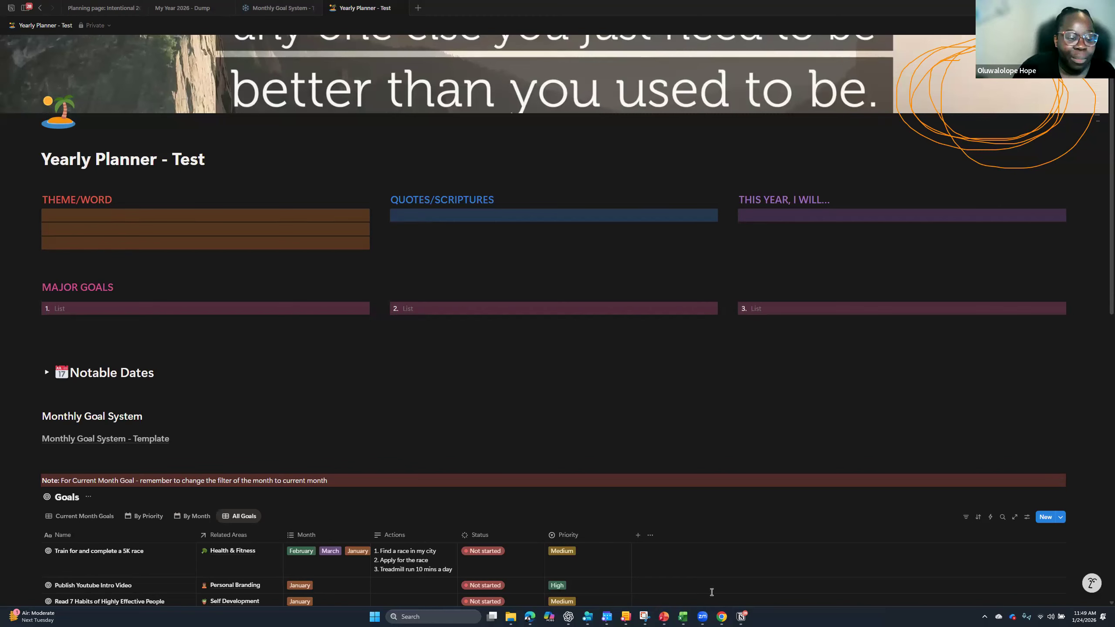
click(742, 617)
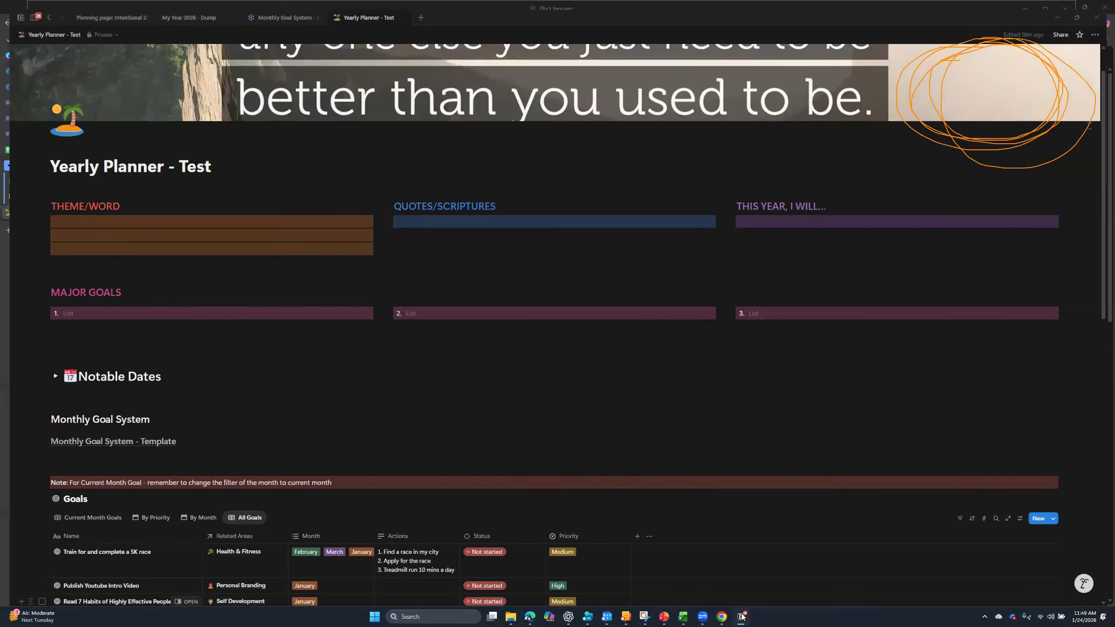
click(741, 617)
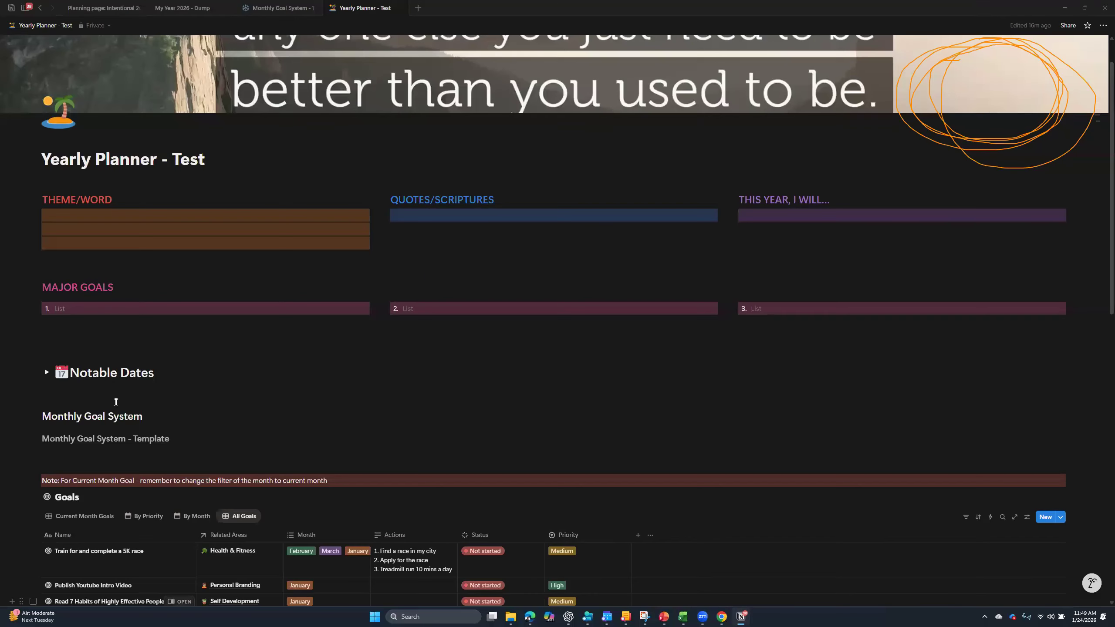
- Show the sidebar and search the full list of private pages for "Template"
click(26, 9)
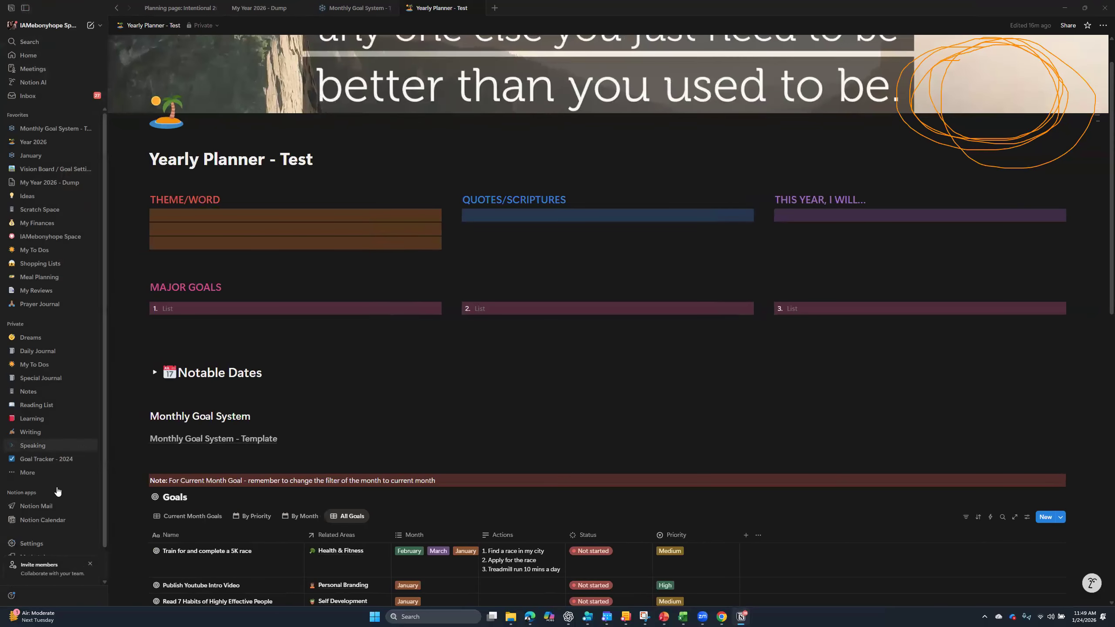
scroll(34, 466, down, 1)
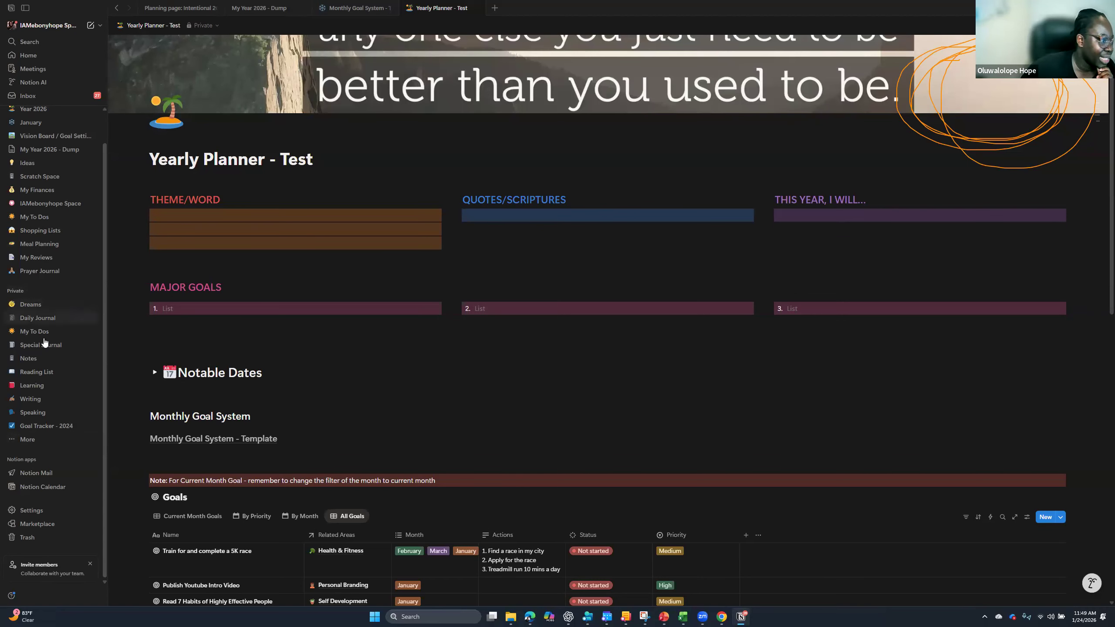
scroll(47, 210, up, 1)
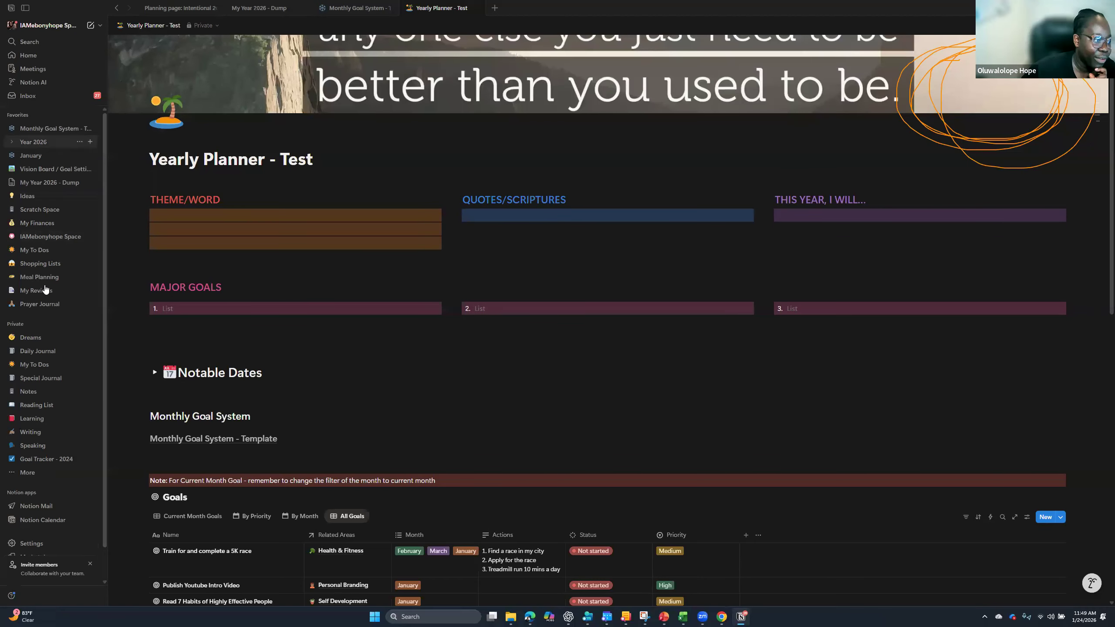
scroll(28, 322, down, 1)
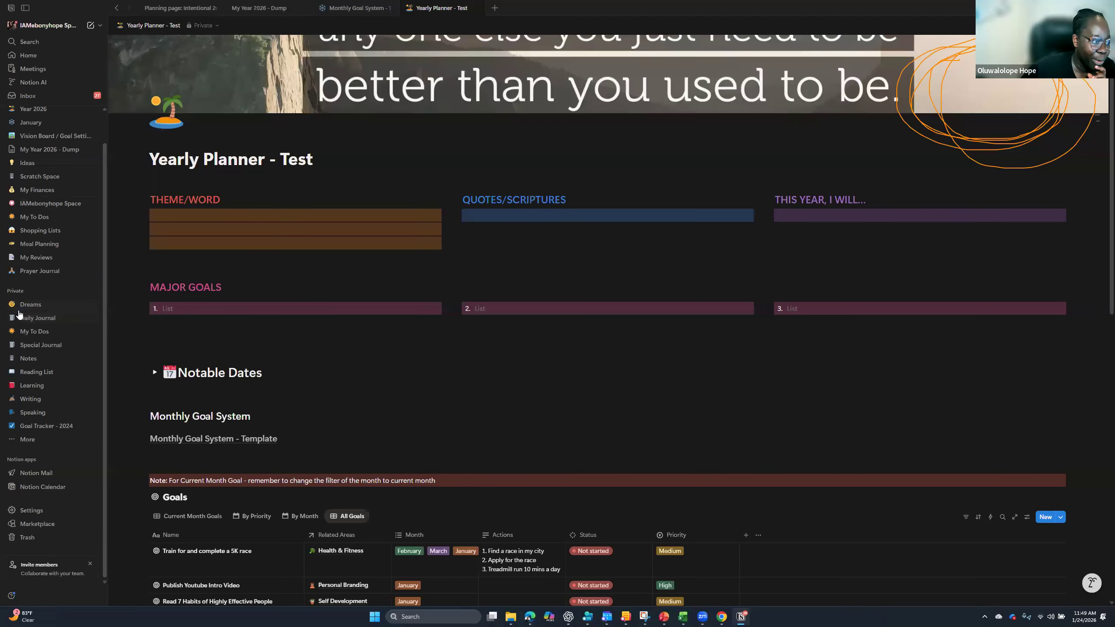
click(29, 440)
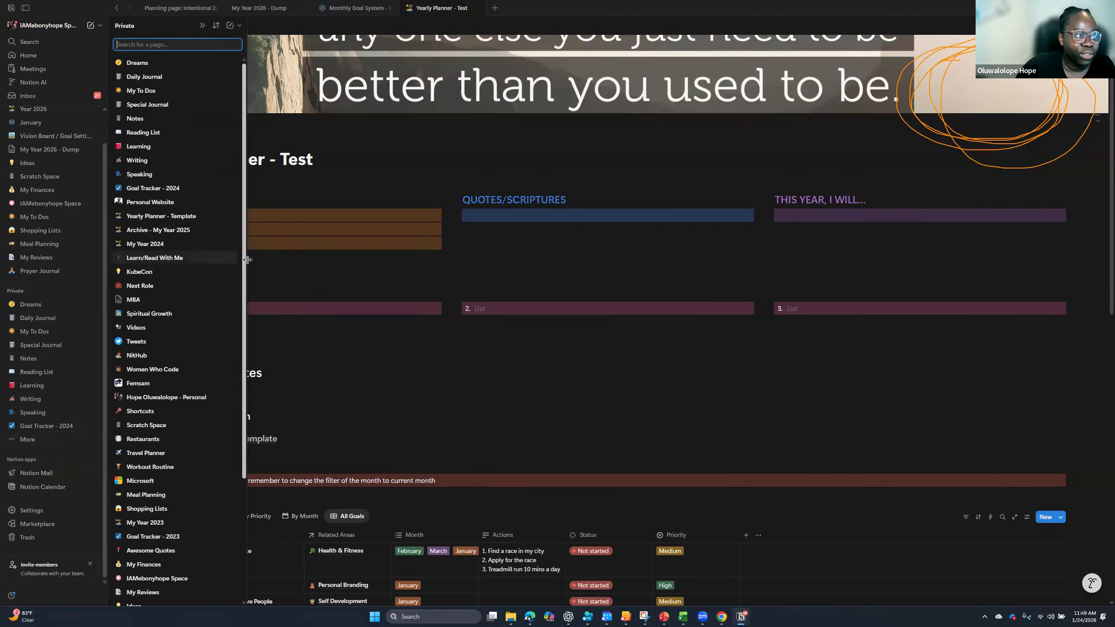
text(Template)
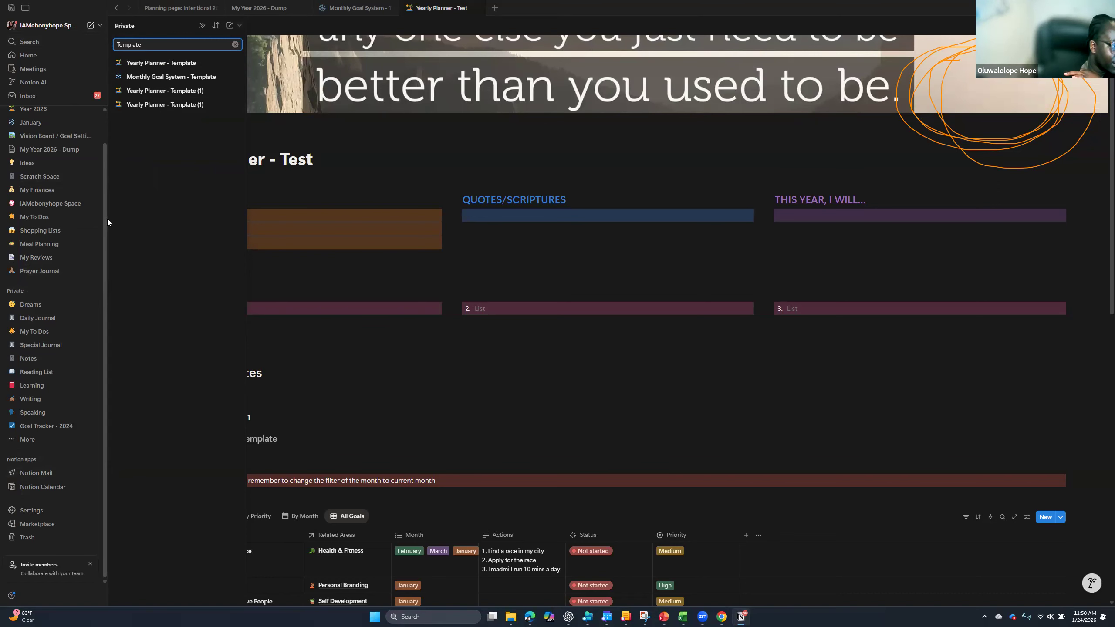
- Widen the sidebar, reopen the full list of private pages, and close it again
drag(107, 220, 439, 239)
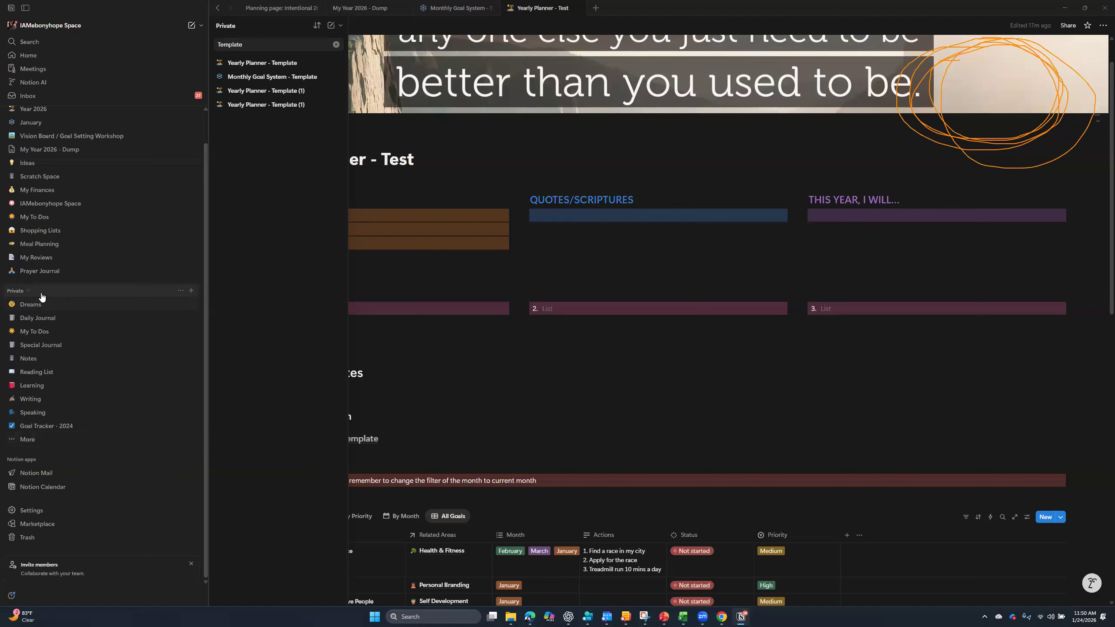
click(42, 447)
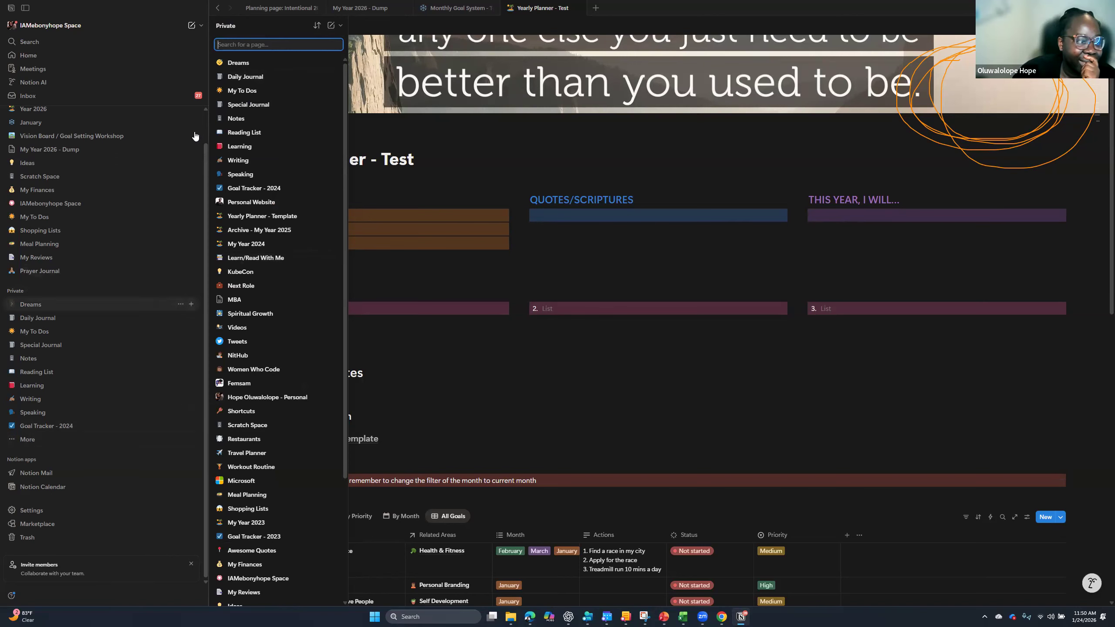
click(443, 132)
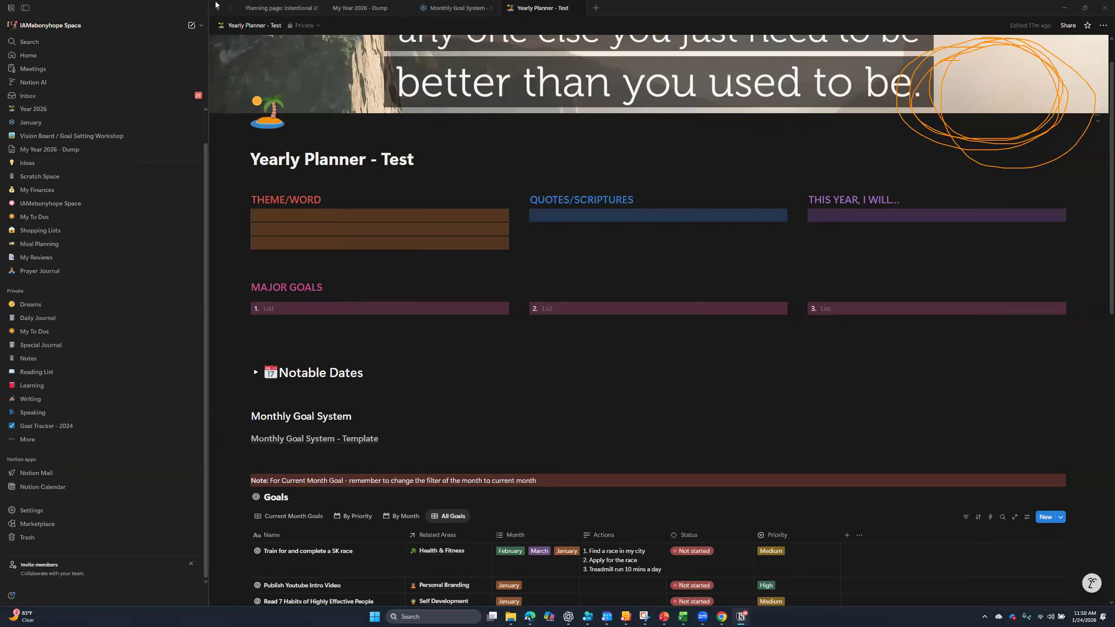
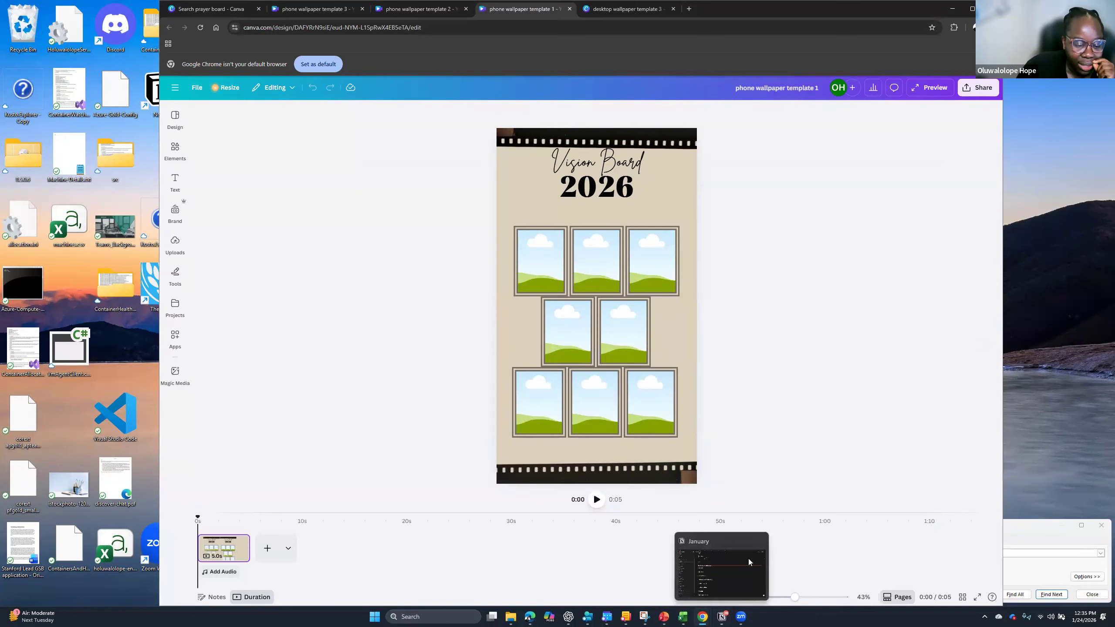
- Switch to the Vision Board Templates slide in PowerPoint and open the linked desktop wallpaper template 1 in the Canva editor
click(664, 617)
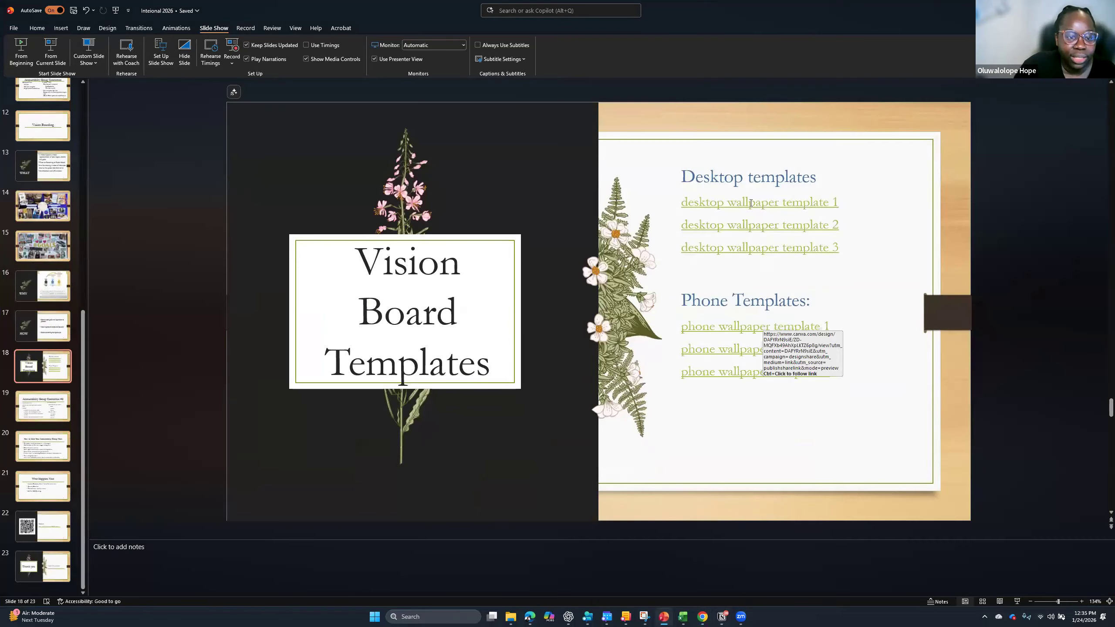
ctrl+click(739, 207)
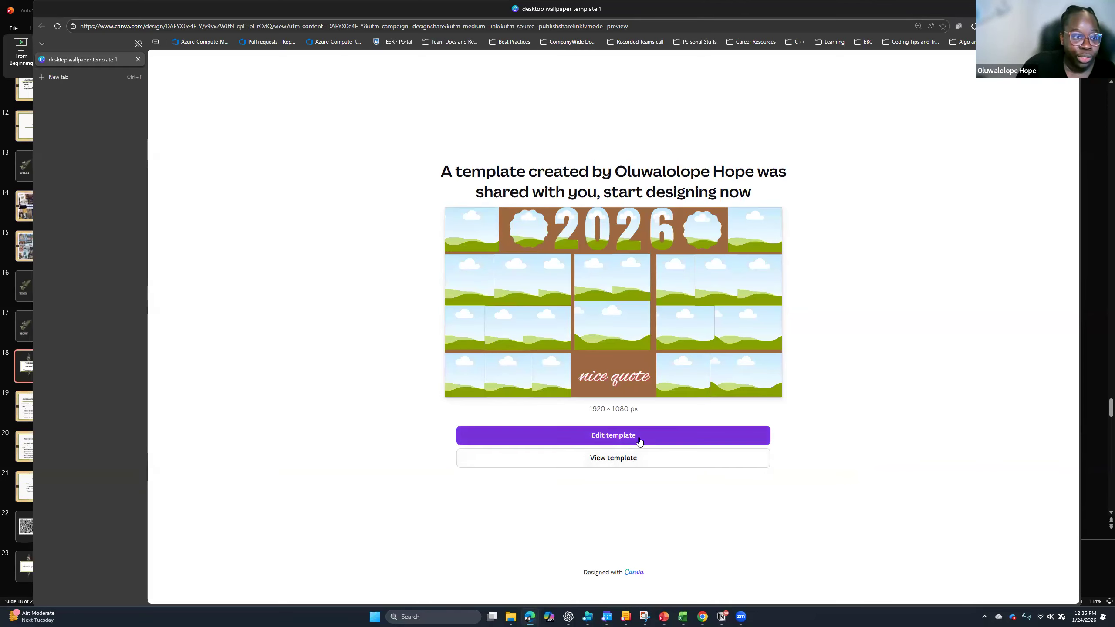
click(619, 463)
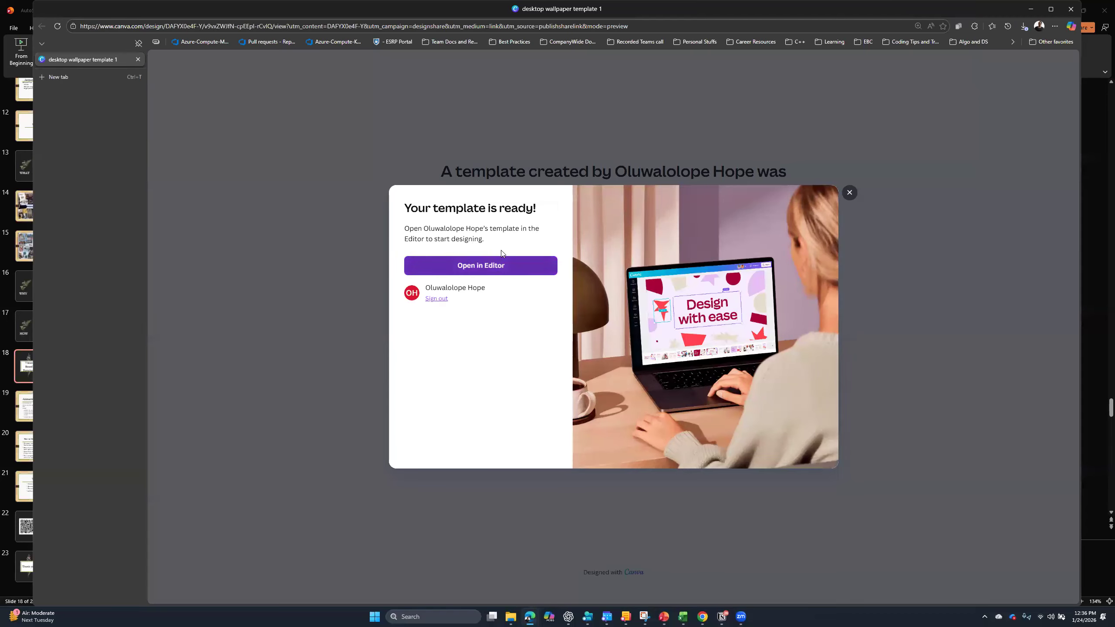
click(501, 263)
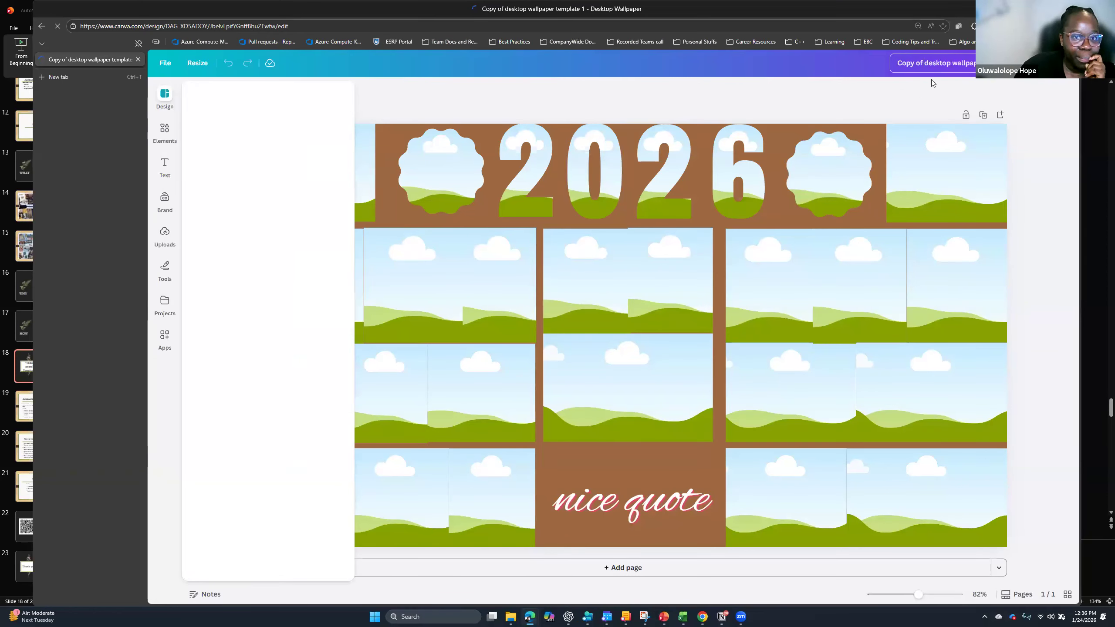
- Go back to the shared template page, reopen desktop wallpaper template 1 for editing, and look through its Elements and Design options
key(alt+Left)
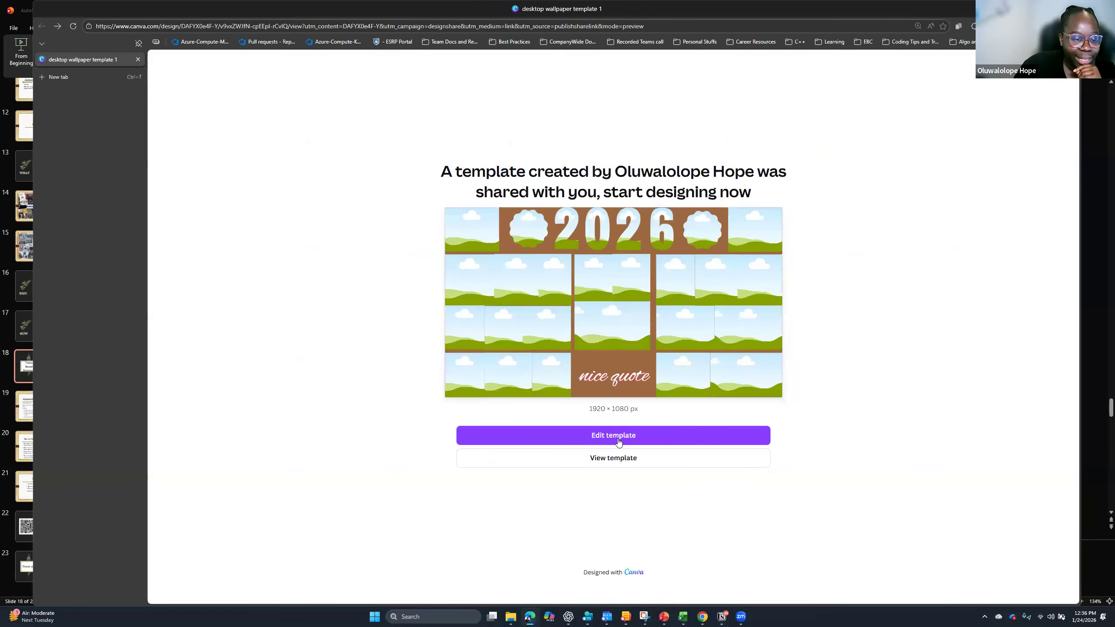
click(619, 442)
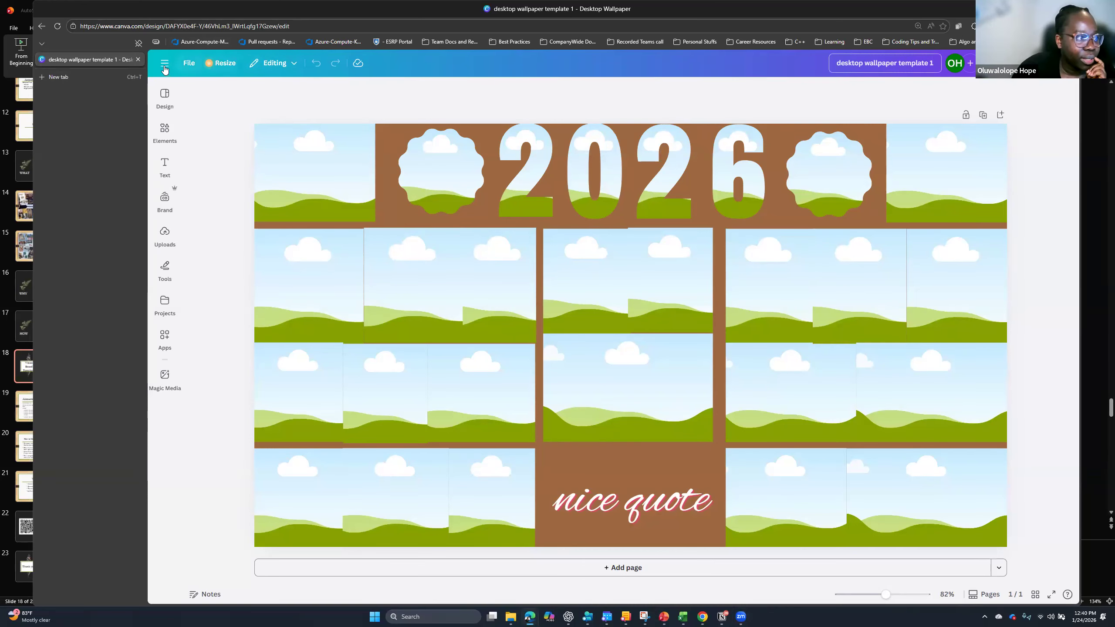
click(165, 106)
click(167, 141)
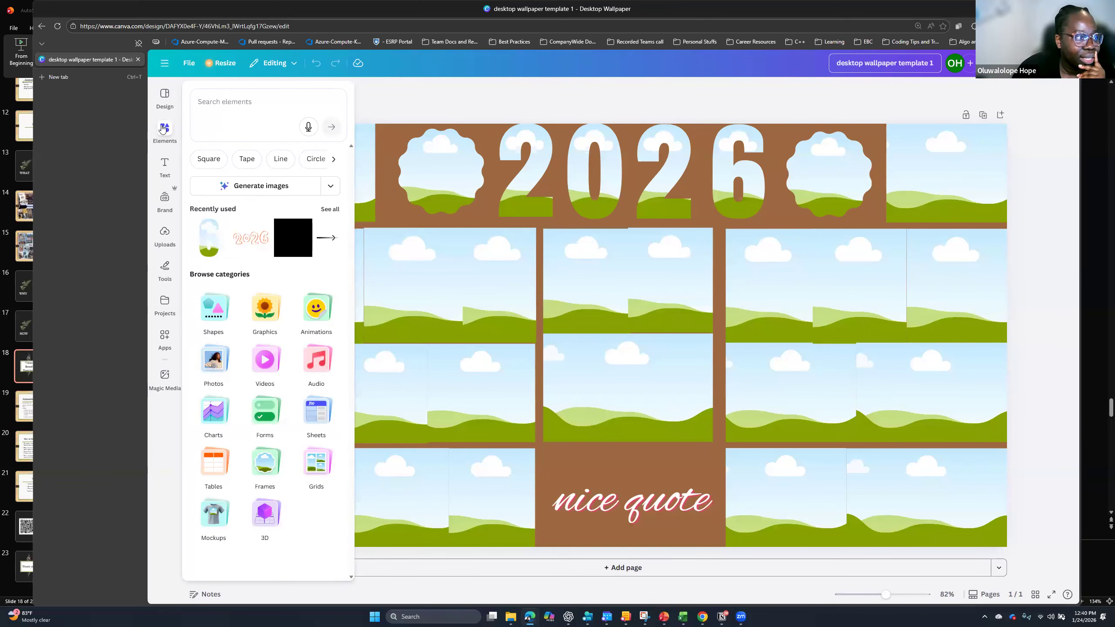
click(160, 95)
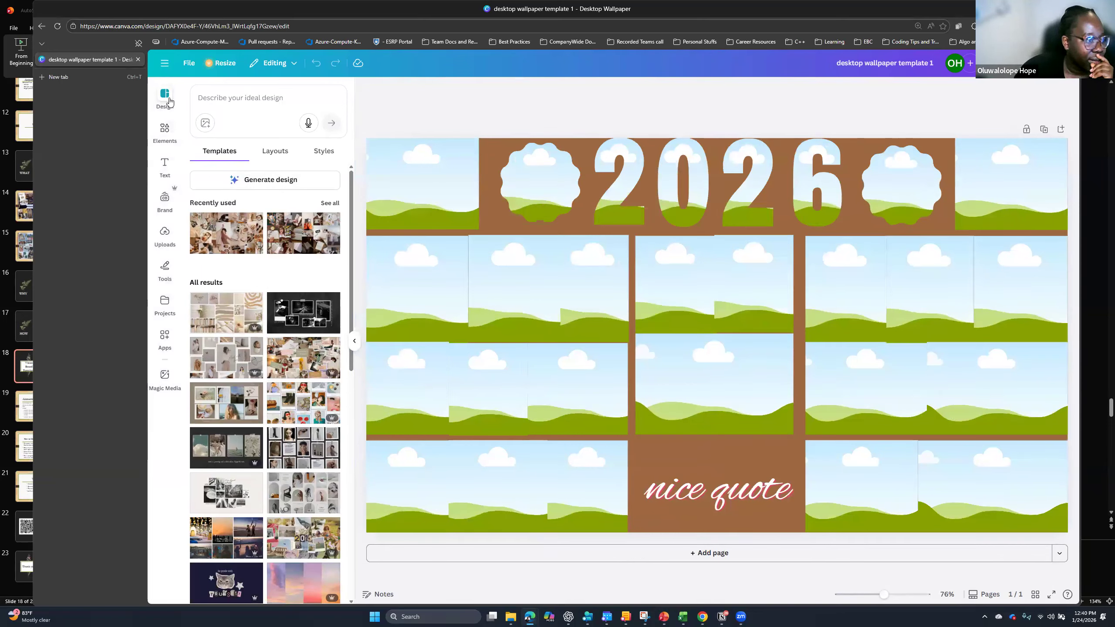
- Return to the PowerPoint slide, follow the phone wallpaper template 2 link, and start editing that template
click(663, 617)
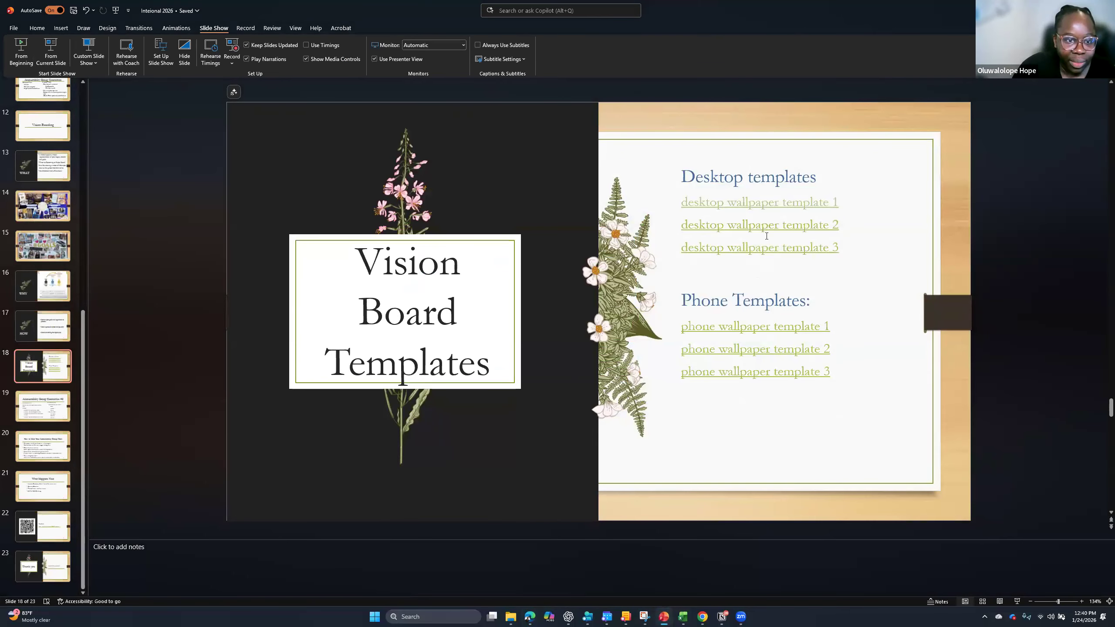
click(752, 349)
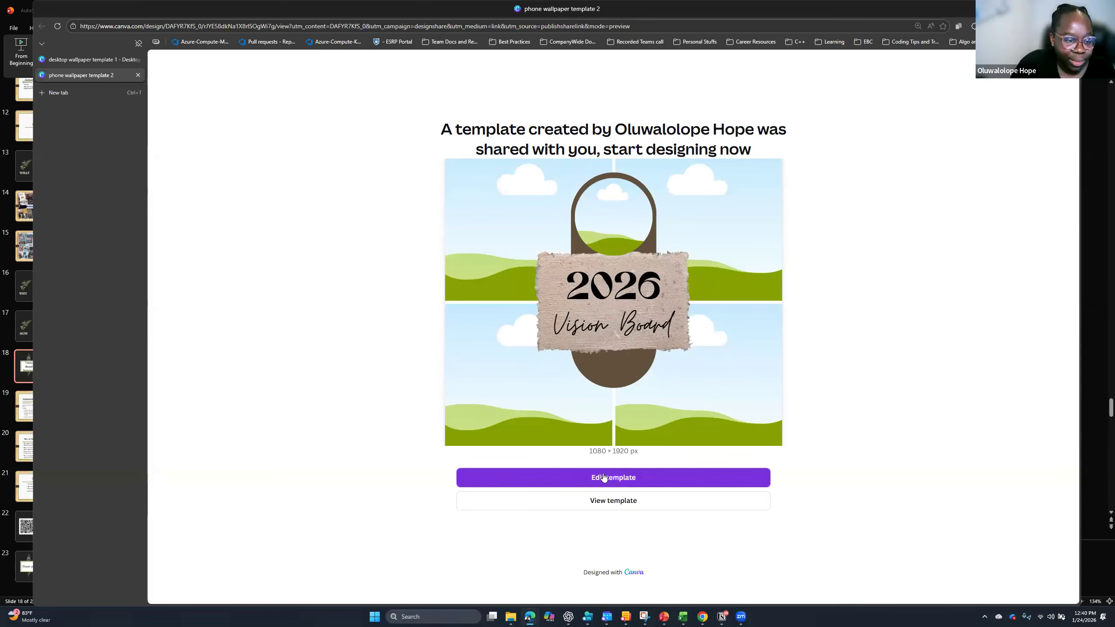
click(601, 505)
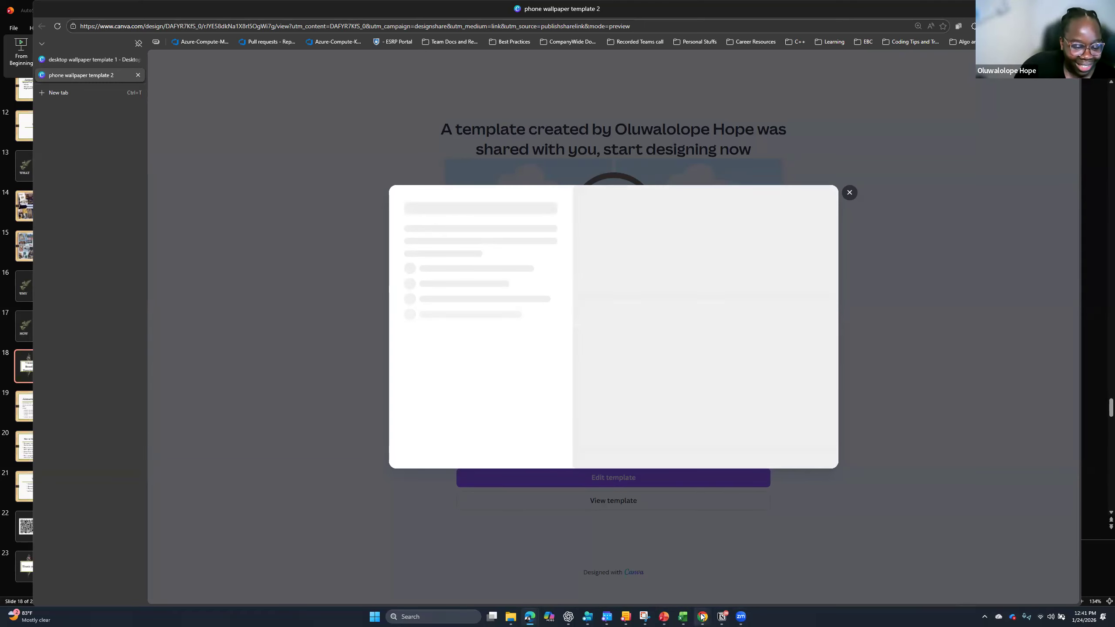
- Copy the phone wallpaper template 2 link from the PowerPoint slide and switch to the Chrome window showing phone wallpaper template 1
click(667, 616)
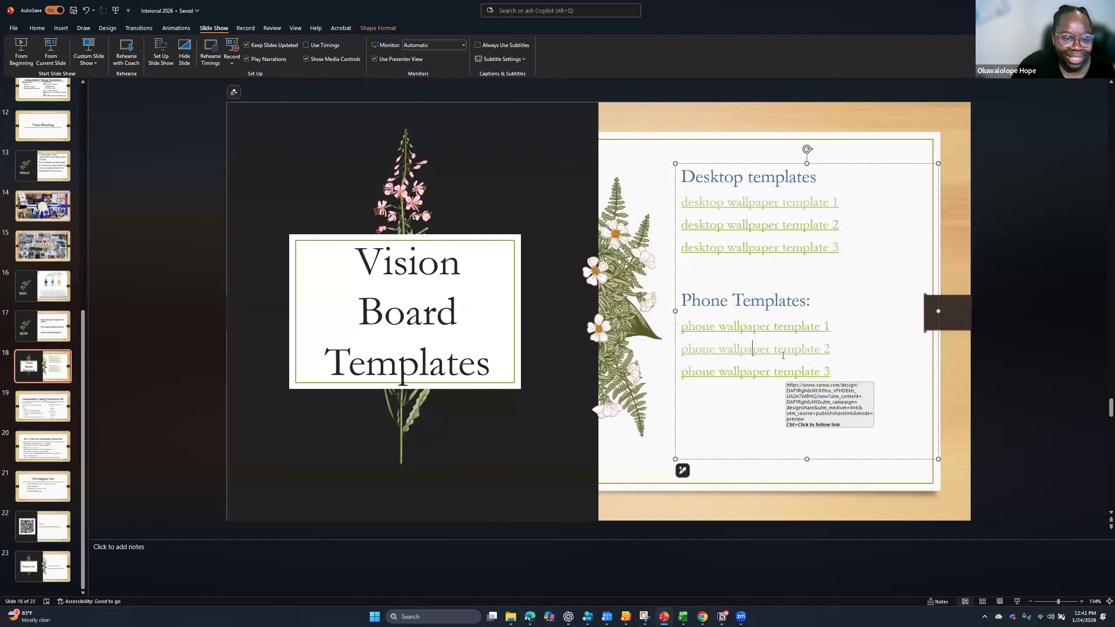
right_click(794, 363)
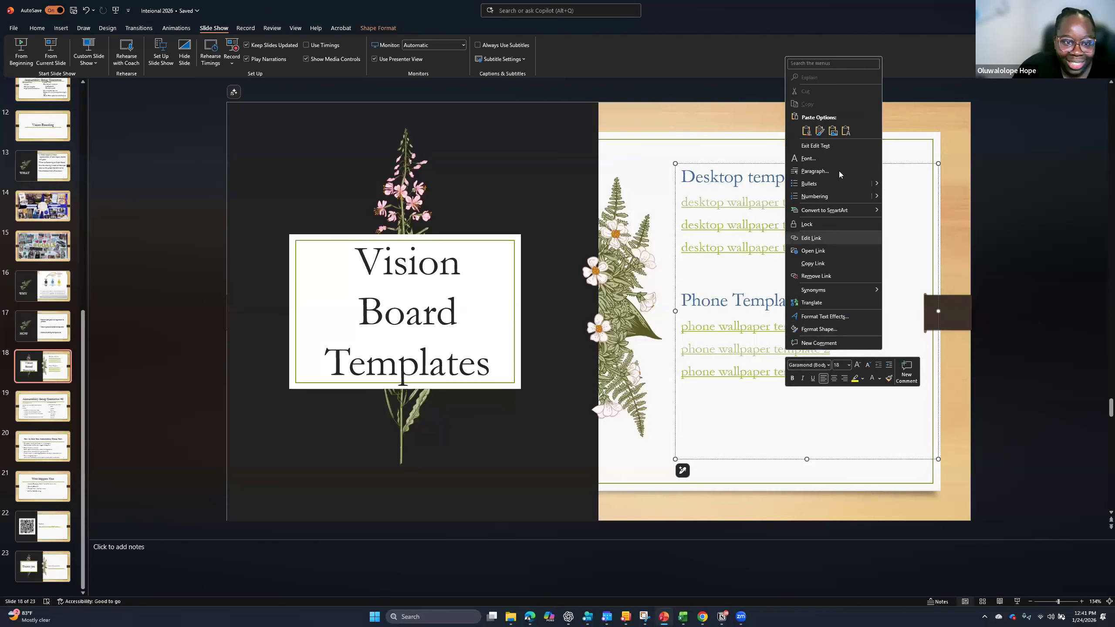
click(820, 265)
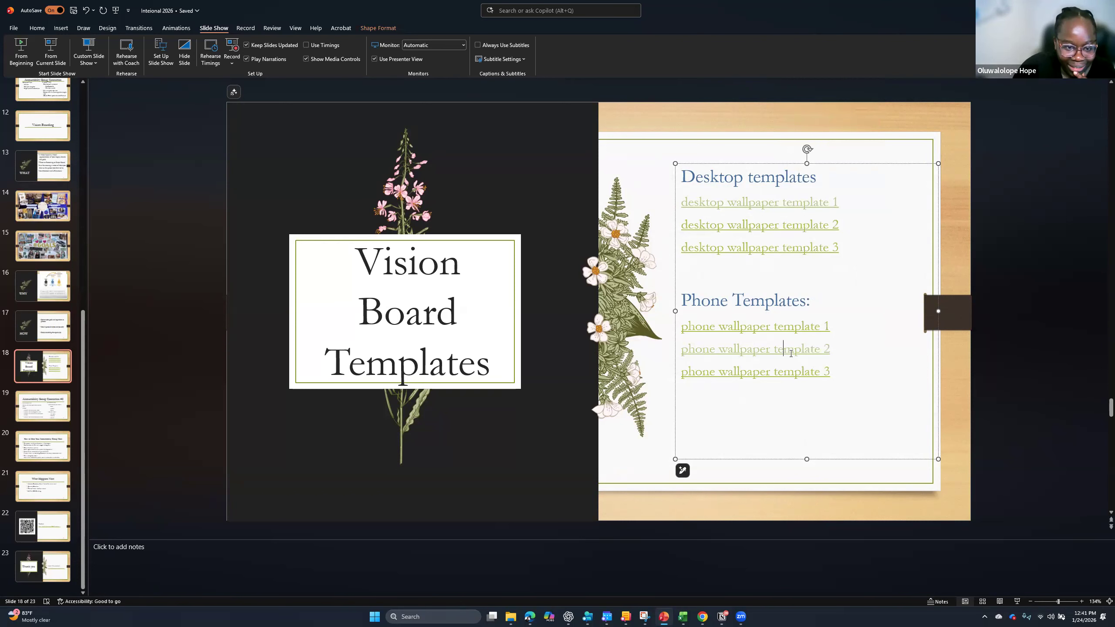
right_click(790, 349)
click(816, 277)
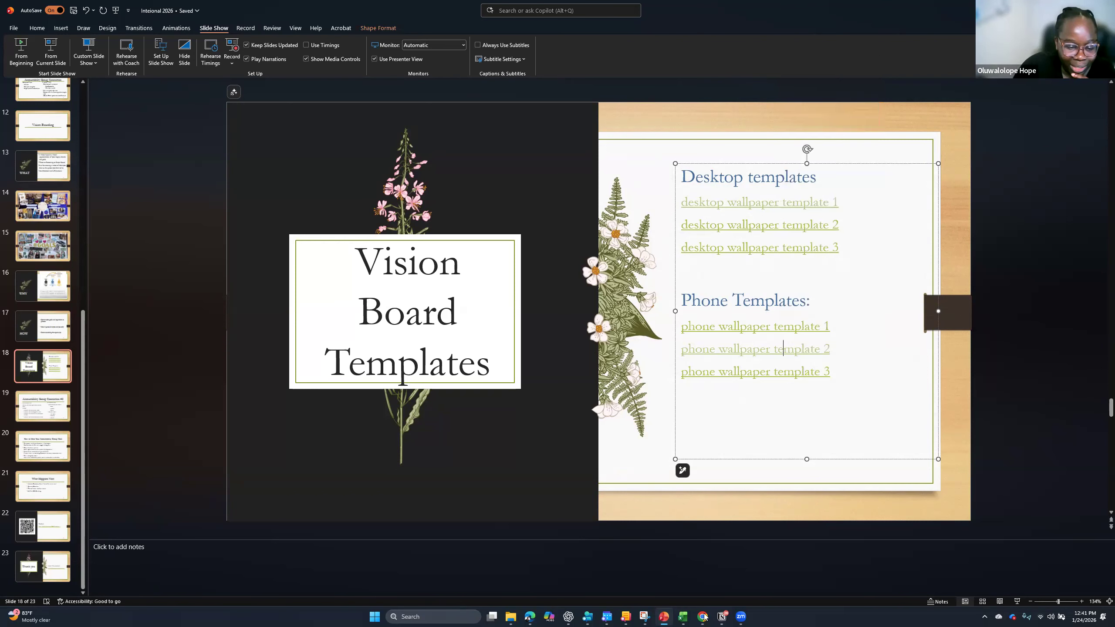
click(708, 617)
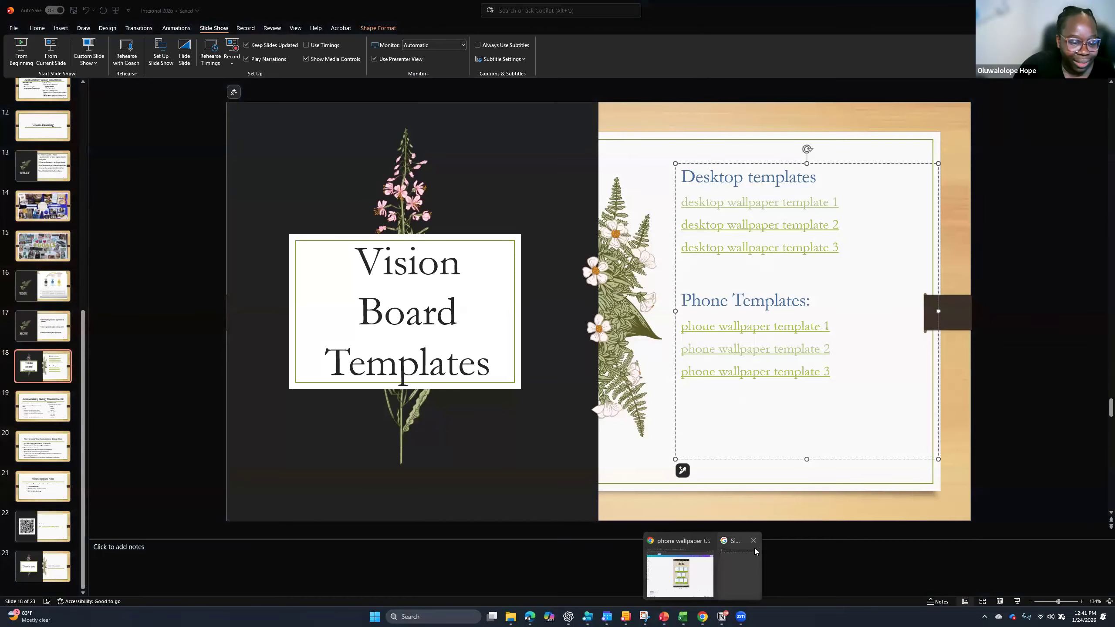
click(709, 573)
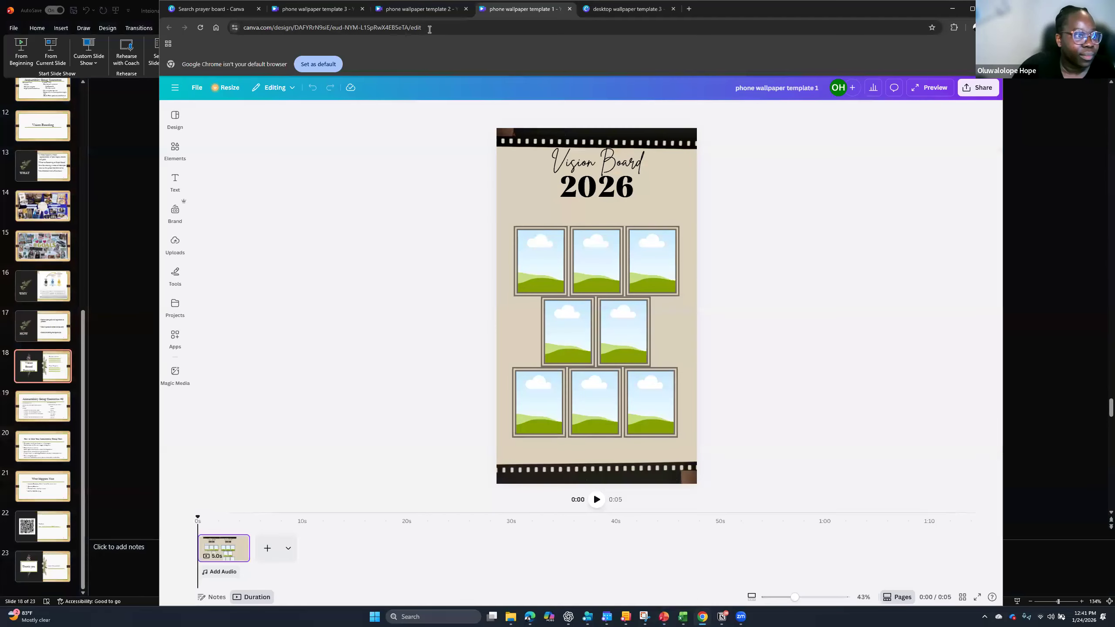
- Load the copied phone wallpaper template 2 link in Chrome, open the template in the Canva editor, and maximize the window
click(431, 28)
text(canva.com/design/DAFYR7KfS_0/rJYE58dkNa1X8rl5OgWi7g/view?utm_content=DAFYR7KfS_0&utm_campaign=designshare&utm_medium=link&utm_source=publishsharelink&mode=preview)
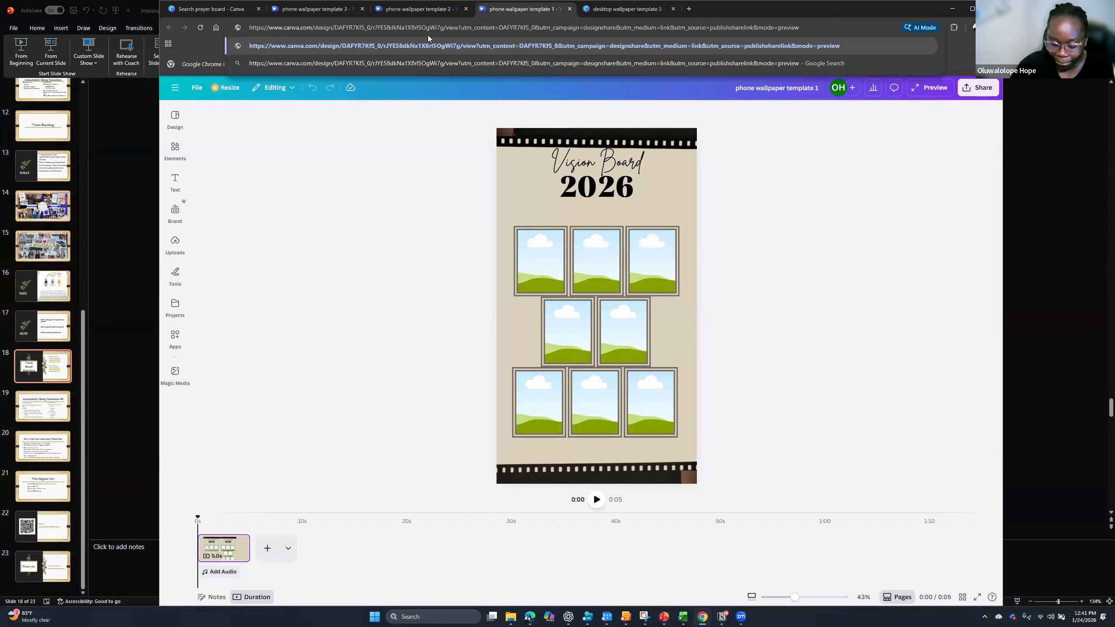
key(Return)
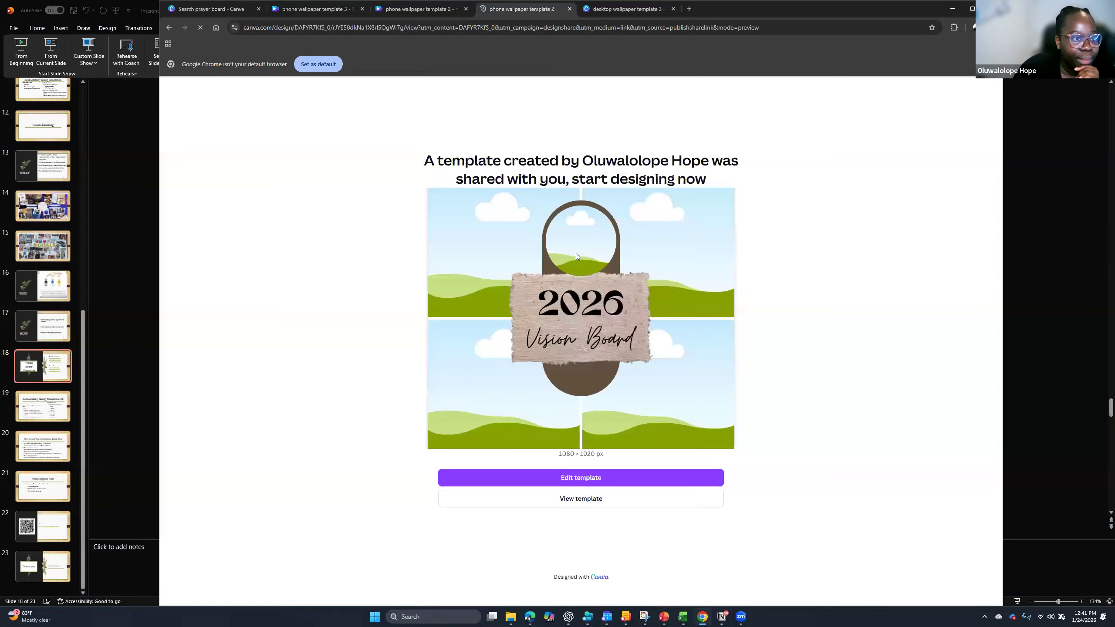
click(590, 499)
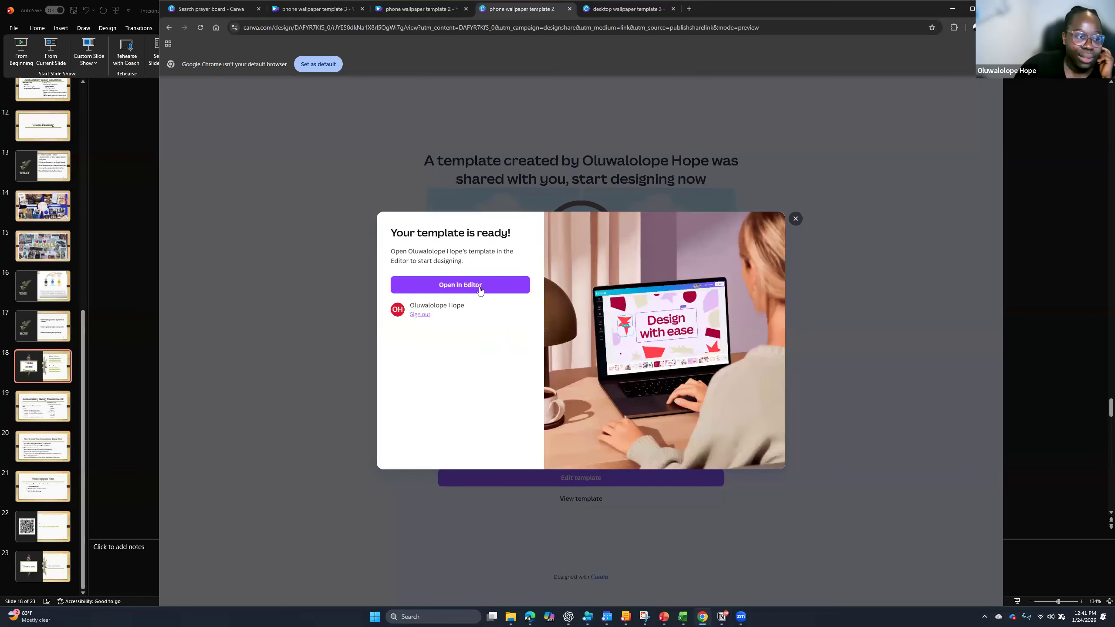
click(480, 285)
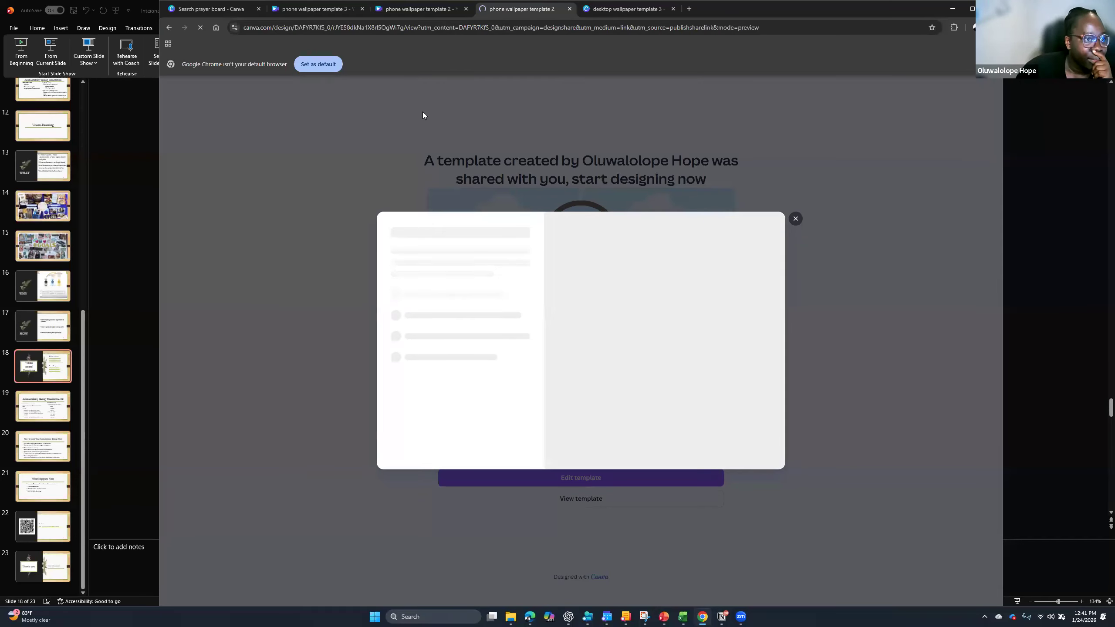
click(972, 8)
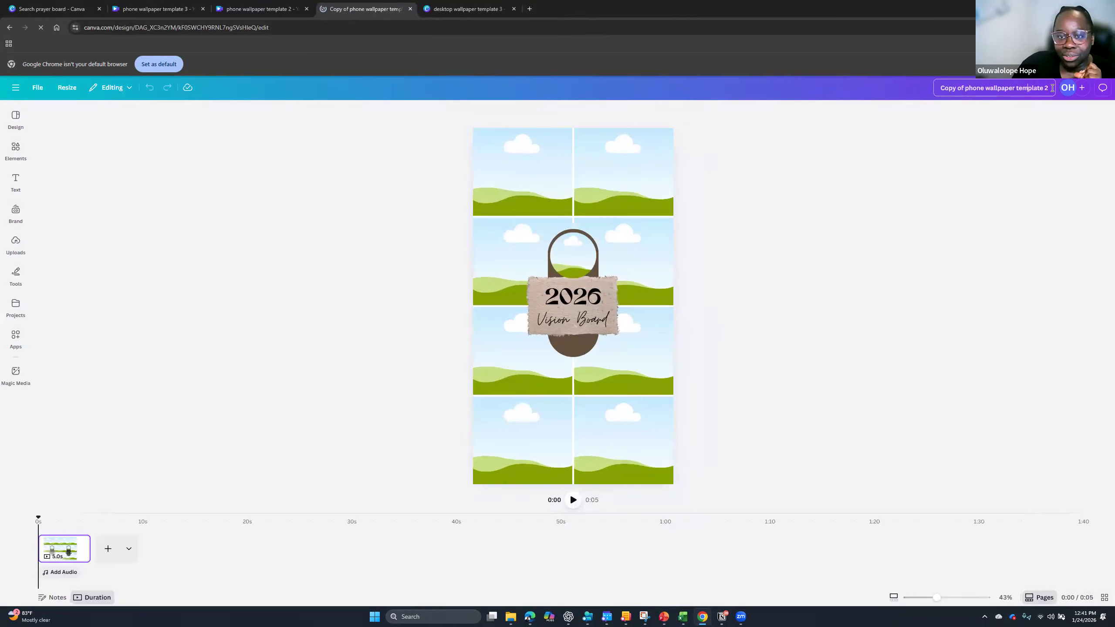
- Rename the copied phone wallpaper design as "Vision Board 2026 - Phone"
click(926, 89)
text(Vision)
key(BackSpace)
key(BackSpace)
text(sion)
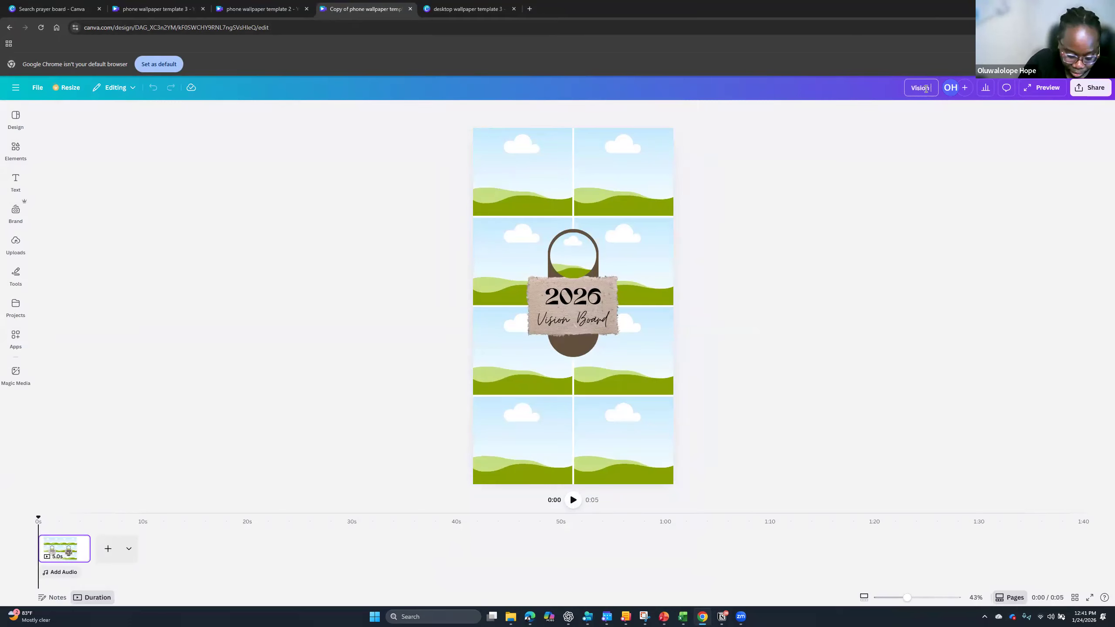
text( Board 2026)
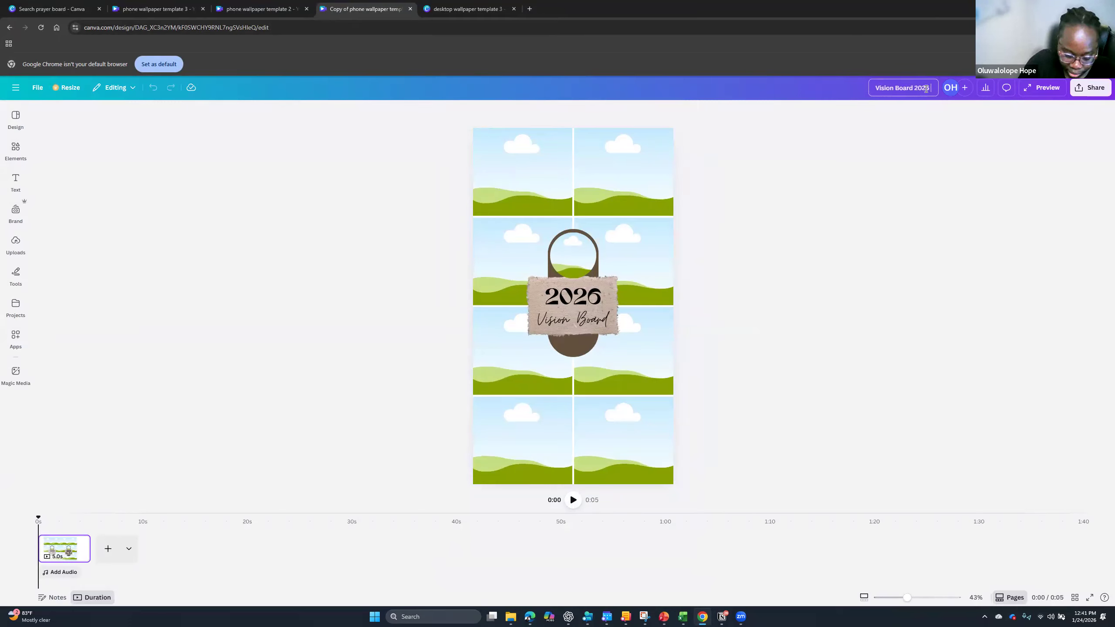
text( - Phone)
key(Return)
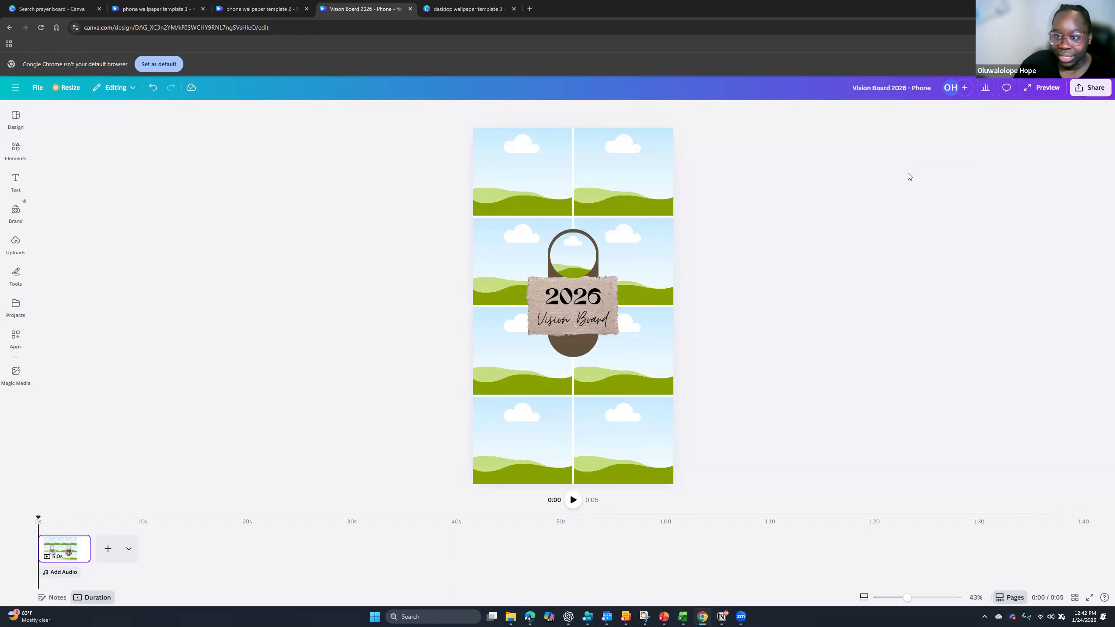
- Look over the suggested design templates and the download options for sharing the phone wallpaper, without exporting it
click(15, 117)
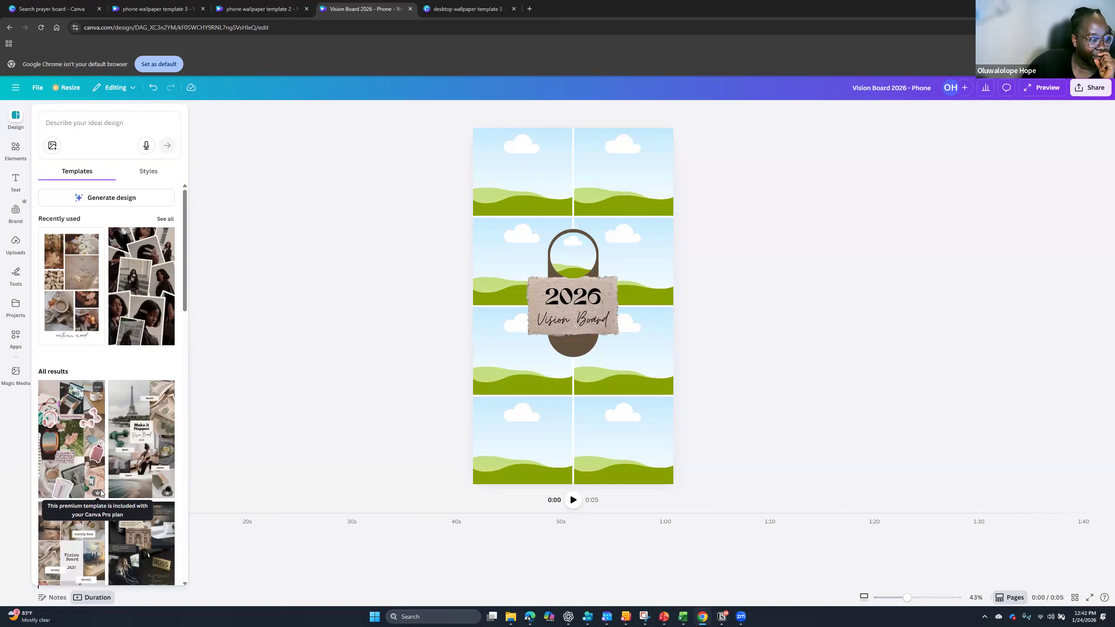
click(15, 118)
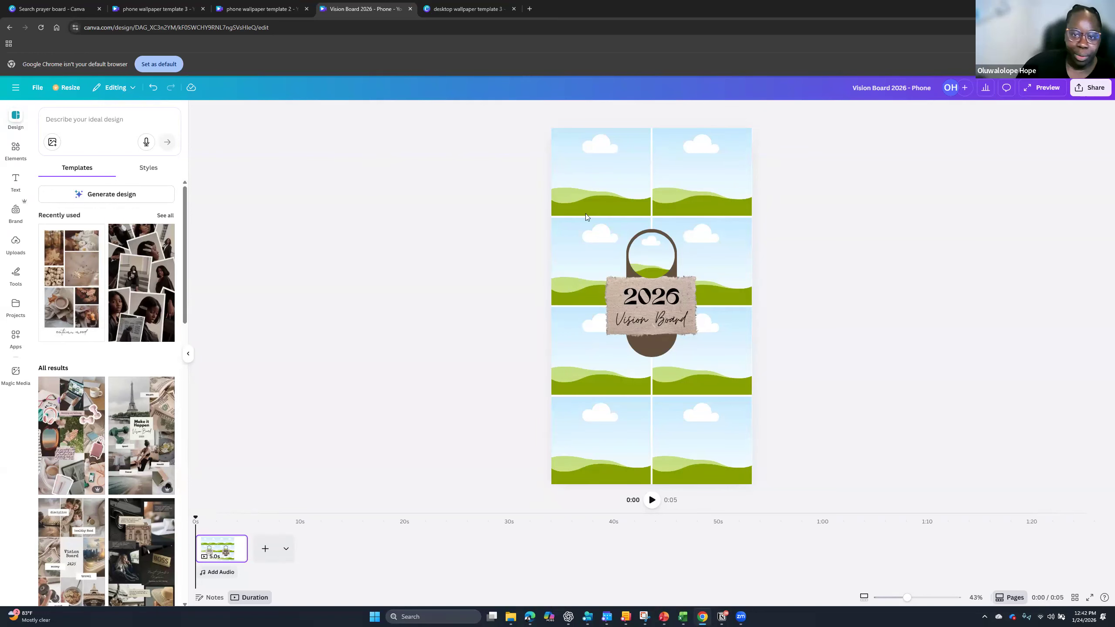
click(1090, 88)
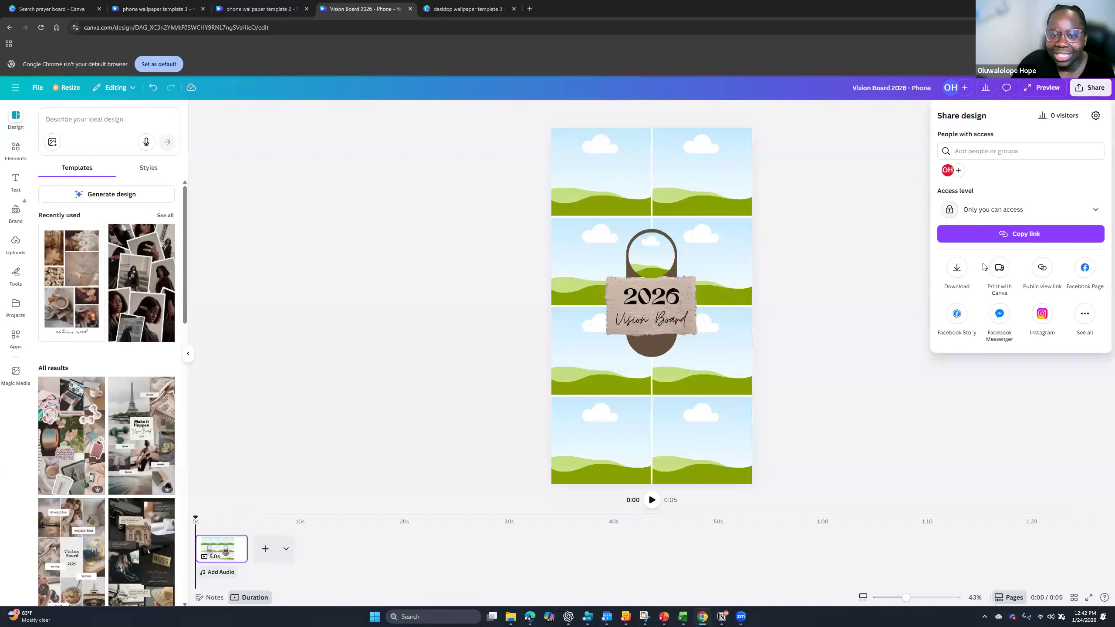
click(956, 267)
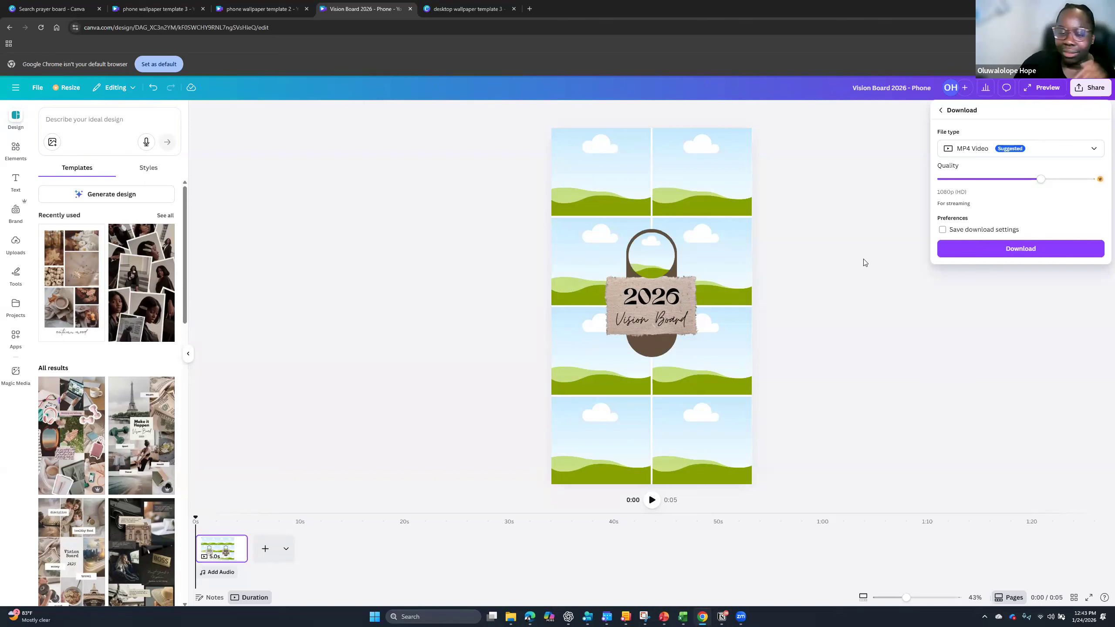
click(941, 114)
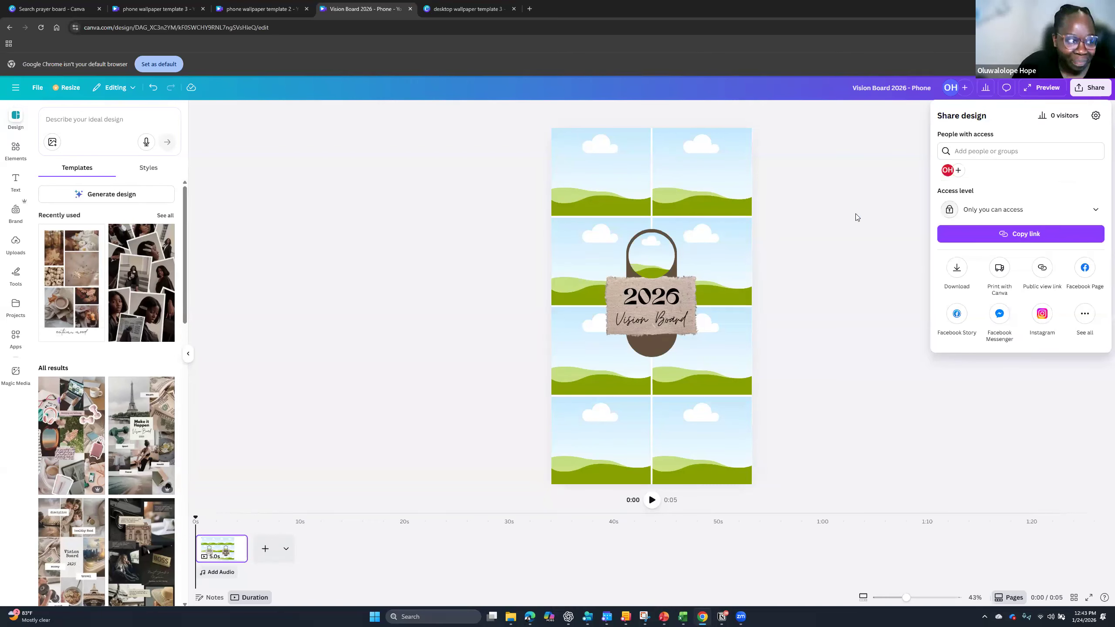
click(544, 267)
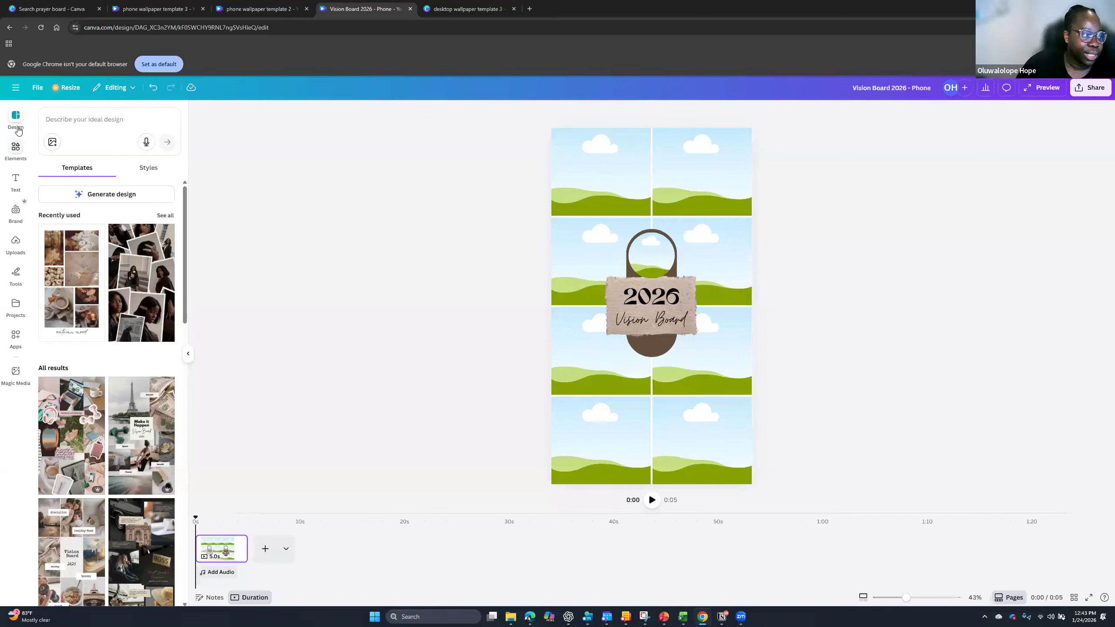
- Search the design templates for "Vision board" and browse through the results for alternative layouts
click(119, 119)
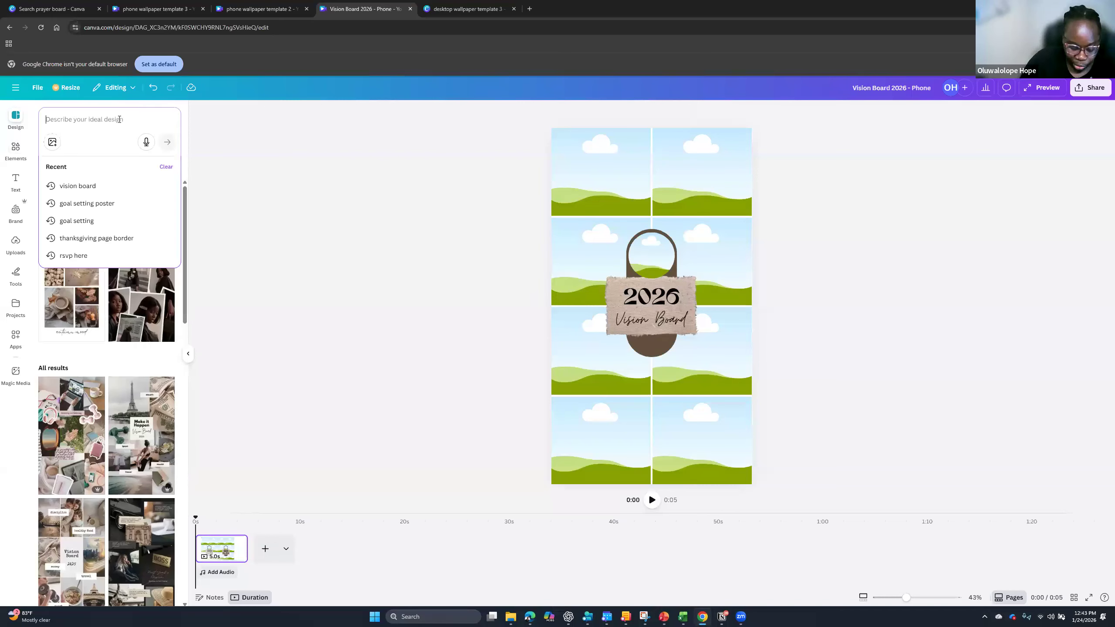
text(Vision board)
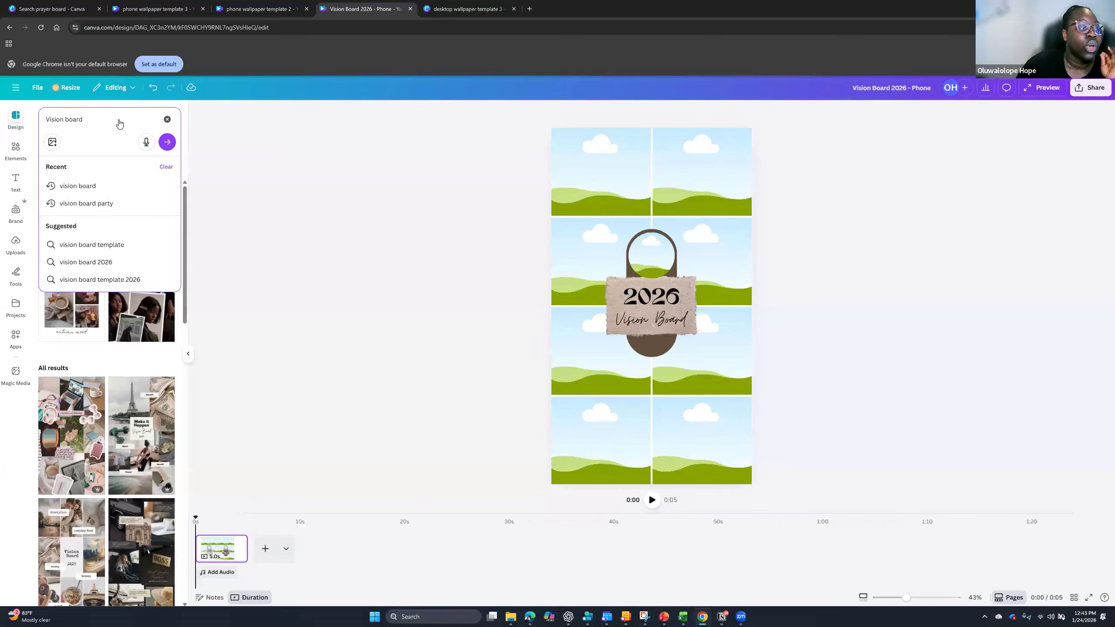
key(Return)
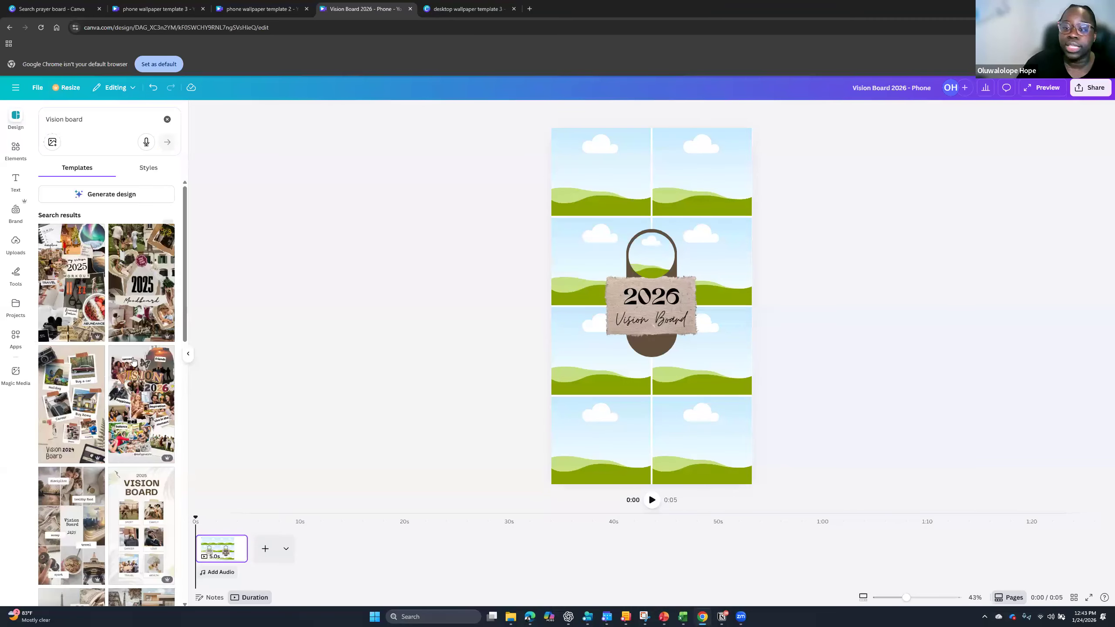
scroll(131, 381, down, 4)
scroll(135, 386, down, 10)
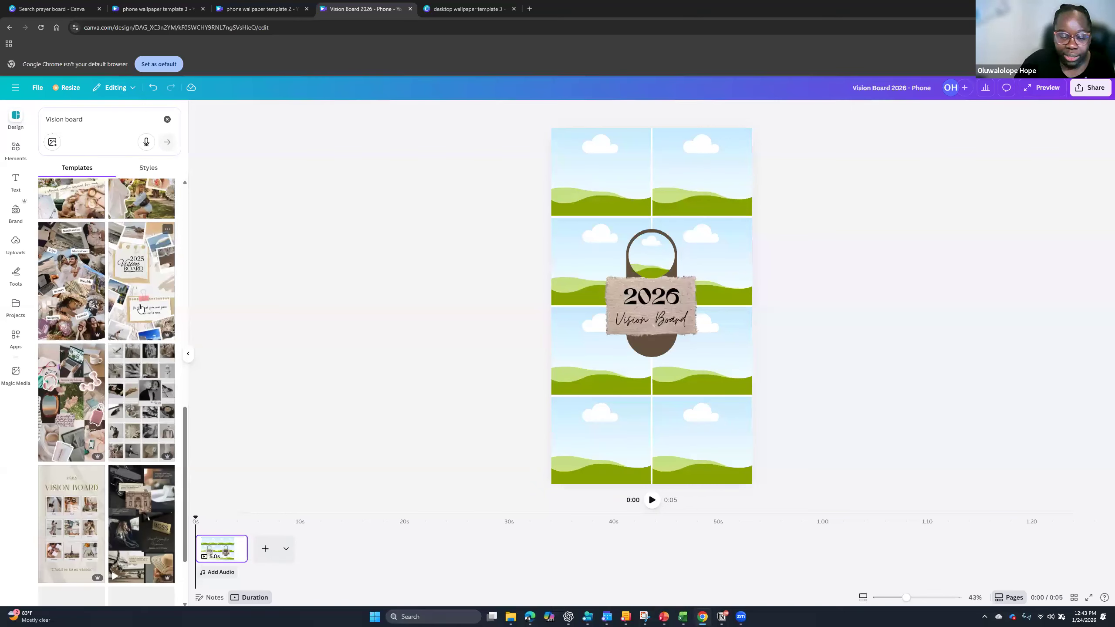
scroll(140, 391, up, 5)
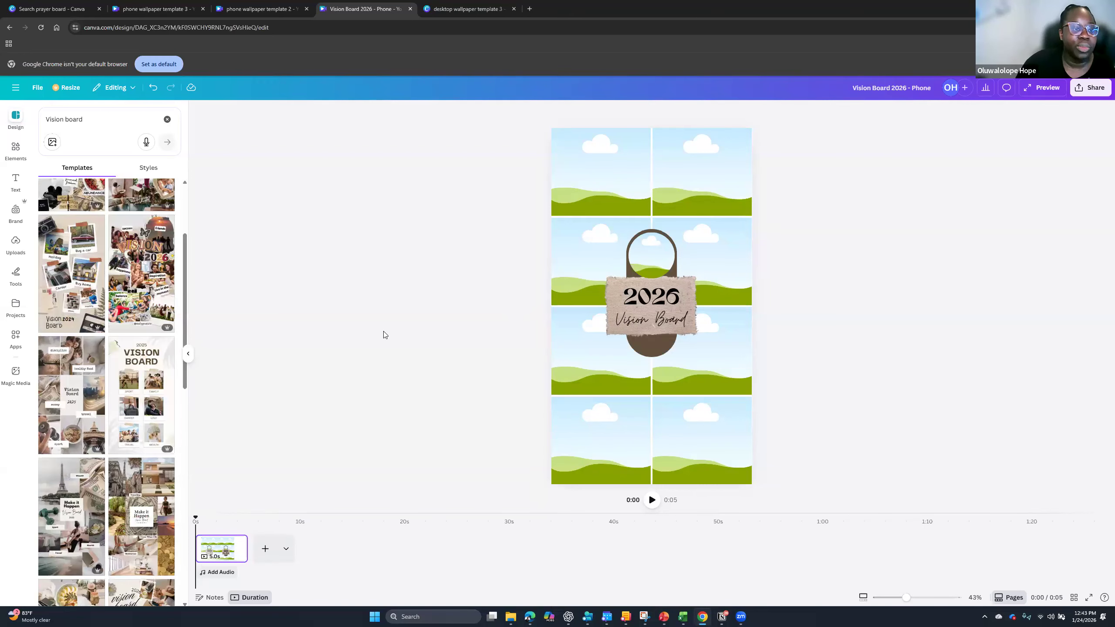
click(619, 152)
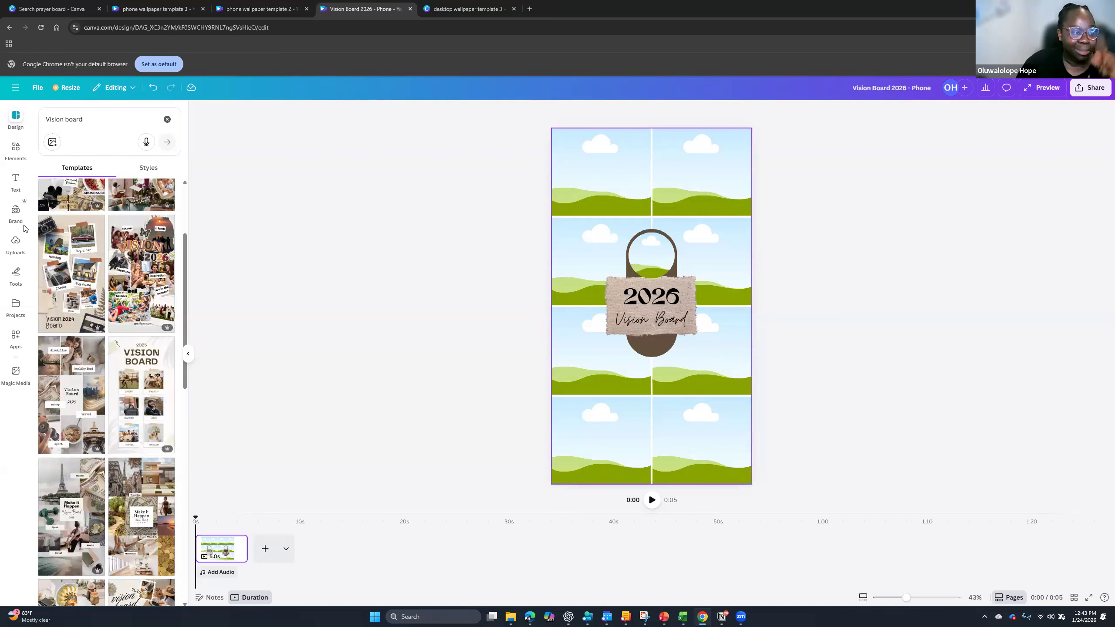
click(742, 187)
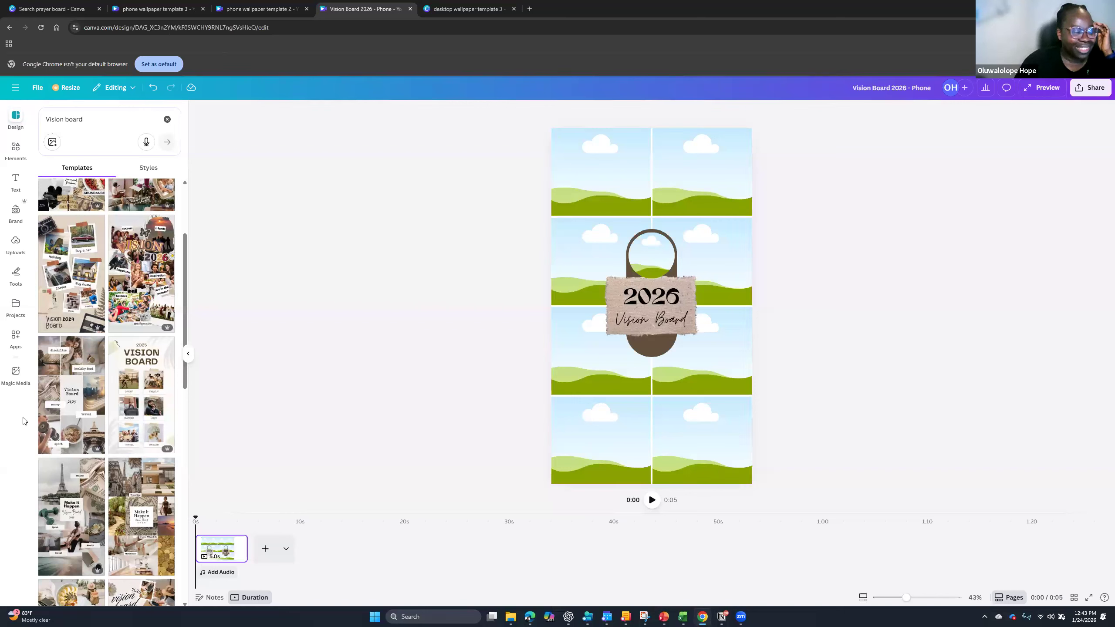
scroll(159, 401, down, 1)
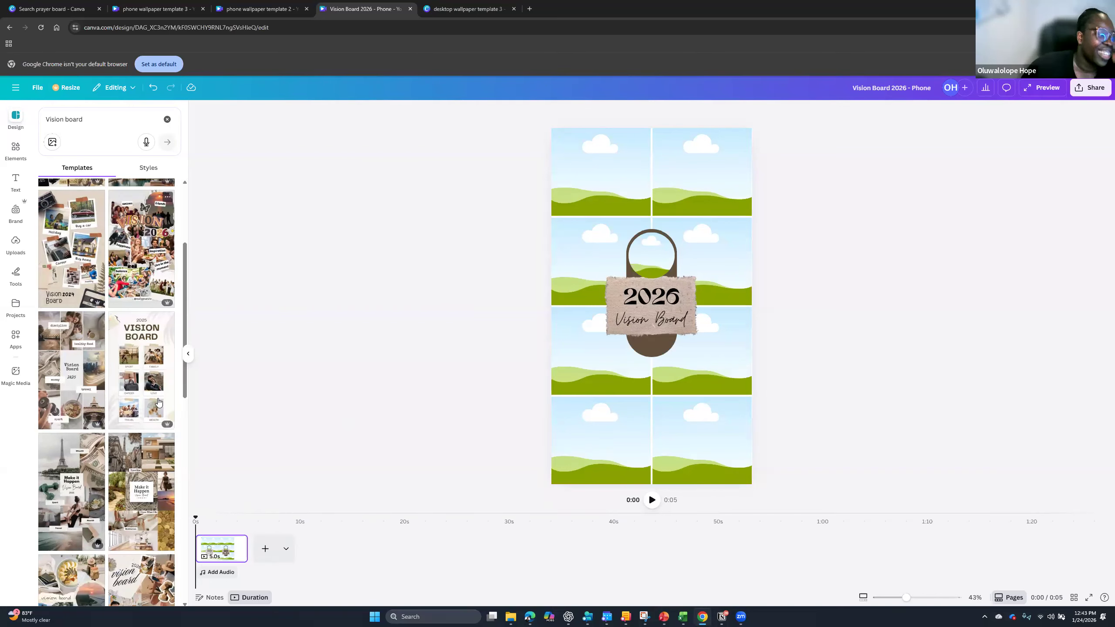
scroll(159, 401, down, 3)
scroll(157, 403, down, 3)
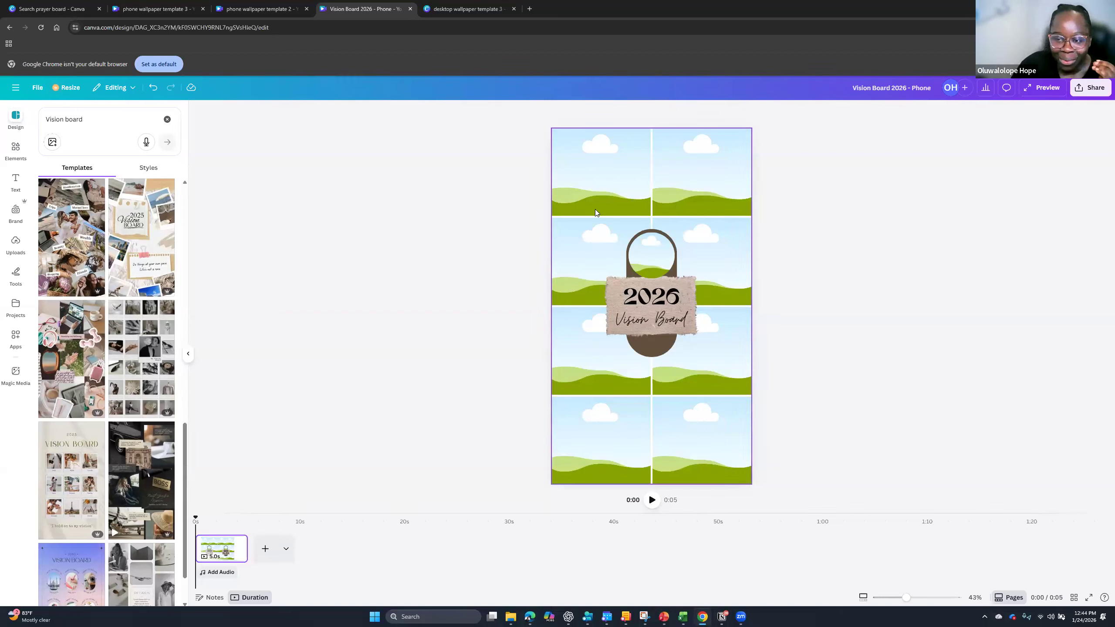
- Search the elements for "image frame", and try placing a wide frame from the full Frames results on the wallpaper before deleting it
click(632, 139)
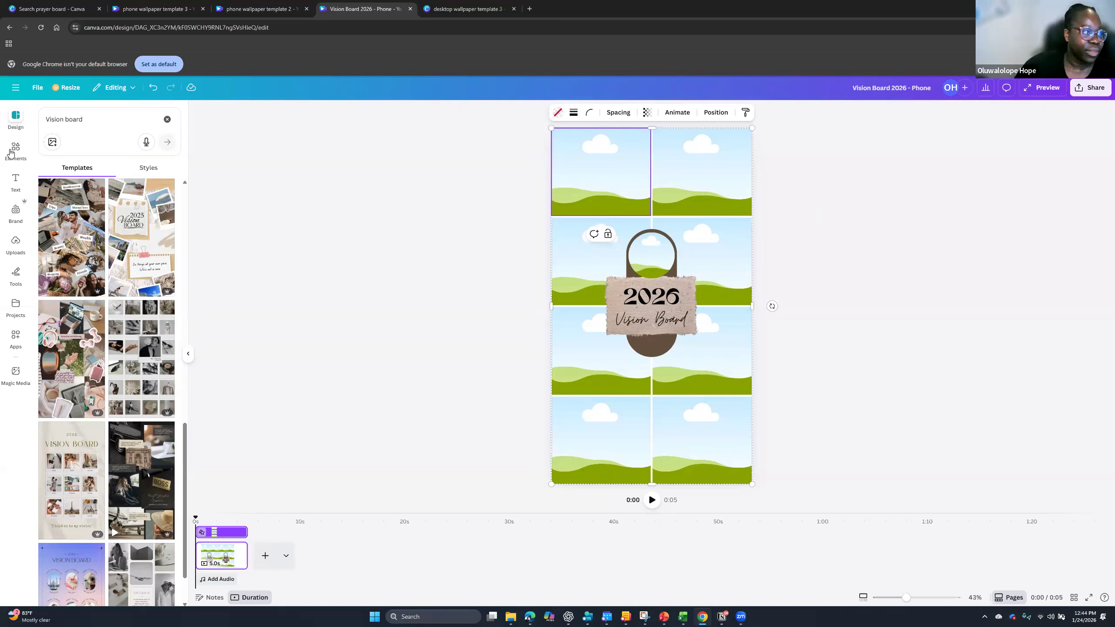
click(13, 151)
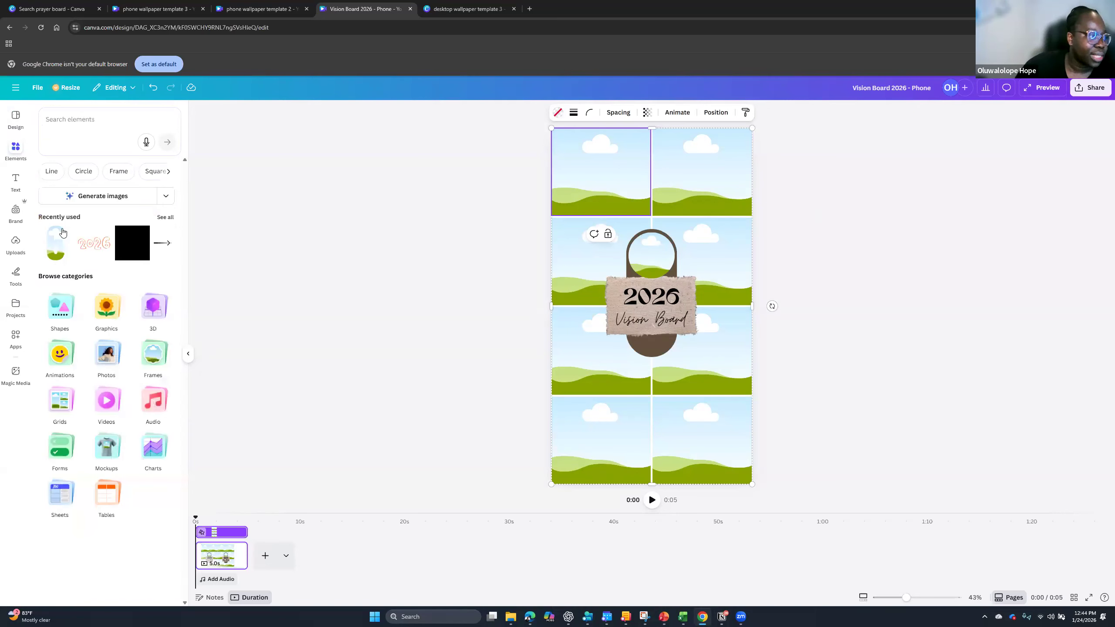
click(108, 128)
text(image frame)
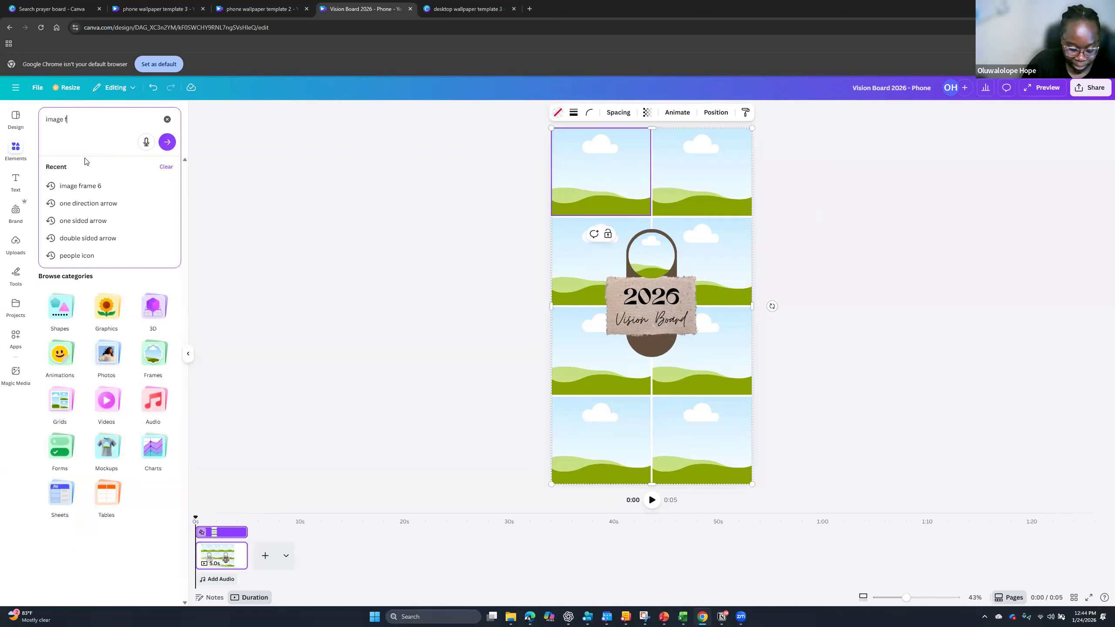
key(Return)
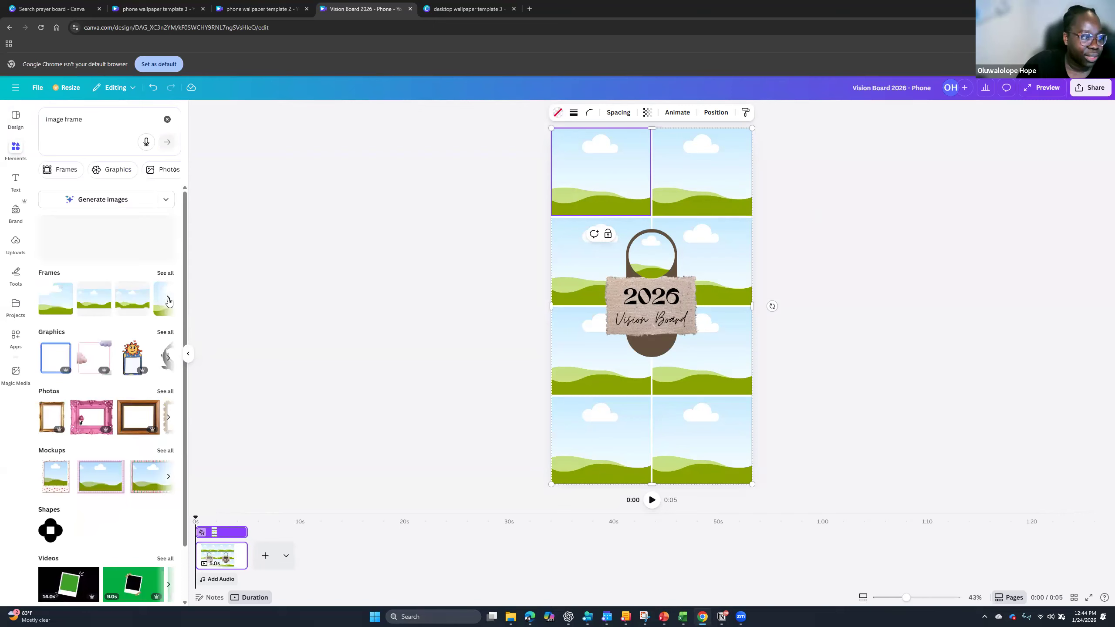
click(165, 273)
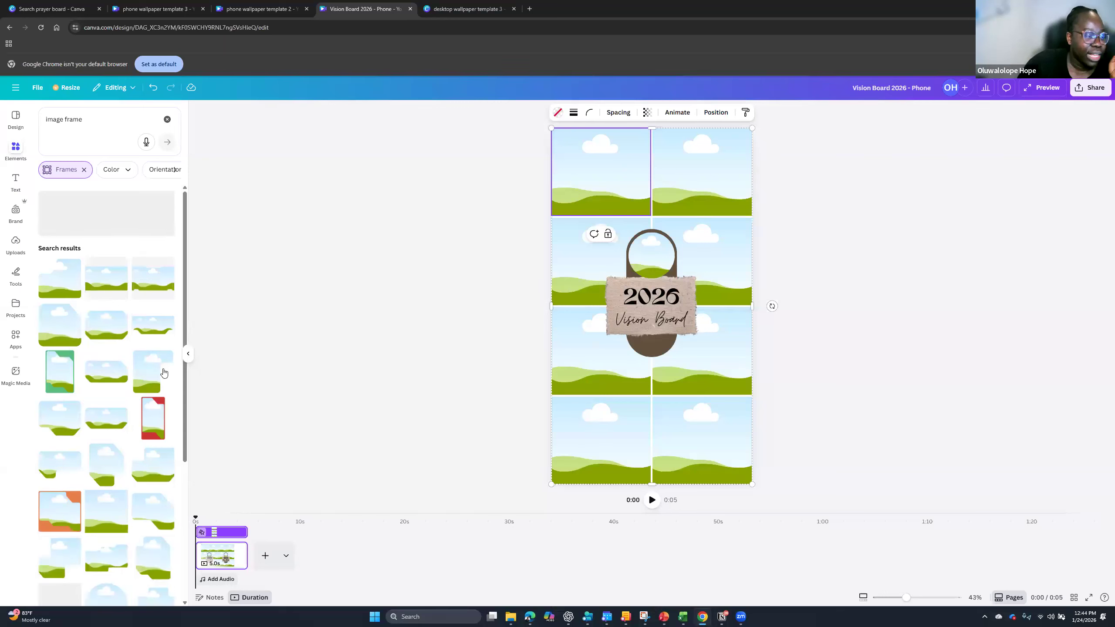
drag(143, 332, 624, 236)
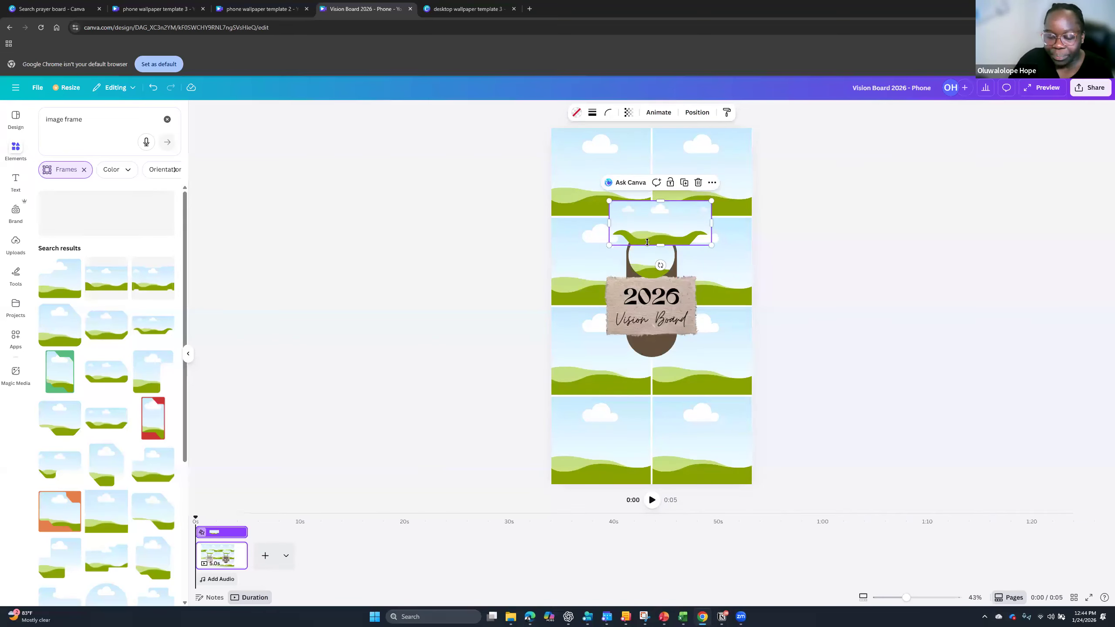
key(Delete)
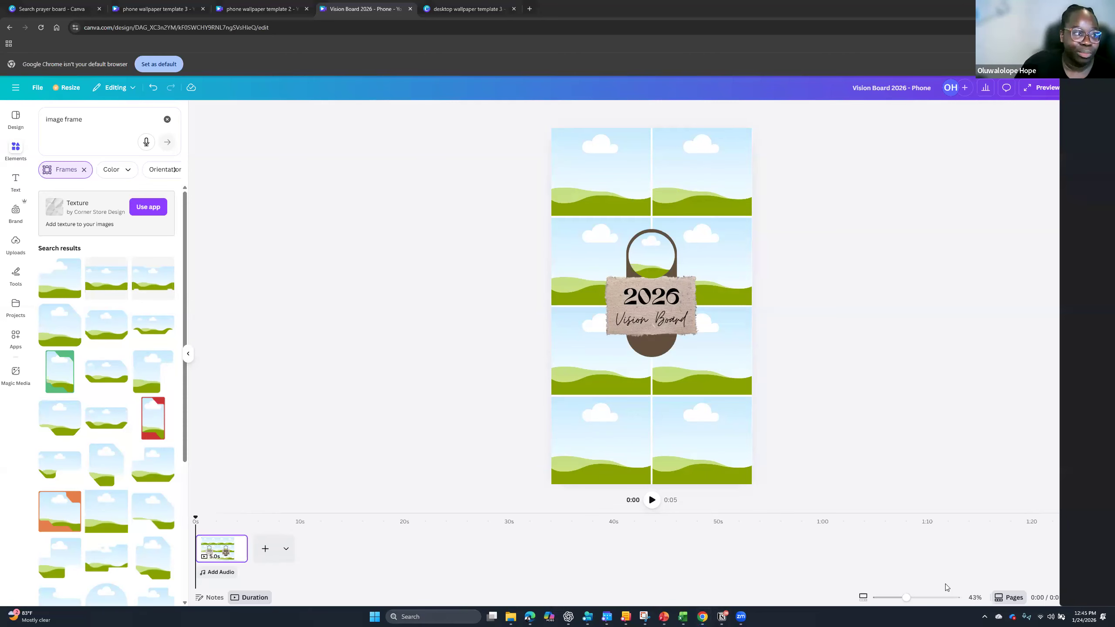
- Switch to the Microsoft Edge new tab window, narrow it with its vertical tabs collapsed, and move it beside the Canva template list
key(alt+Tab)
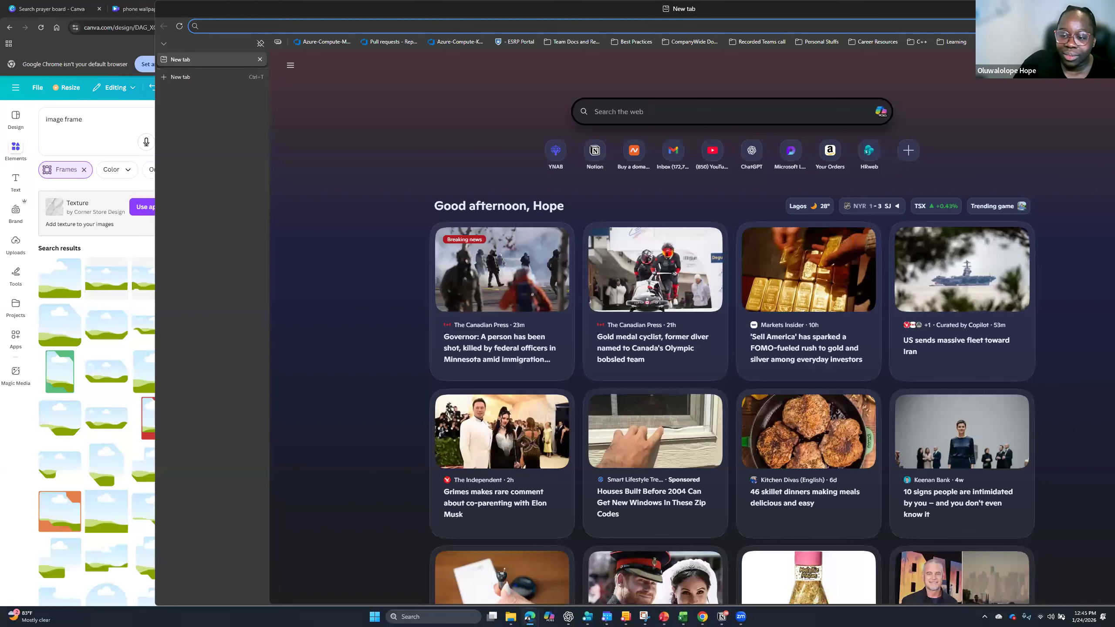
click(917, 352)
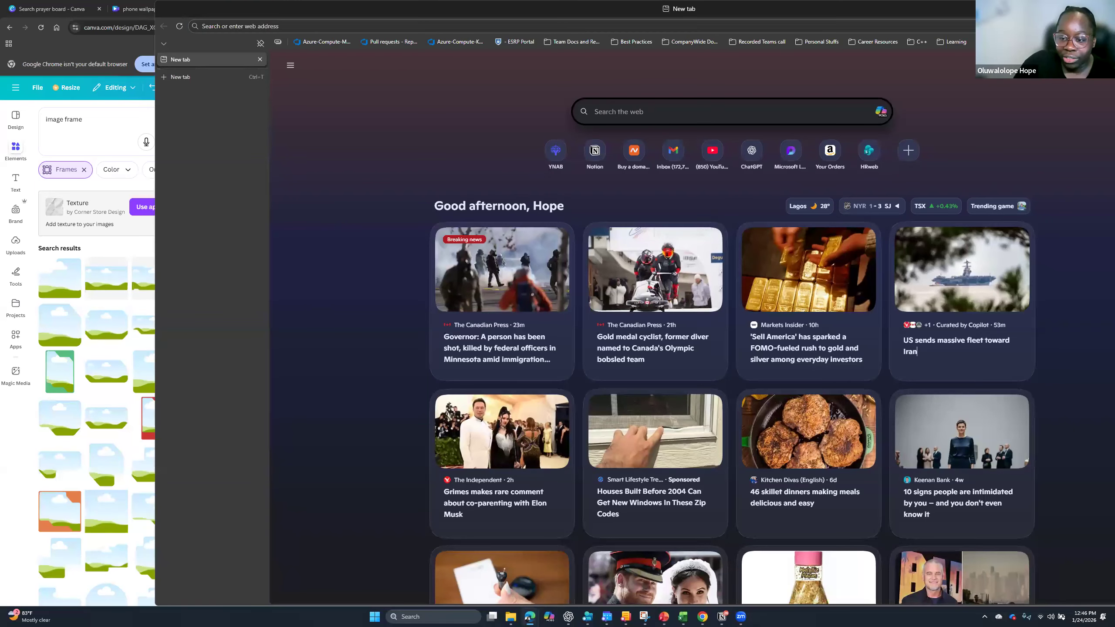
drag(1114, 307, 585, 308)
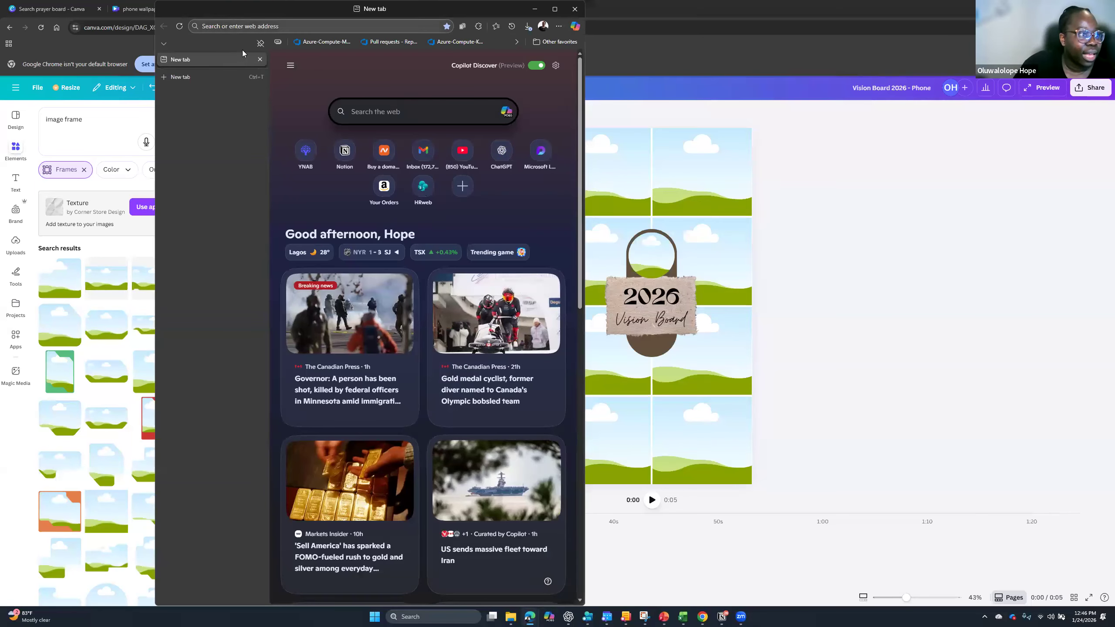
click(260, 44)
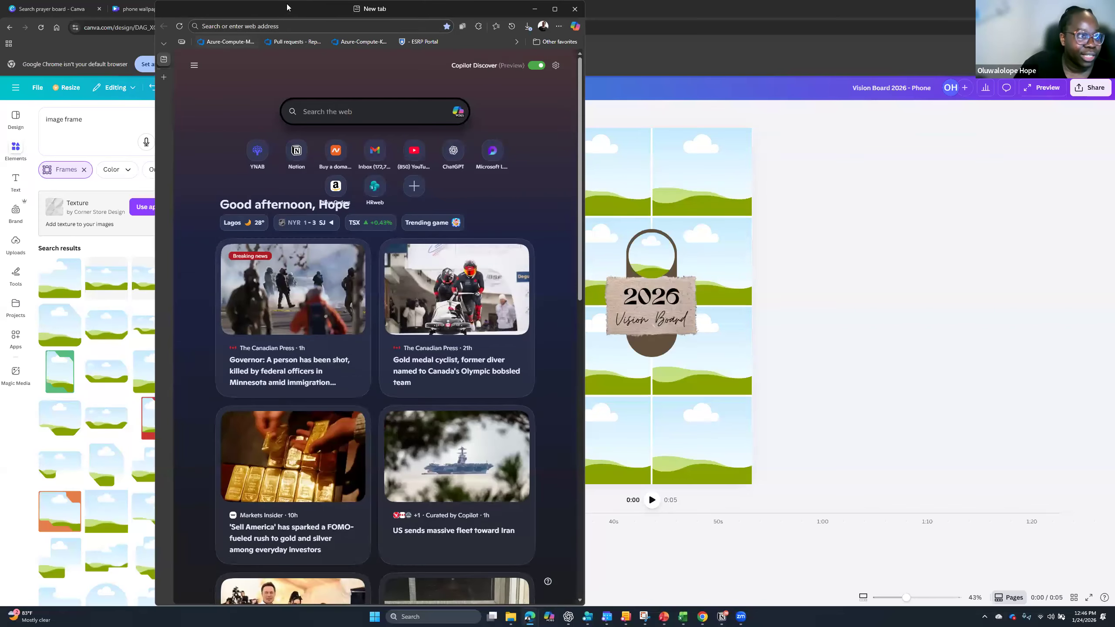
drag(230, 13, 708, 33)
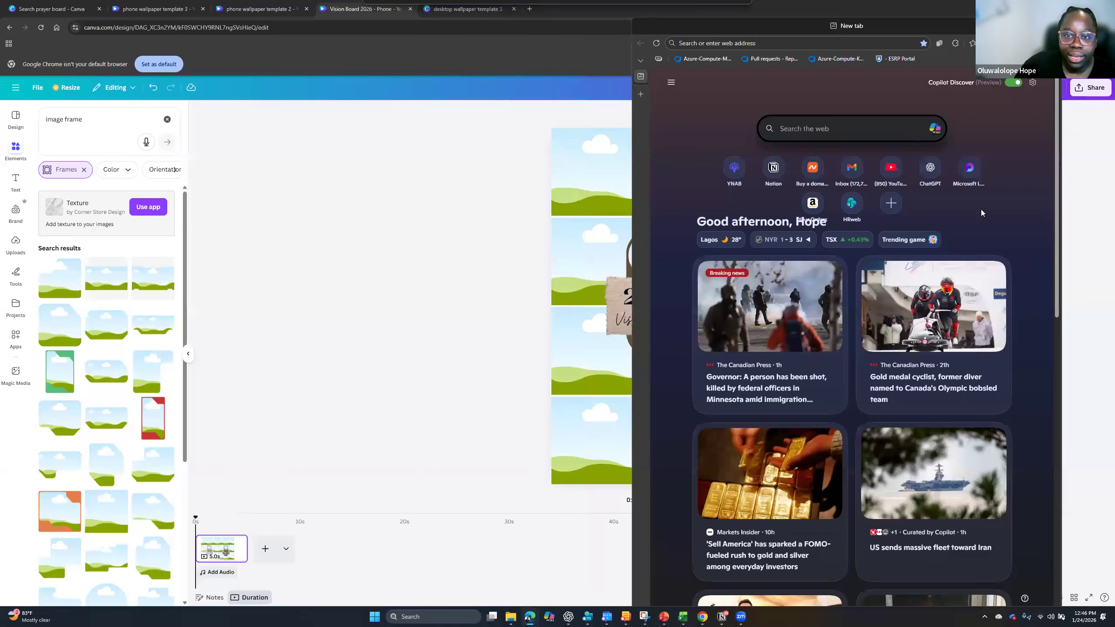
- Switch to the Chrome window with the Canva phone wallpaper, unmaximize it, and fit it beside the Microsoft Edge window
click(1090, 253)
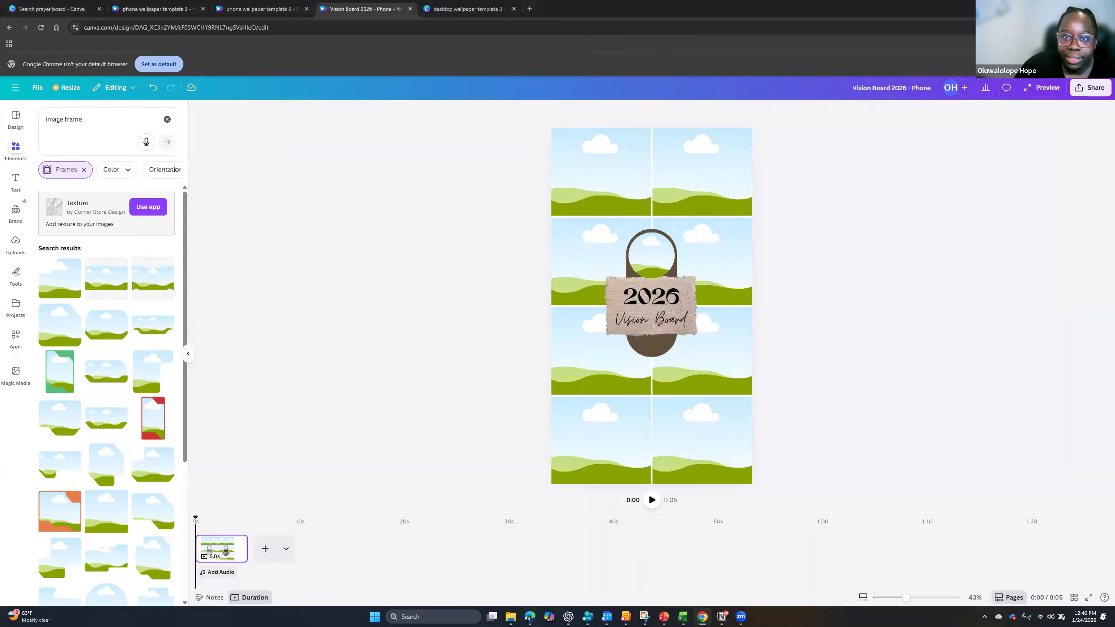
drag(623, 9, 629, 76)
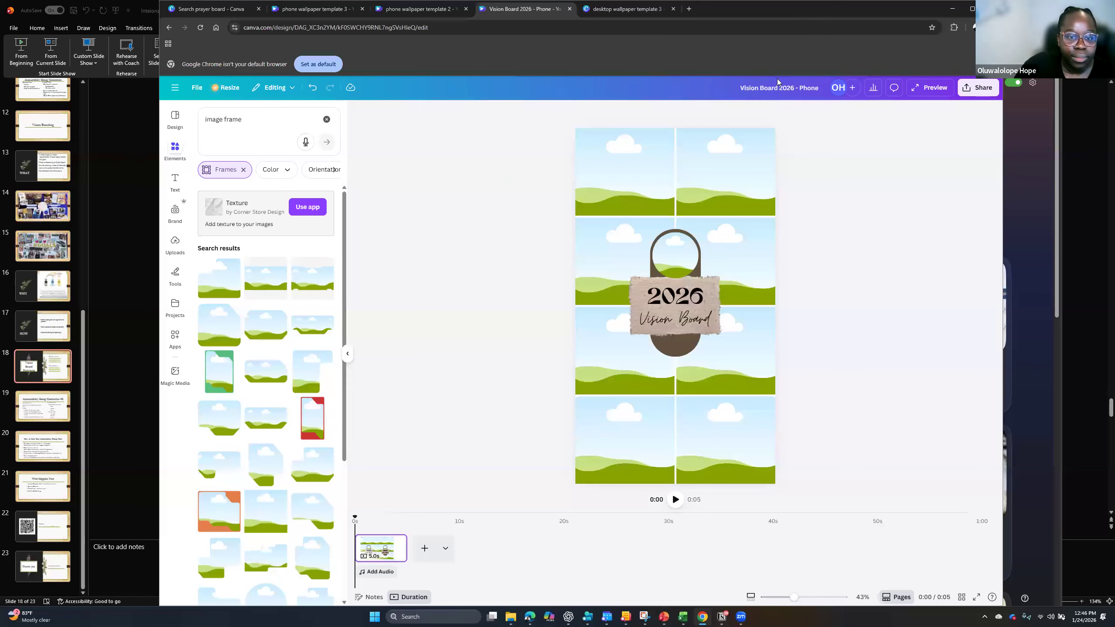
drag(777, 9, 626, 9)
drag(852, 173, 622, 187)
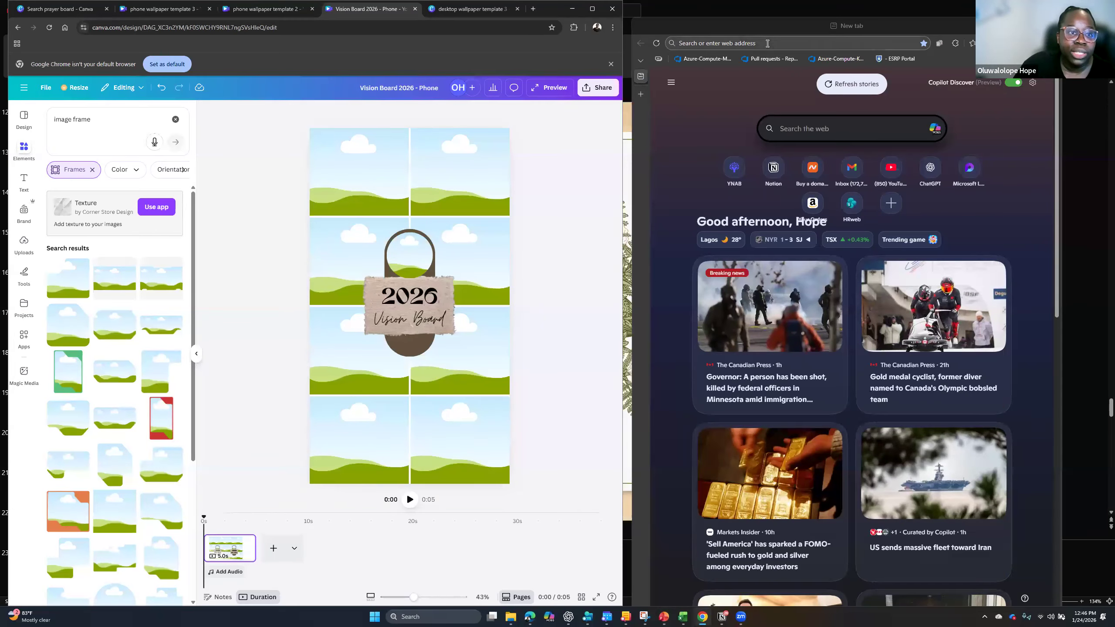
- In the Microsoft Edge window, search Google Images for "gym", widen the window slightly, and preview the photo of the woman working out
click(759, 43)
text(gym)
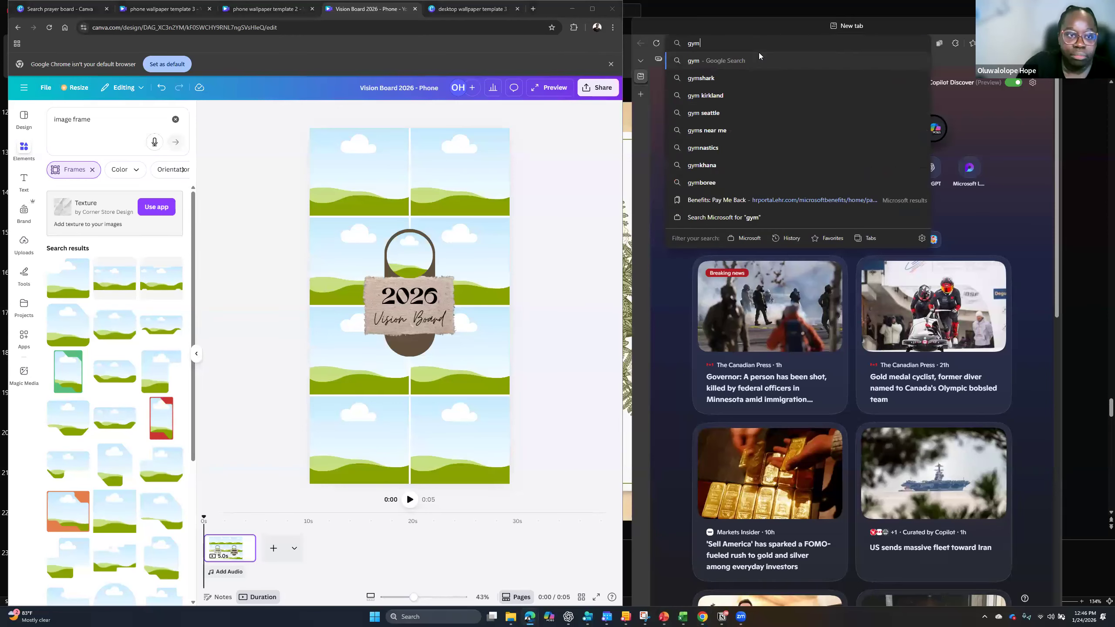
key(Return)
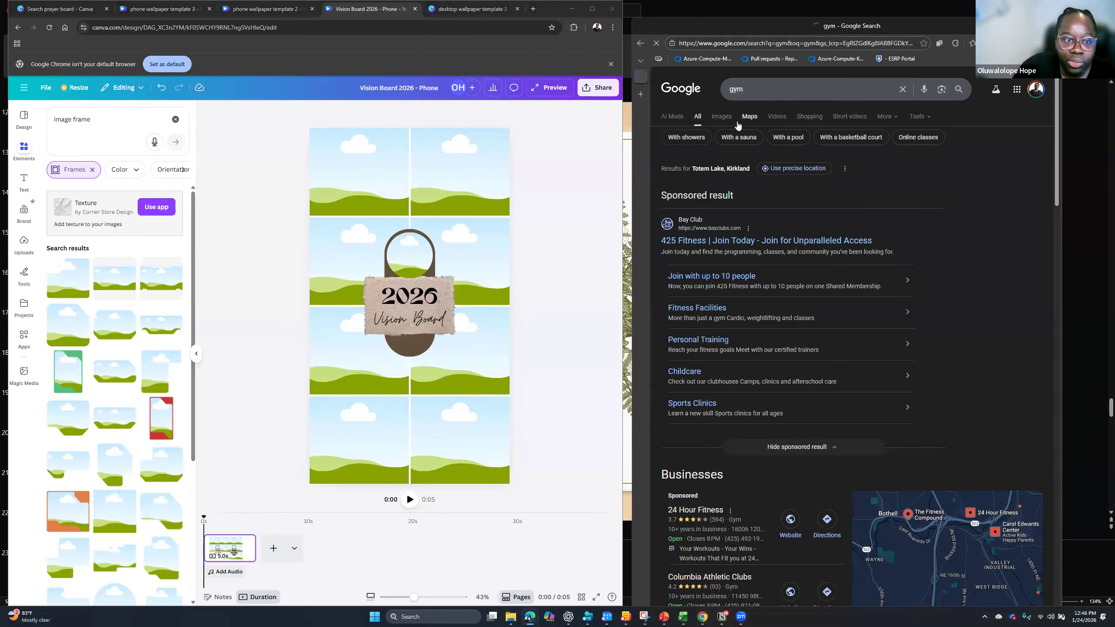
click(721, 116)
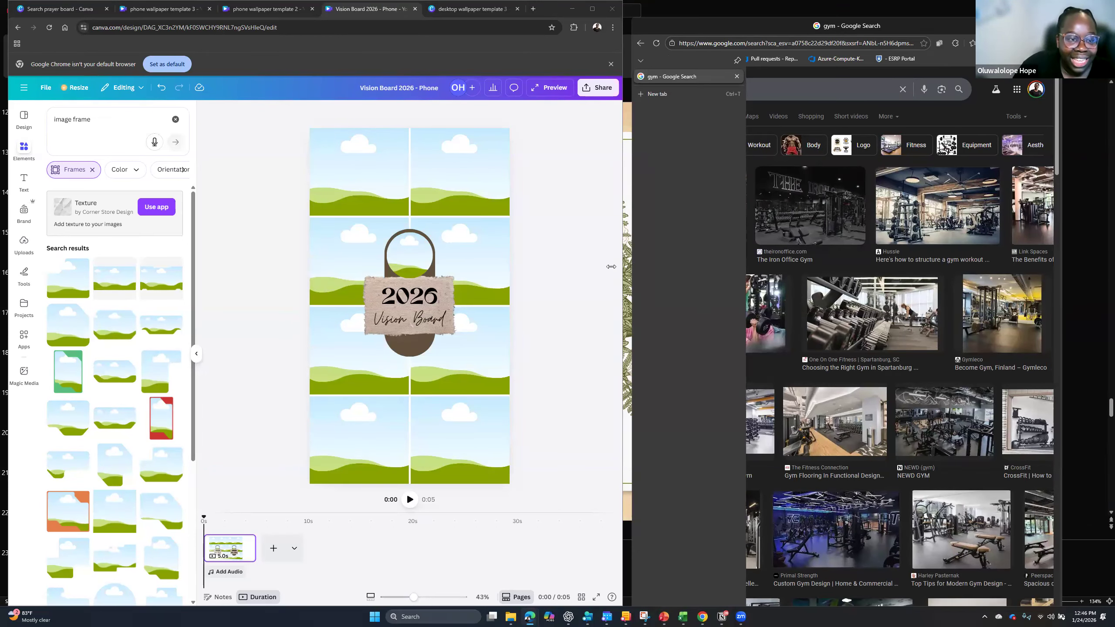
drag(632, 267, 611, 267)
click(699, 213)
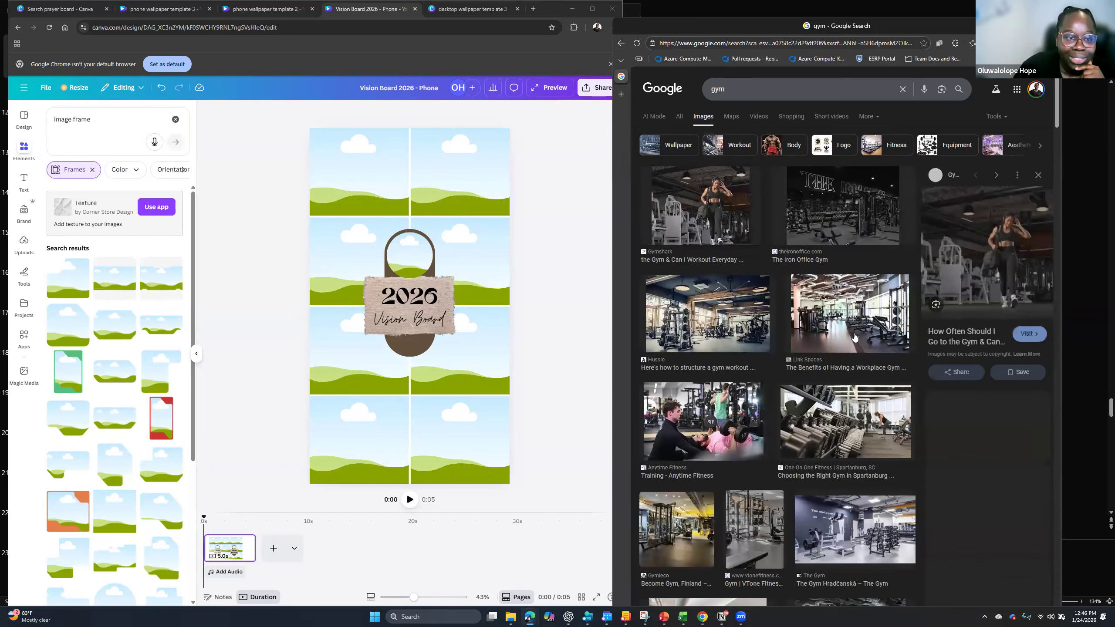
click(967, 252)
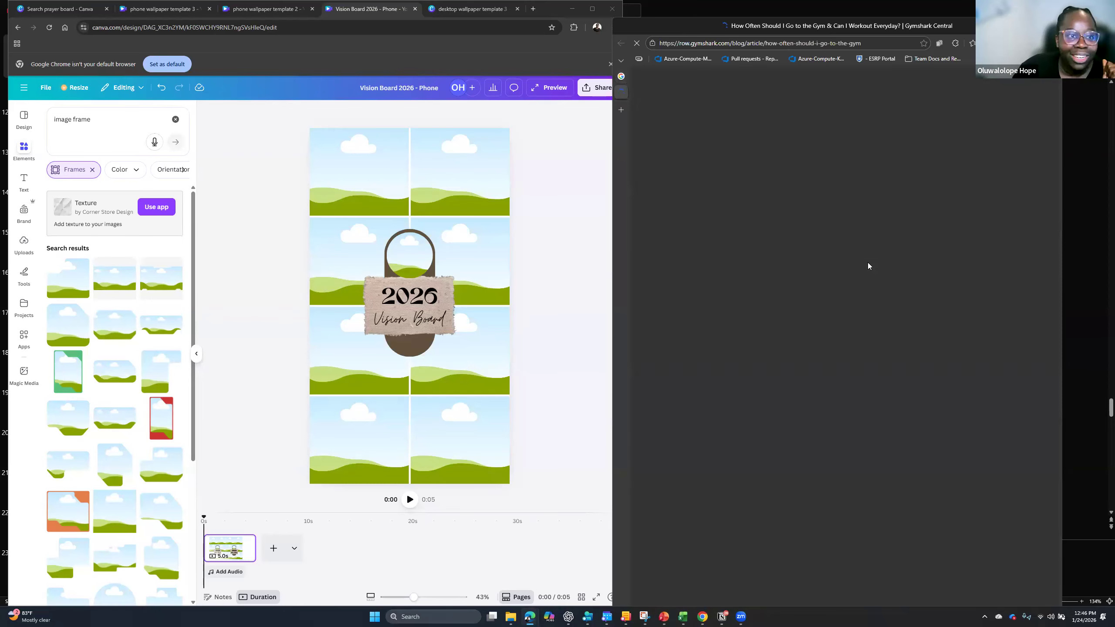
scroll(917, 354, down, 4)
scroll(916, 360, up, 4)
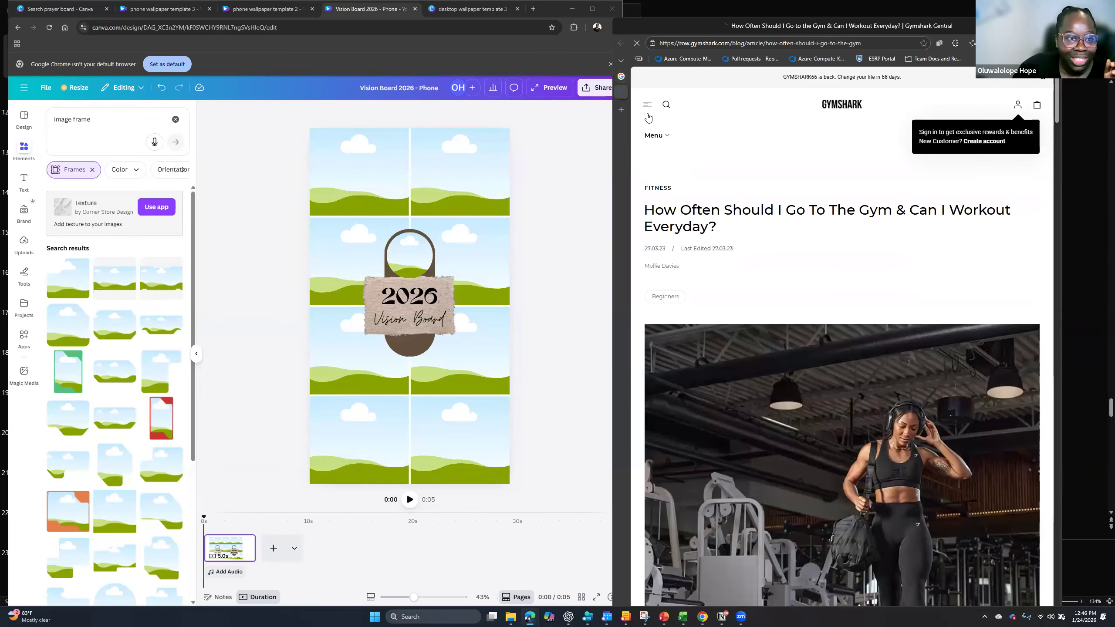
click(621, 76)
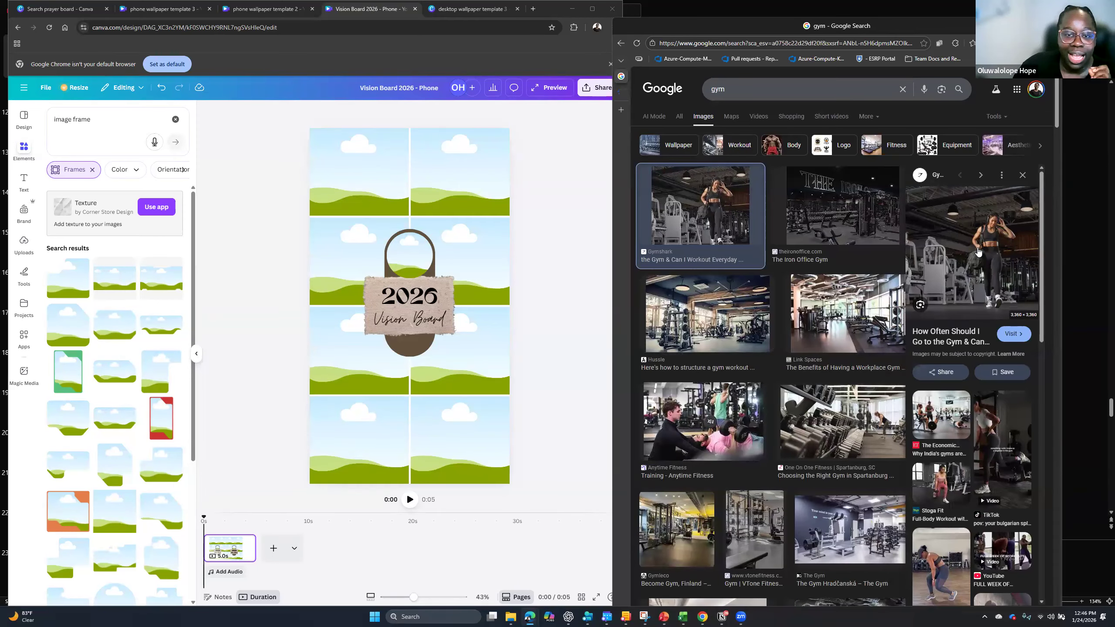
- Place the previewed gym photo from the image results on the phone wallpaper and try to move it into an upper frame
drag(429, 262, 479, 257)
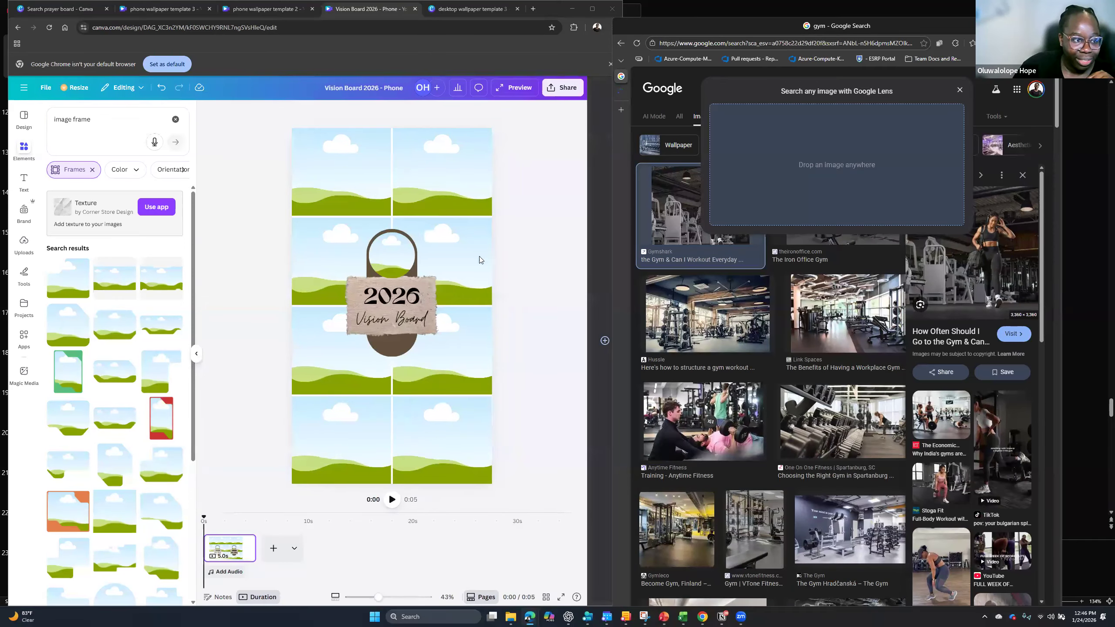
drag(896, 285, 956, 274)
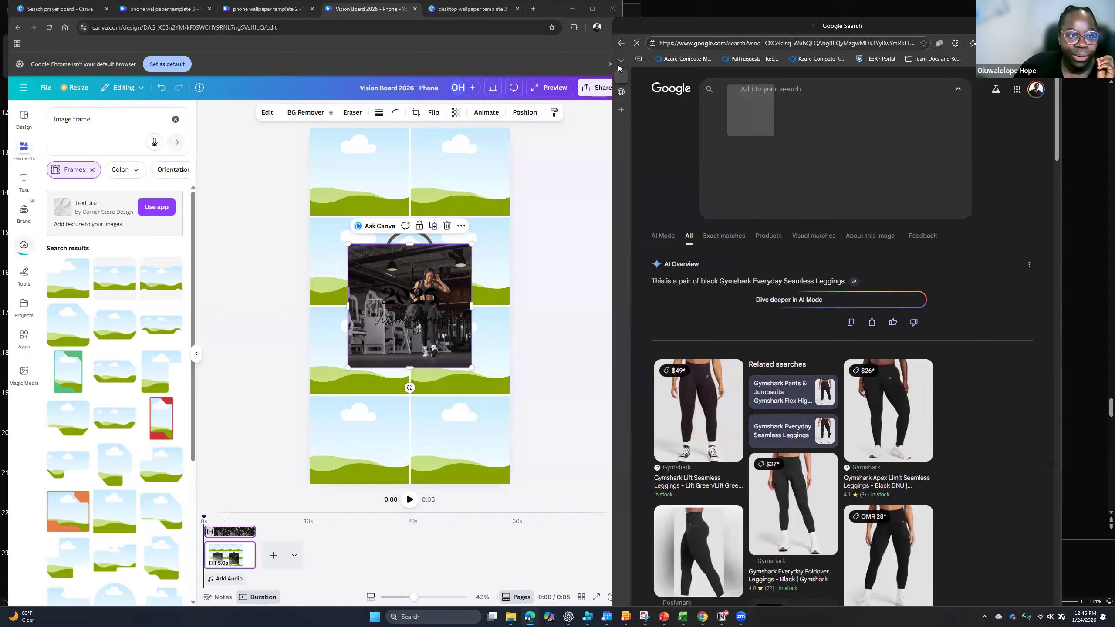
click(621, 43)
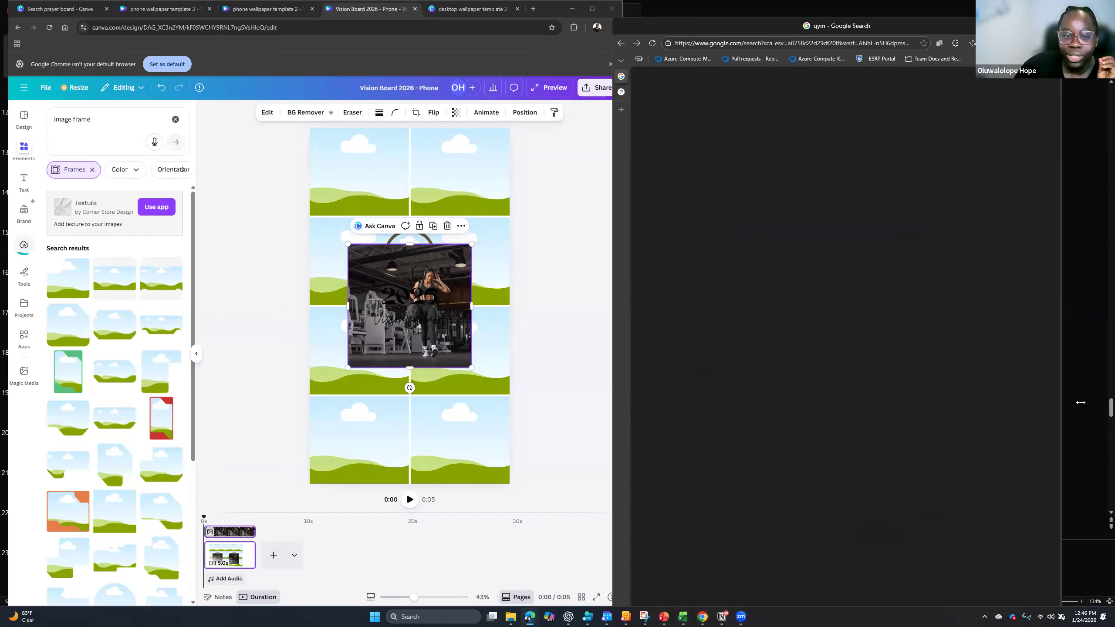
drag(663, 426, 502, 403)
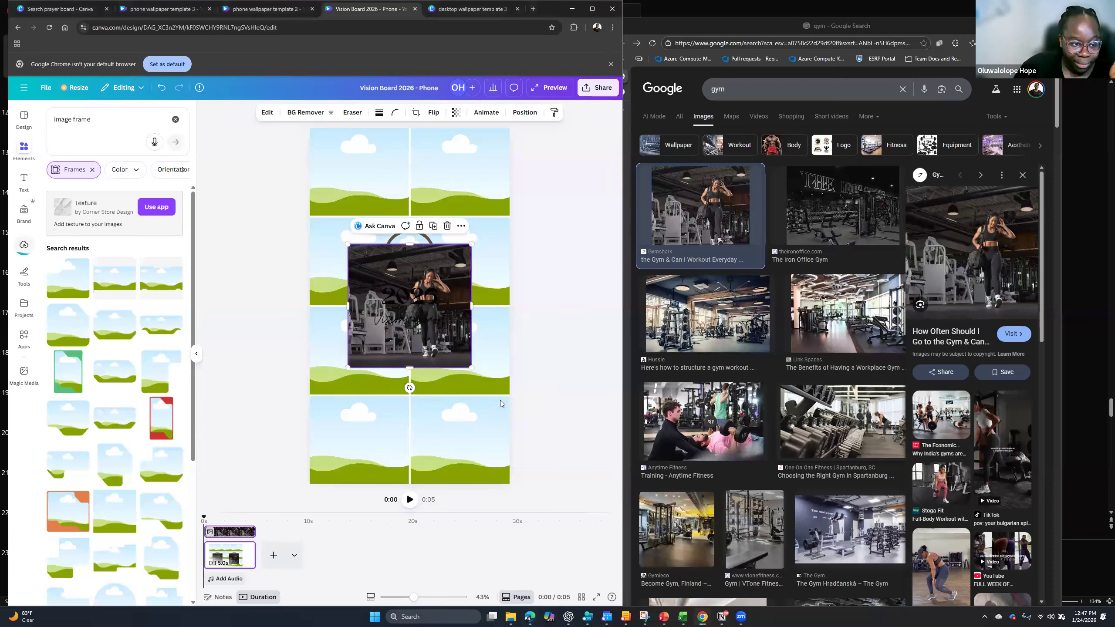
drag(412, 297, 430, 202)
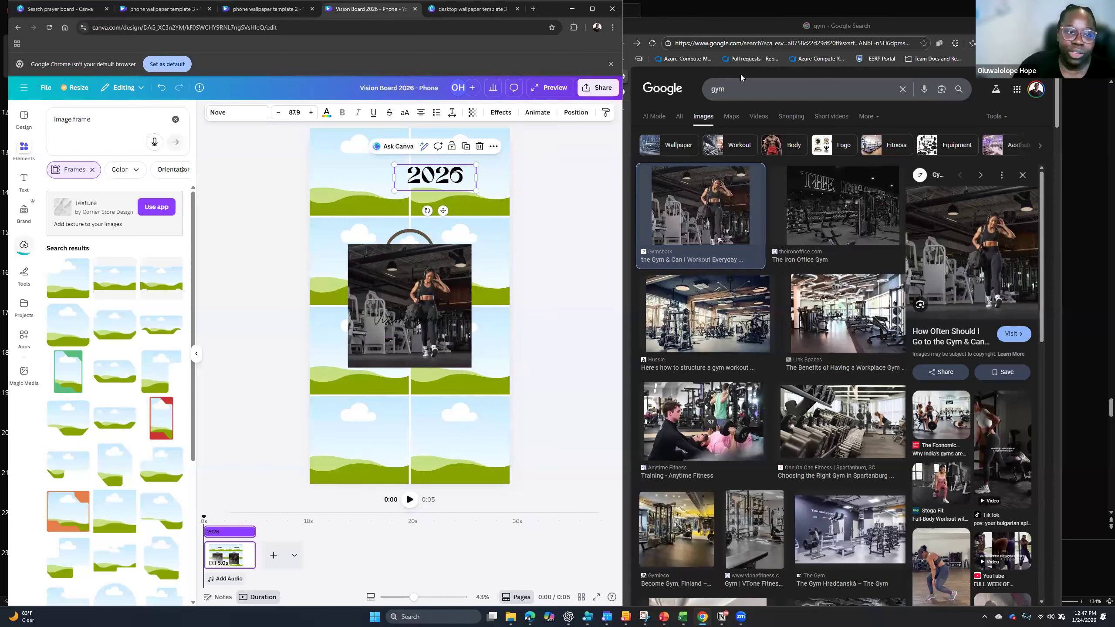
- Replace the image search with "reading books" and preview the photo of open books from "The 50 great books on education"
drag(738, 91, 684, 92)
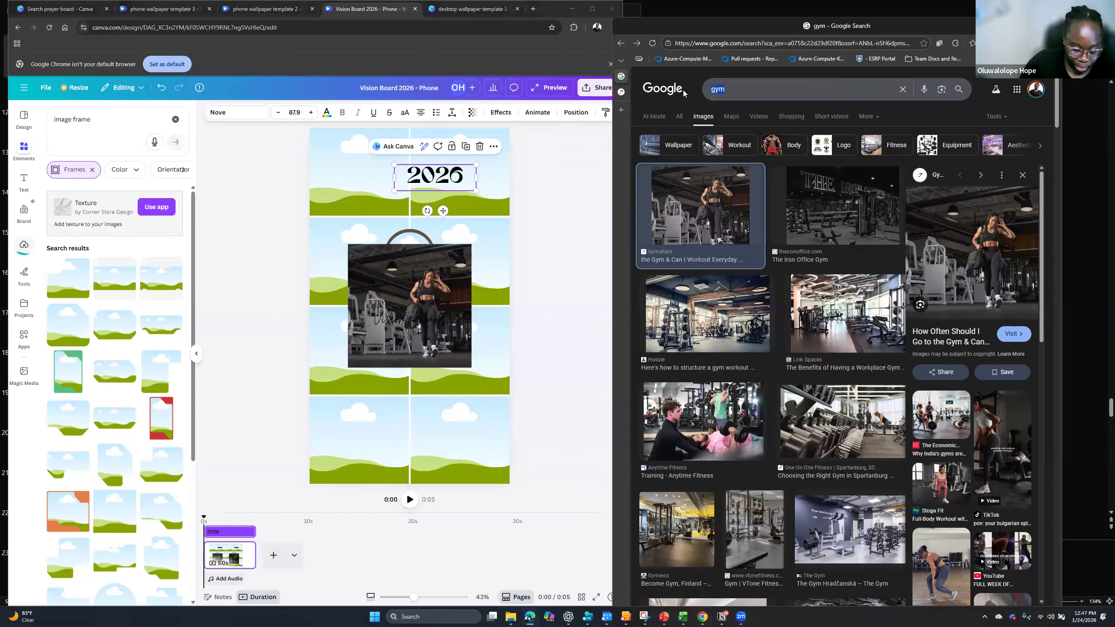
text(fitness)
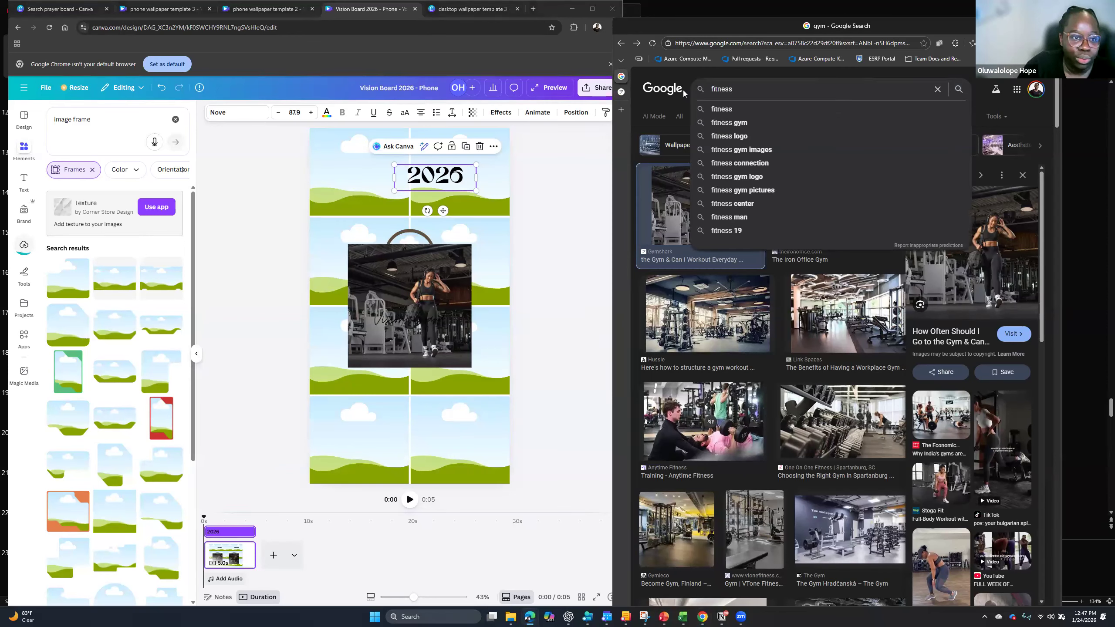
text(\)
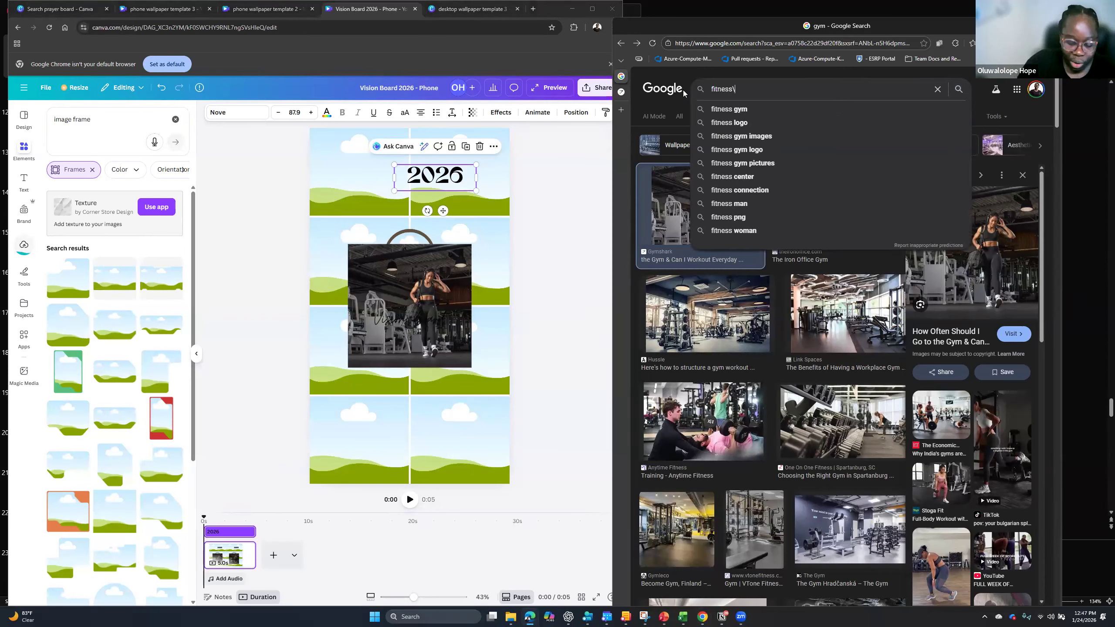
key(BackSpace)
key(BackSpace)
key(BackSpace)
key(BackSpace)
key(BackSpace)
key(BackSpace)
key(BackSpace)
key(BackSpace)
text(reading books)
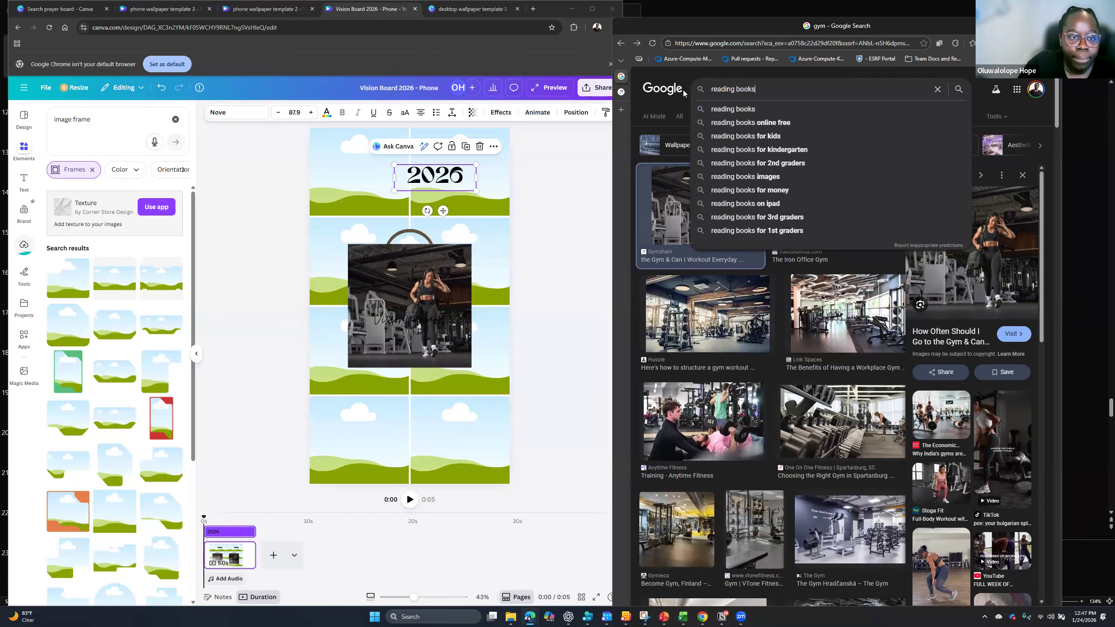
key(Return)
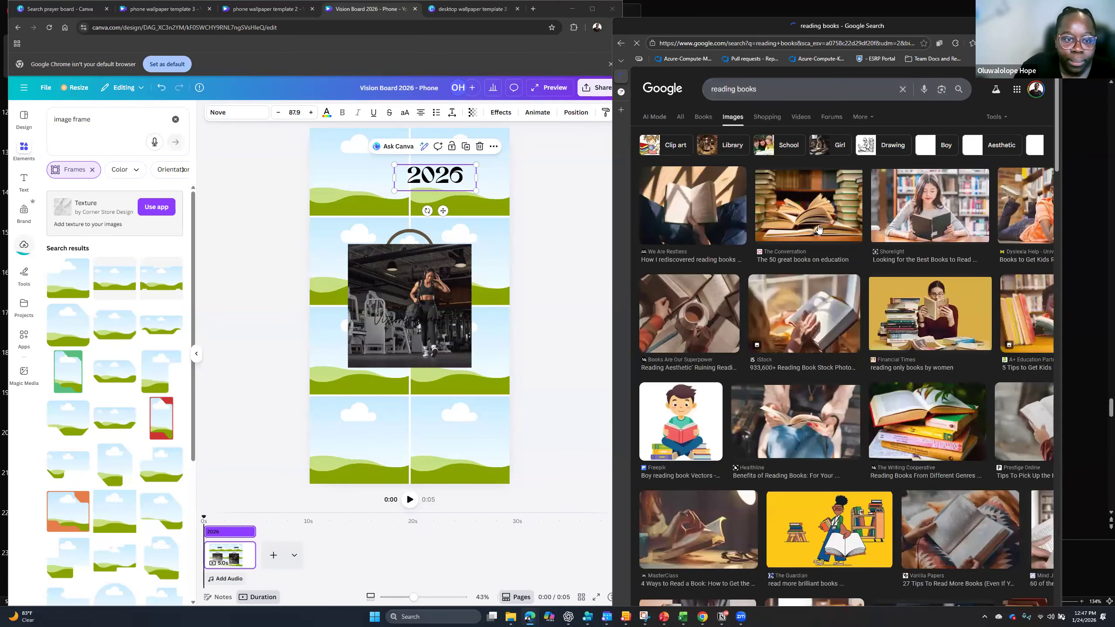
click(828, 208)
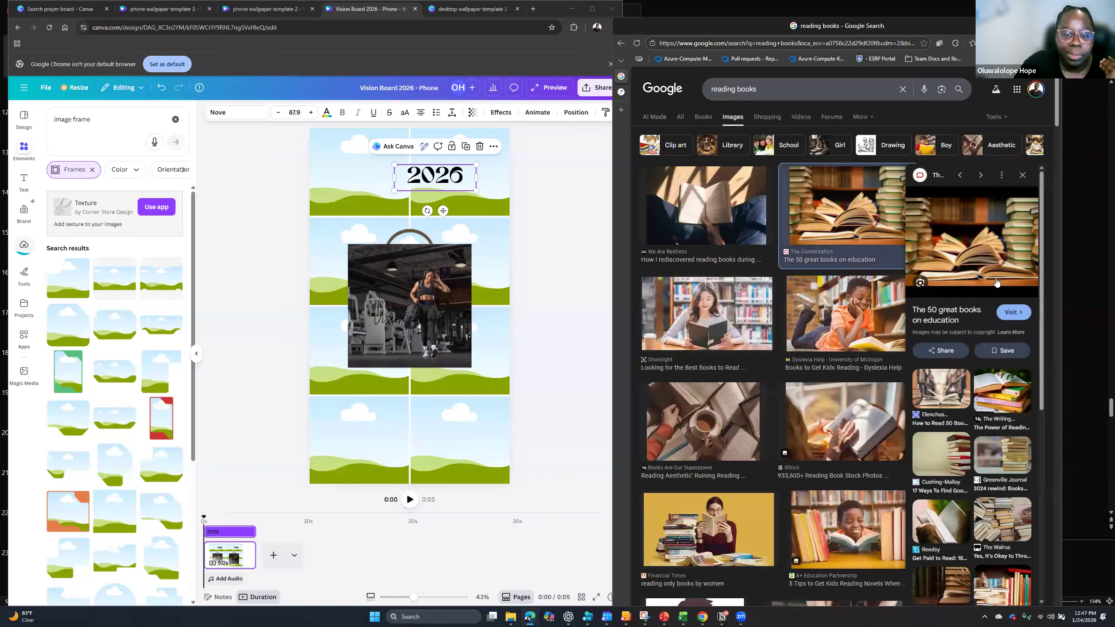
- Try to bring the open-books photo onto the wallpaper, repositioning the gym photo and the "Vision Board" text between attempts
drag(986, 244, 393, 426)
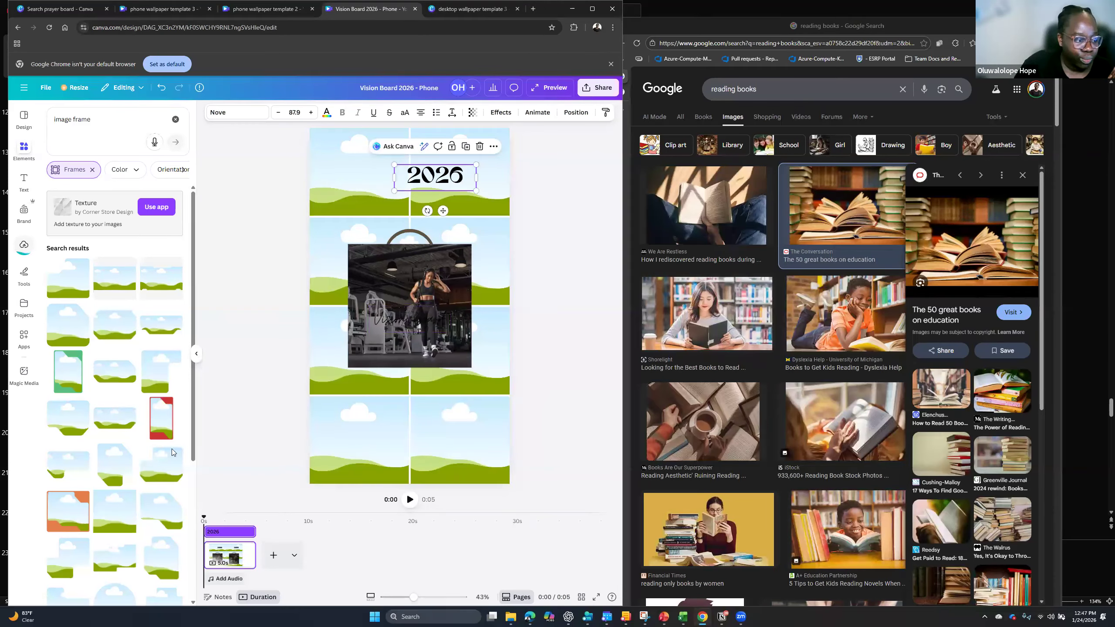
drag(405, 314, 391, 341)
drag(972, 244, 433, 418)
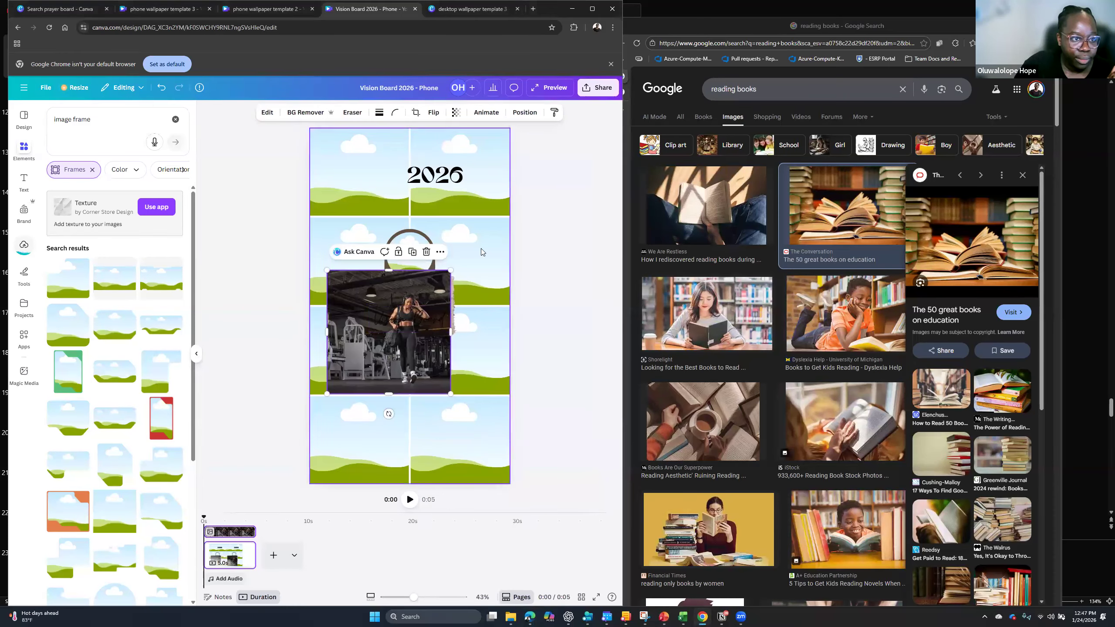
drag(983, 232, 369, 212)
drag(432, 322, 441, 231)
drag(390, 349, 329, 252)
drag(958, 230, 404, 415)
click(320, 13)
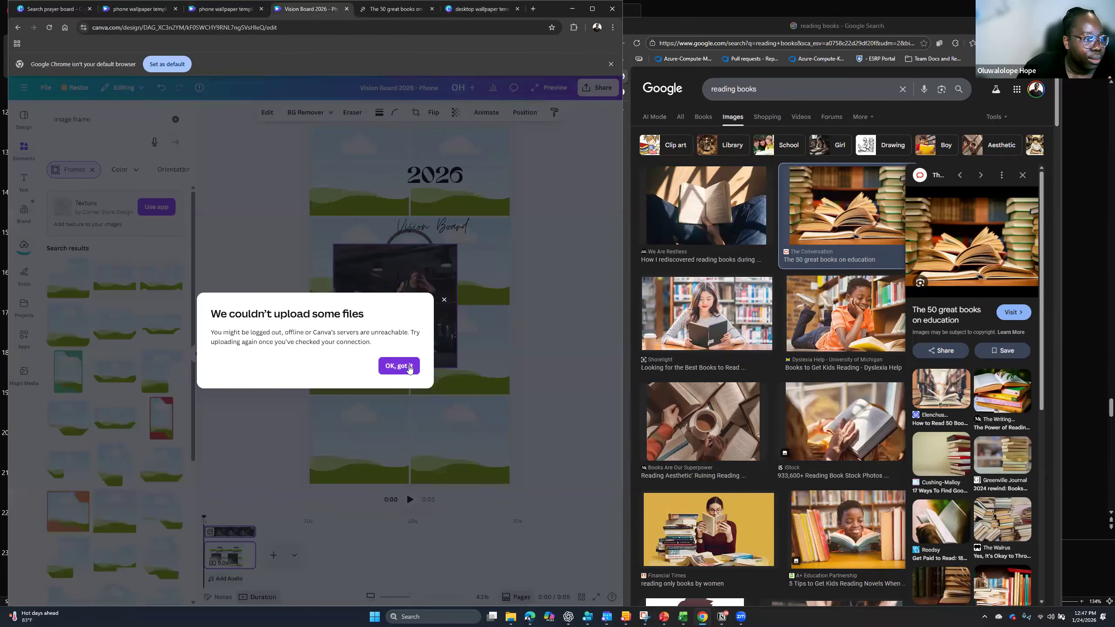
click(399, 367)
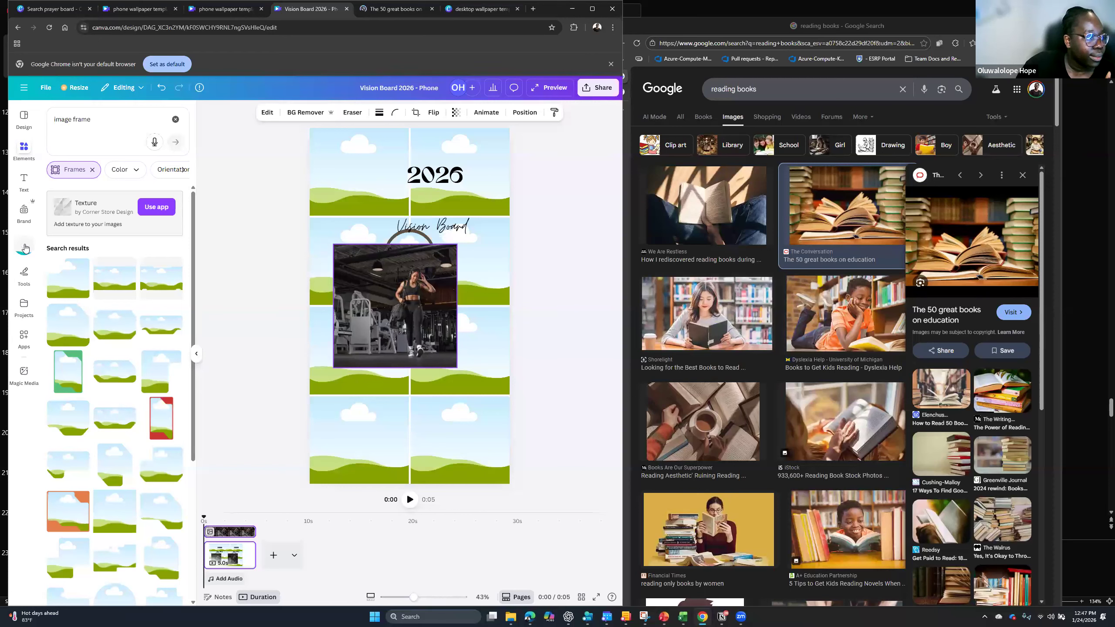
- Show the uploaded files for the wallpaper and close the browser tab with the article "The 50 great books on education"
click(23, 245)
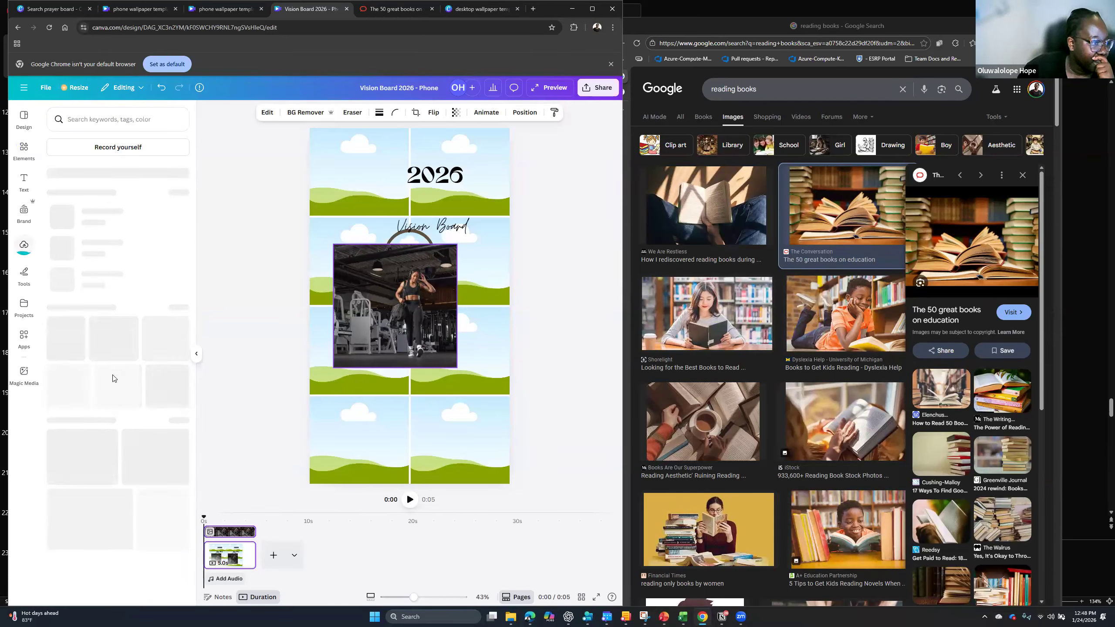
click(393, 8)
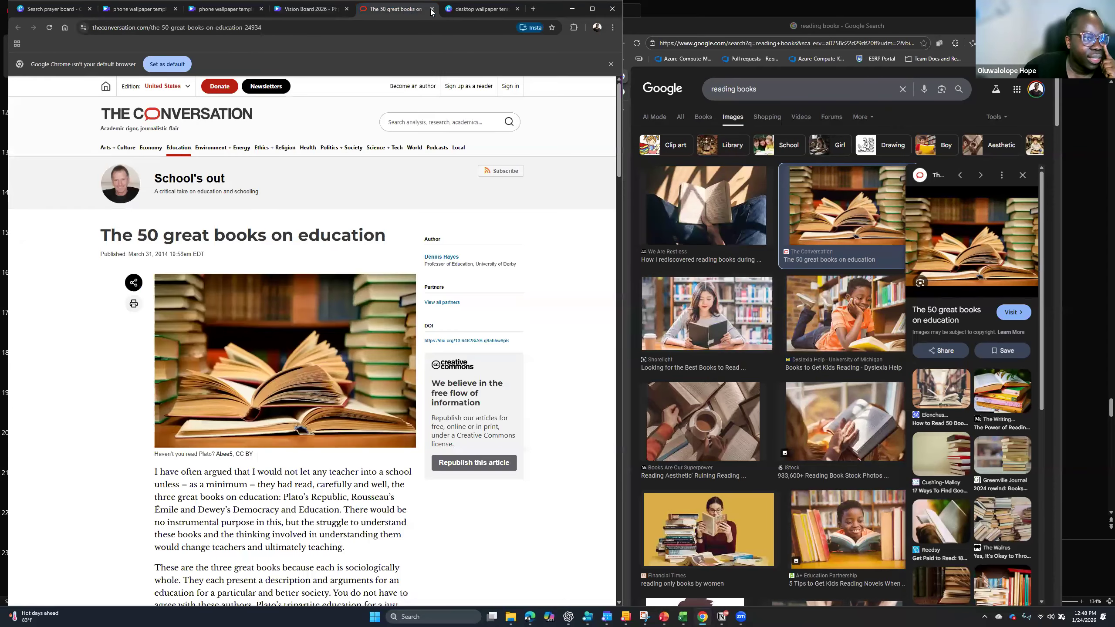
click(432, 8)
click(282, 10)
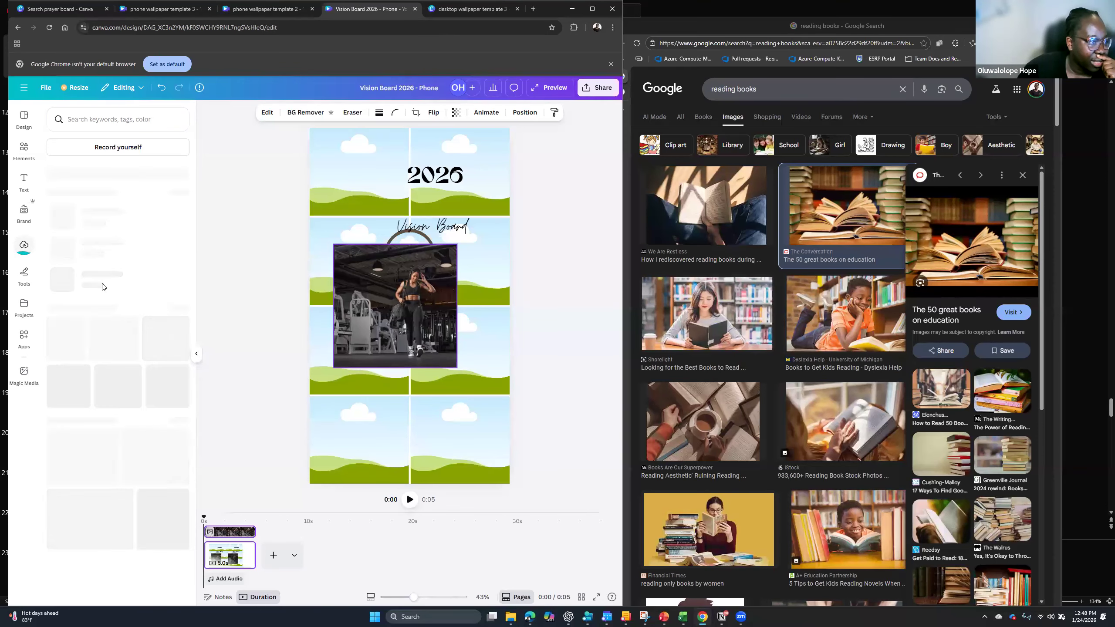
click(24, 252)
click(24, 253)
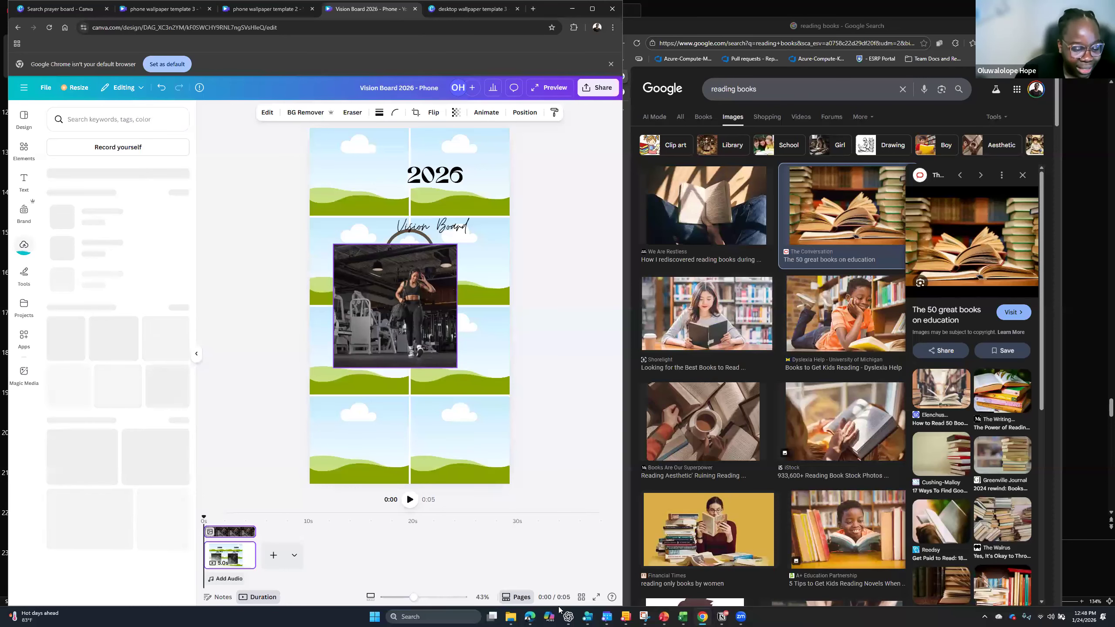
- Find the Microsoft Edge window holding the Canva templates among the open windows and show "phone wallpaper template 3"
mouse_move(530, 617)
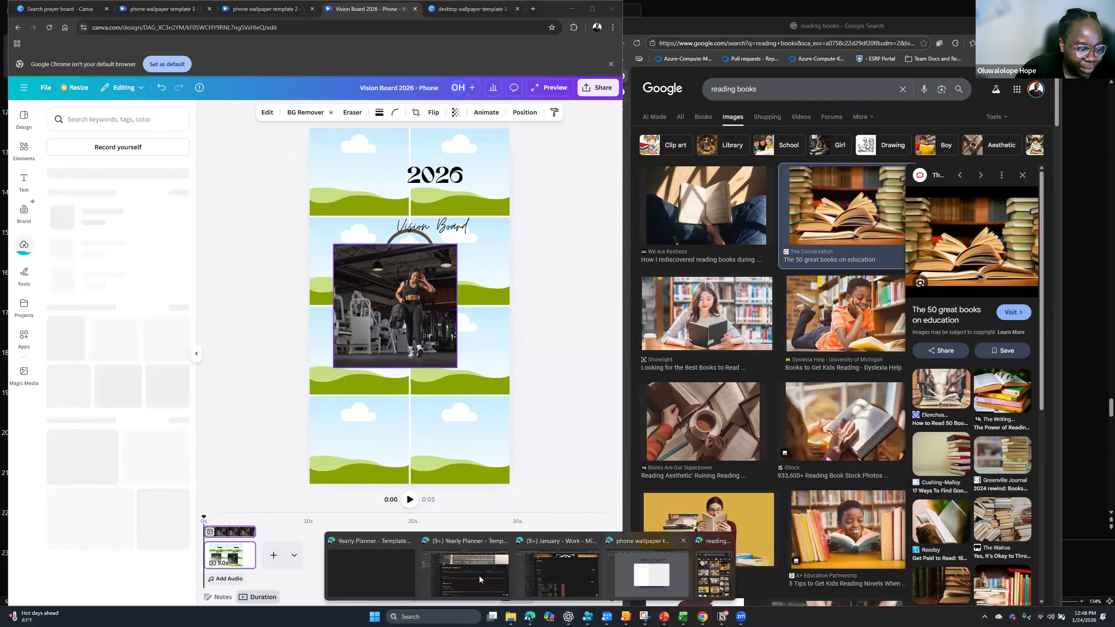
click(385, 573)
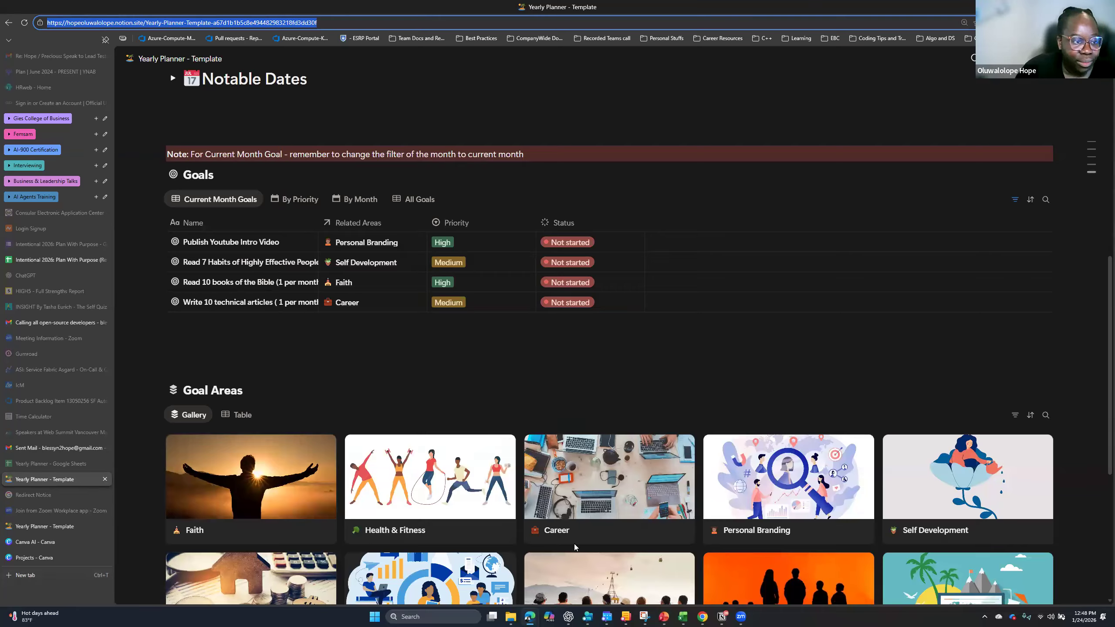
click(1064, 7)
mouse_move(530, 617)
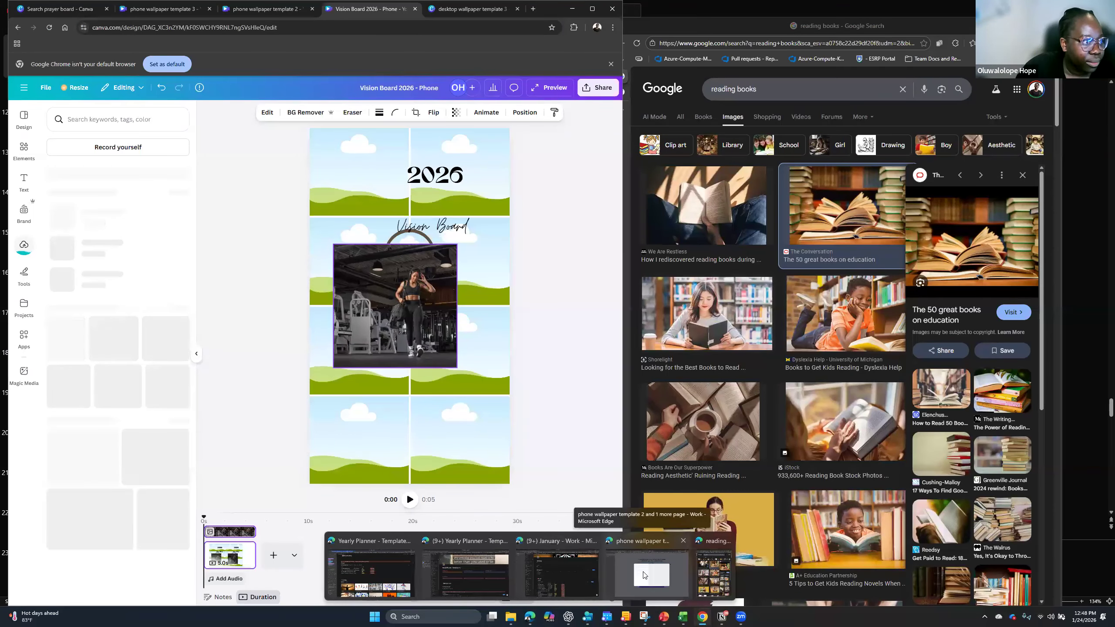
click(568, 580)
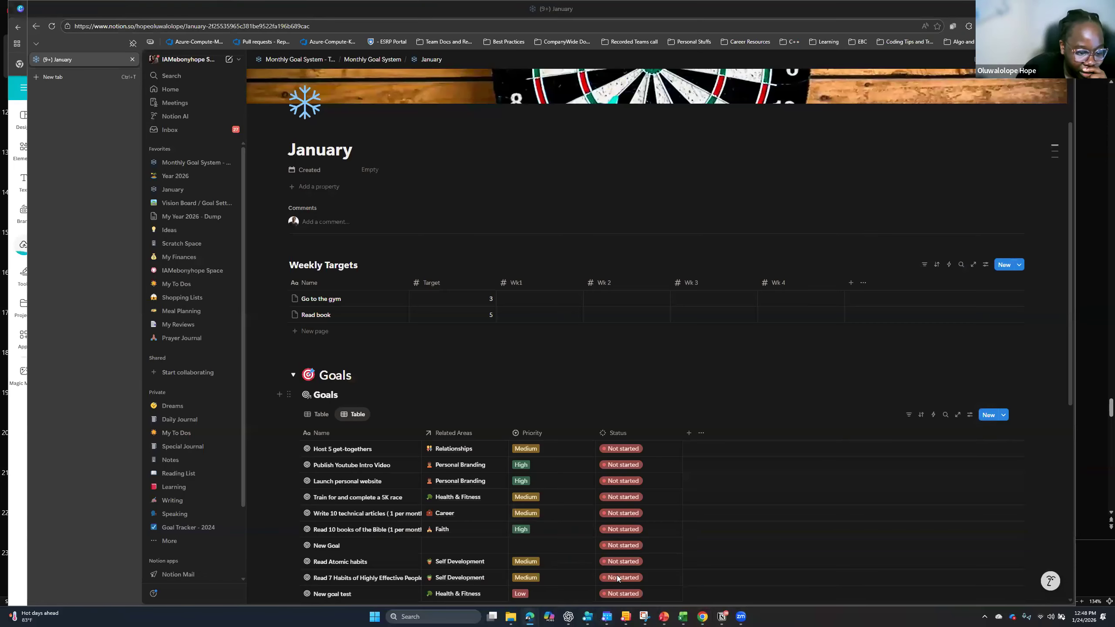
click(530, 616)
click(473, 584)
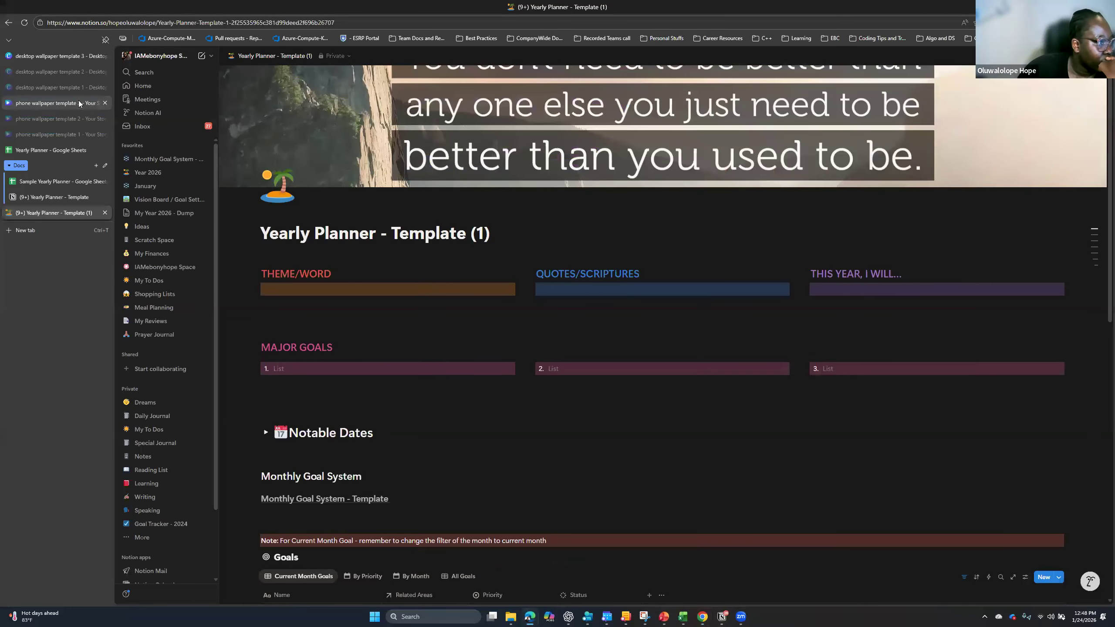
click(78, 103)
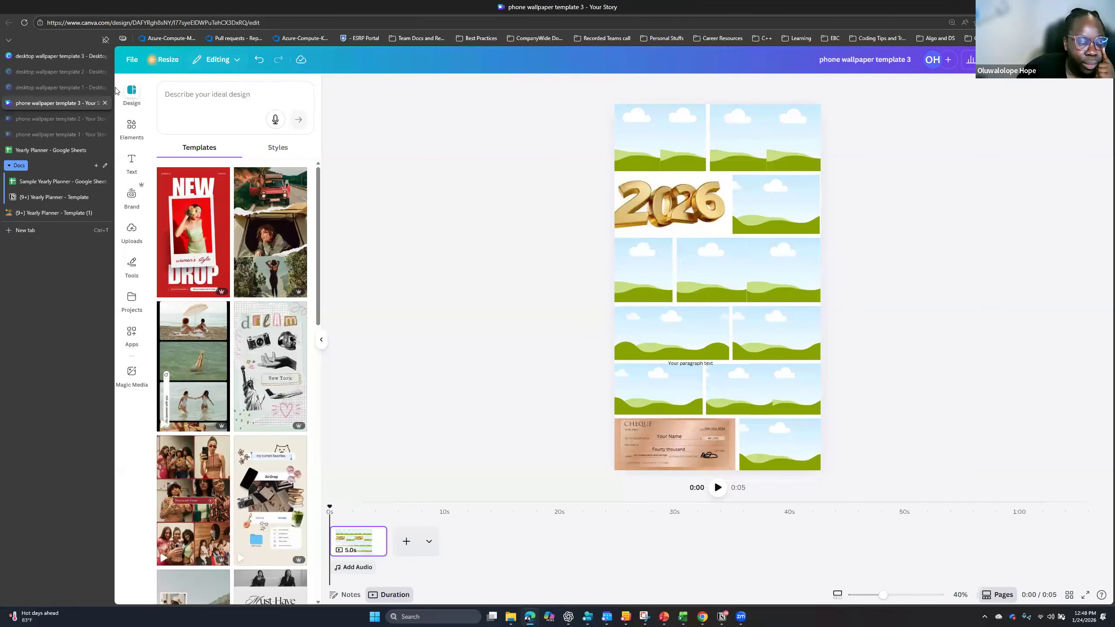
click(235, 65)
click(157, 152)
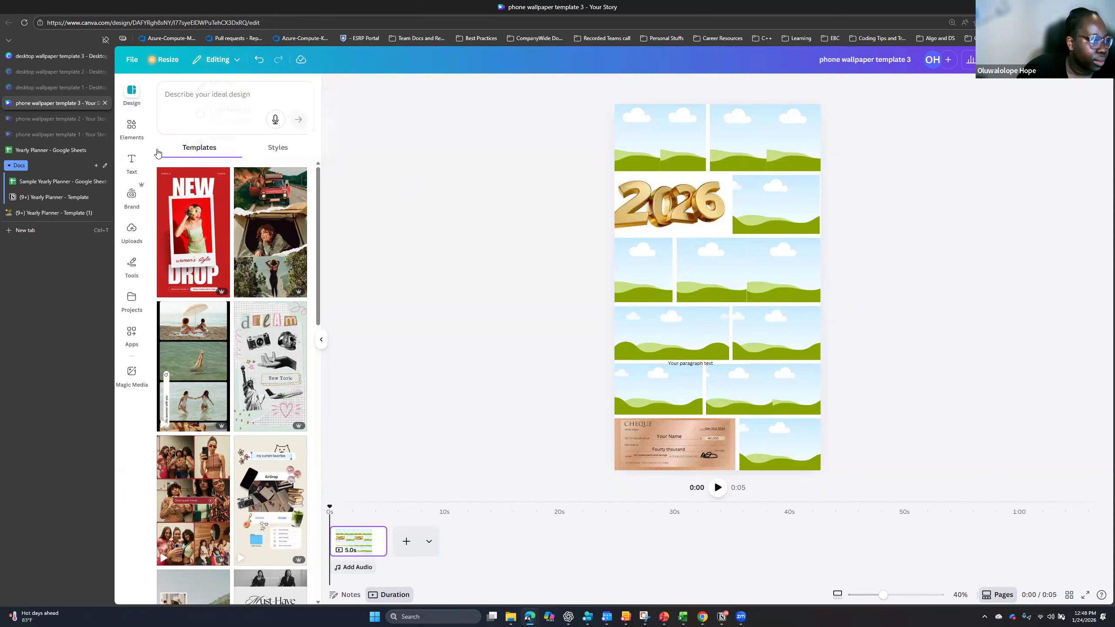
click(134, 159)
click(134, 159)
click(132, 90)
click(133, 62)
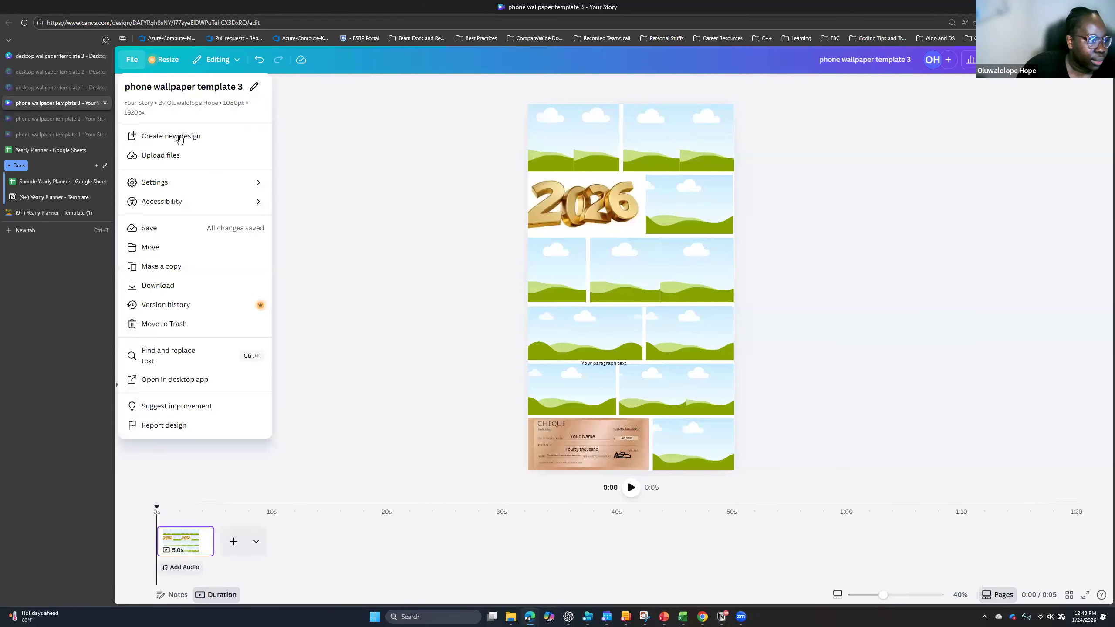
click(132, 132)
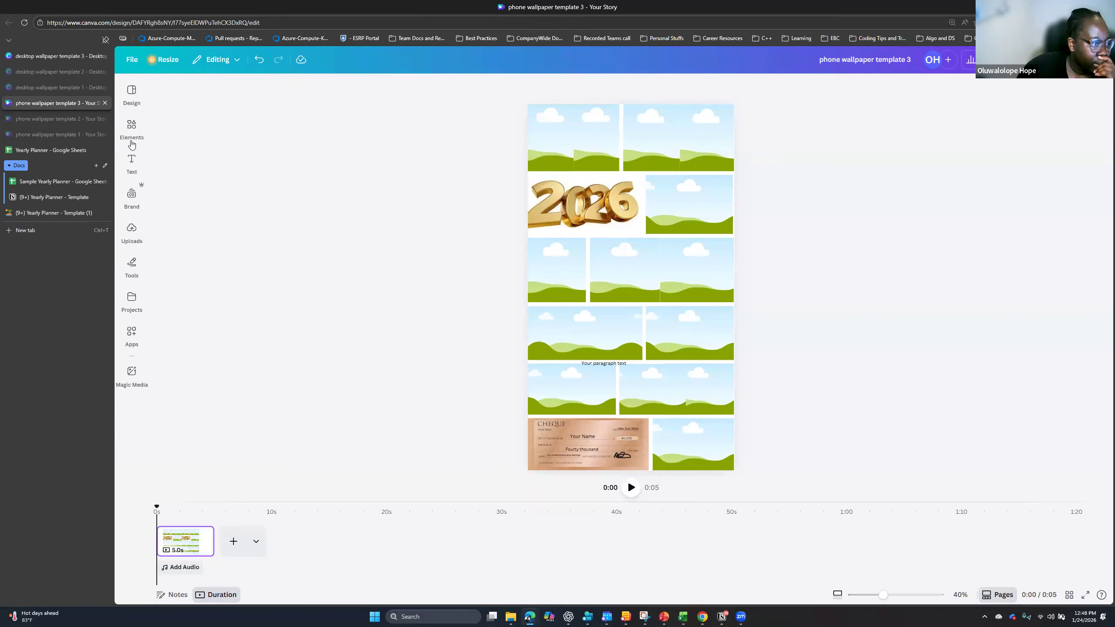
- Replace the current page of "phone wallpaper template 3" with the saved project design "Vision Board 2026 - Phone"
click(131, 299)
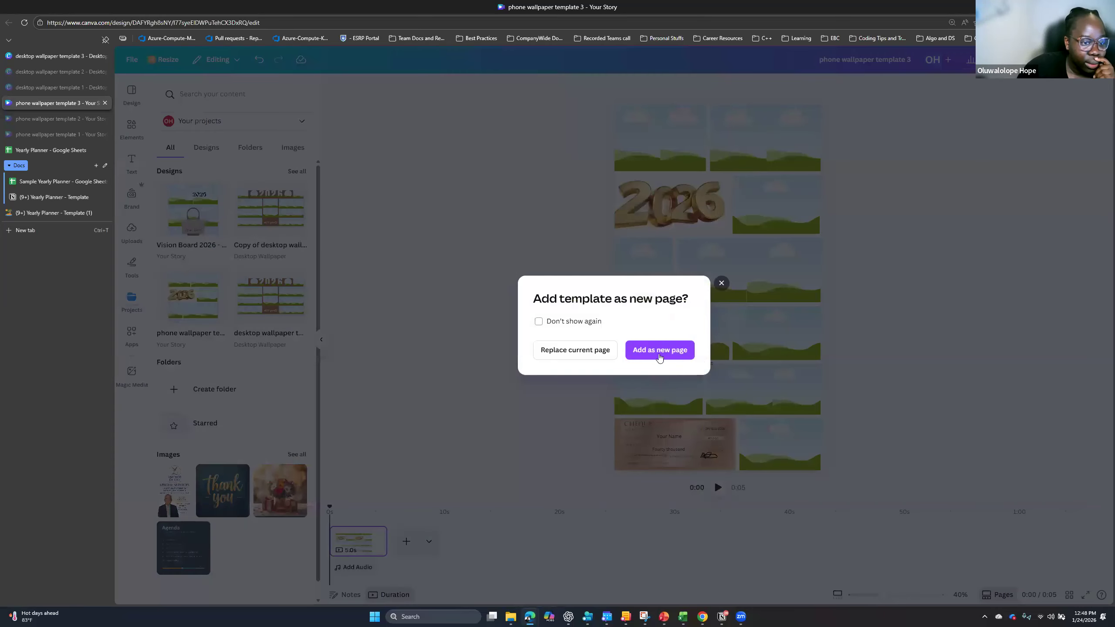
click(659, 355)
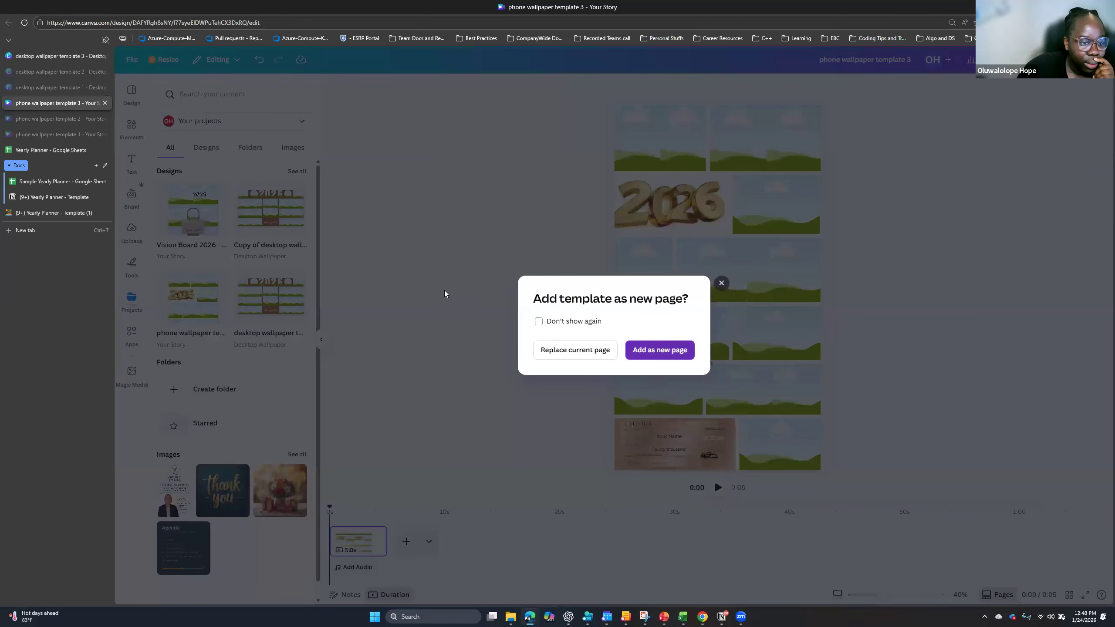
click(569, 351)
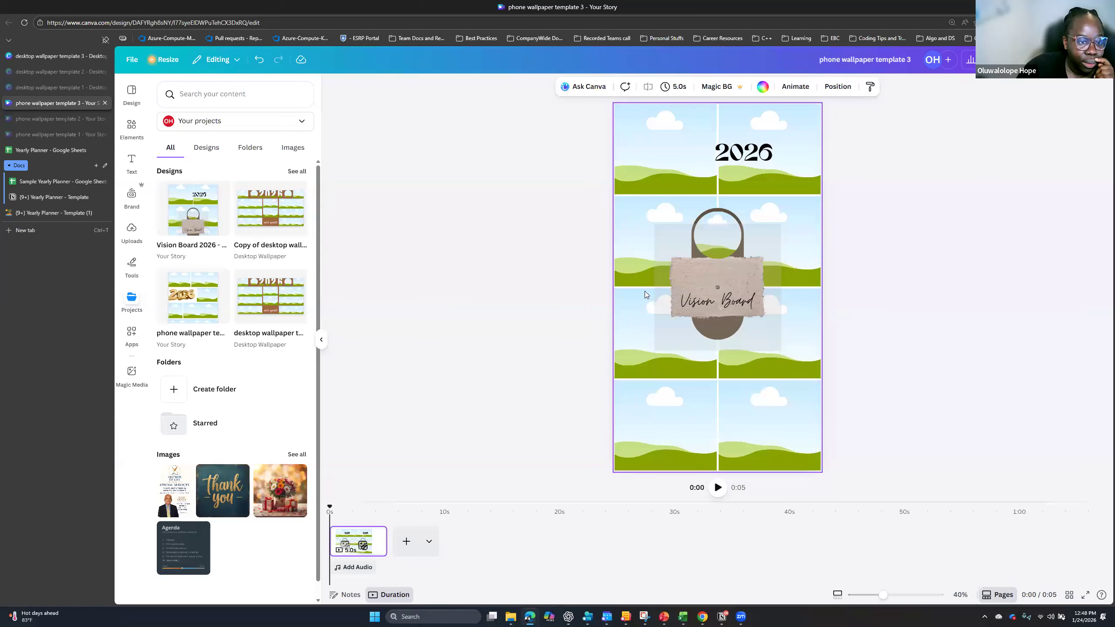
- Find the "Vision Board 2026 - Phone" design among the saved projects and open it in a new browser tab
click(132, 132)
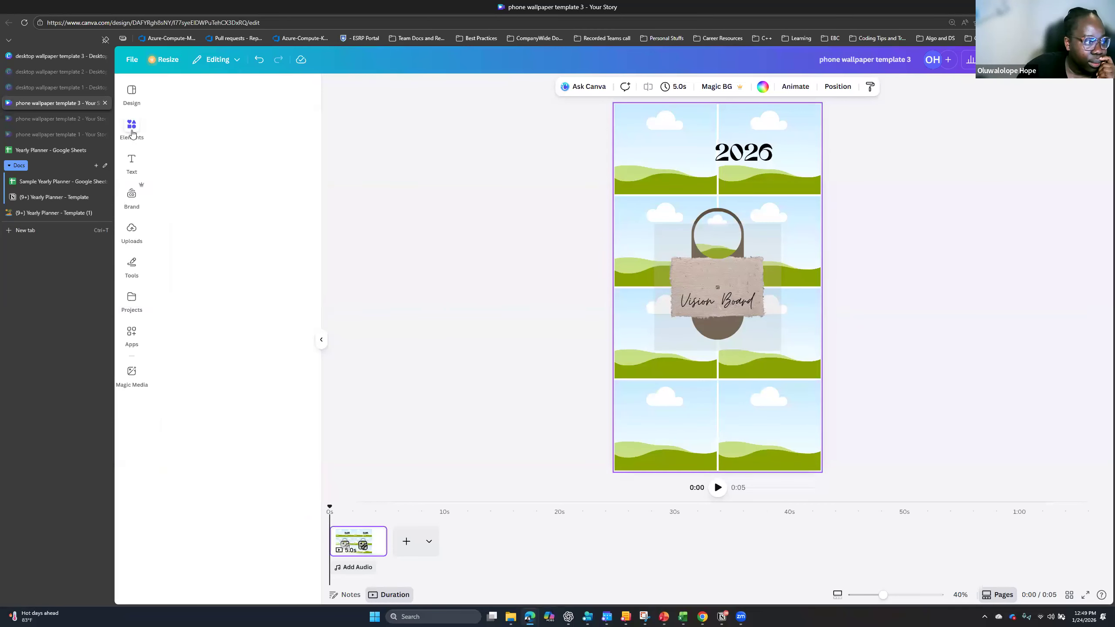
click(129, 232)
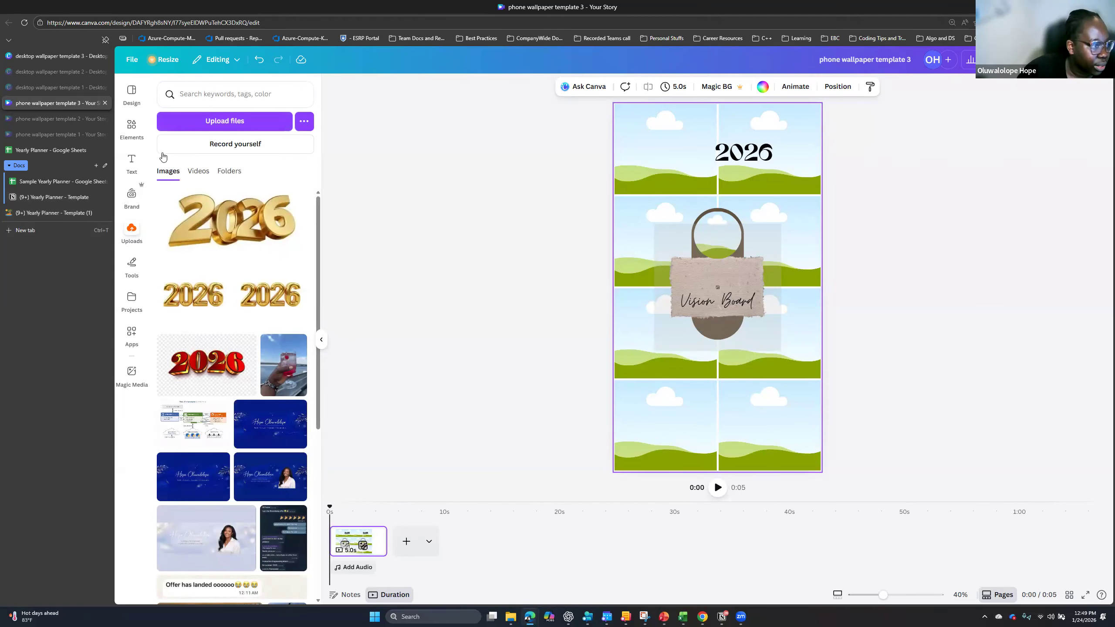
click(131, 303)
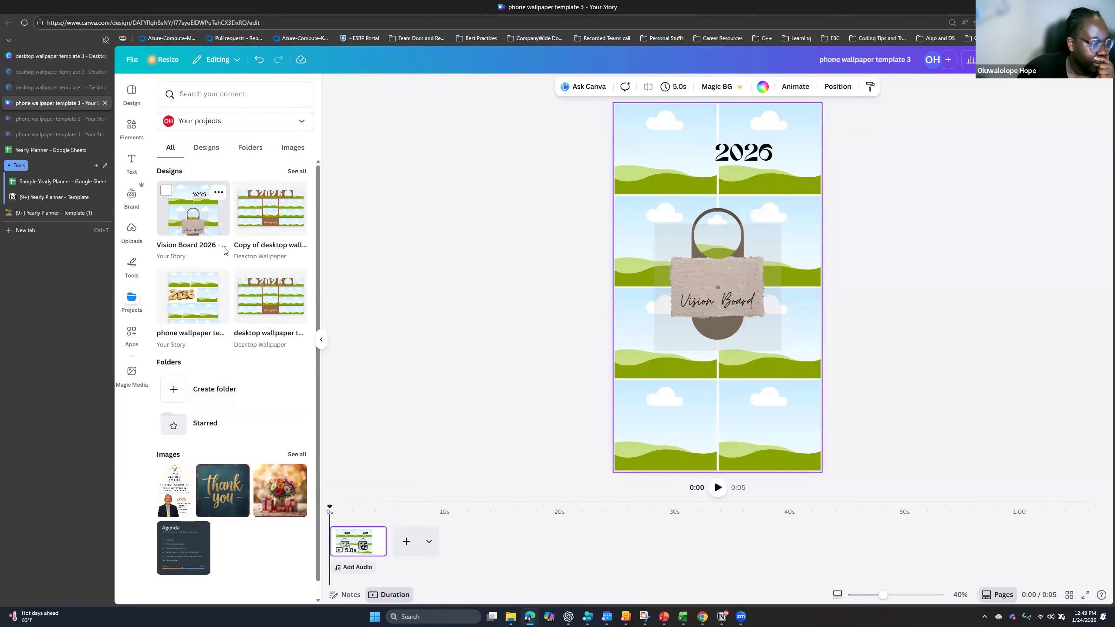
click(218, 192)
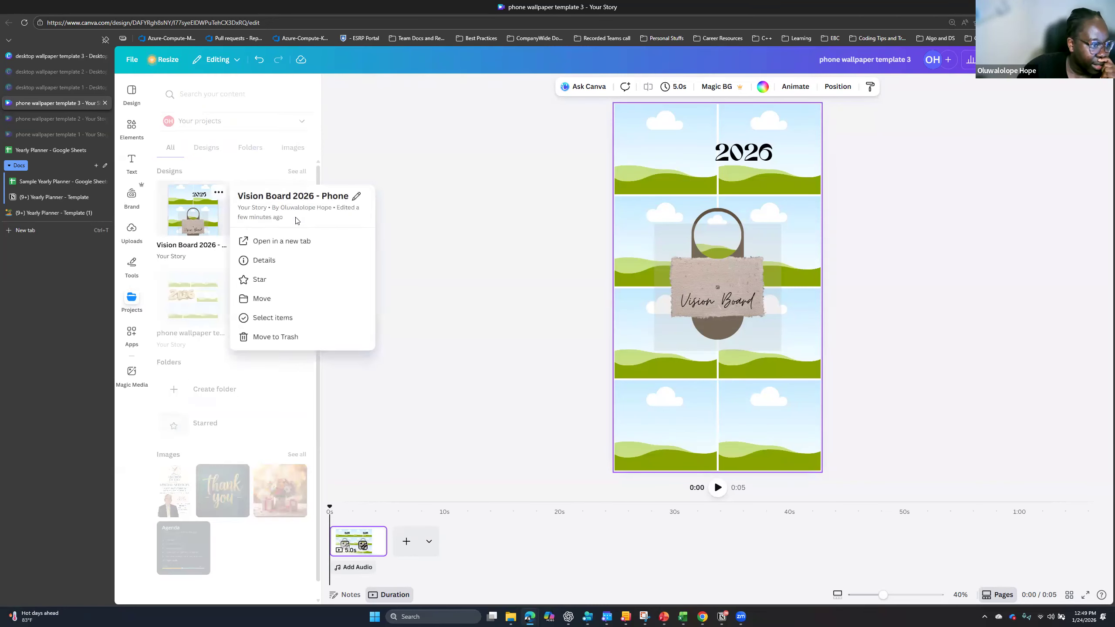
click(281, 242)
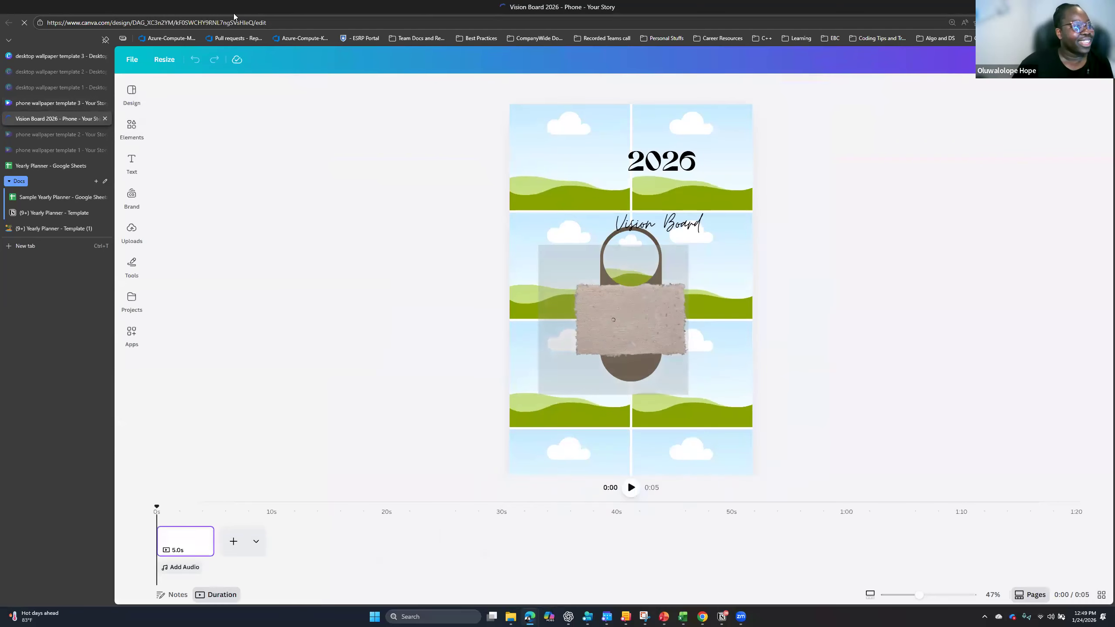
- Show the uploaded images for the vision board and restore its browser window to a smaller size at the upper edge of the desktop
click(131, 231)
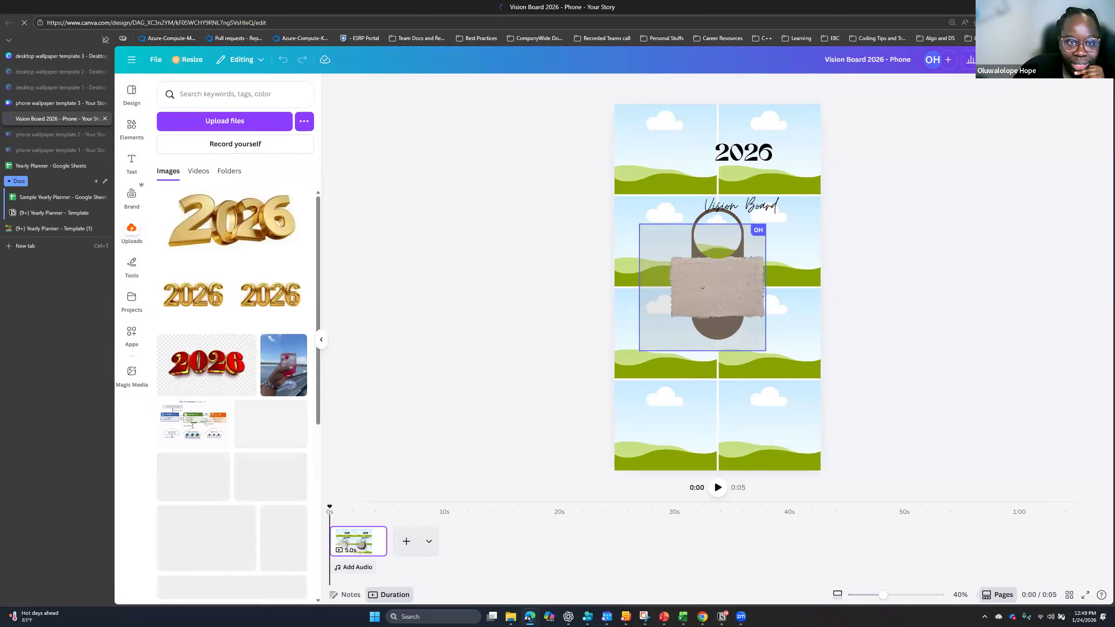
drag(669, 6, 675, 110)
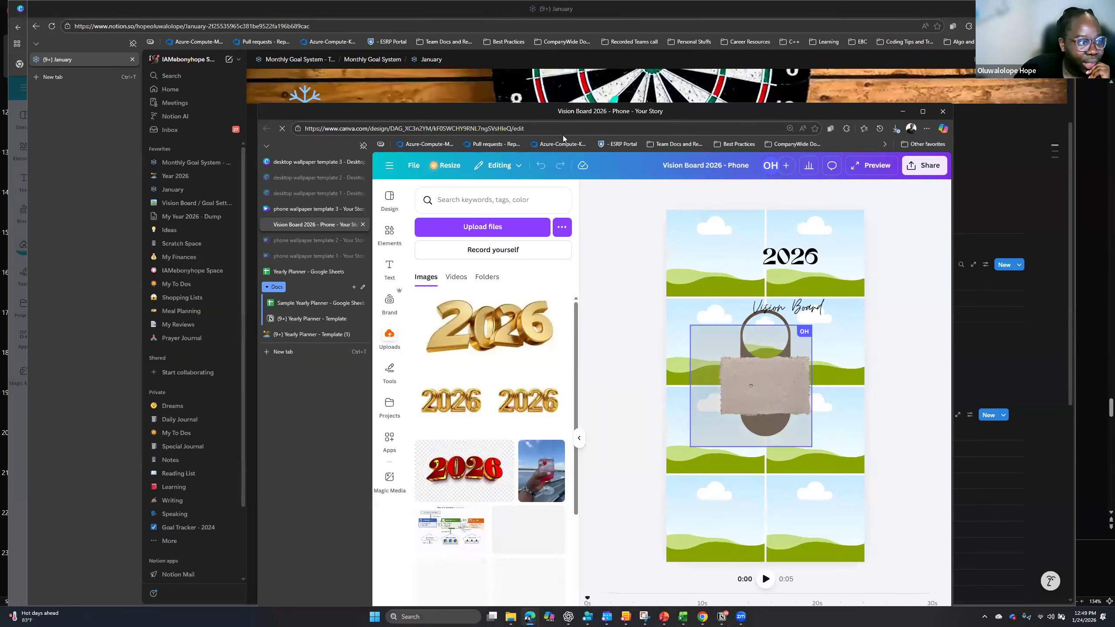
drag(564, 104, 564, 1)
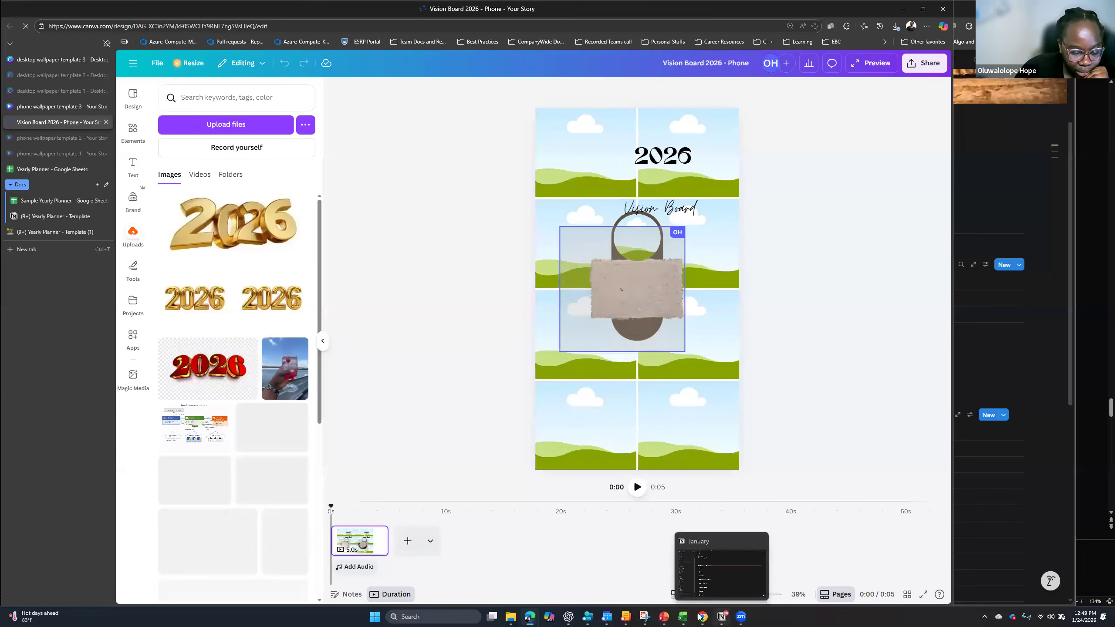
- Bring the "reading books" image search window forward and upload its open-books photo to the vision board's image uploads
mouse_move(535, 617)
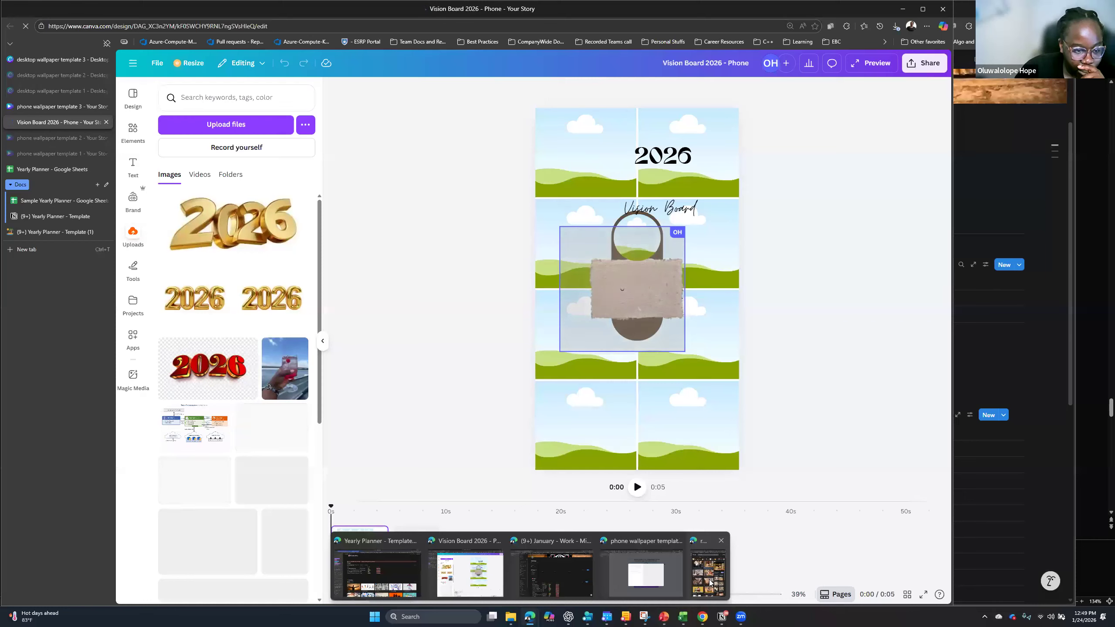
click(711, 582)
drag(973, 230, 458, 251)
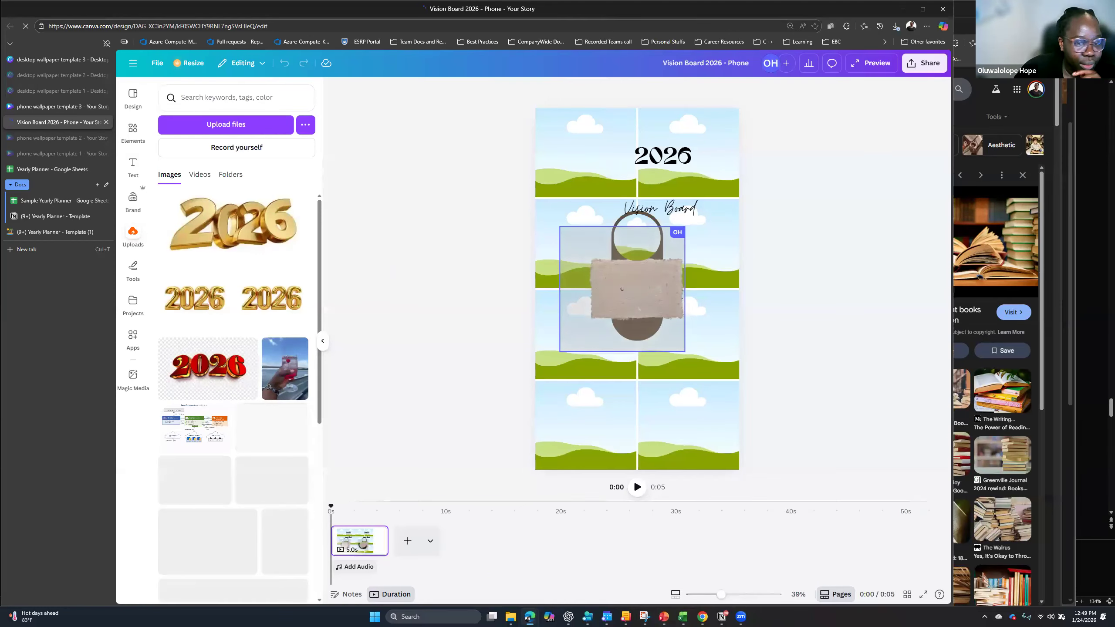
drag(216, 207, 217, 209)
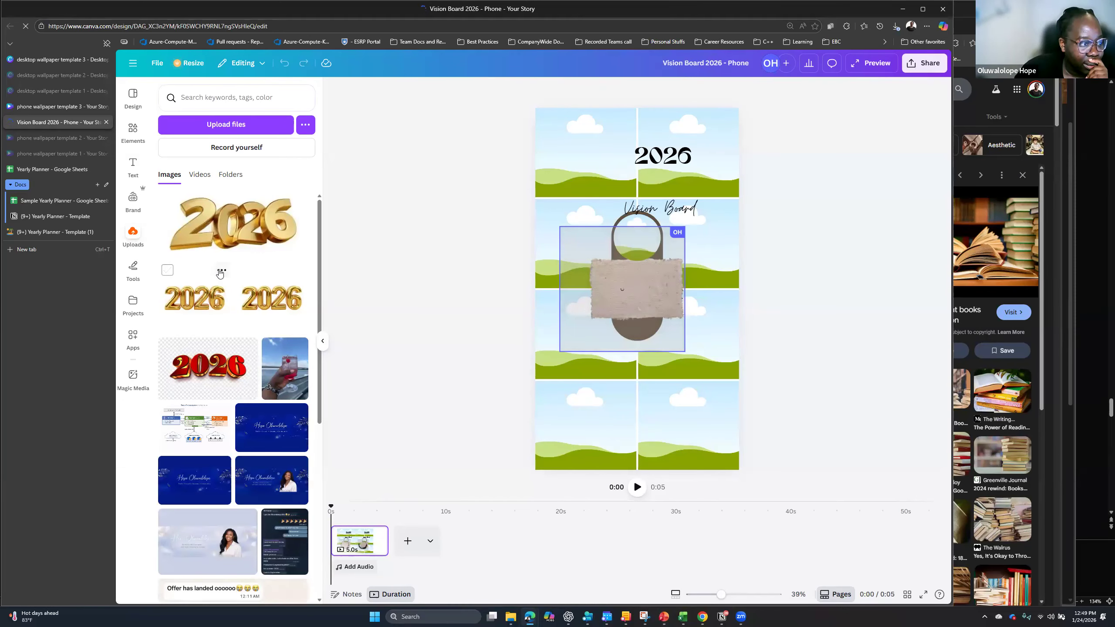
click(134, 235)
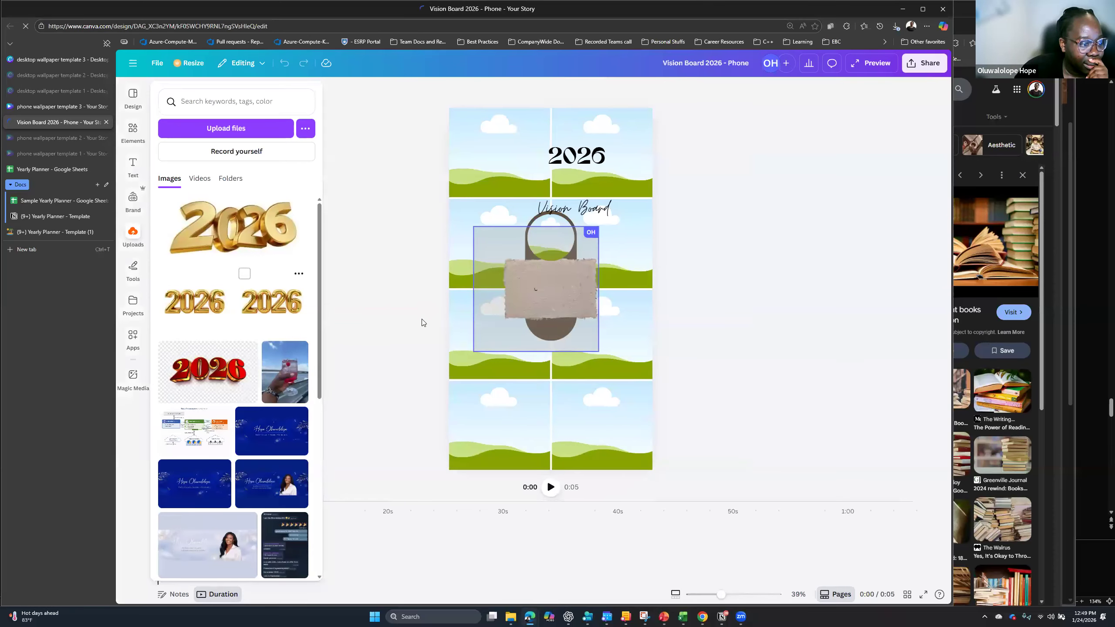
click(133, 235)
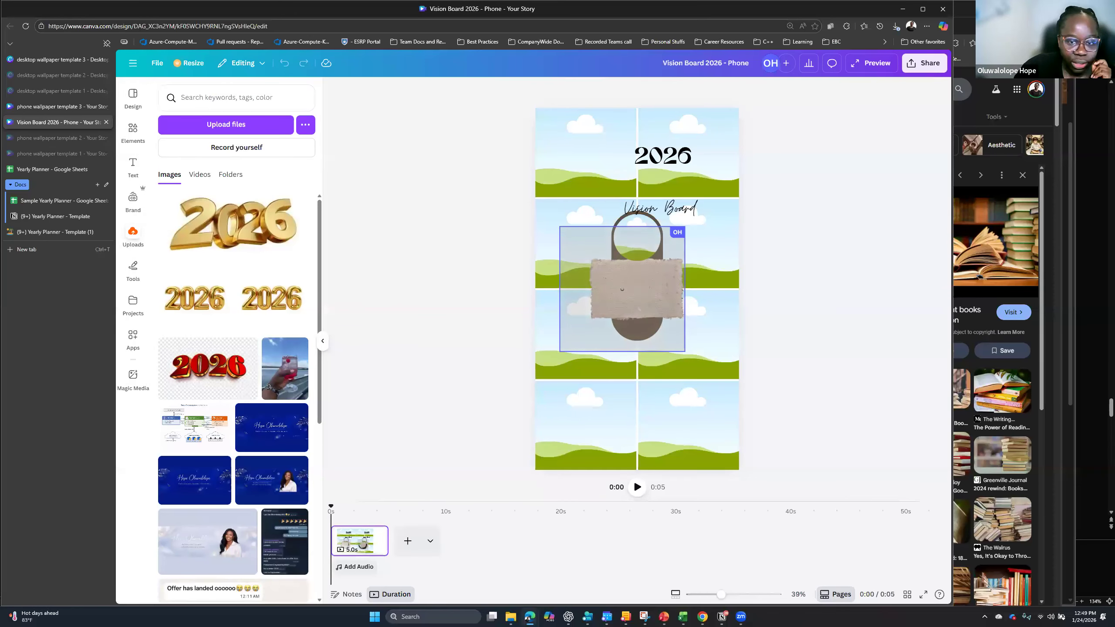
- Return to the "reading books" image search, widen its window and transfer the open-books photo to the image uploads once more
click(1030, 113)
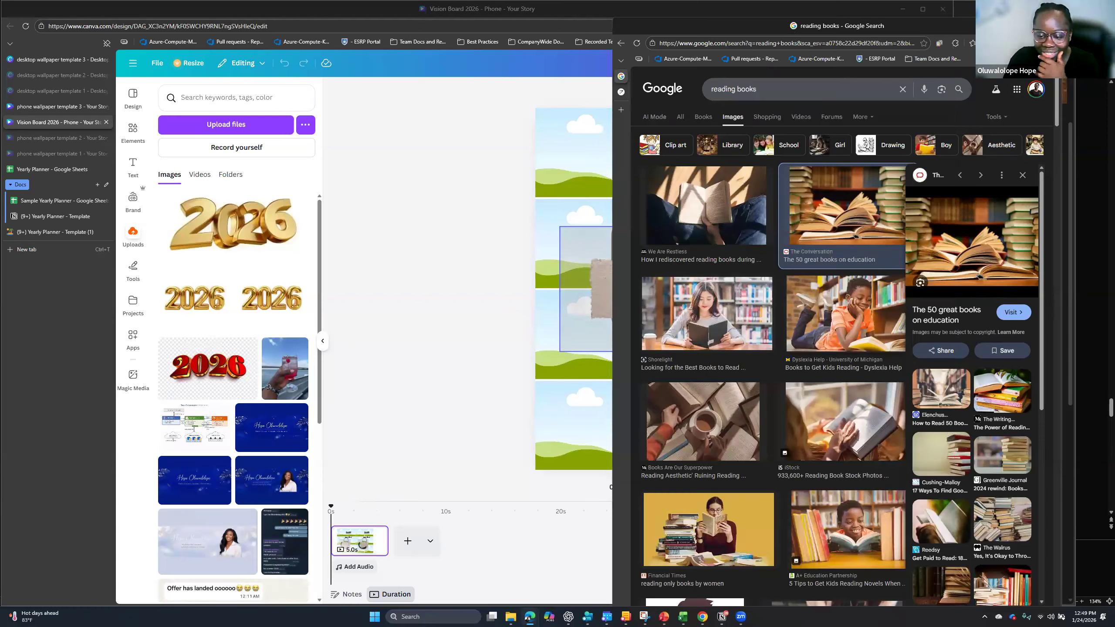
key(alt+Tab)
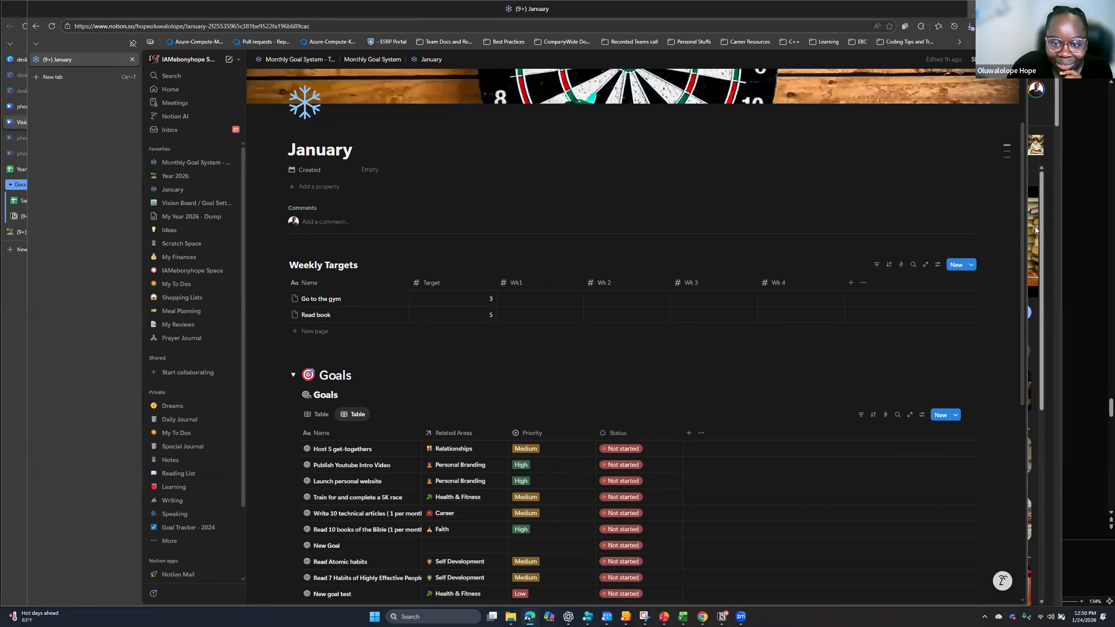
key(alt+Tab)
drag(1064, 240, 1098, 240)
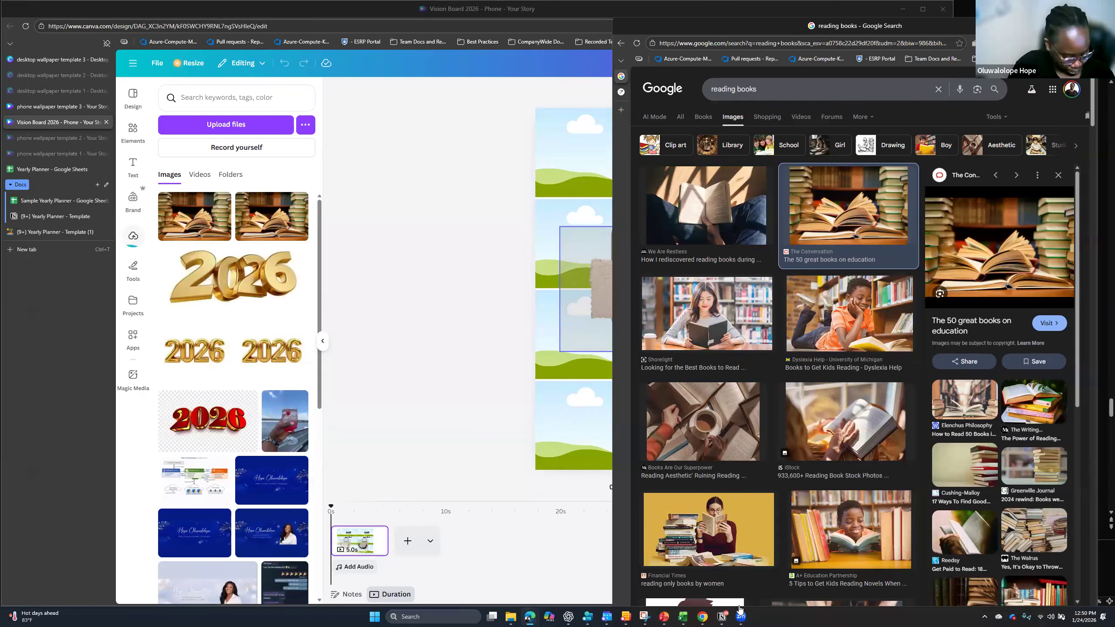
mouse_move(742, 617)
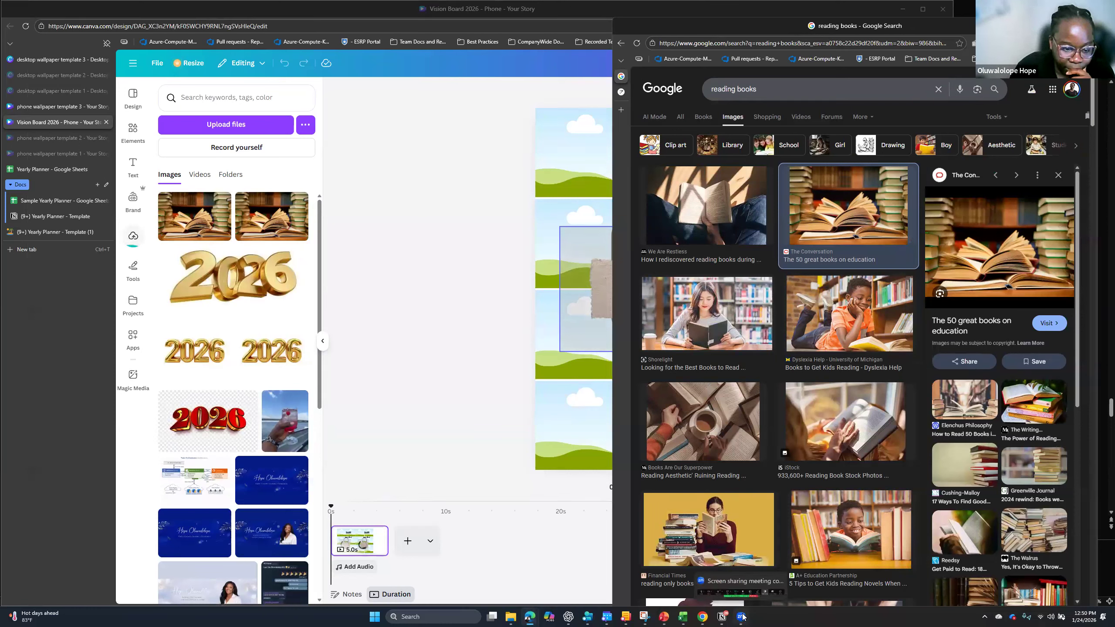
click(741, 595)
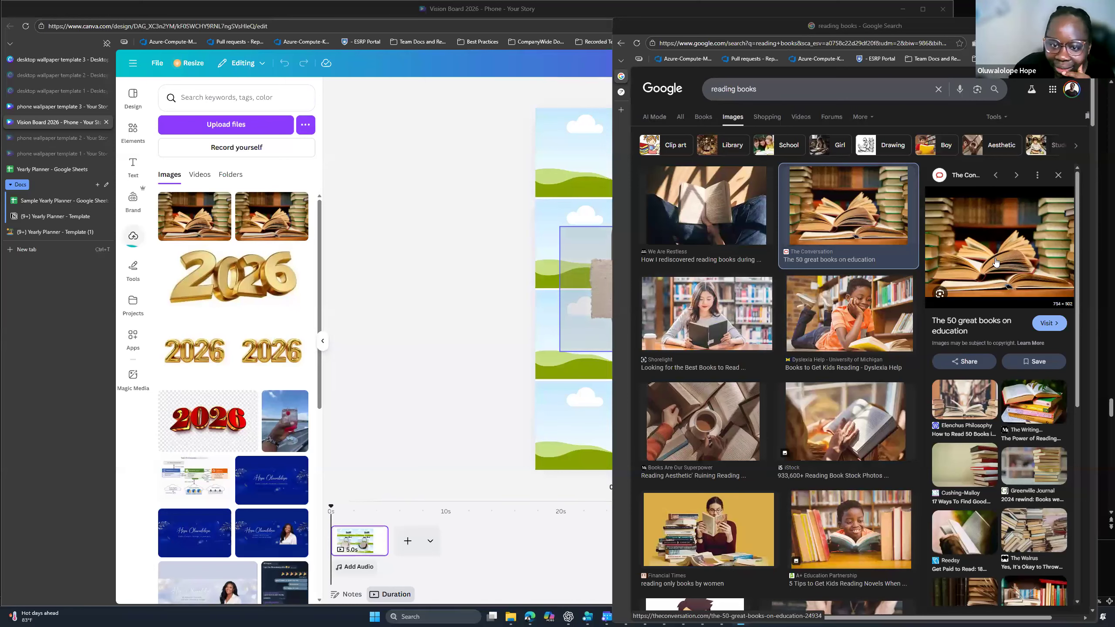
drag(1004, 257, 227, 278)
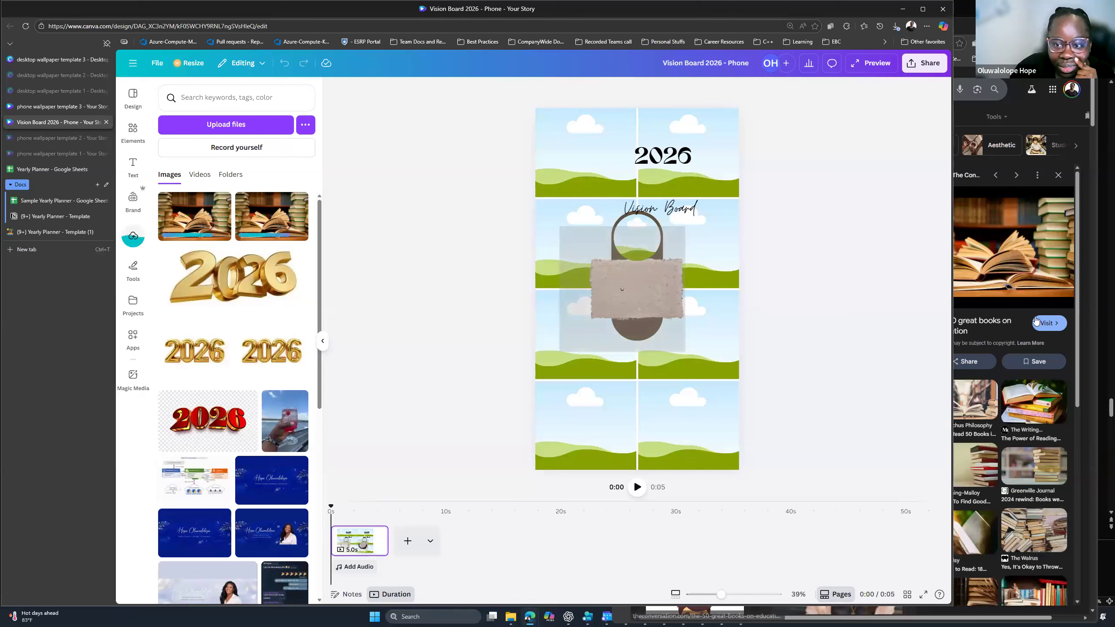
- Delete the faded square image overlapping the bag in the middle of the wallpaper
click(650, 327)
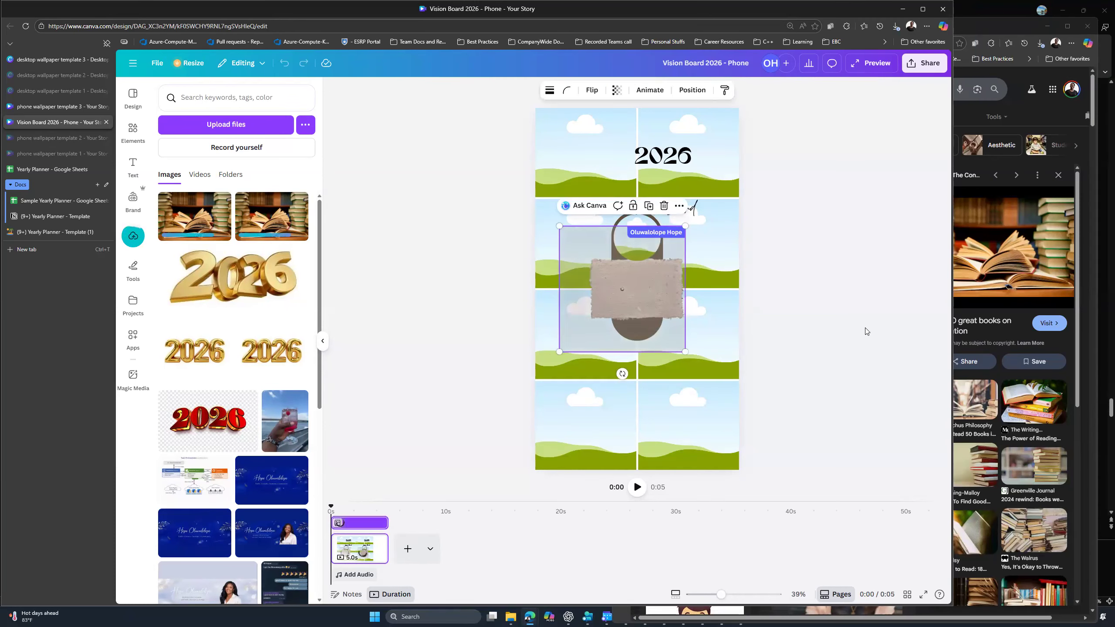
key(Delete)
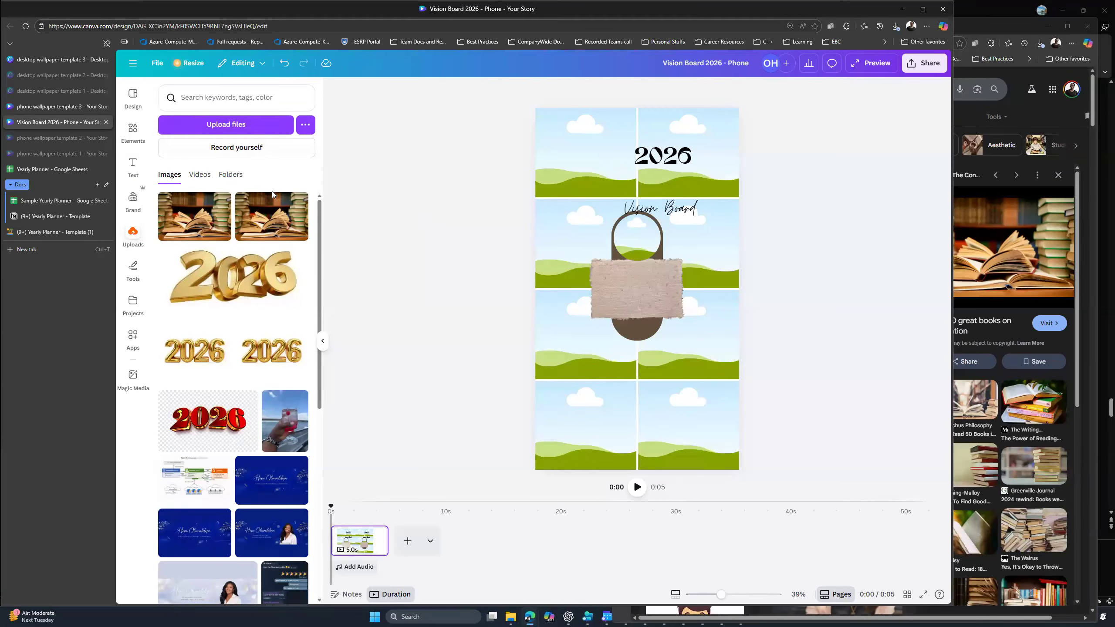
scroll(259, 469, down, 5)
scroll(259, 469, up, 5)
click(133, 131)
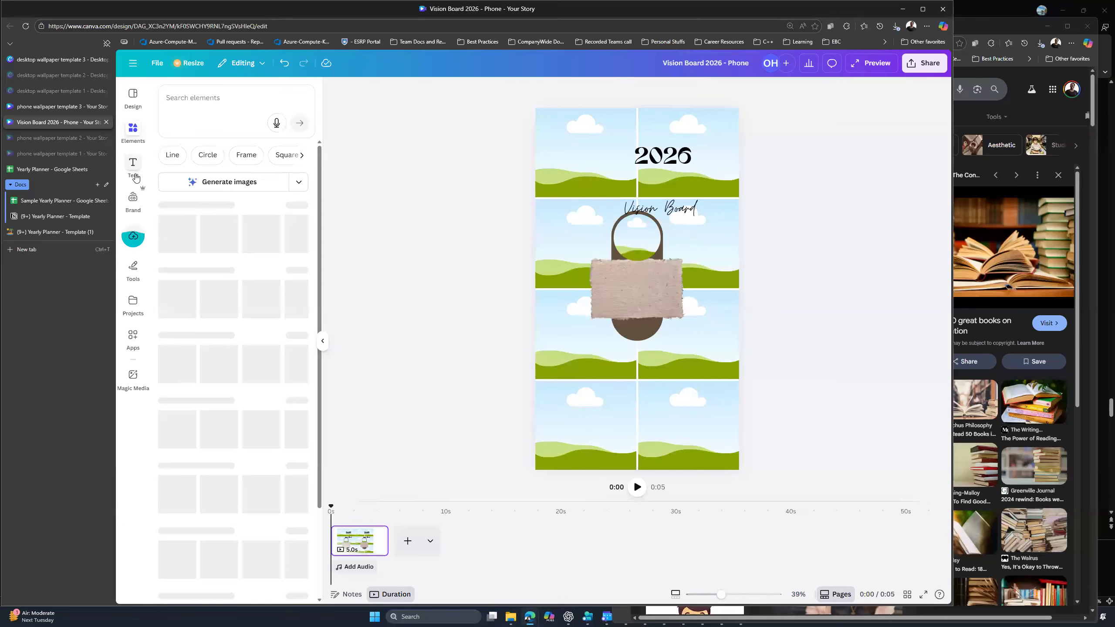
right_click(562, 264)
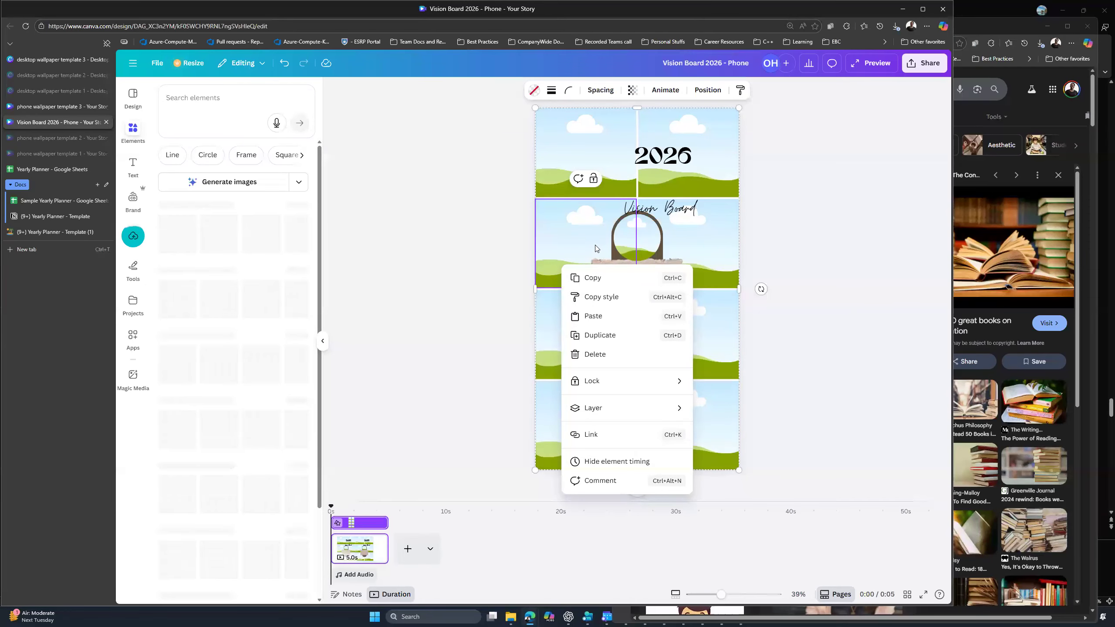
right_click(573, 234)
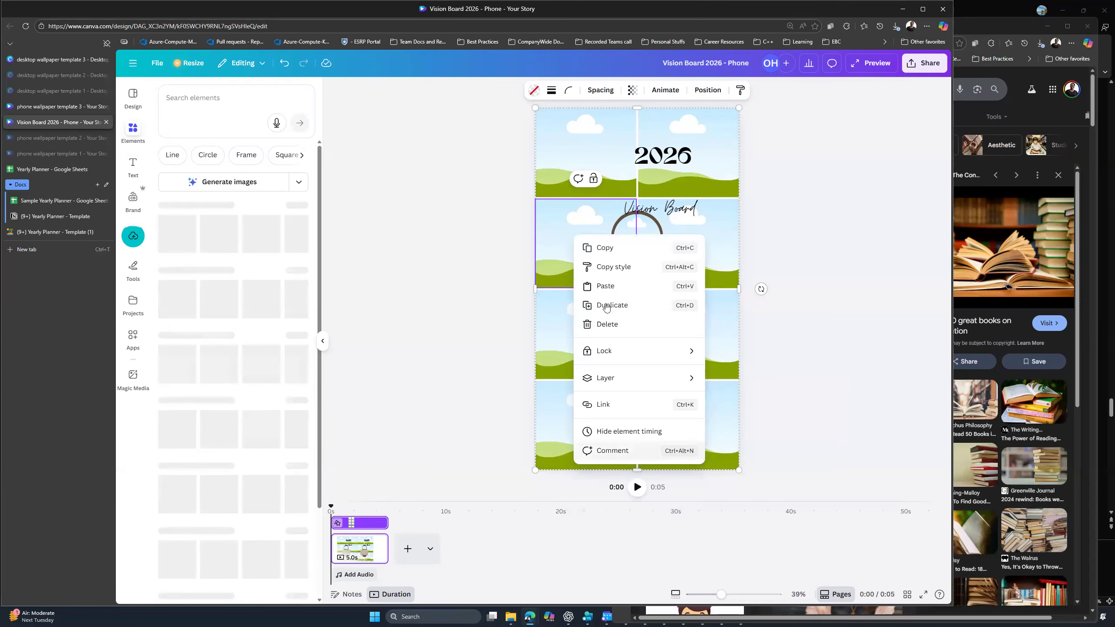
click(578, 222)
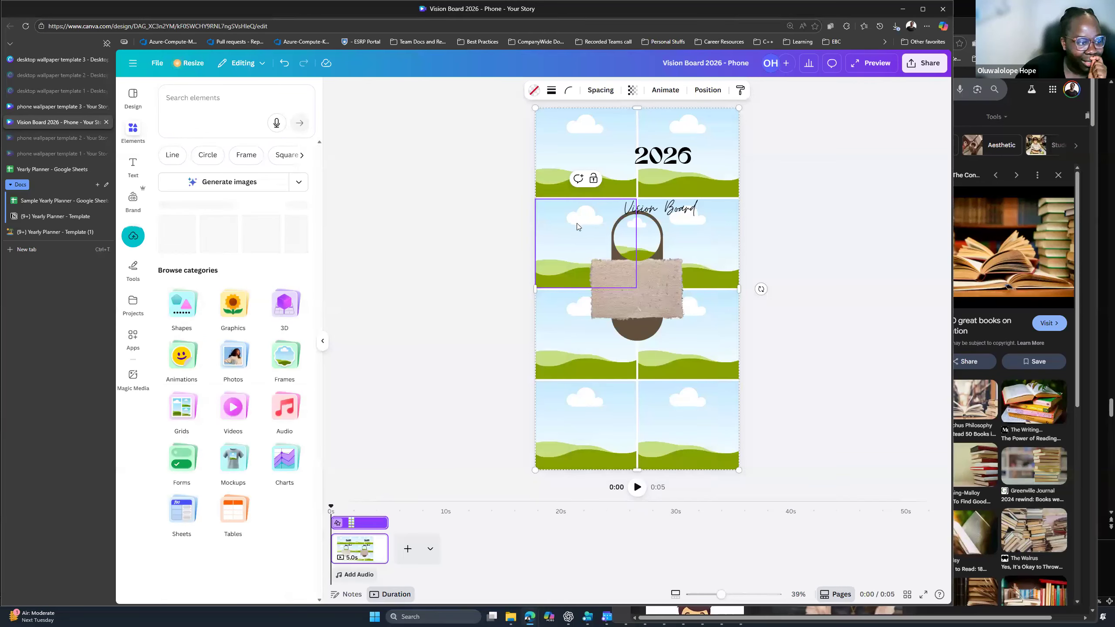
right_click(577, 223)
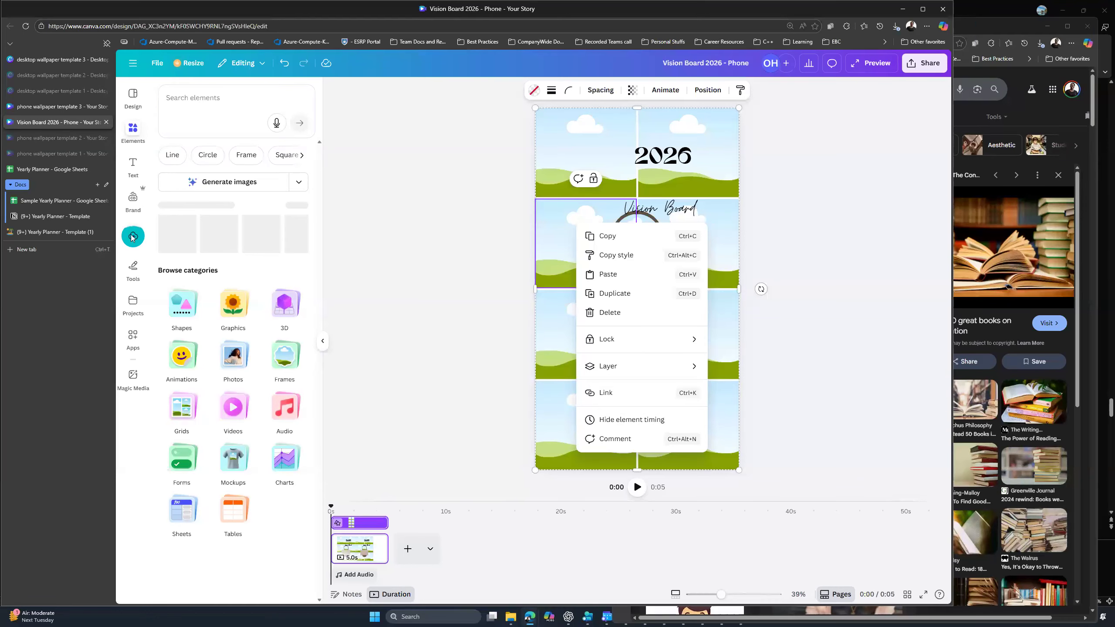
- Return to the uploaded images and add the open-books photo to the wallpaper page
click(133, 378)
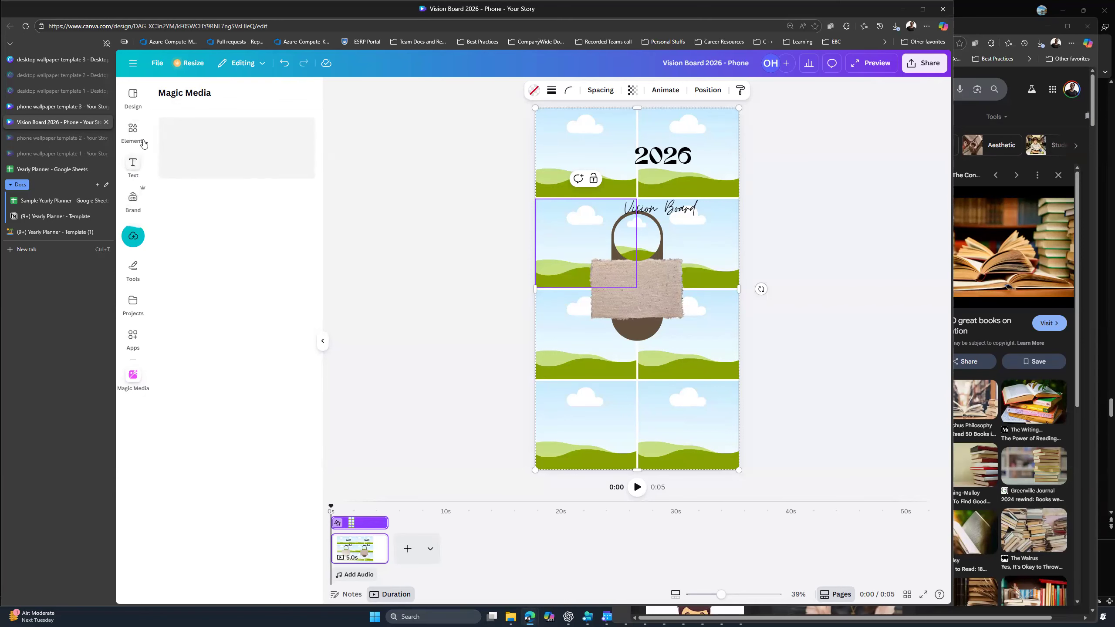
click(131, 235)
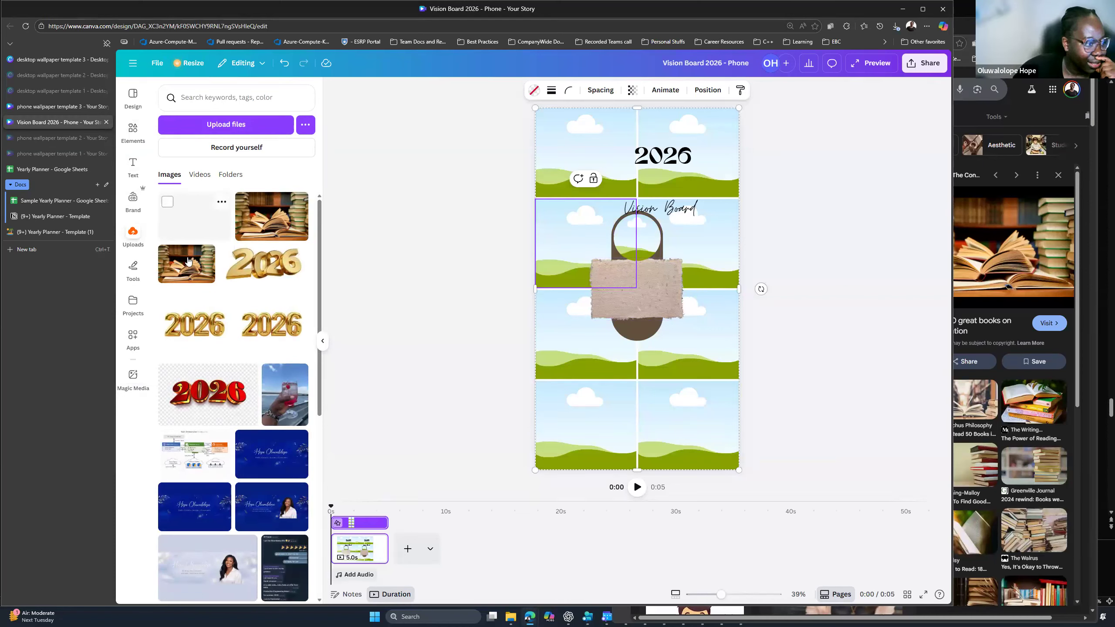
click(188, 261)
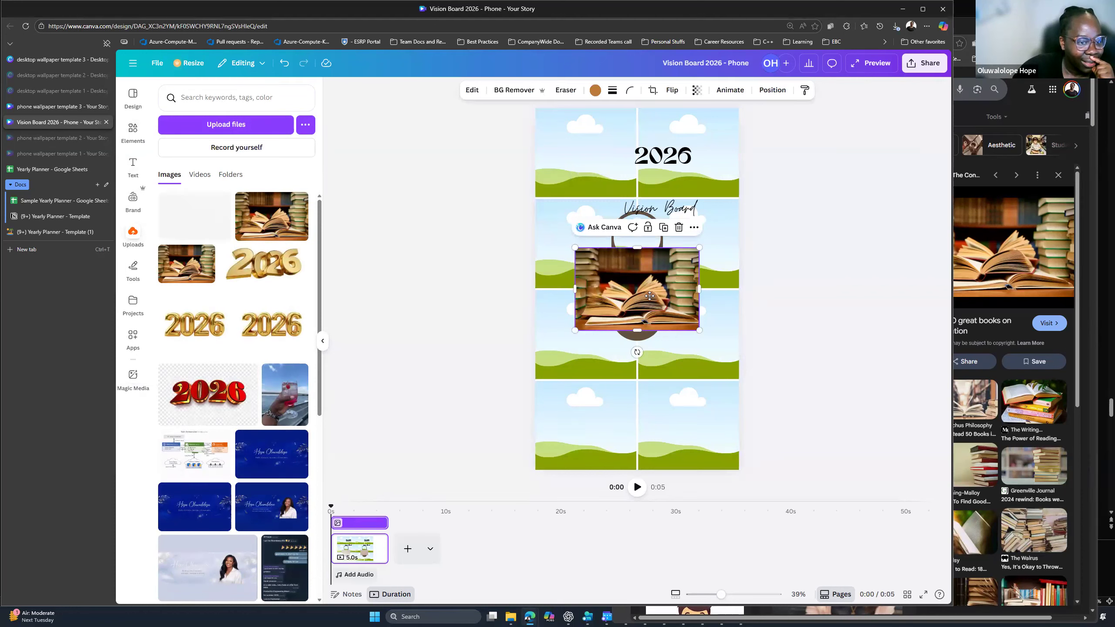
- Take the open-books photo off the wallpaper page and remove the blank-thumbnail upload rptgtpxd-1396254731.avif from its folder
drag(650, 295, 631, 314)
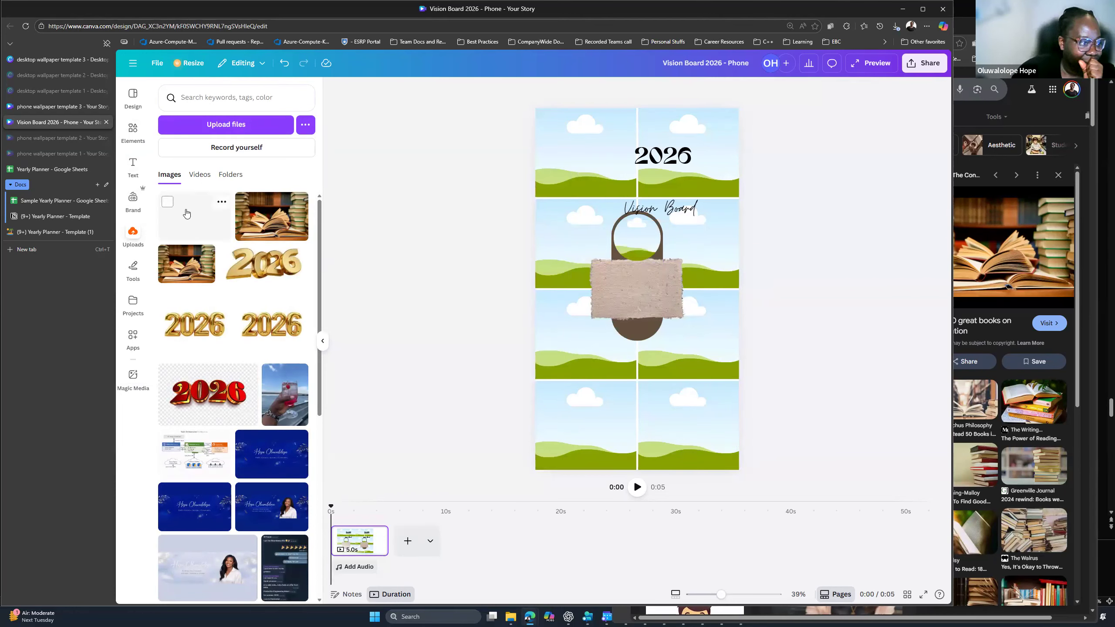
click(222, 202)
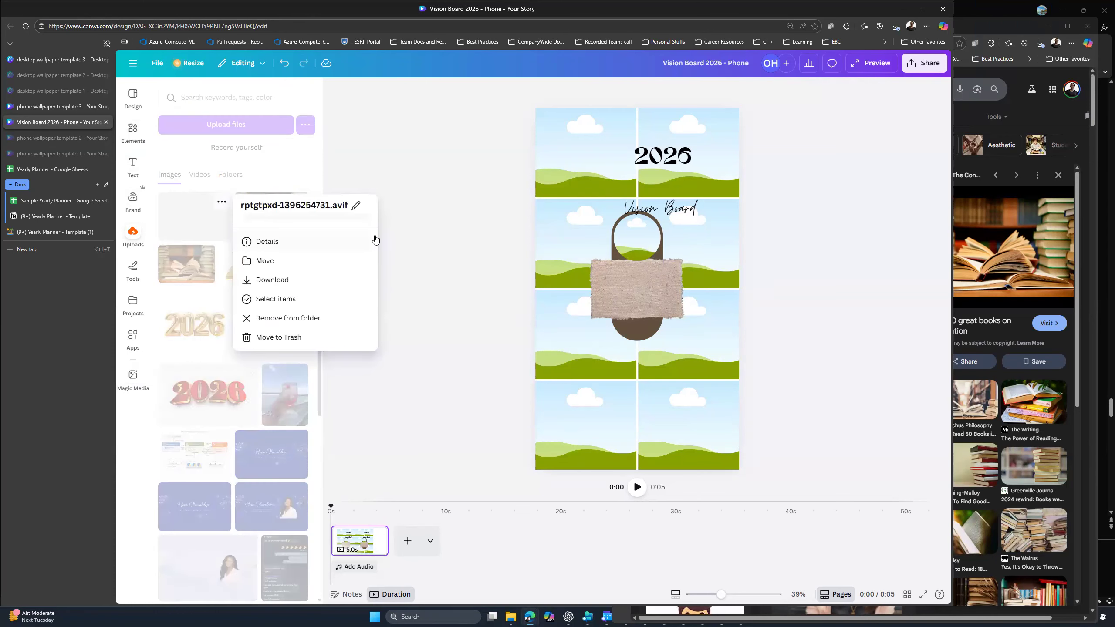
click(305, 322)
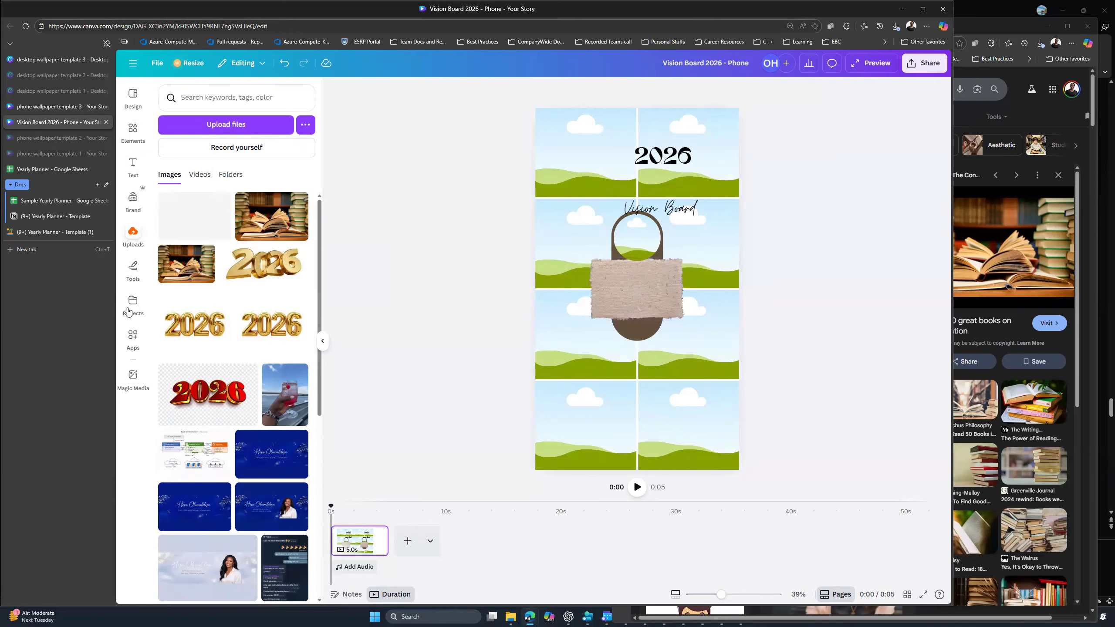
- Examine the drawing tools and the elements library's recent searches and image, code and video generation options
click(133, 267)
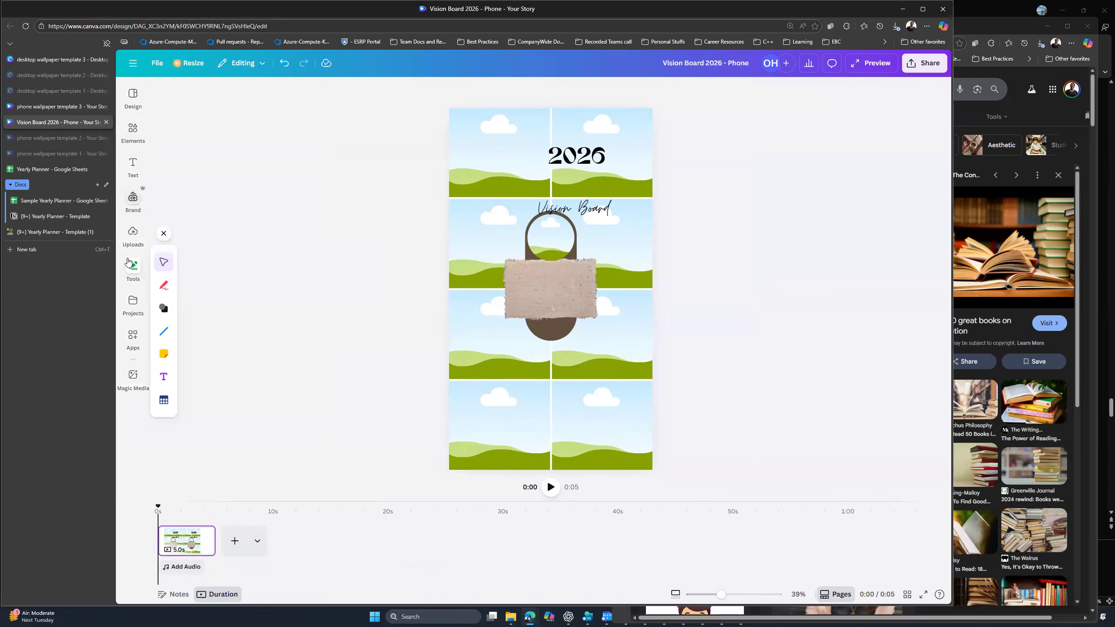
click(133, 130)
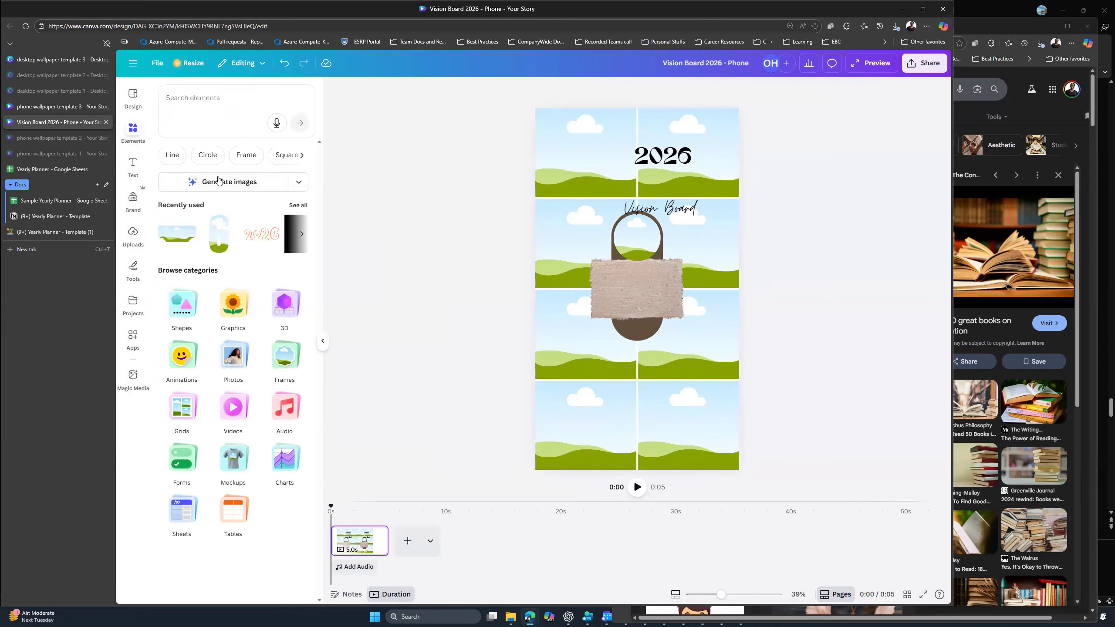
click(207, 178)
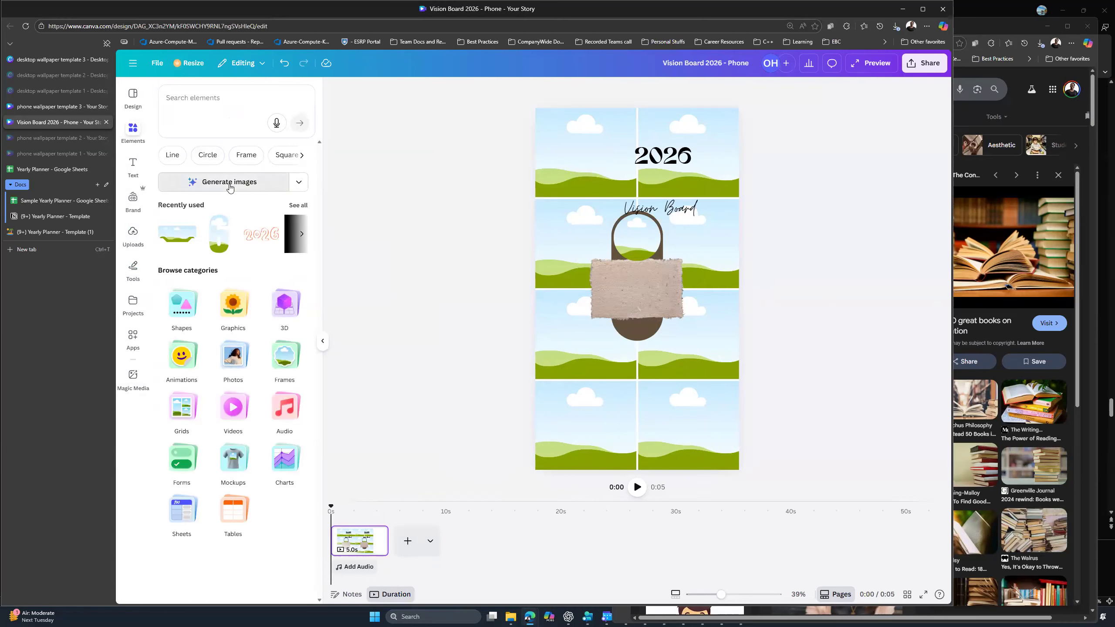
click(219, 109)
click(131, 134)
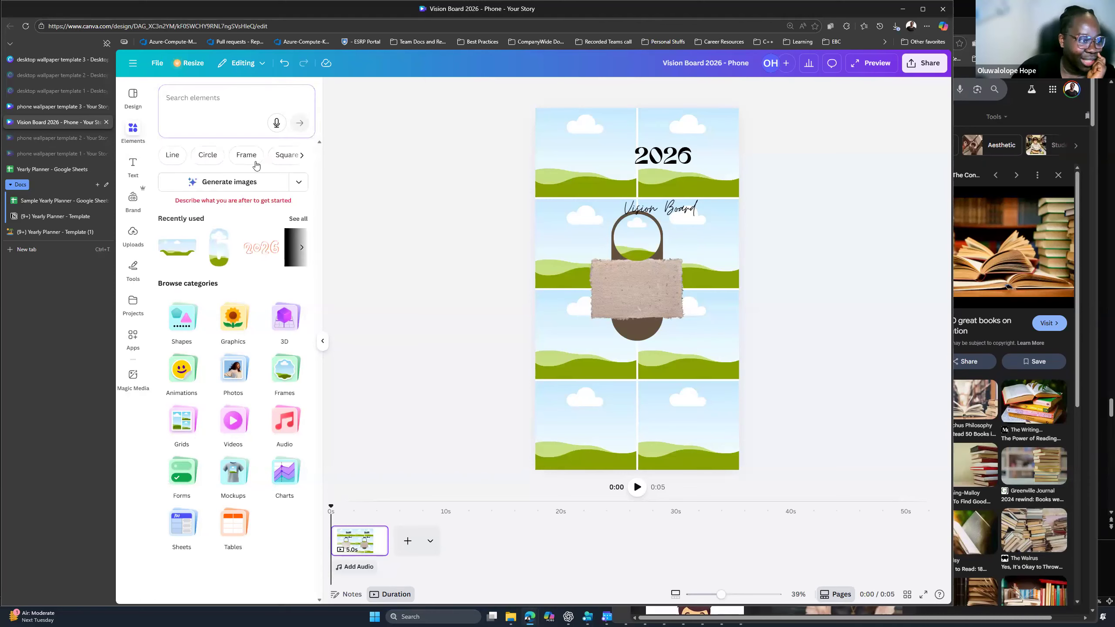
click(165, 109)
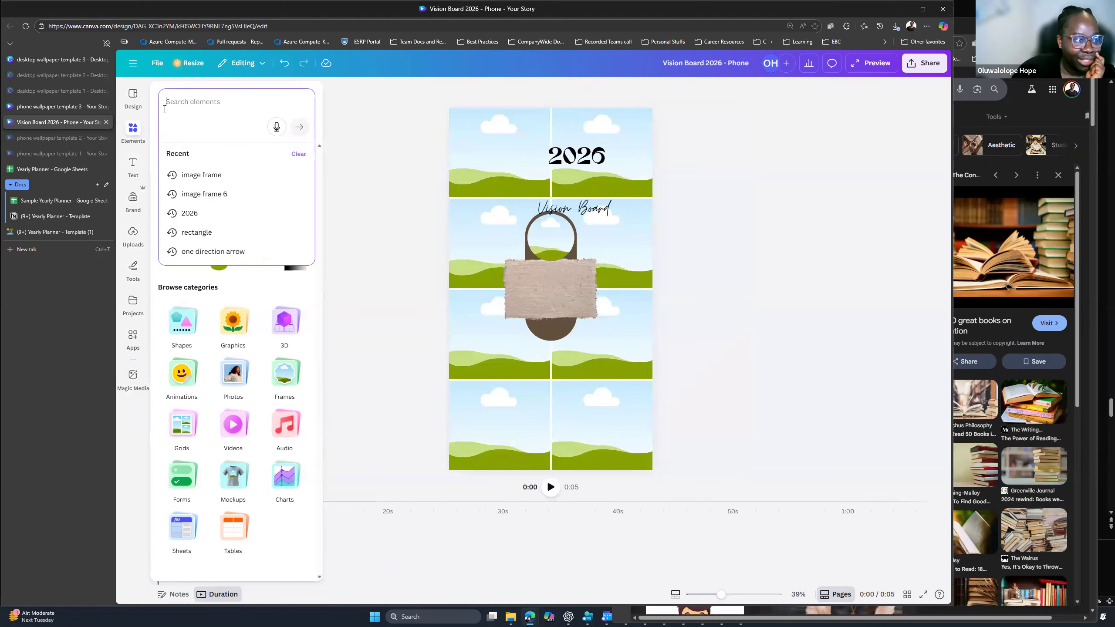
click(320, 223)
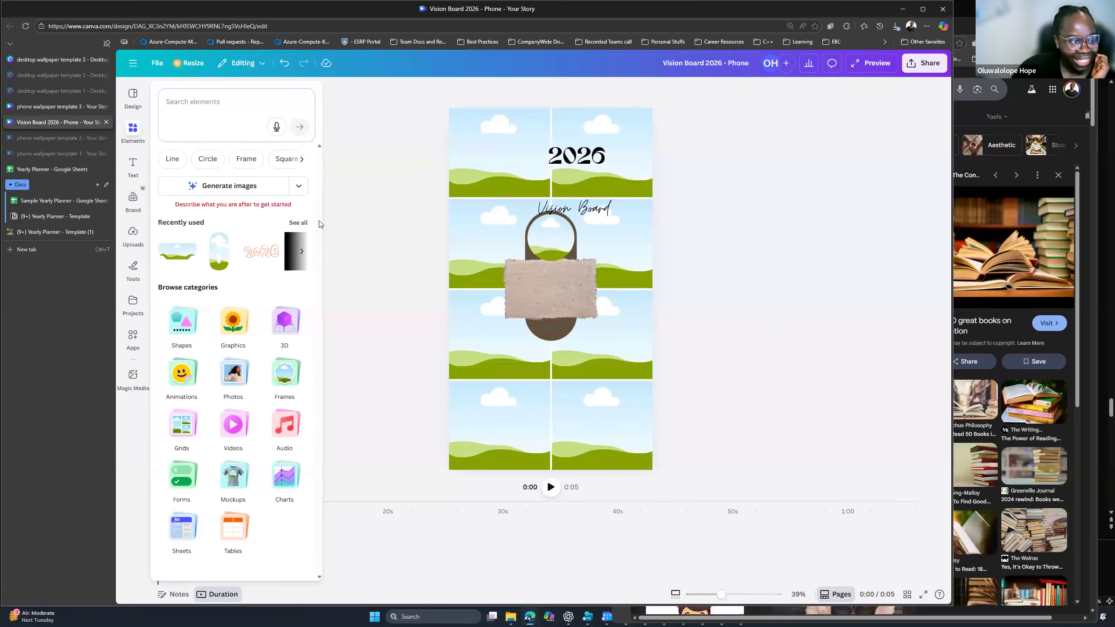
click(299, 186)
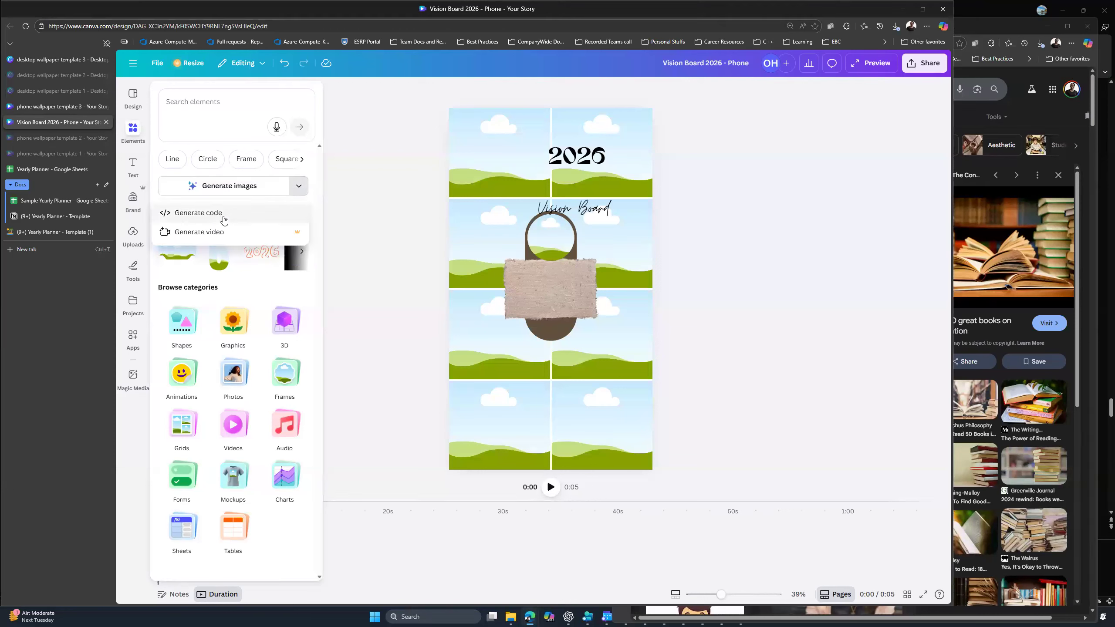
click(409, 164)
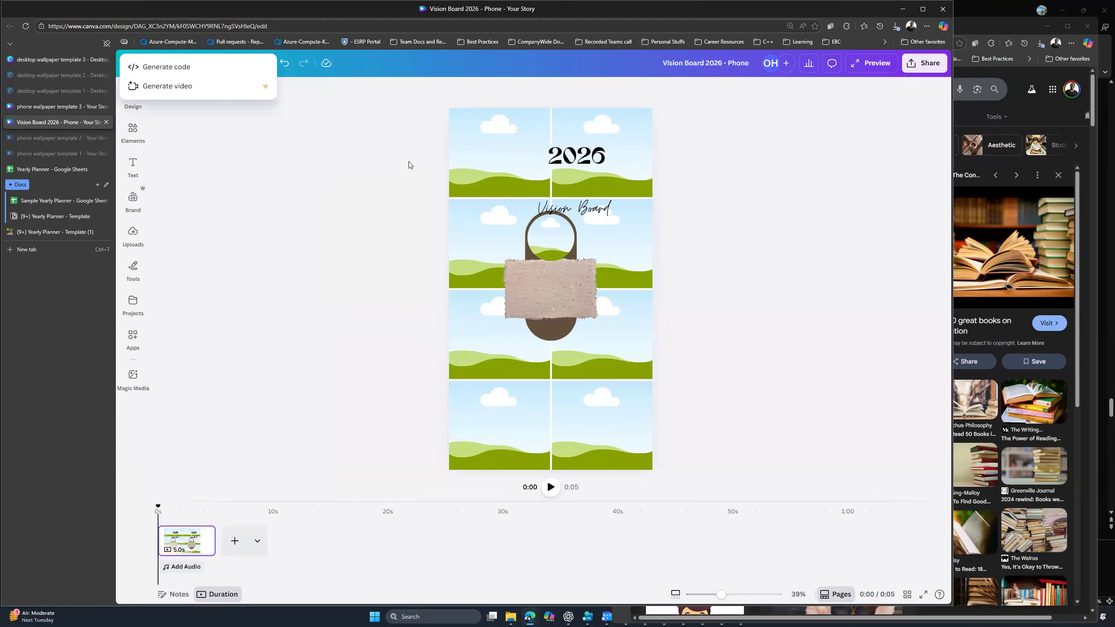
click(351, 142)
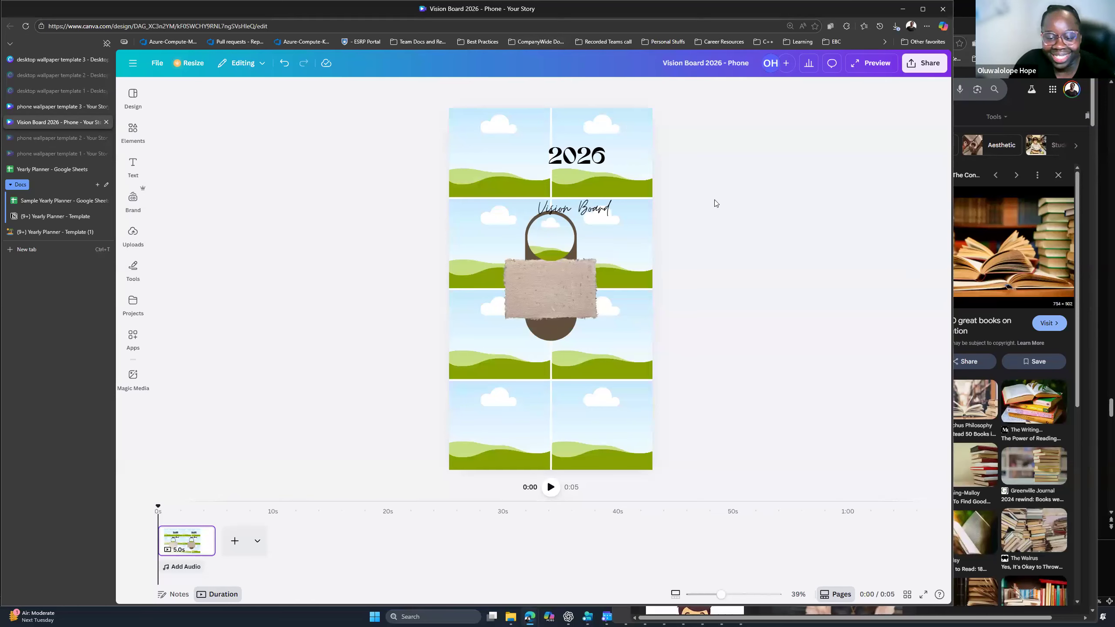
- Move the "2026" and "Vision Board" texts onto the torn-paper label in the middle of the wallpaper, with "2026" above
click(550, 157)
drag(550, 157, 548, 278)
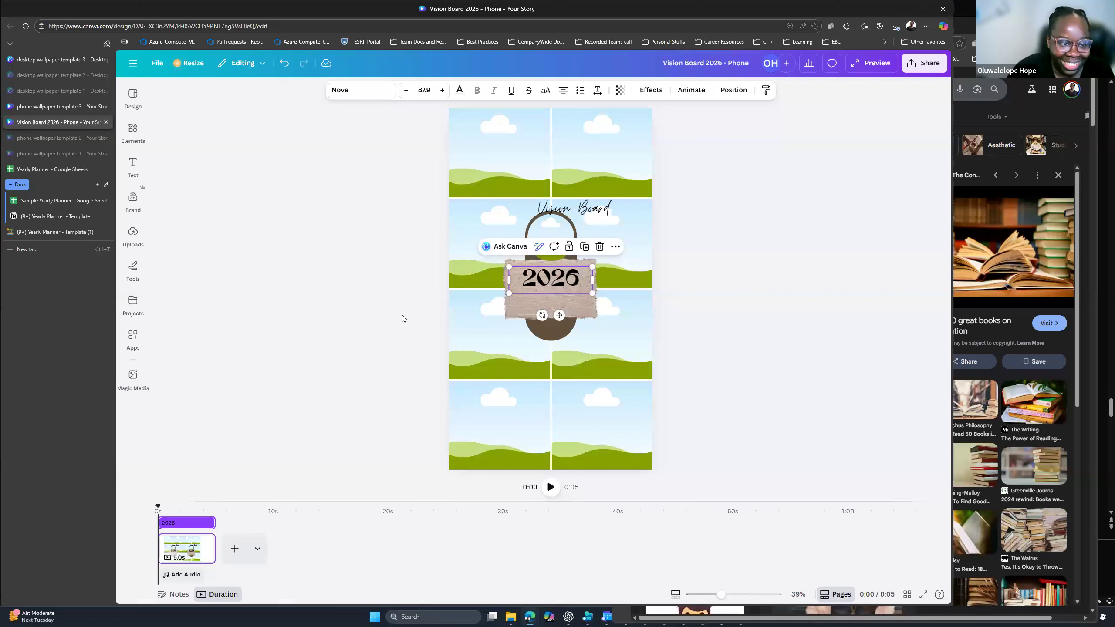
drag(609, 210, 584, 302)
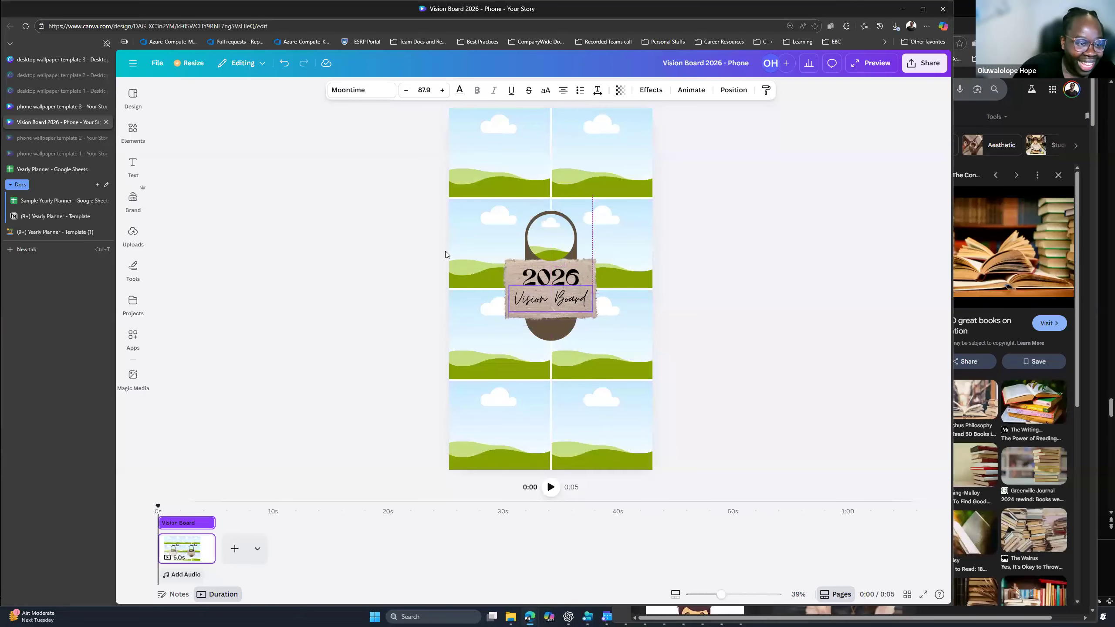
click(325, 207)
click(136, 192)
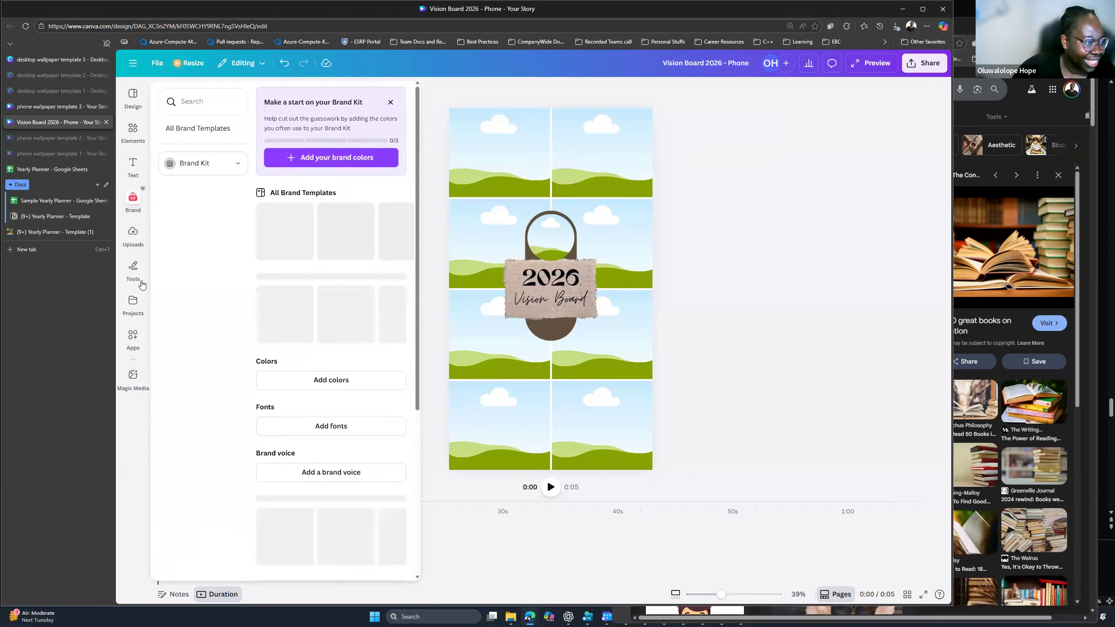
click(133, 235)
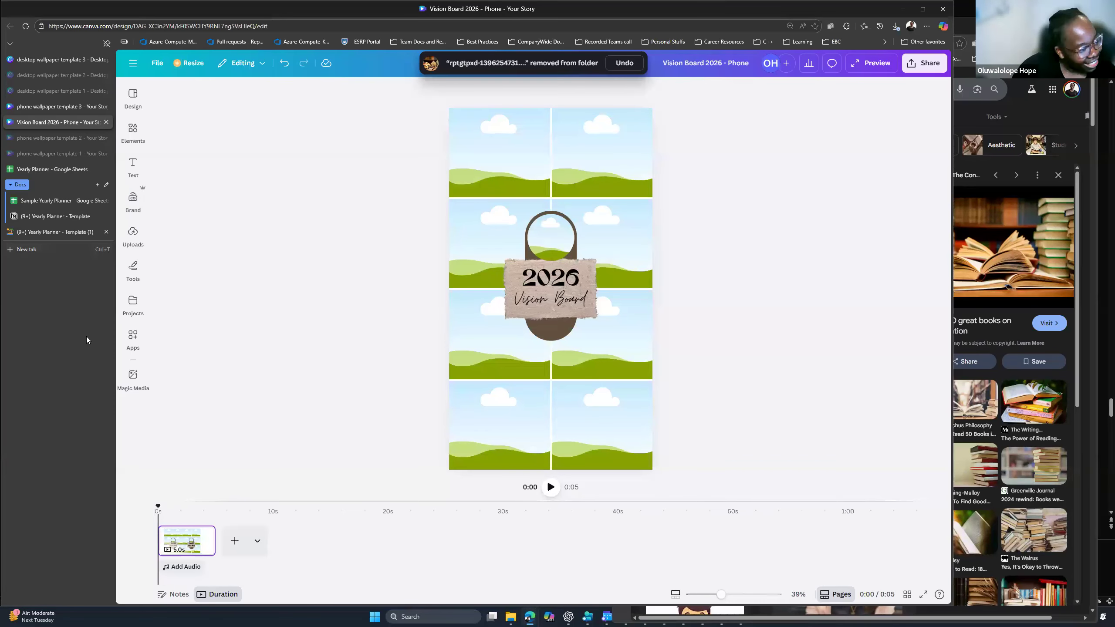
mouse_move(138, 242)
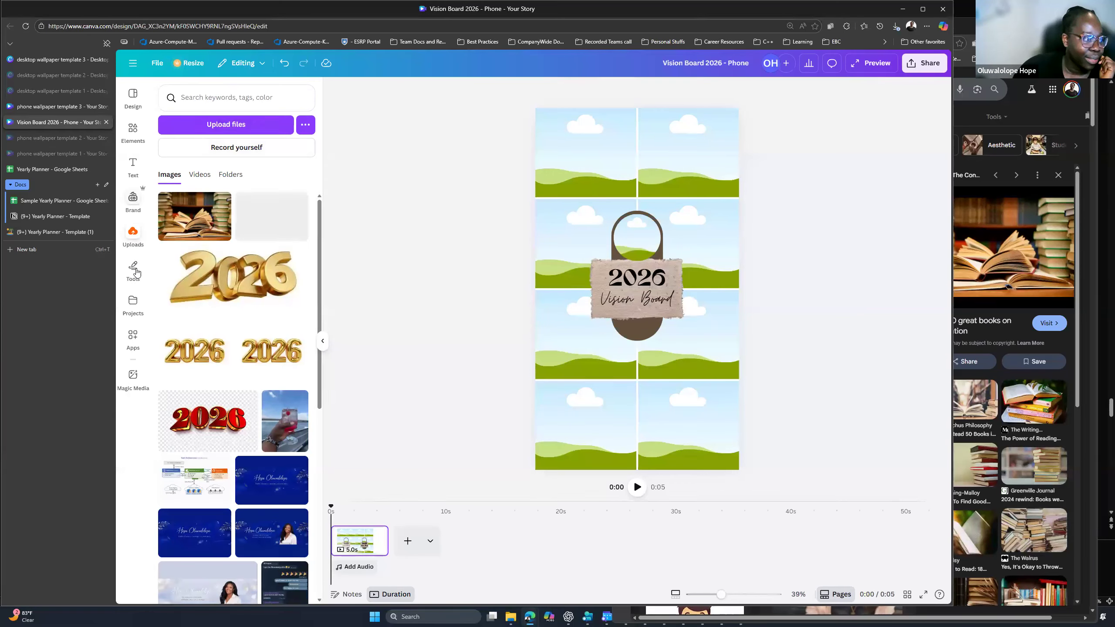
click(135, 132)
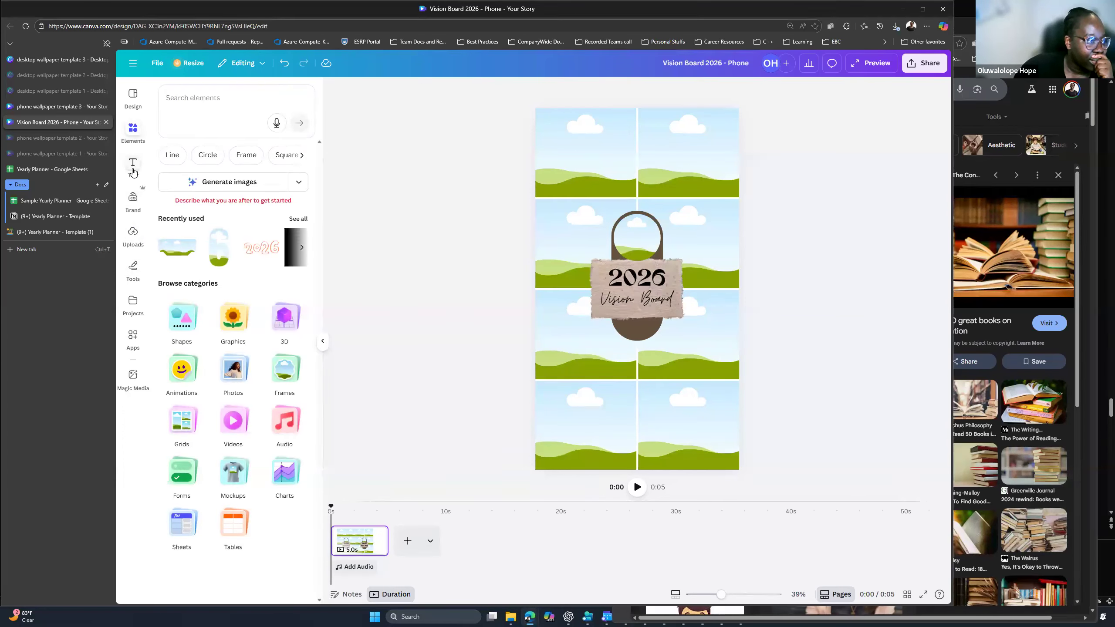
click(220, 99)
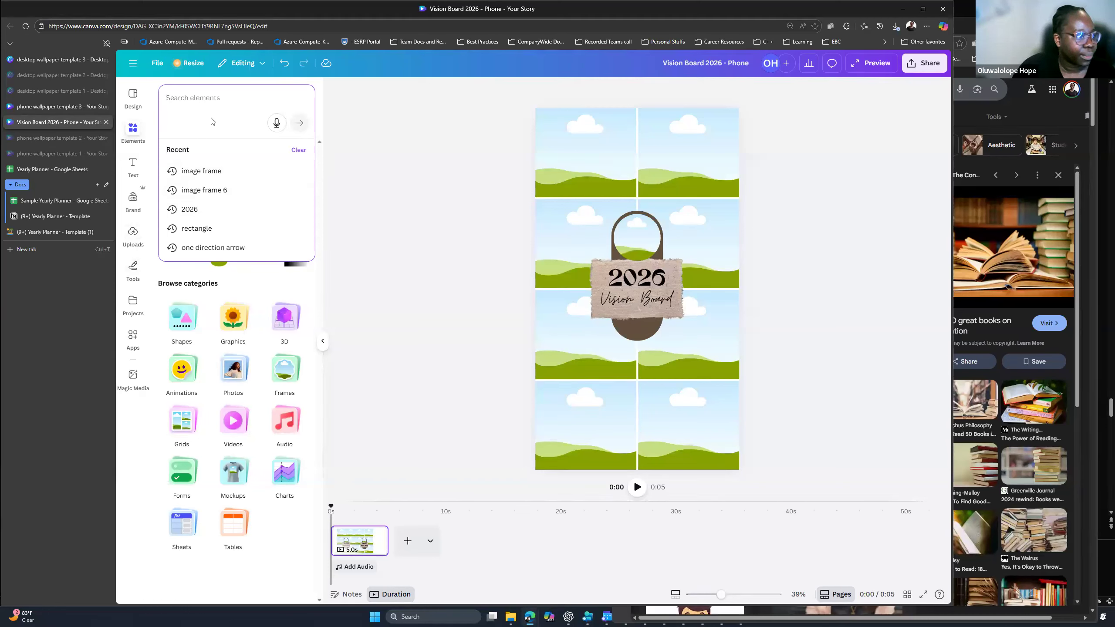
- Try to generate images with Magic Media from the description "Launching a youtube channel"
click(133, 377)
click(236, 171)
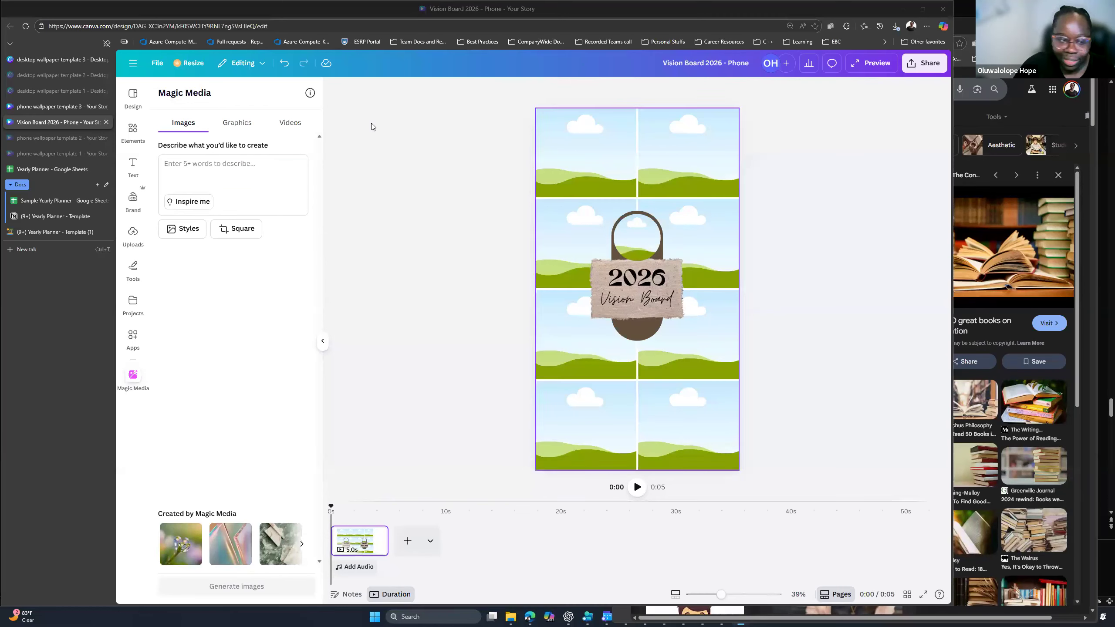
click(243, 166)
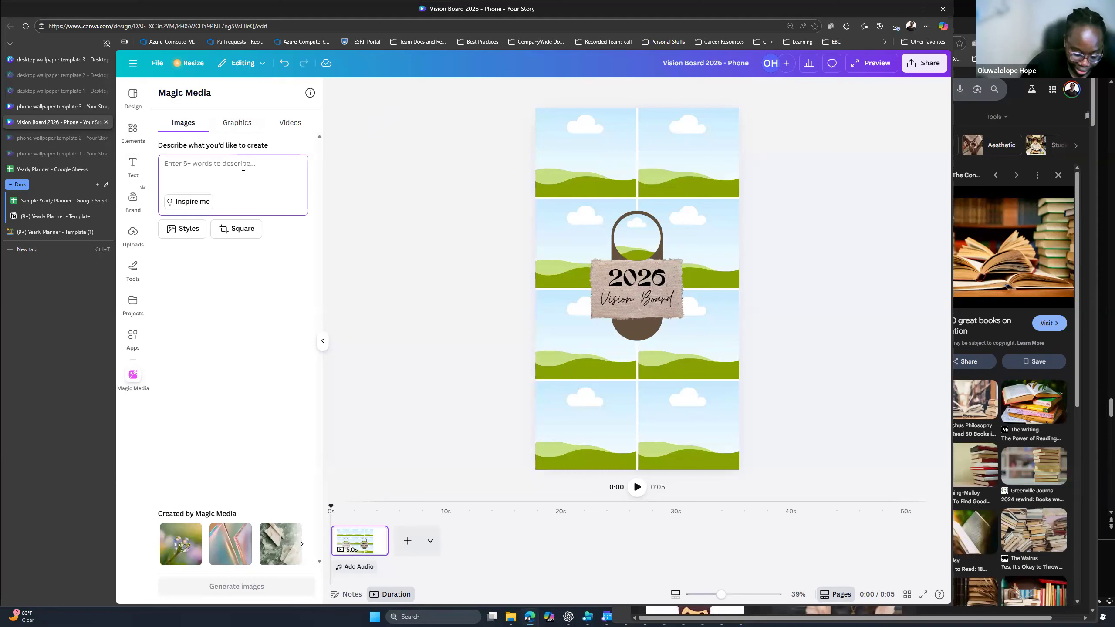
text(Launching)
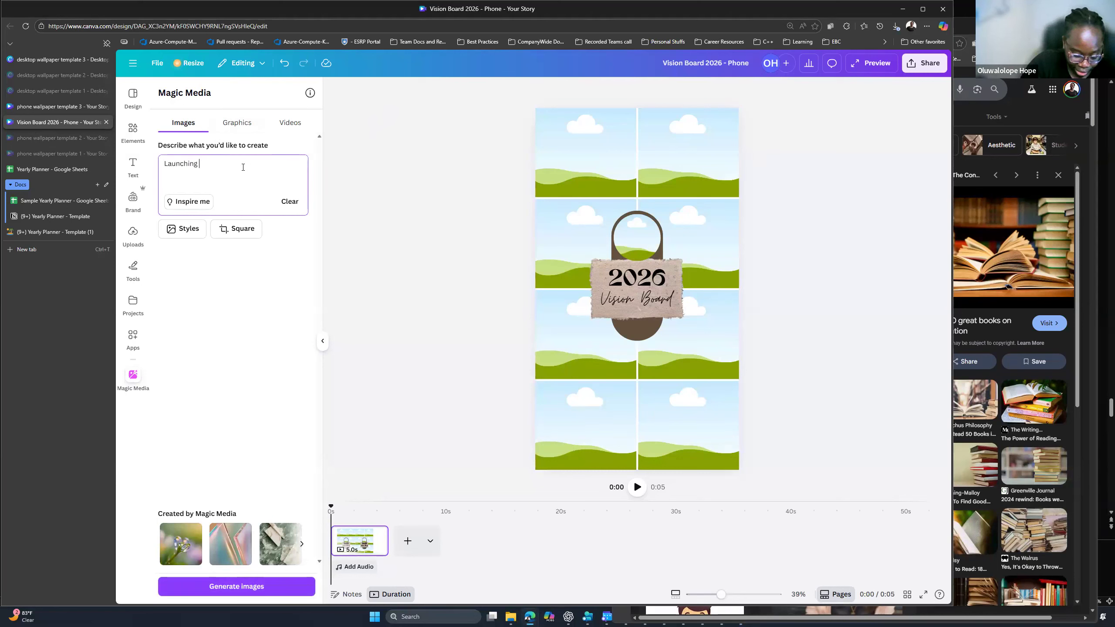
text( a youtube channel)
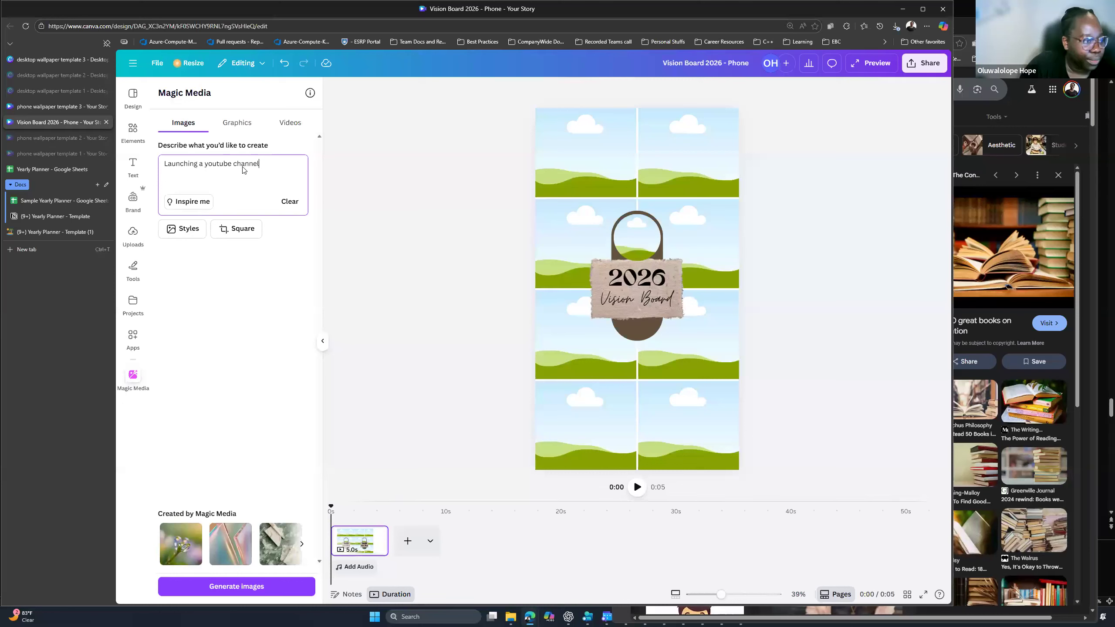
key(Return)
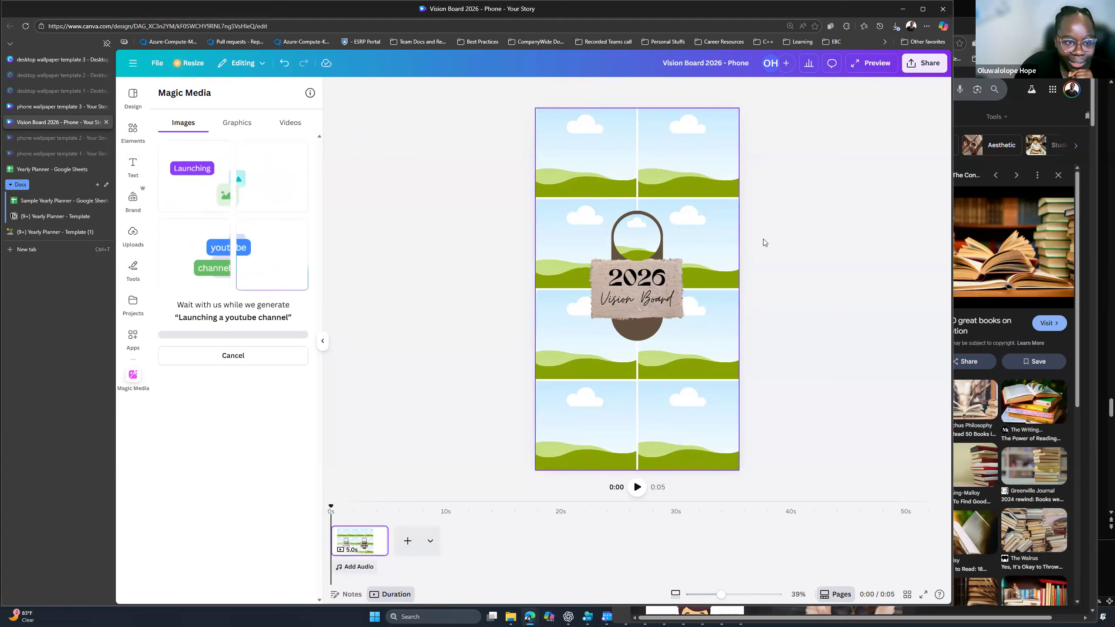
- Select the wallpaper's grid of landscape frames and shift it slightly to the right
click(660, 191)
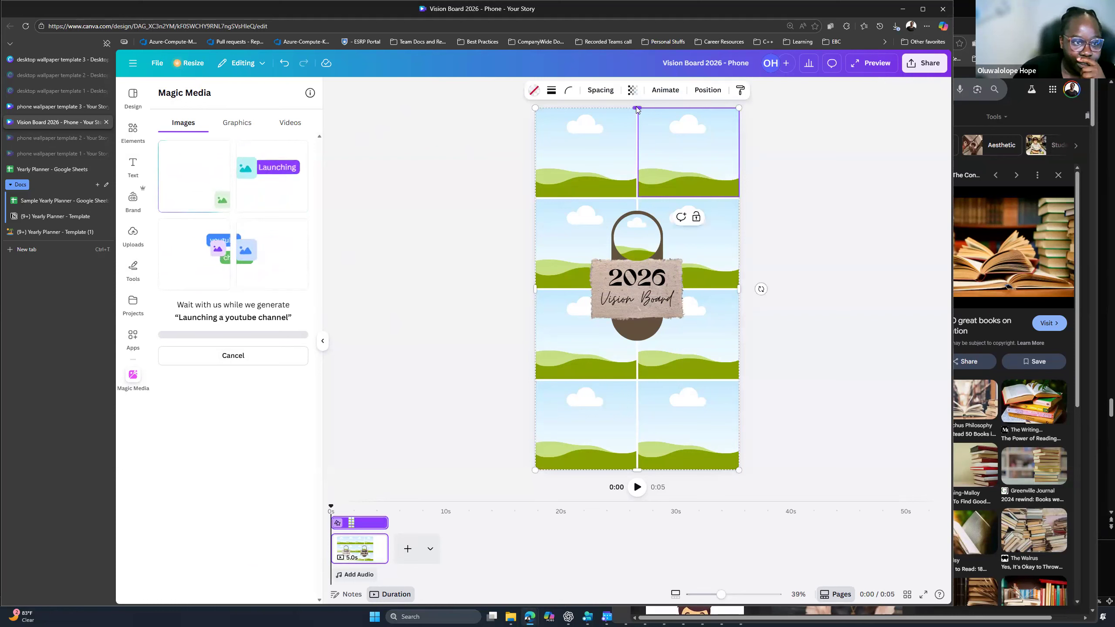
mouse_move(636, 108)
mouse_down()
mouse_move(646, 122)
mouse_move(640, 108)
mouse_up()
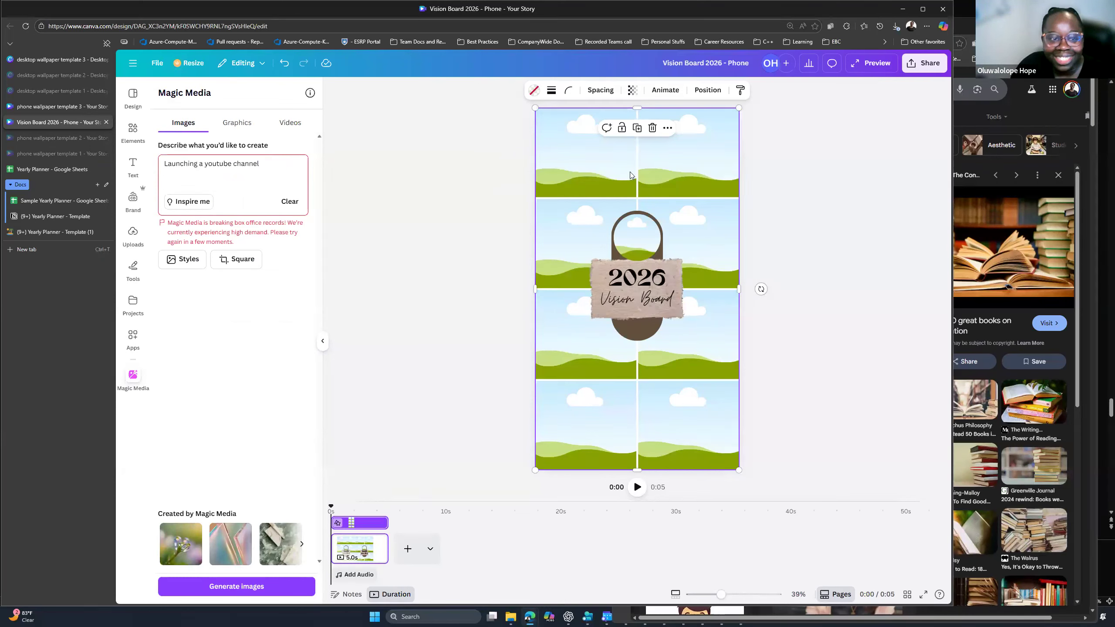
click(601, 176)
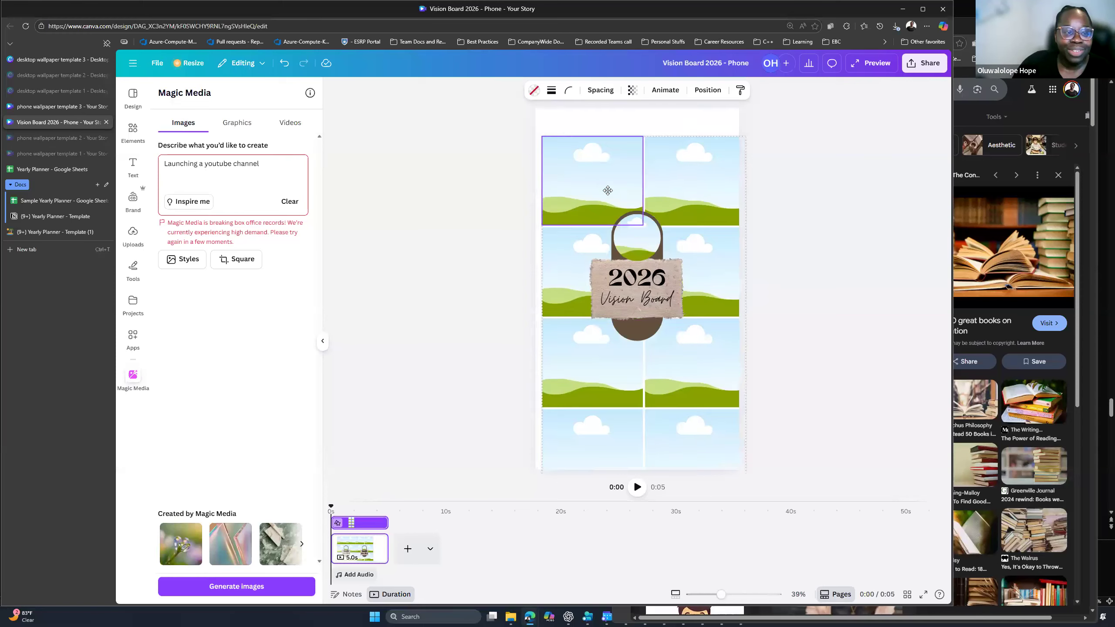
drag(606, 182, 605, 176)
- Copy the frame grid's style and shift the grid slightly left and down on the wallpaper page
right_click(605, 174)
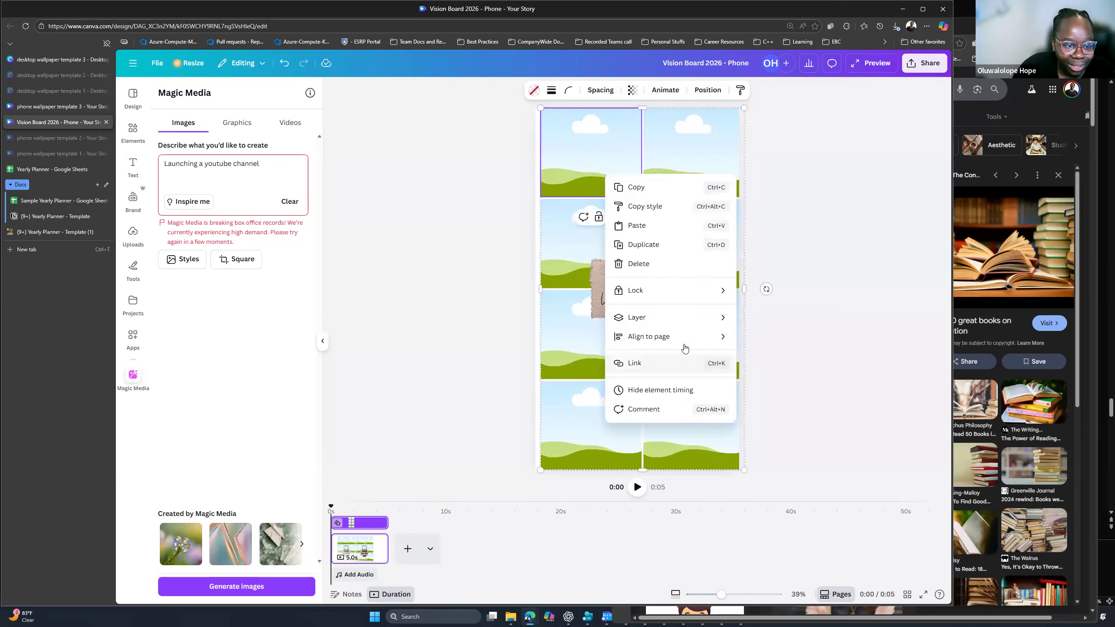
mouse_move(682, 292)
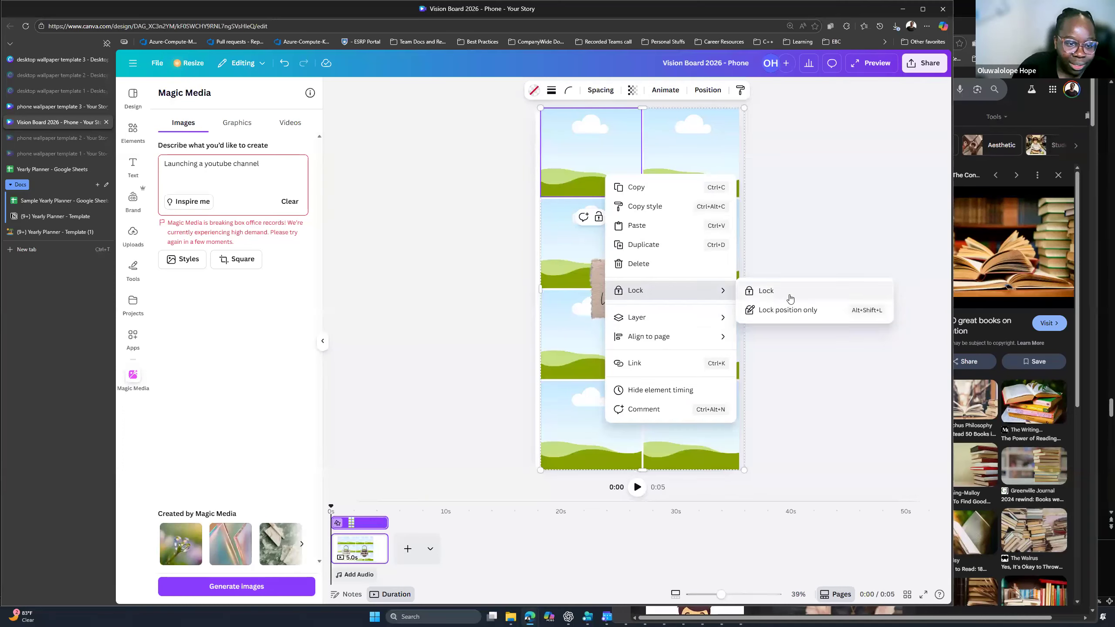
click(644, 205)
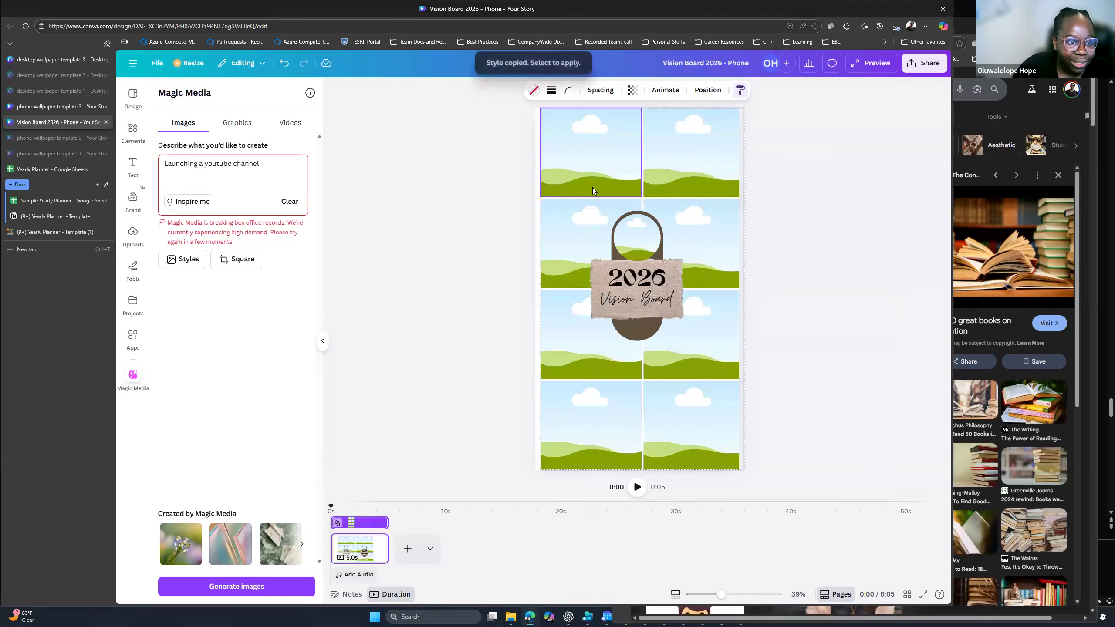
drag(600, 175, 664, 159)
right_click(664, 158)
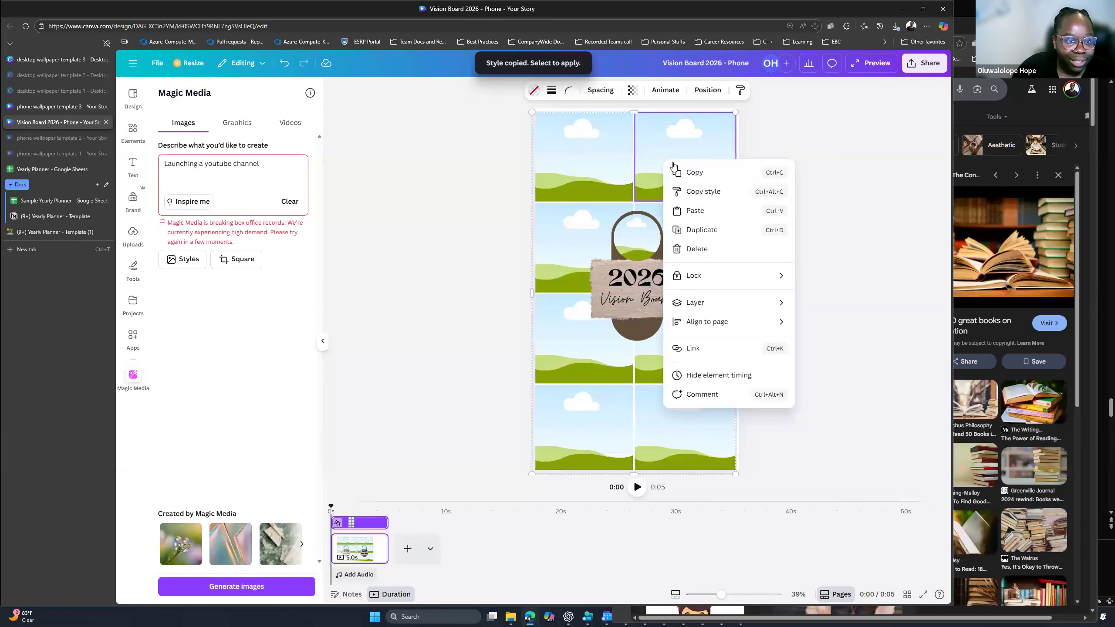
click(647, 175)
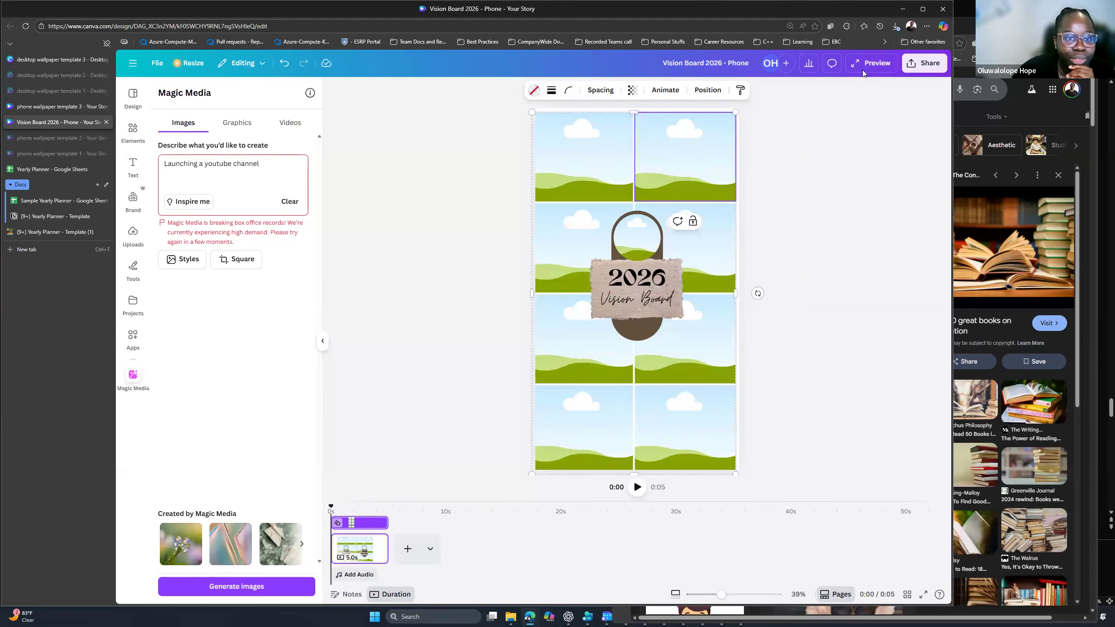
- View the phone wallpaper template 3 design, return to the vision board, and switch to phone wallpaper template 1
click(676, 467)
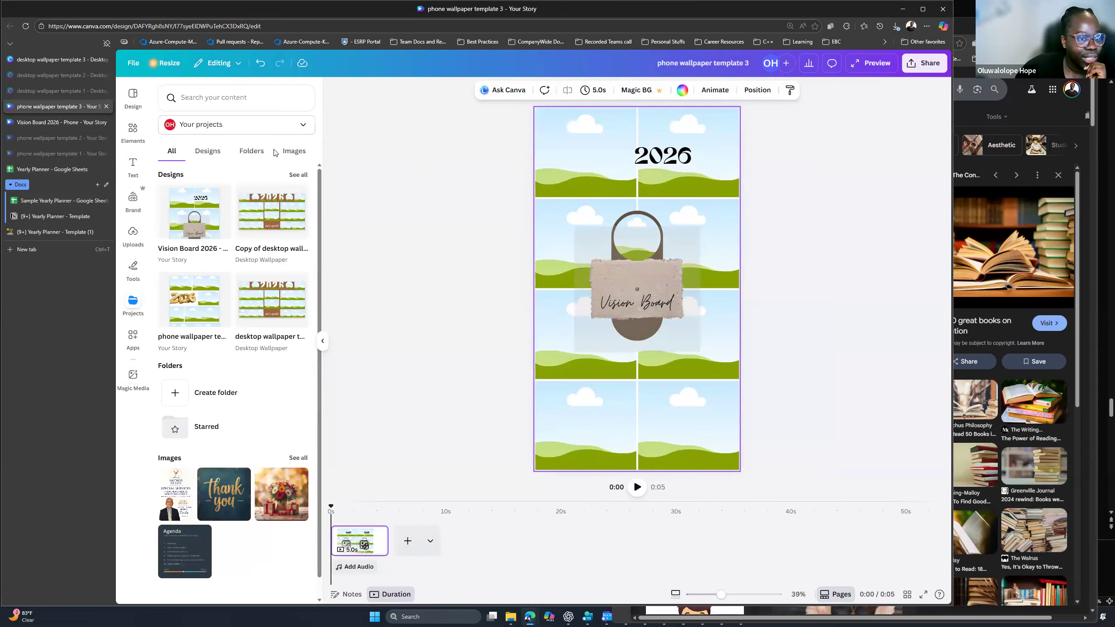
click(57, 122)
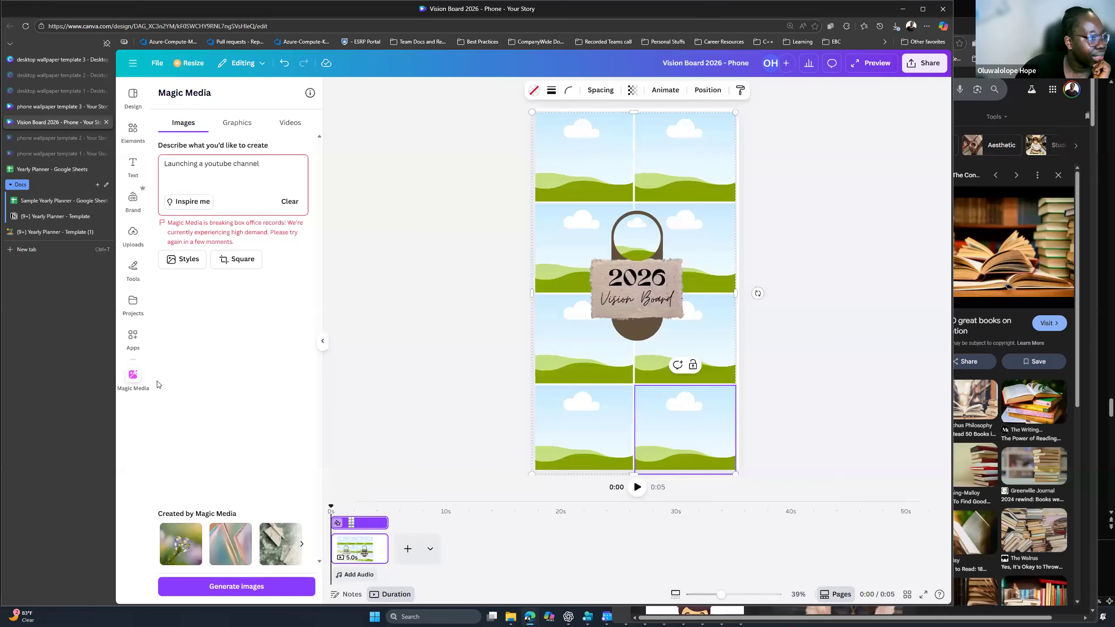
click(62, 154)
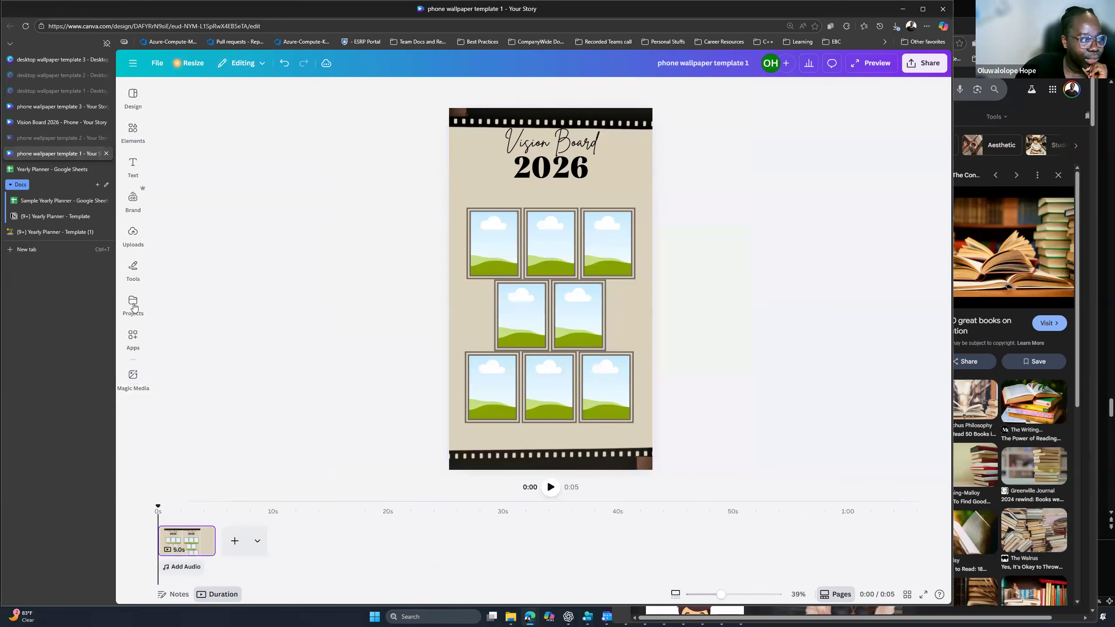
- Switch to phone wallpaper template 2 with its page notes shown, shift the frame grid slightly left, and move it back to fill the page
click(77, 141)
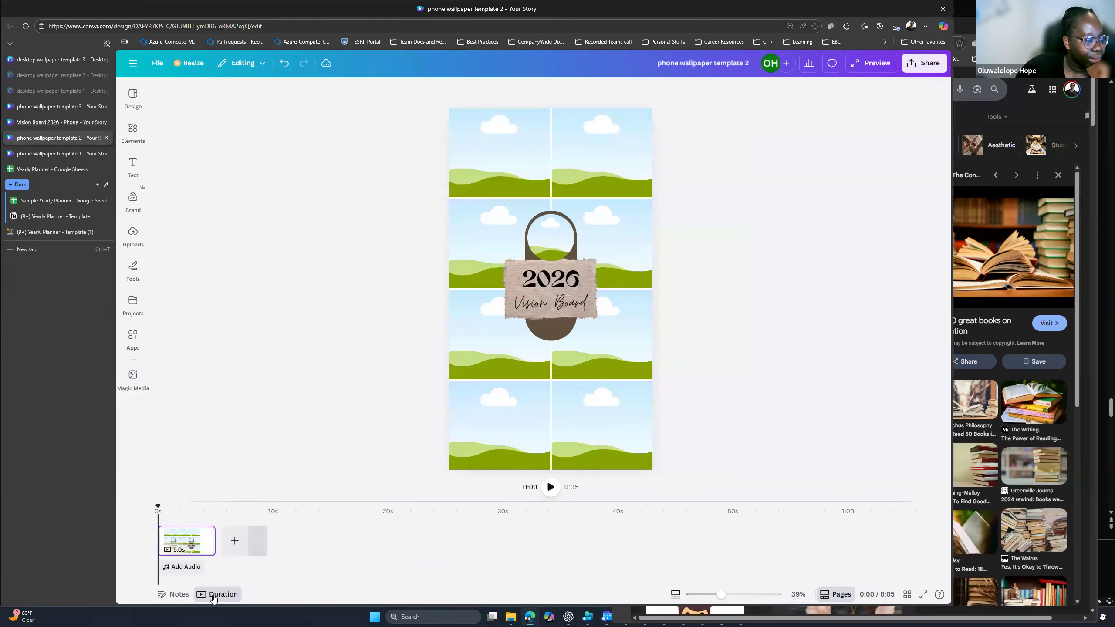
click(175, 594)
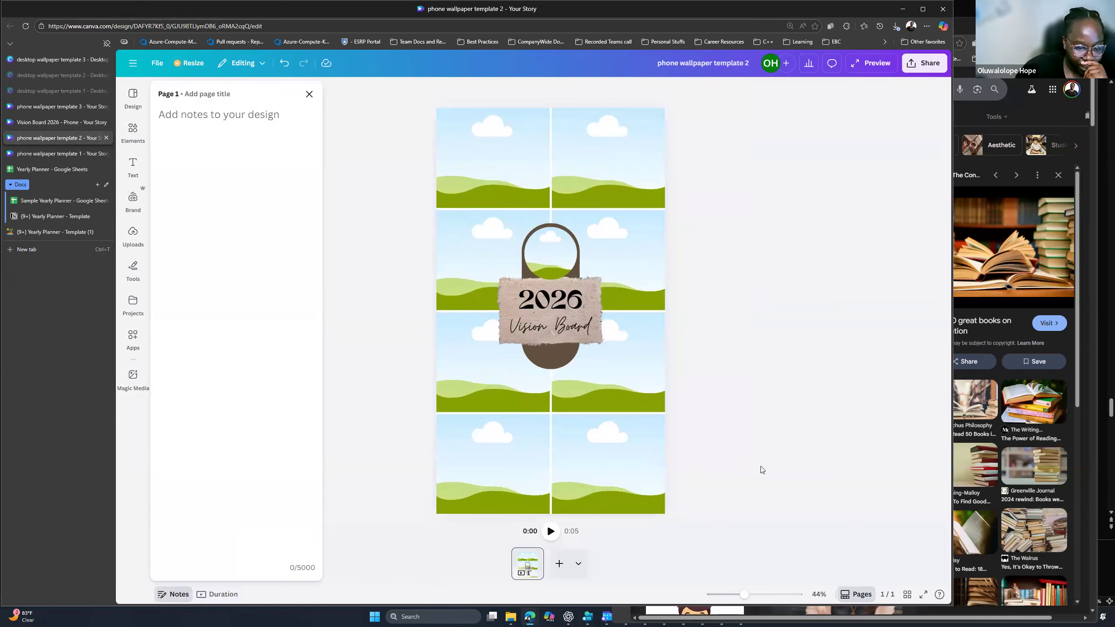
click(628, 147)
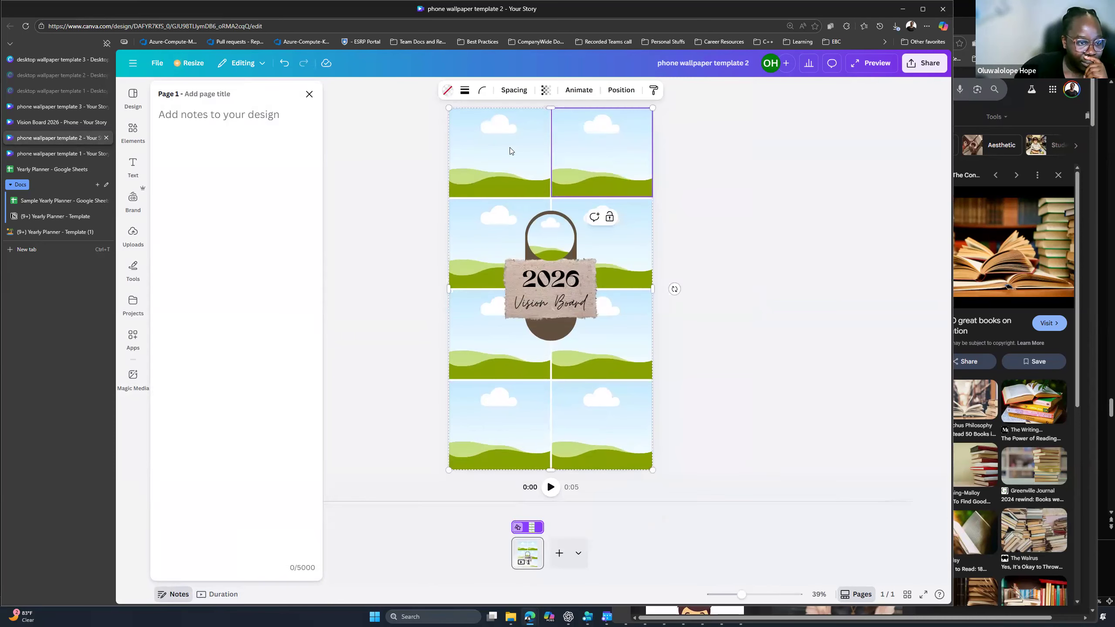
mouse_move(543, 171)
mouse_down()
mouse_move(525, 163)
mouse_move(562, 180)
mouse_up()
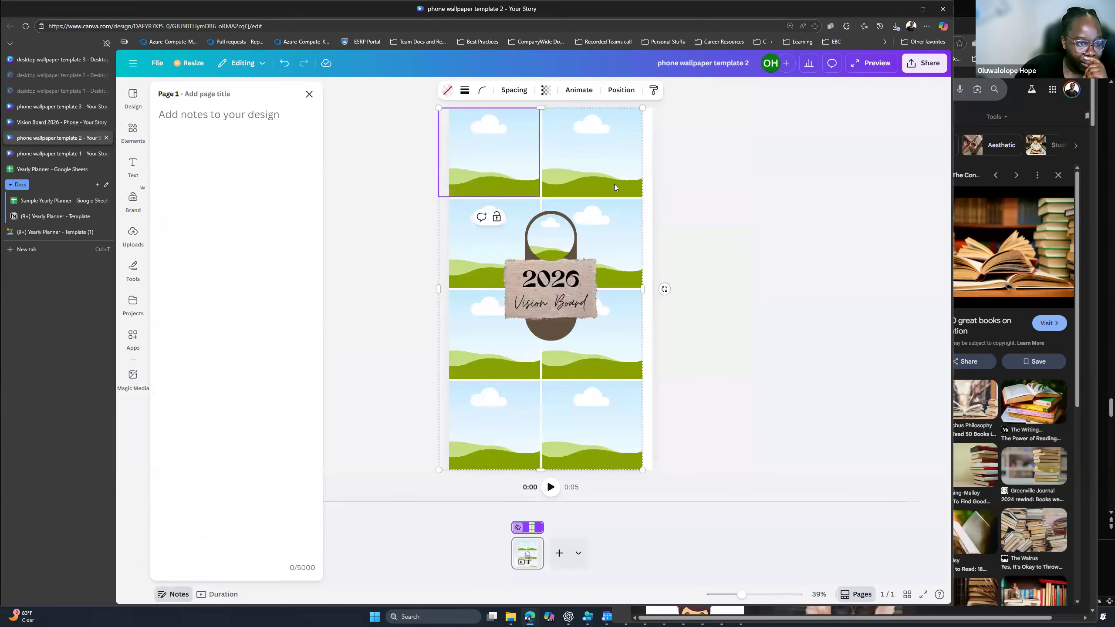
drag(628, 246, 639, 246)
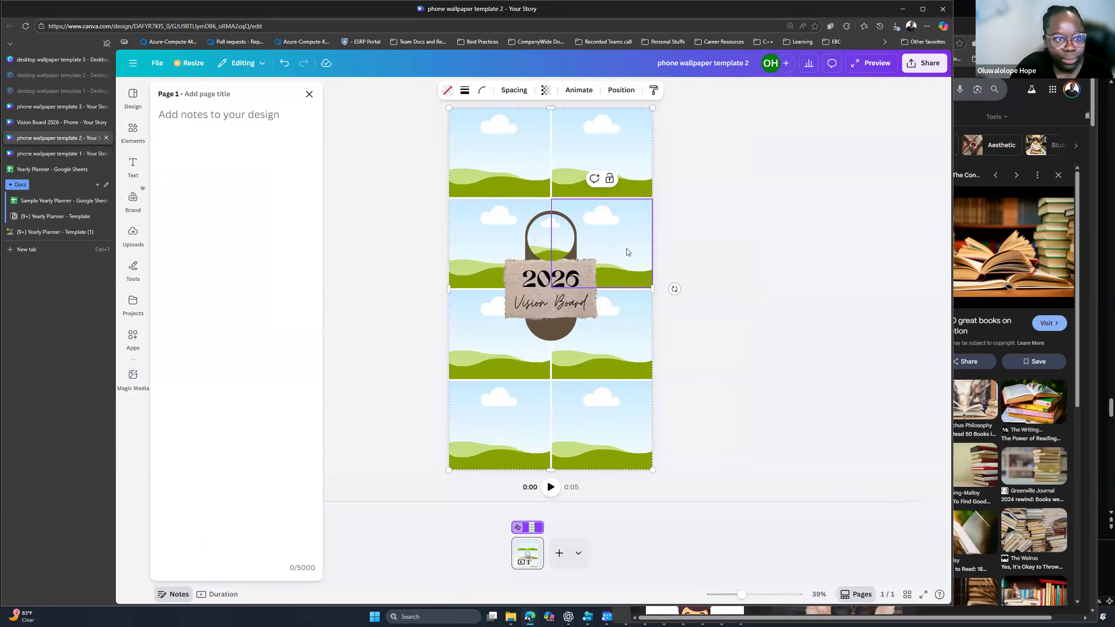
- Switch by way of phone wallpaper template 3 to the Vision Board 2026 - Phone design, delete its frame grid, and undo the deletion
click(76, 109)
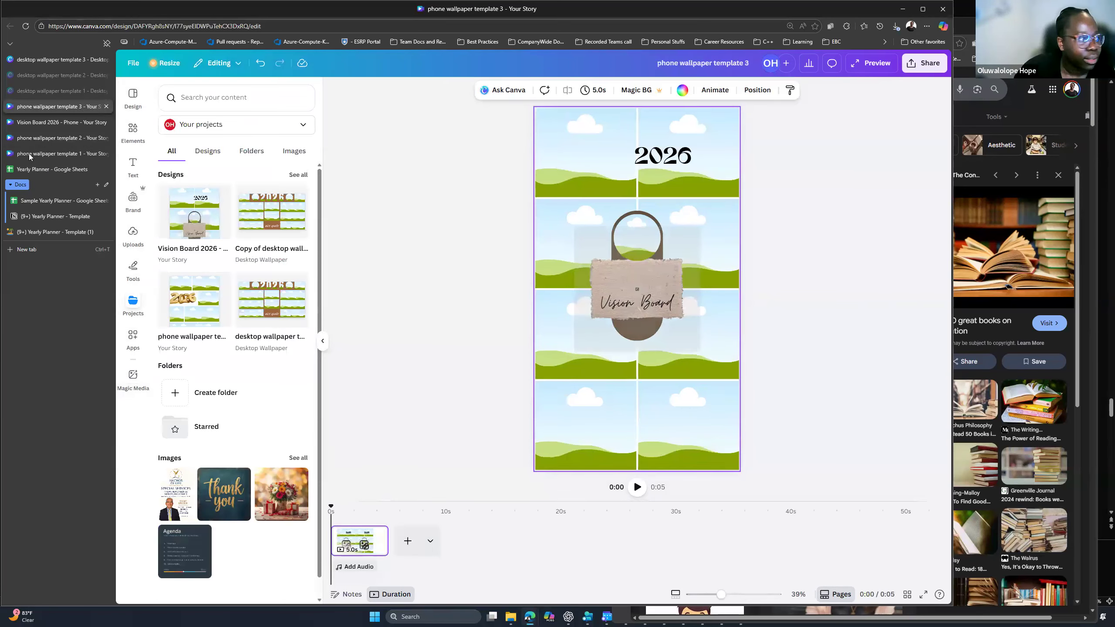
key(ctrl+Tab)
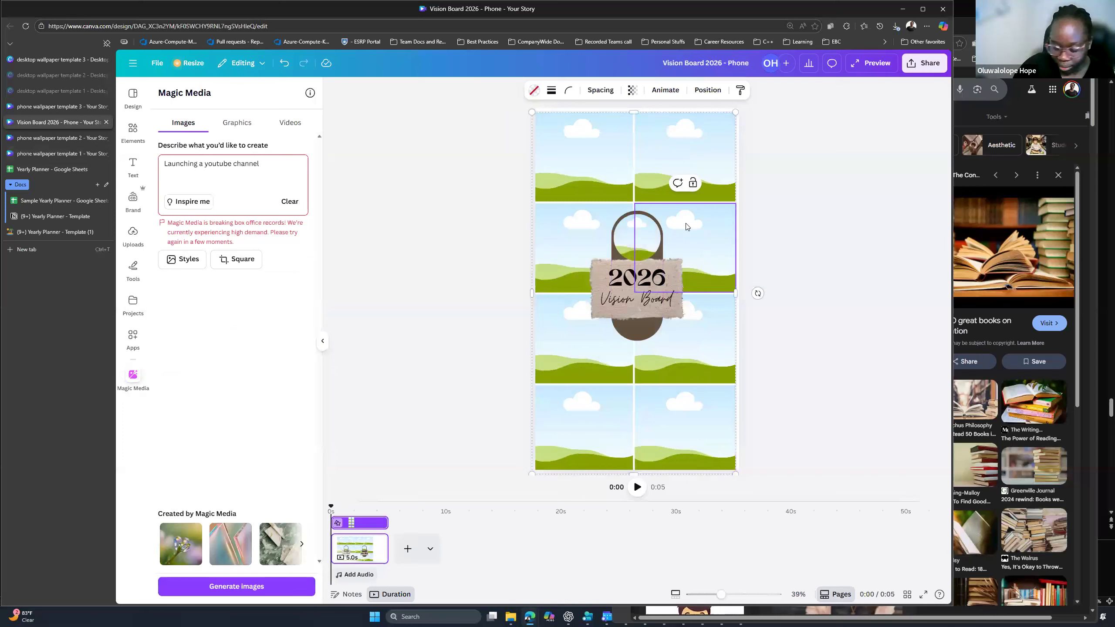
key(Delete)
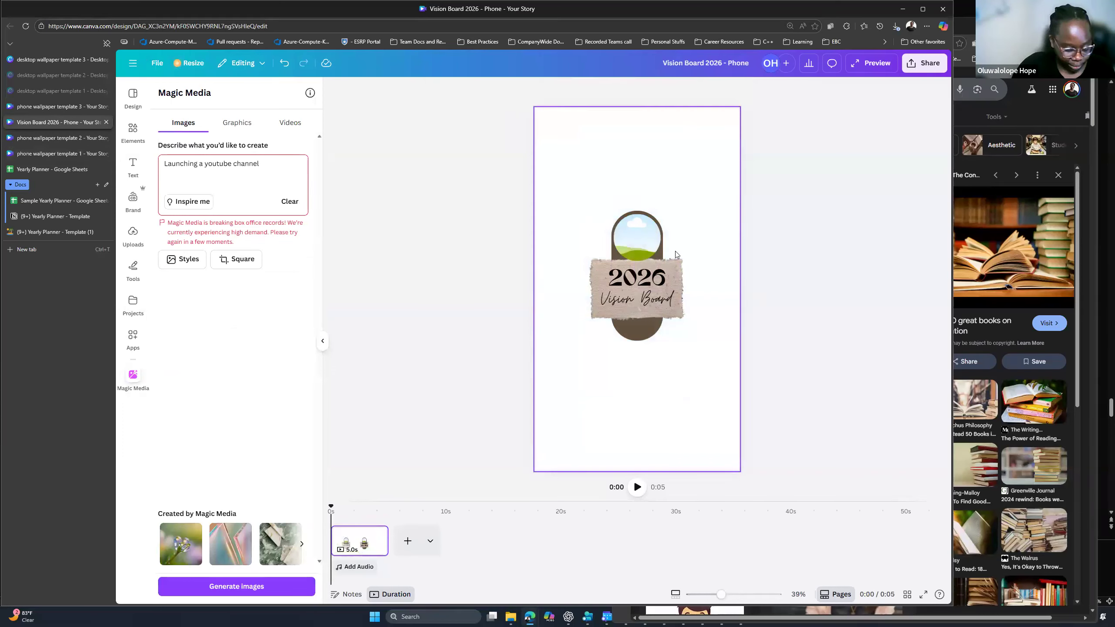
key(ctrl+z)
click(708, 229)
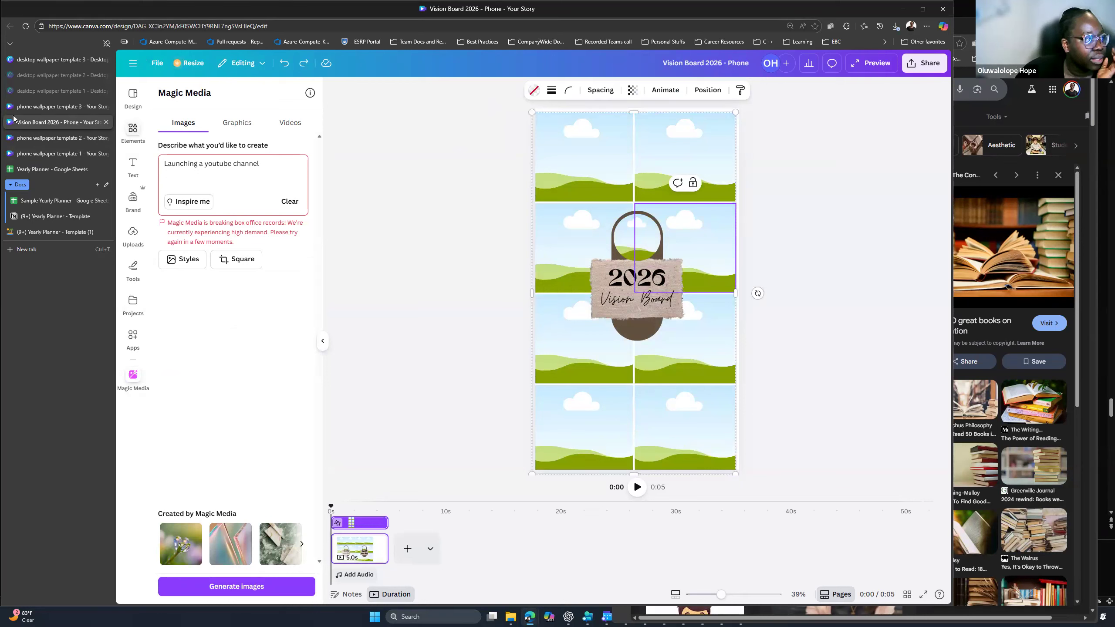
- Show the design templates for the phone vision board and select its grid of landscape frames
click(133, 95)
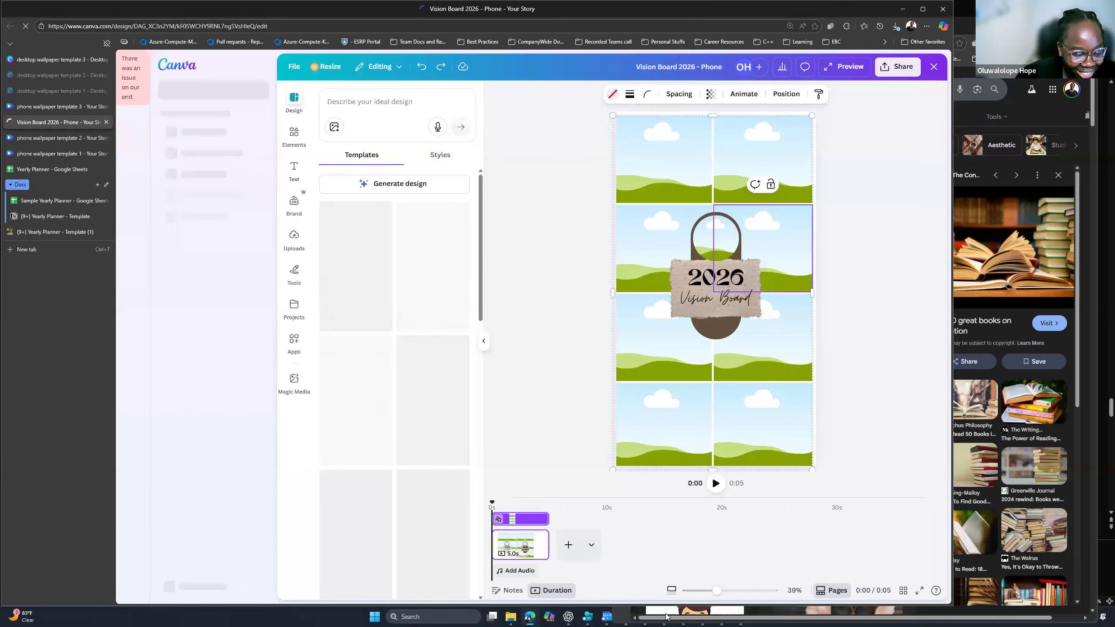
mouse_move(537, 617)
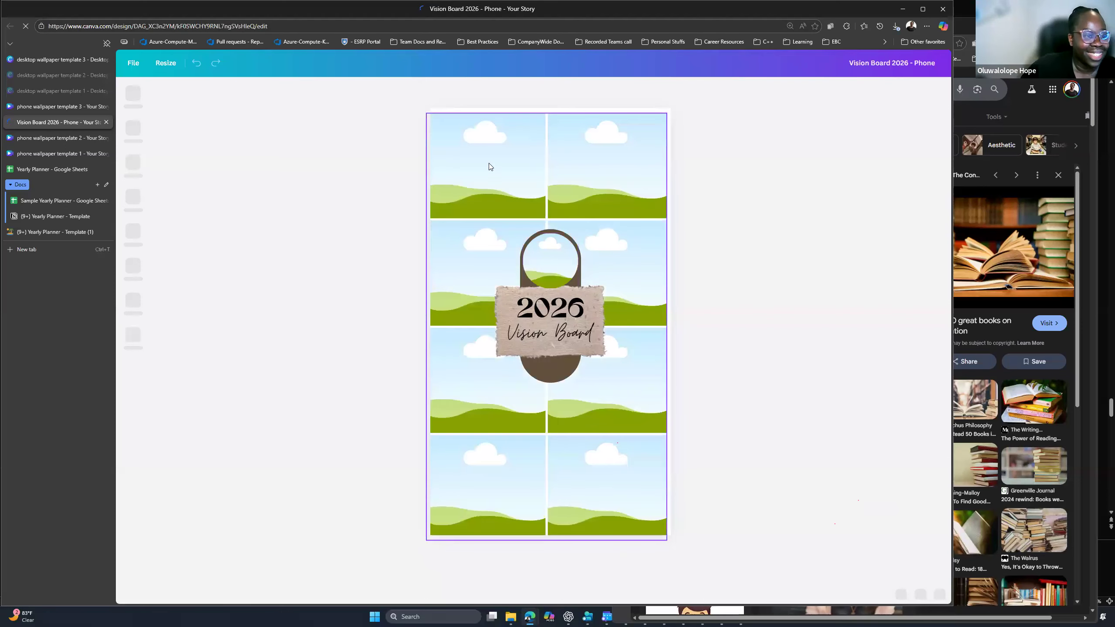
click(489, 157)
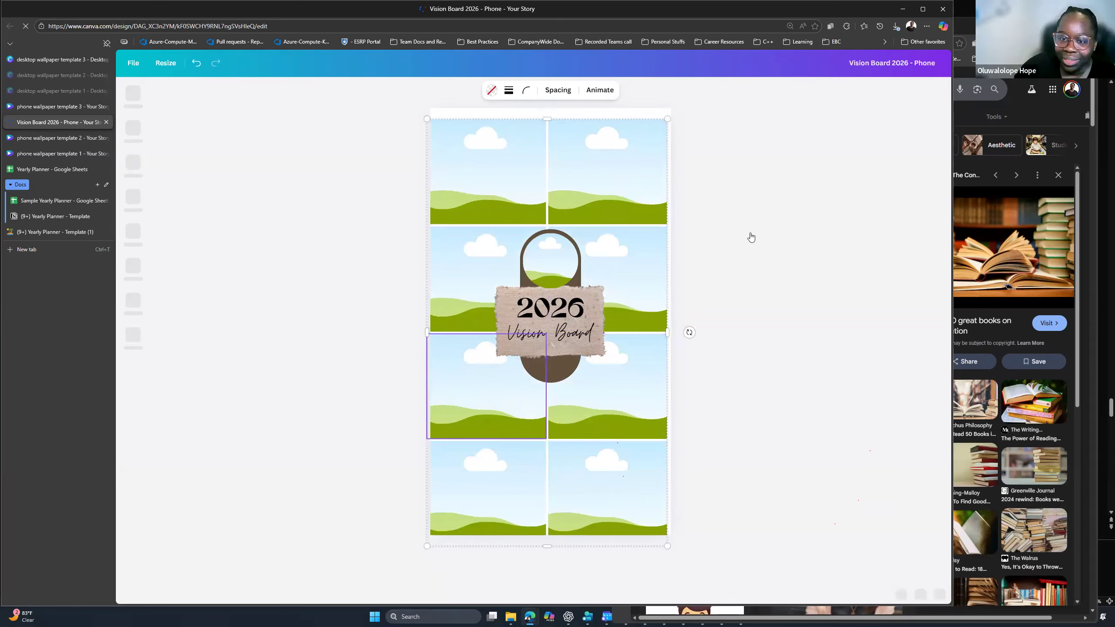
- Switch to desktop wallpaper template 3 and check its file options, design templates and projects
click(52, 63)
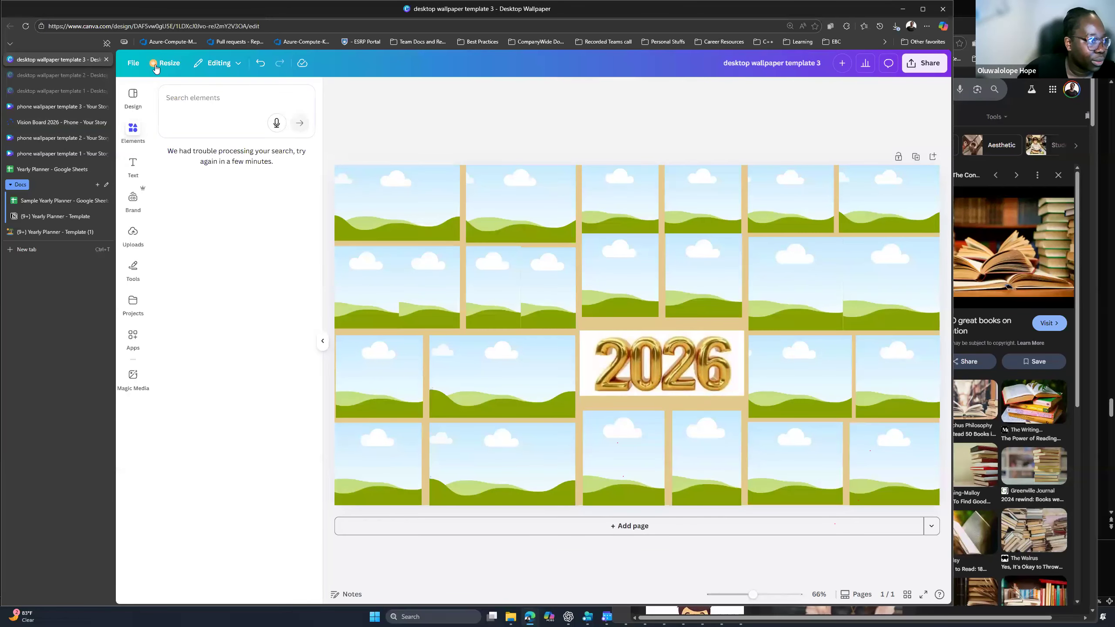
click(132, 64)
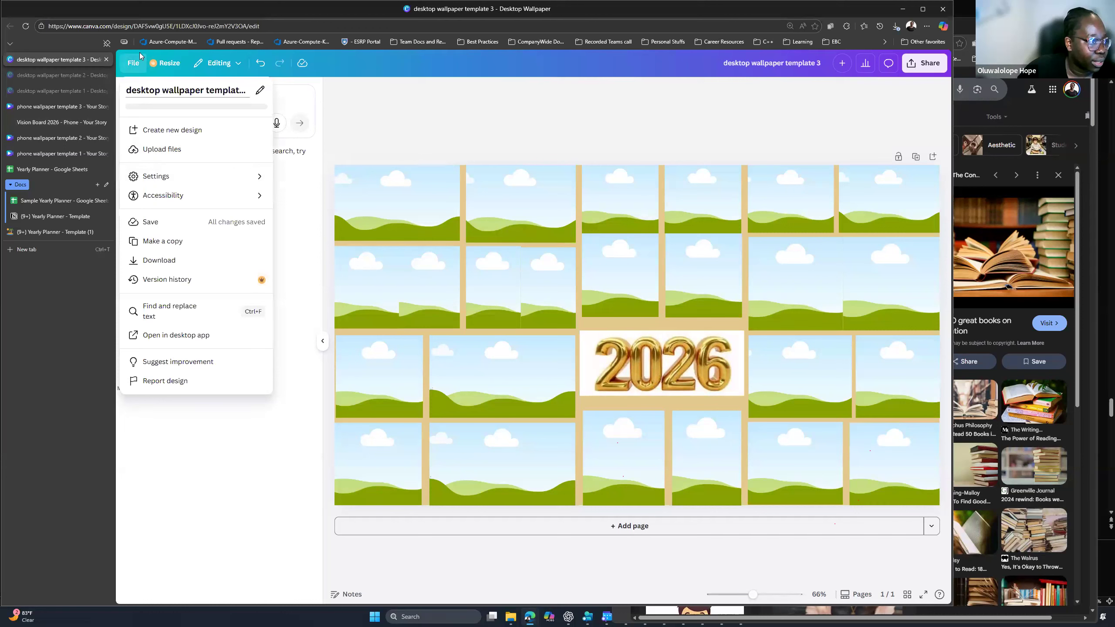
click(410, 106)
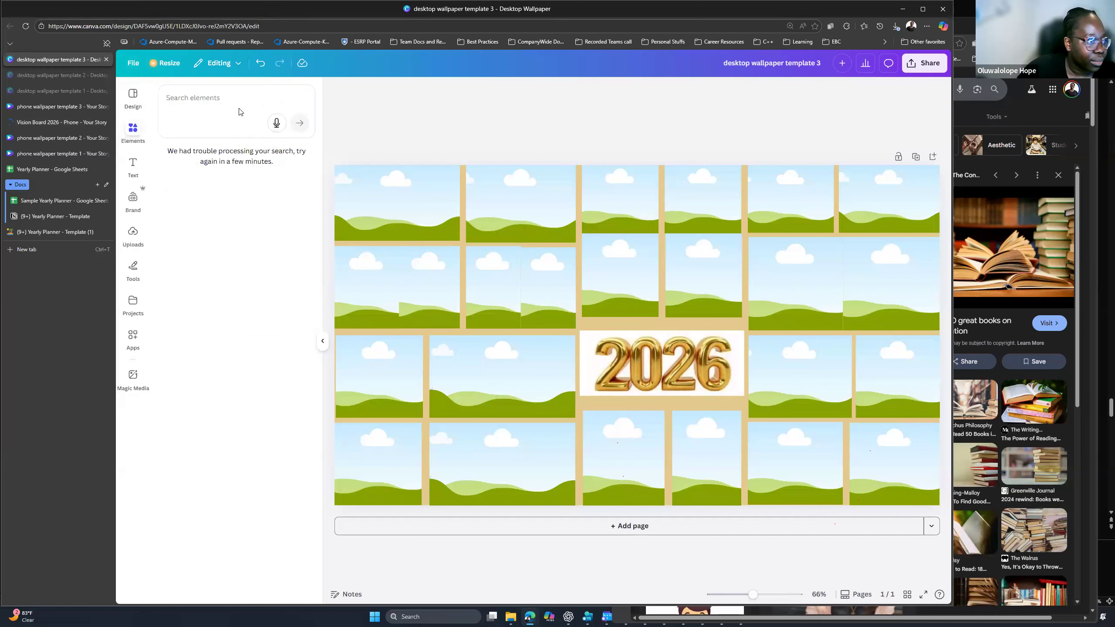
click(133, 100)
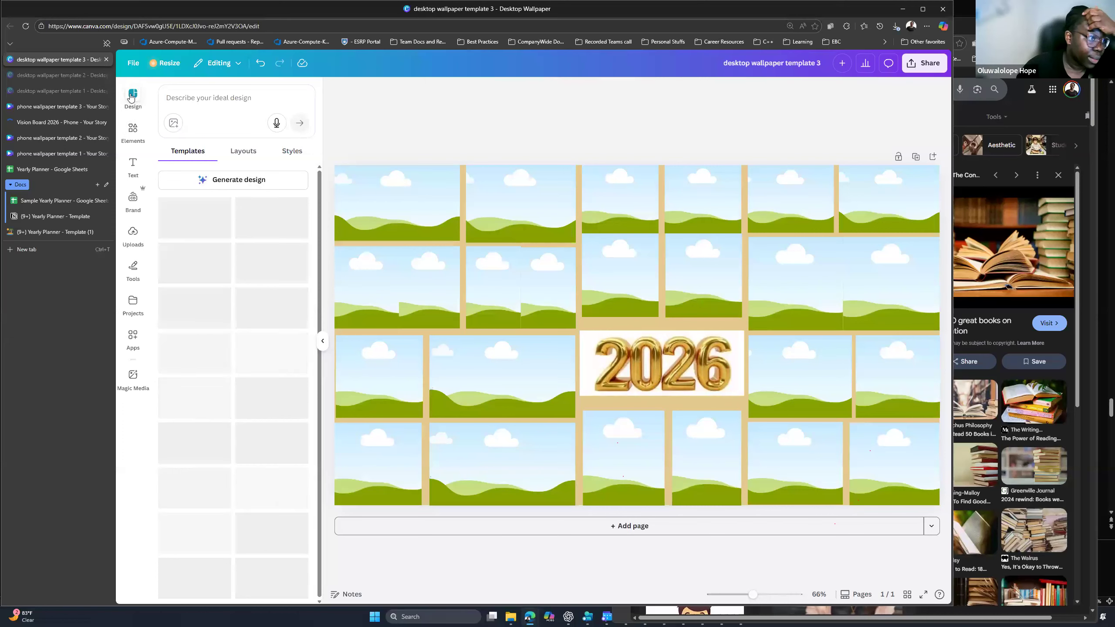
click(133, 64)
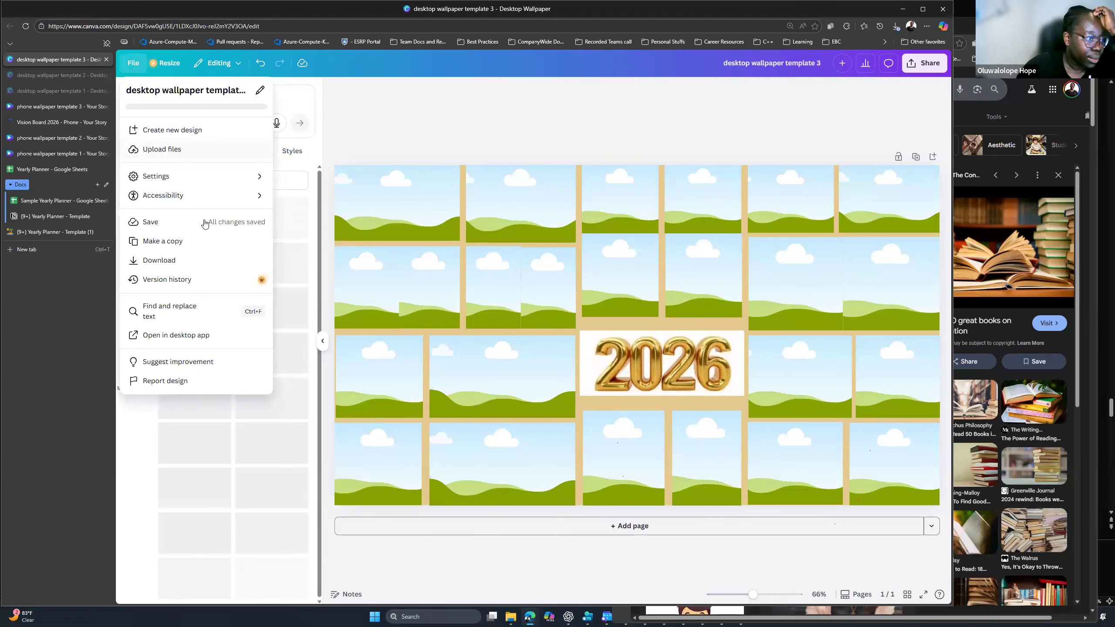
click(133, 66)
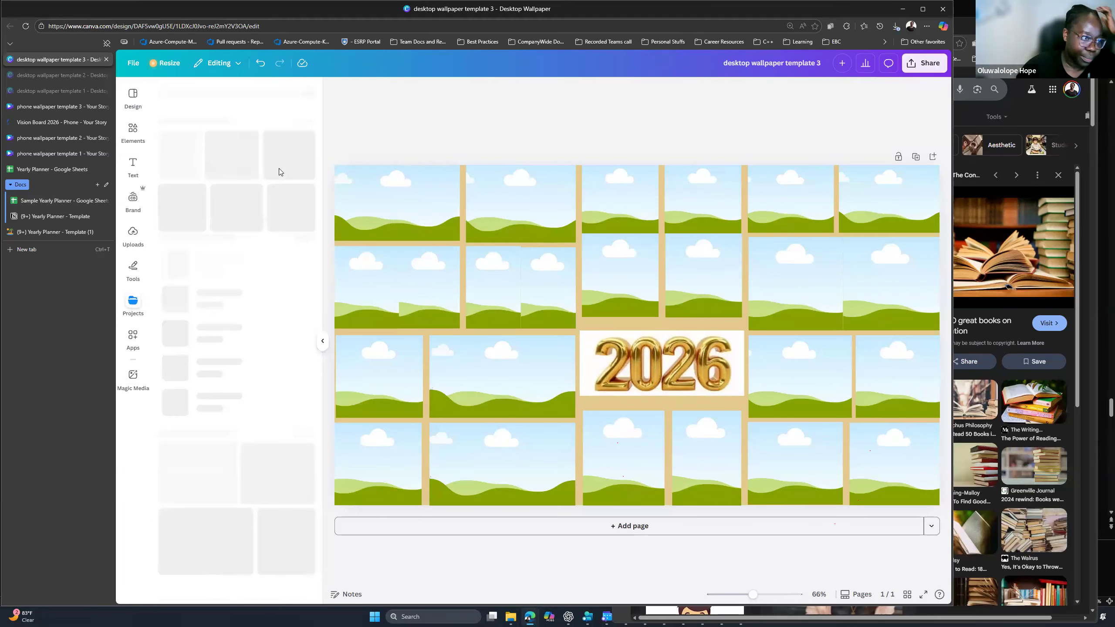
click(136, 307)
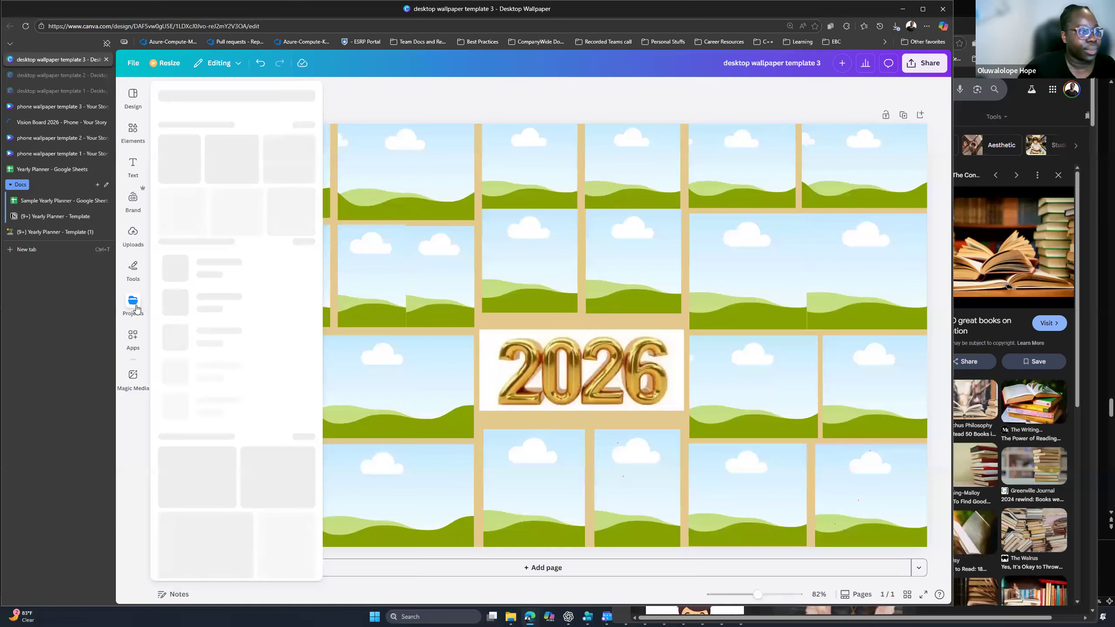
- Switch to the Google image results for reading books, look through them, and return to desktop wallpaper template 3
click(1089, 360)
scroll(1074, 362, down, 5)
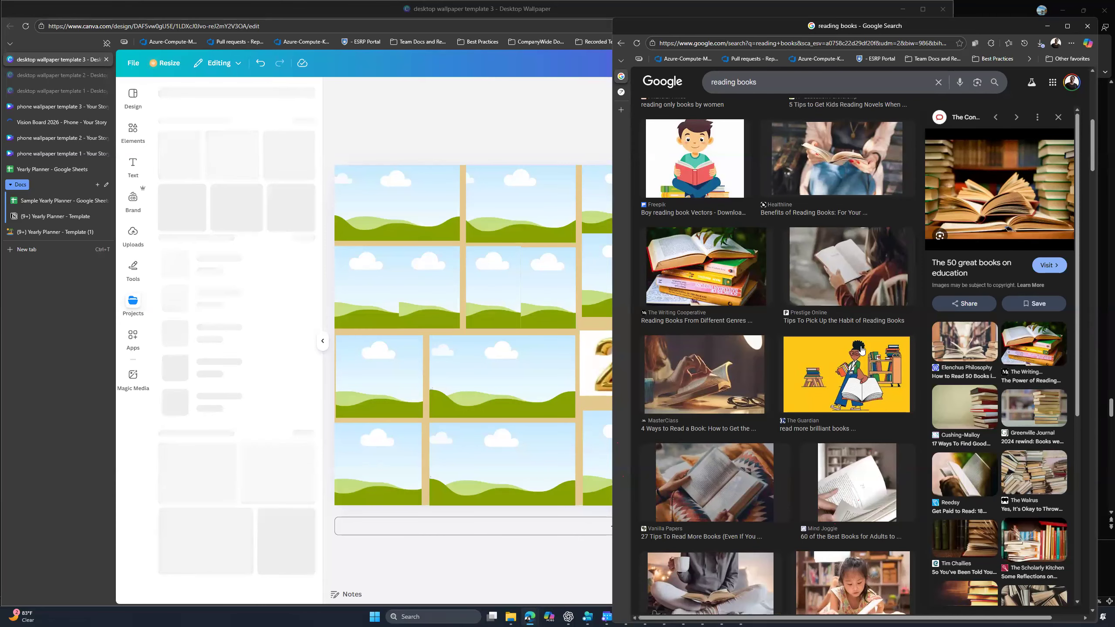
scroll(859, 343, down, 5)
click(463, 161)
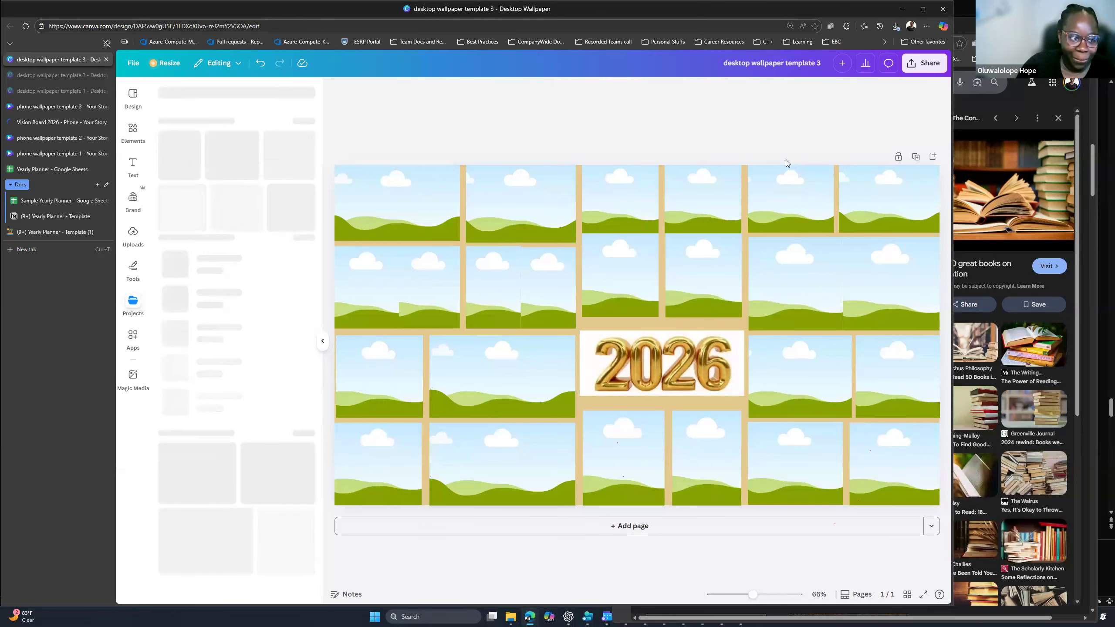
click(766, 292)
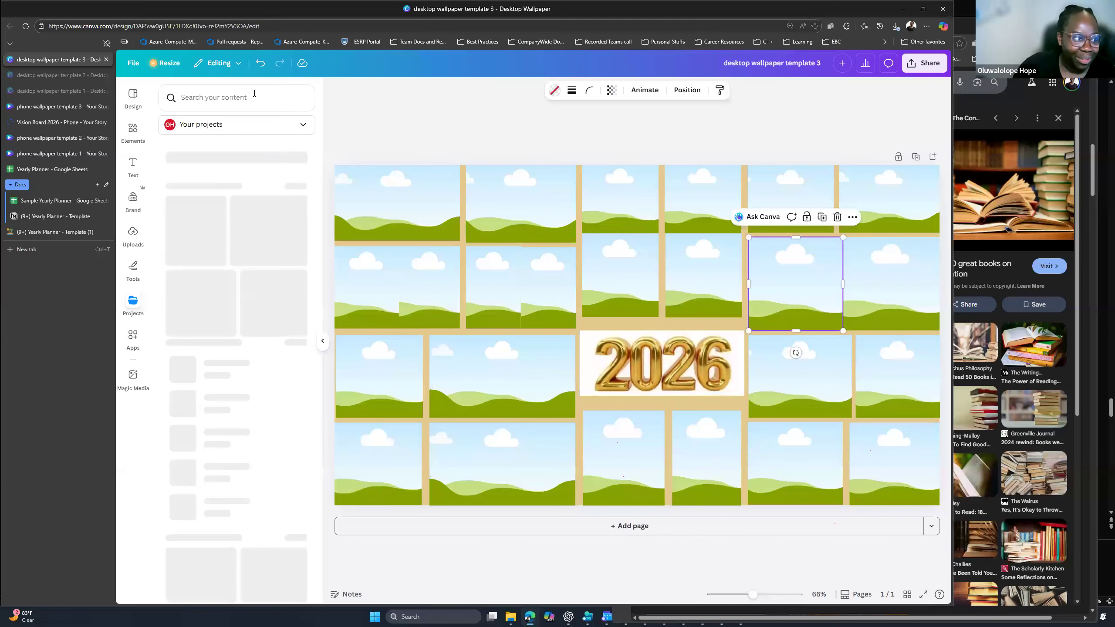
click(217, 65)
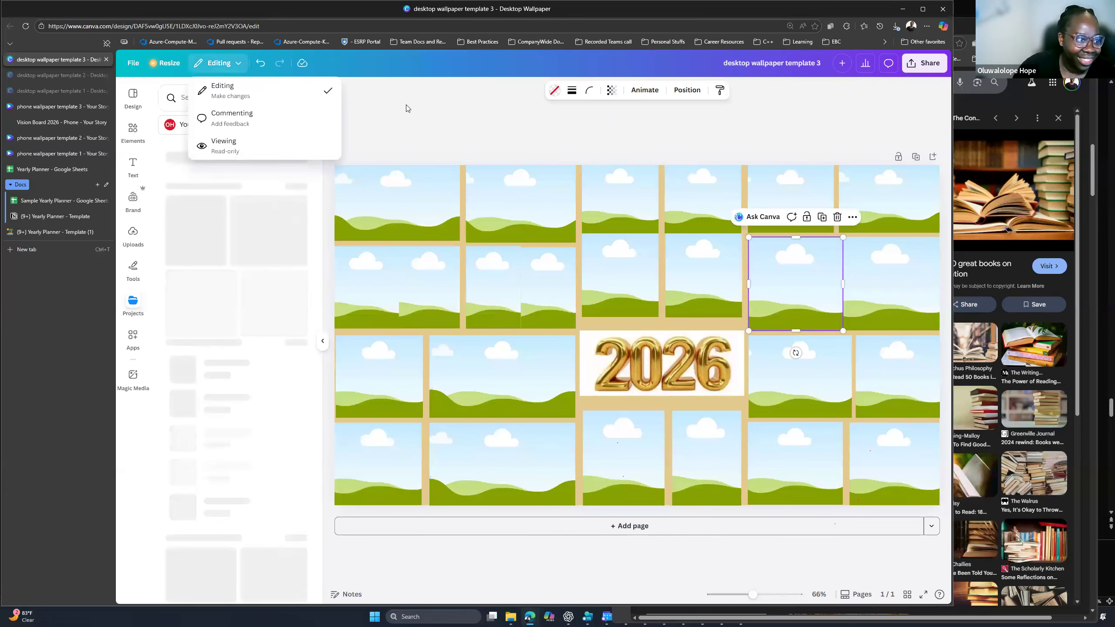
click(264, 171)
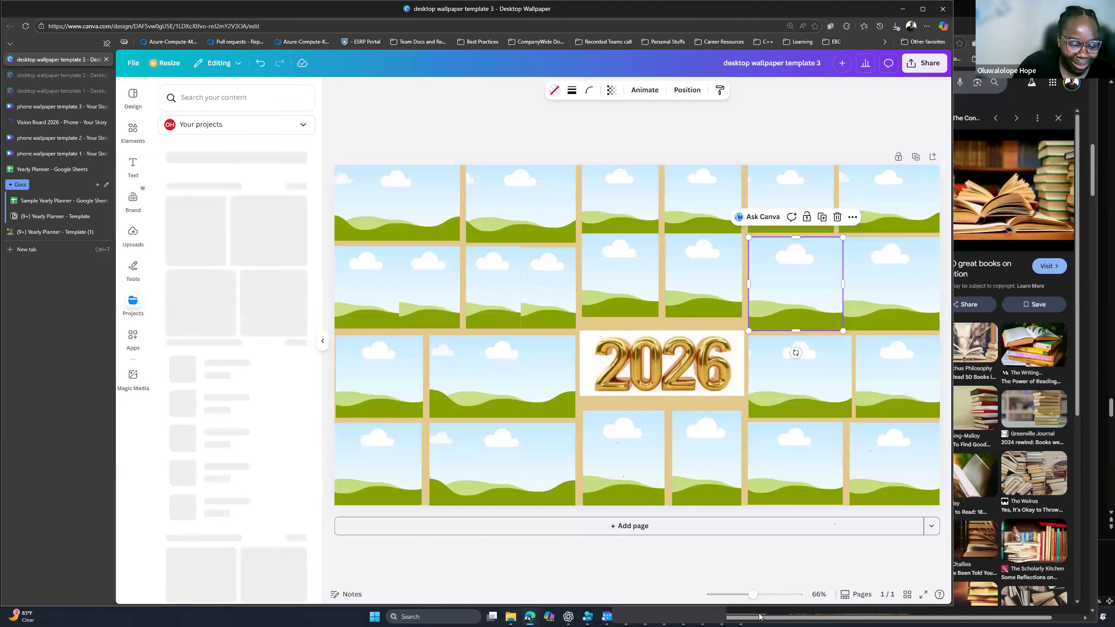
- Switch to the Chrome window and view the phone vision board, phone wallpaper template 2 and the prayer board template search
click(866, 618)
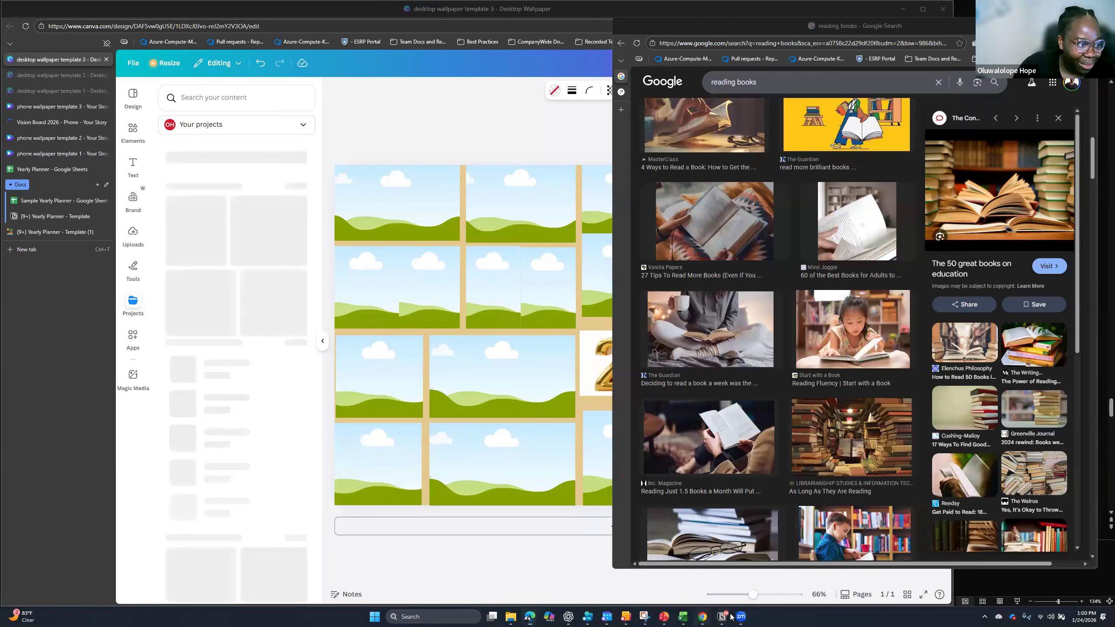
click(702, 617)
click(399, 367)
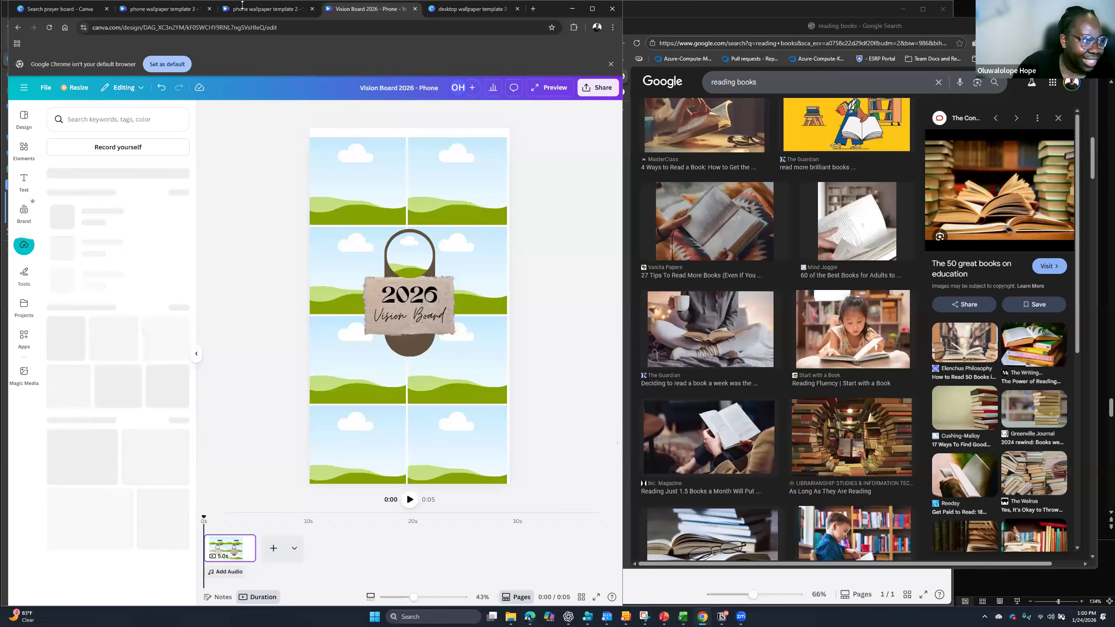
click(242, 6)
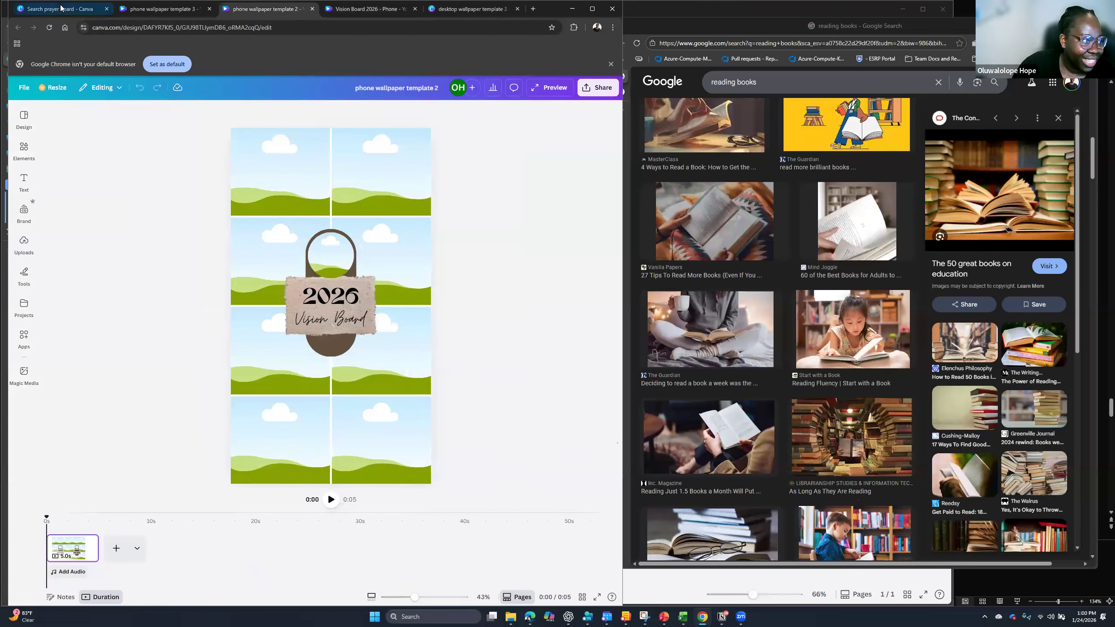
click(61, 8)
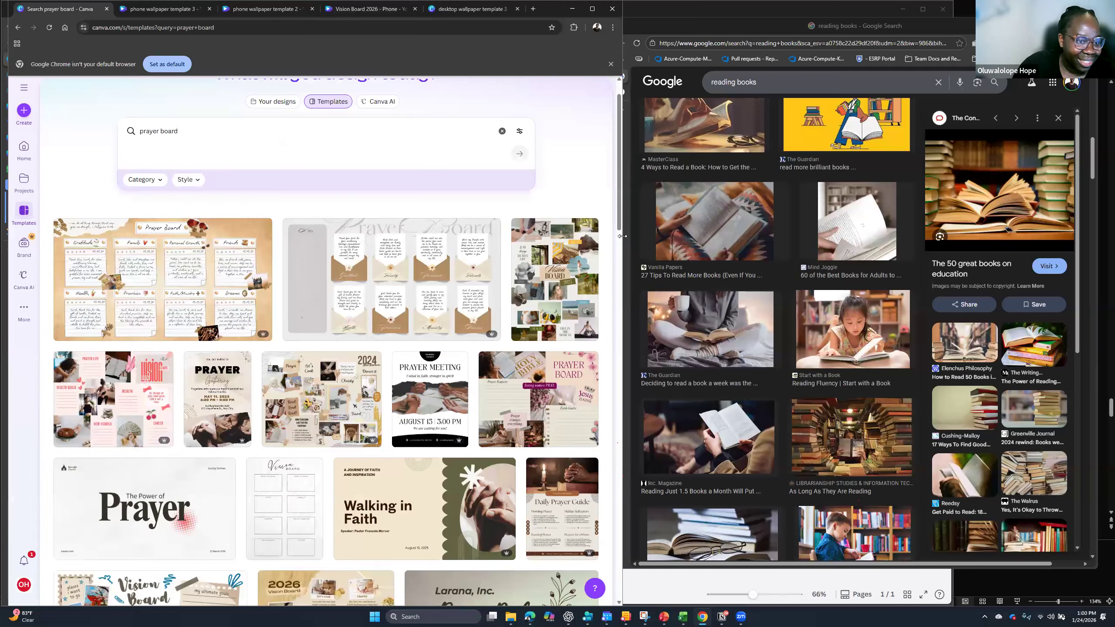
- Widen the Chrome window and look through the recent items and designs on the All projects page
drag(904, 256, 897, 321)
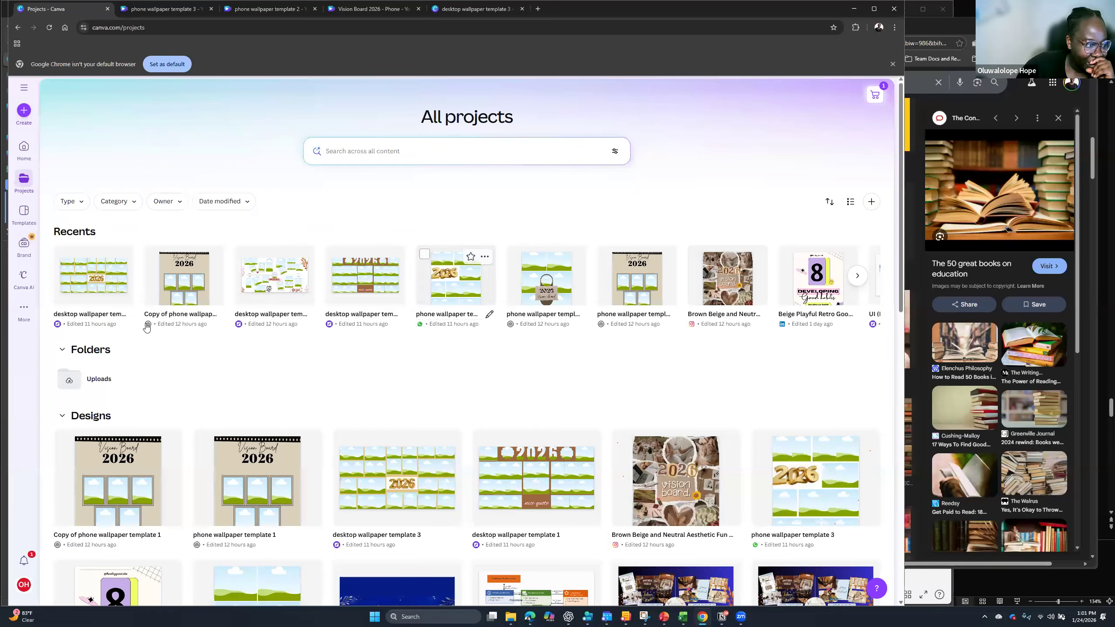
scroll(146, 327, down, 3)
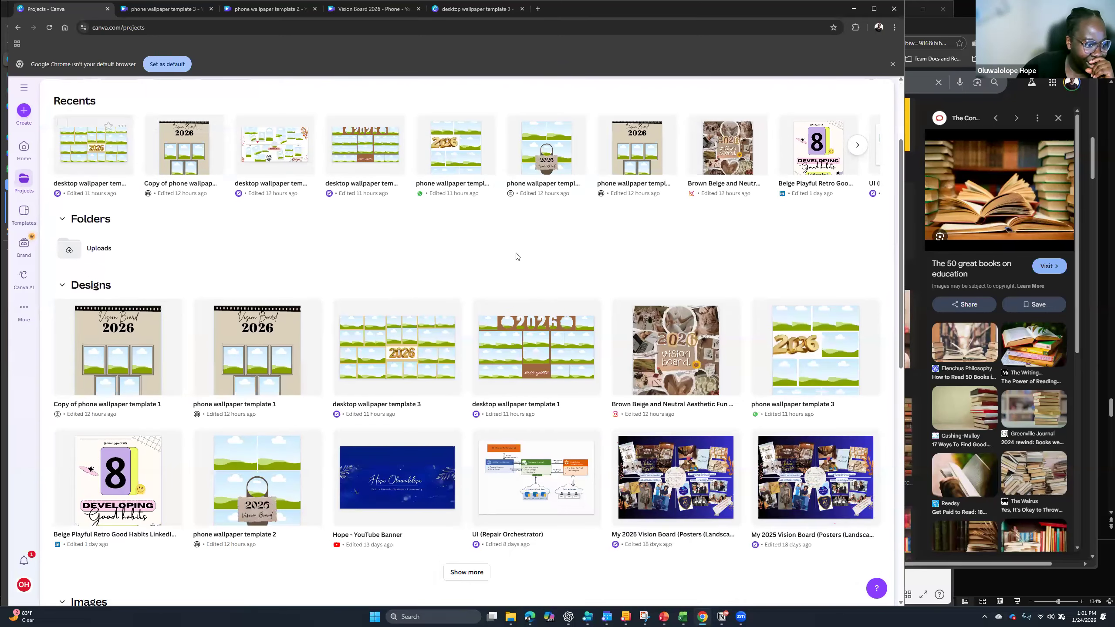
scroll(462, 341, up, 3)
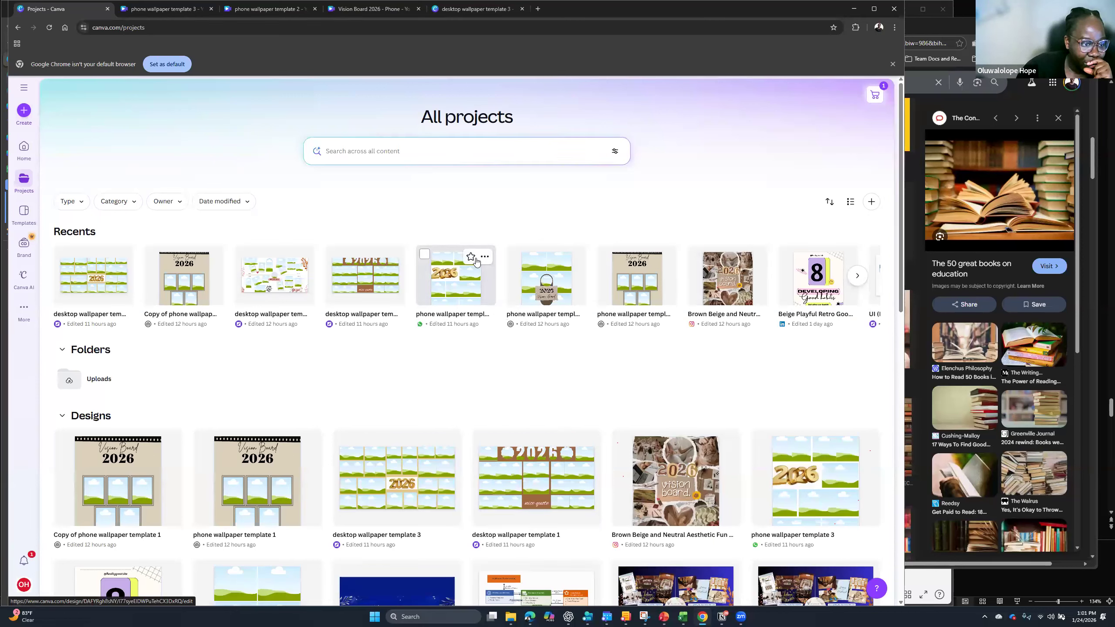
- Try to make a copy of desktop wallpaper template 1 from the recent projects
click(394, 257)
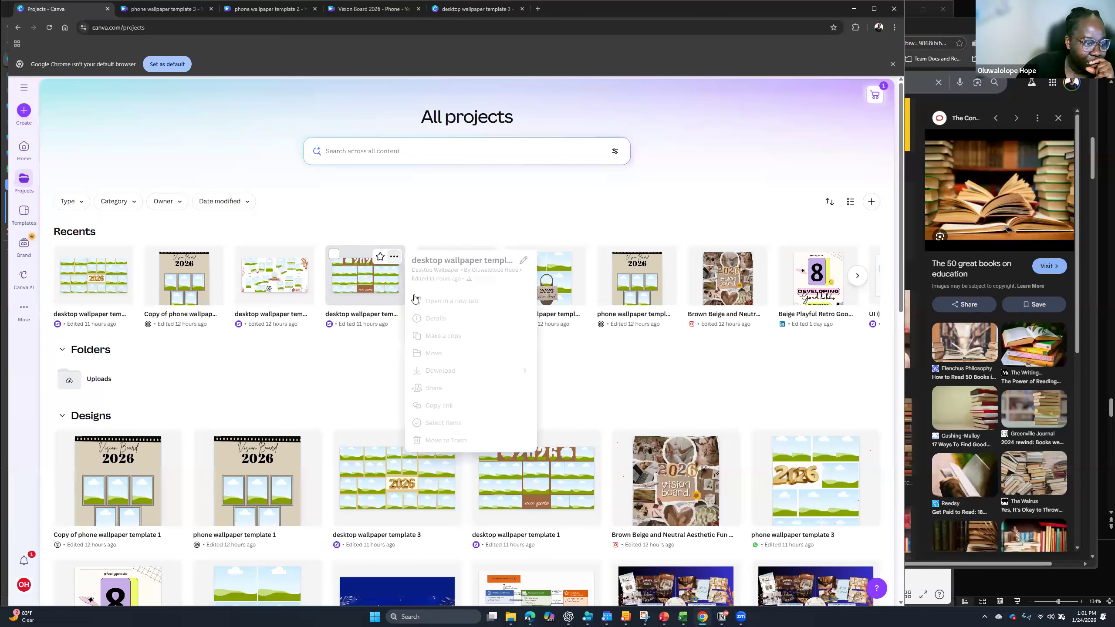
click(450, 336)
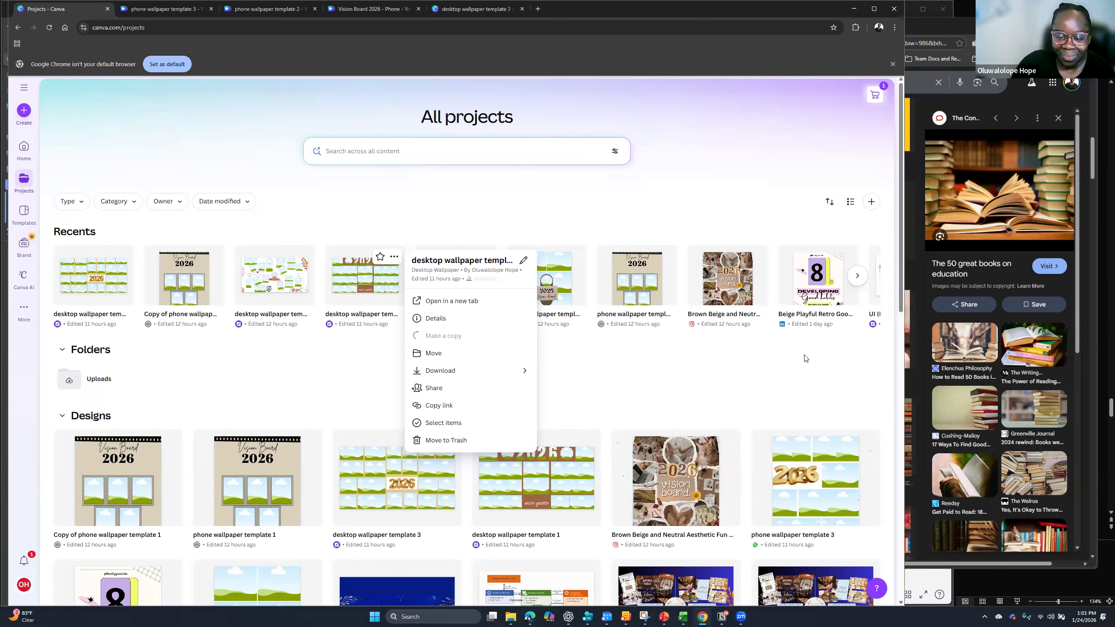
click(628, 370)
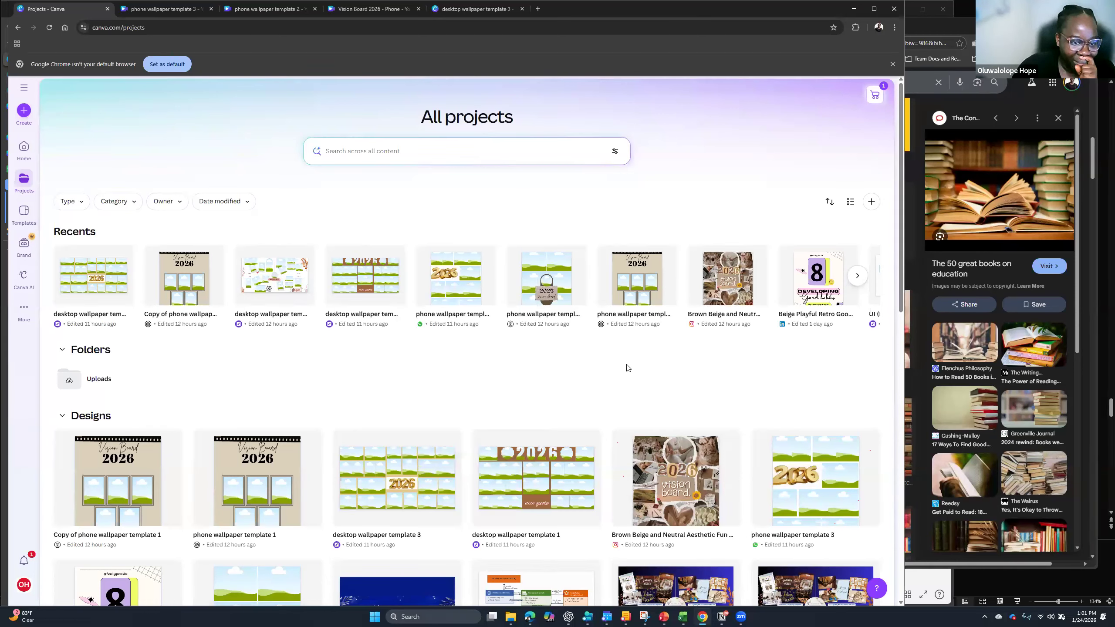